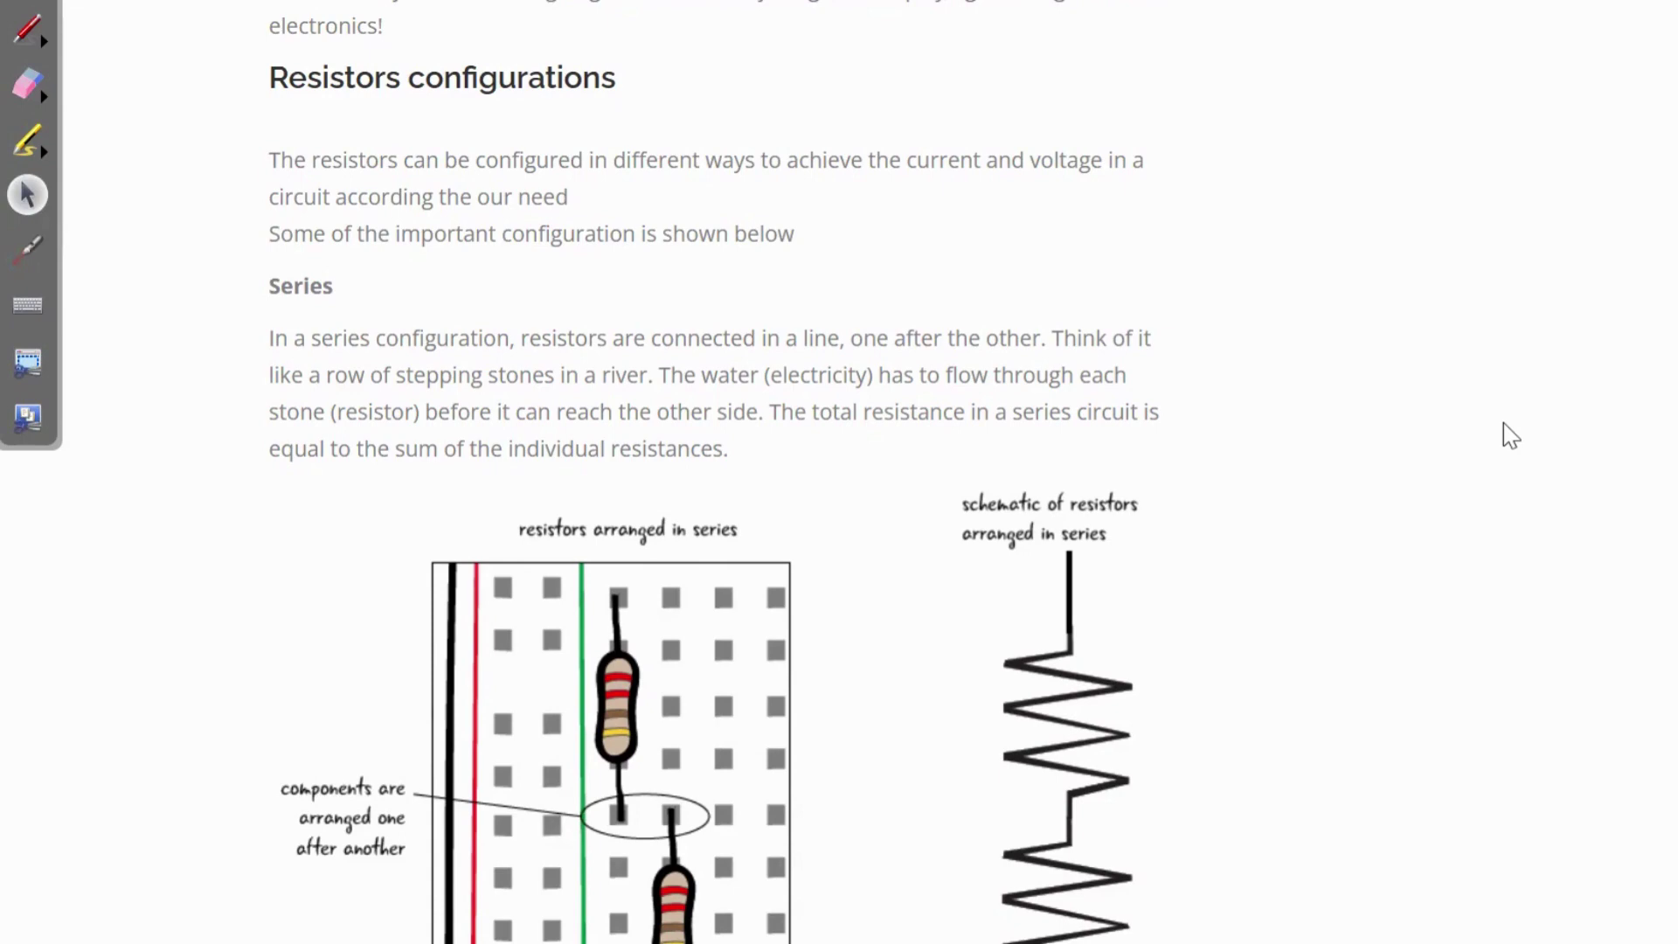
- Review the Series and Parallel resistor configuration sections and their breadboard and schematic diagrams in the lesson page
scroll(1503, 423, up, 8)
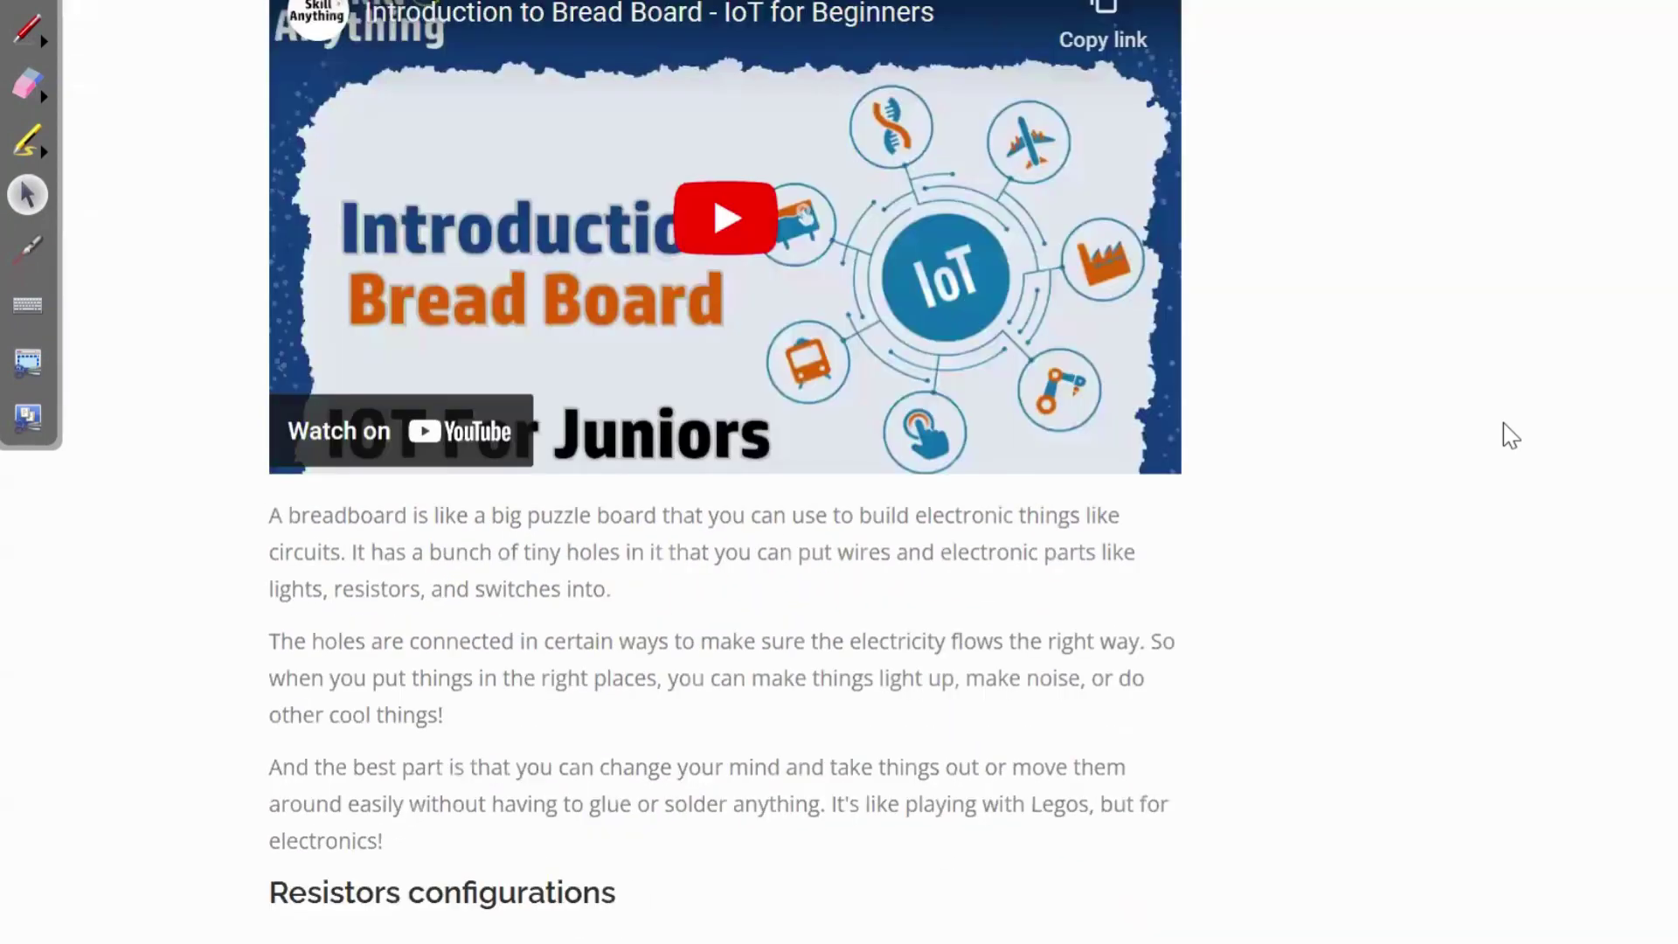
scroll(1504, 424, down, 8)
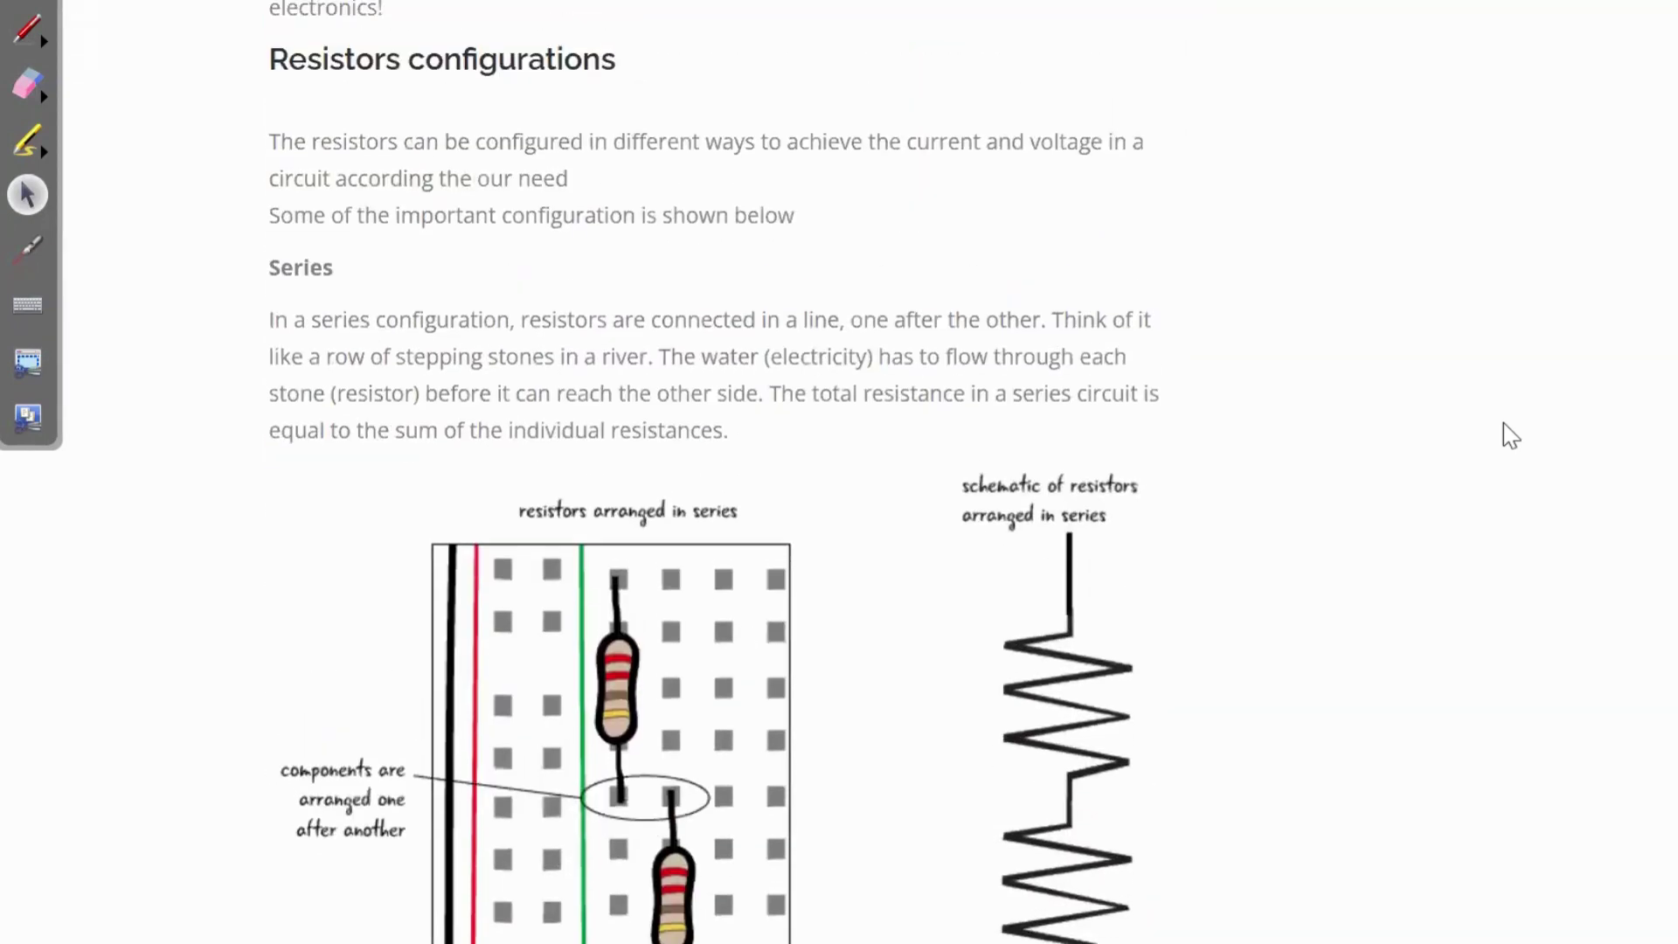
scroll(1504, 423, down, 1)
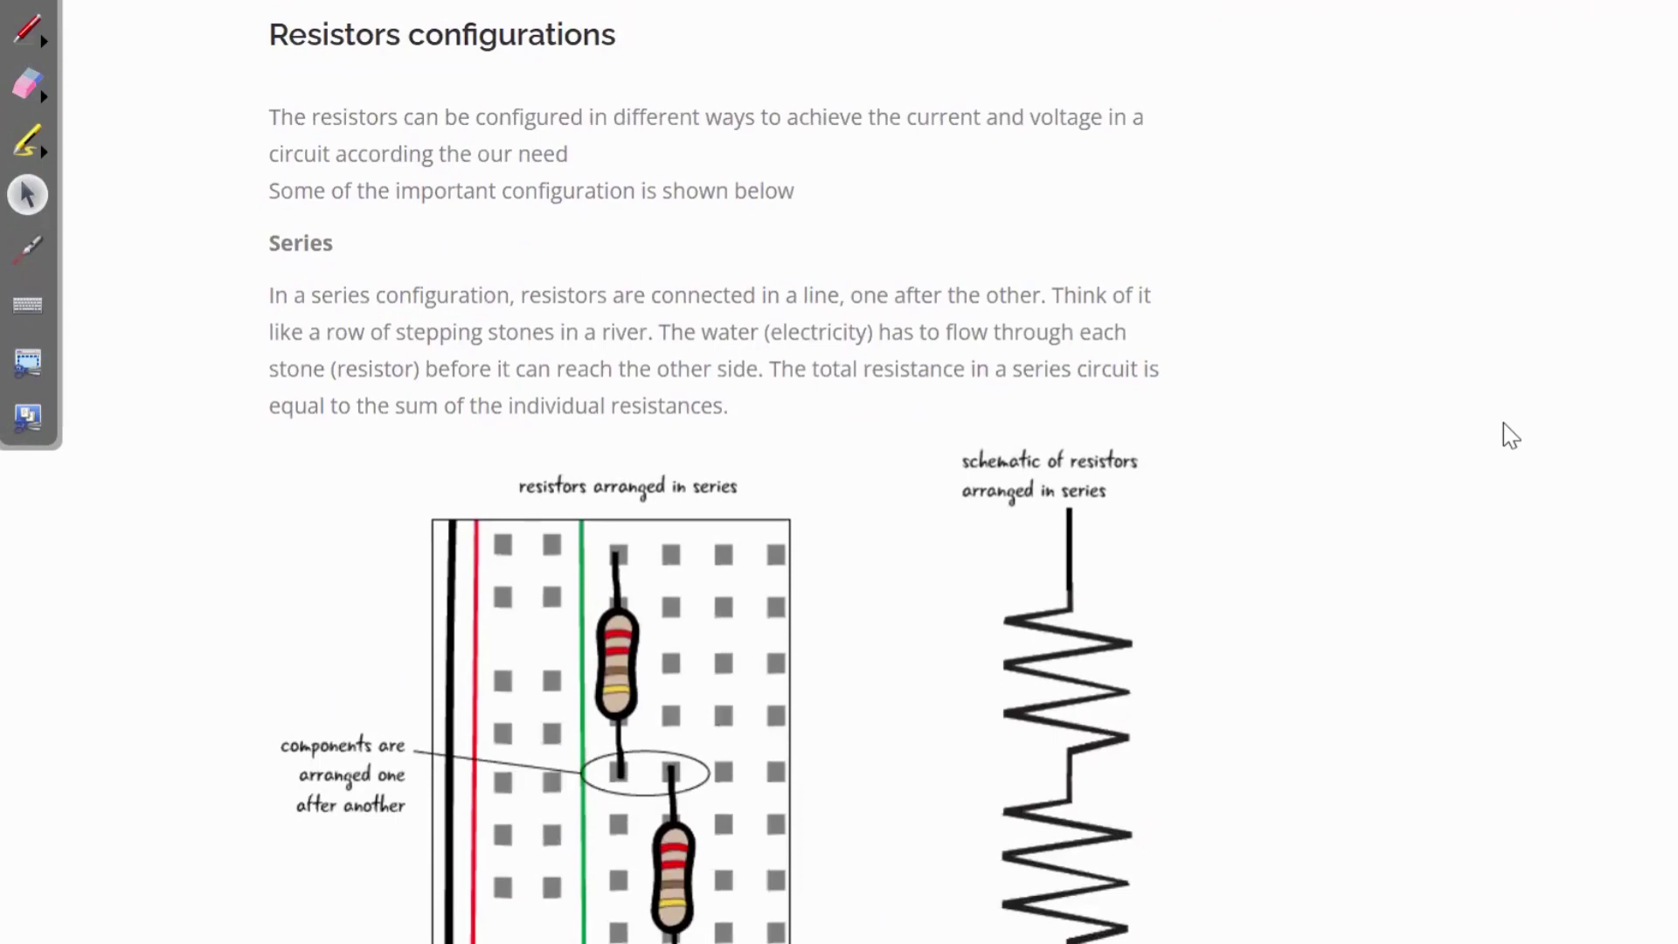
scroll(1504, 423, up, 4)
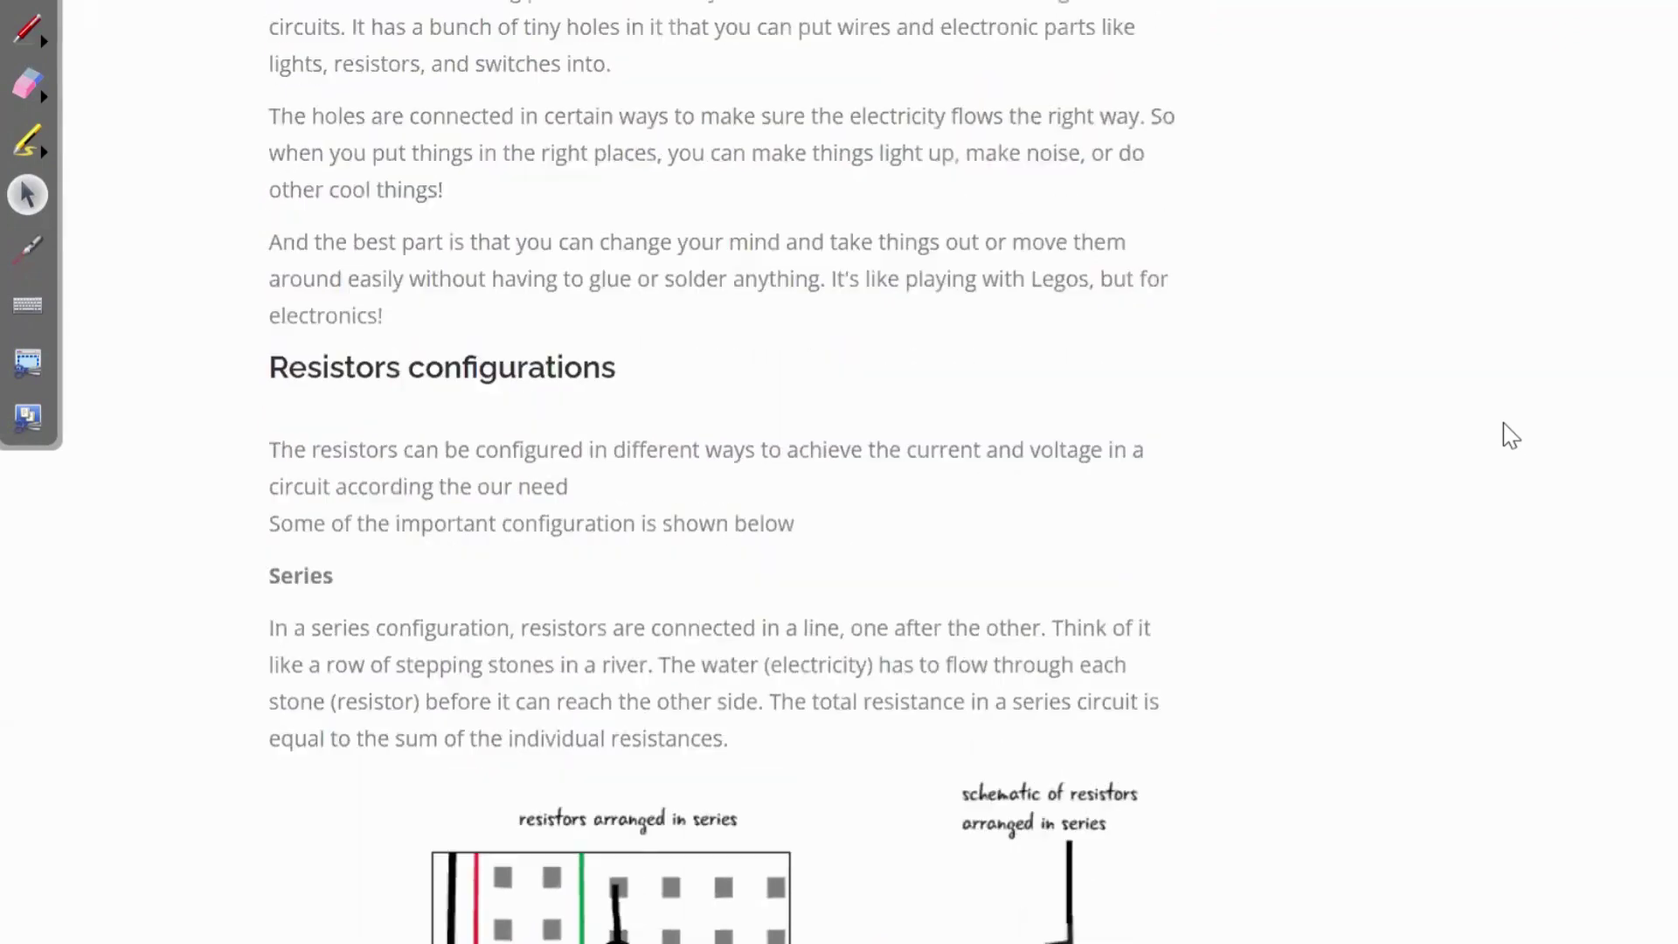
scroll(1503, 423, down, 3)
scroll(1504, 423, down, 1)
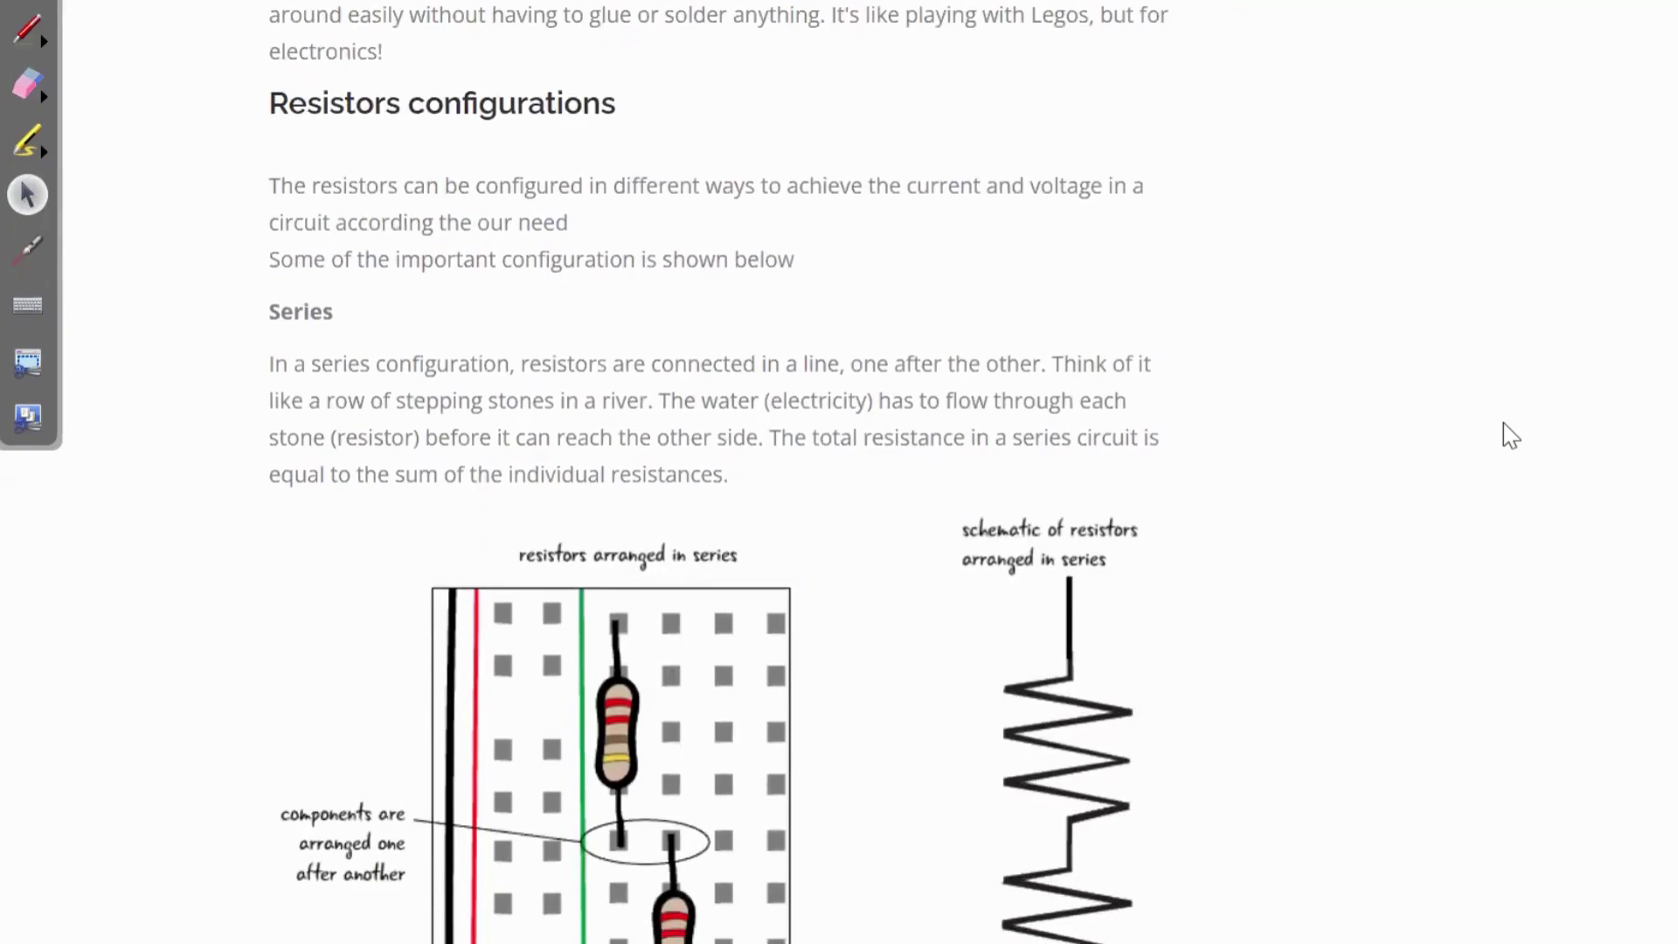
scroll(1503, 423, down, 4)
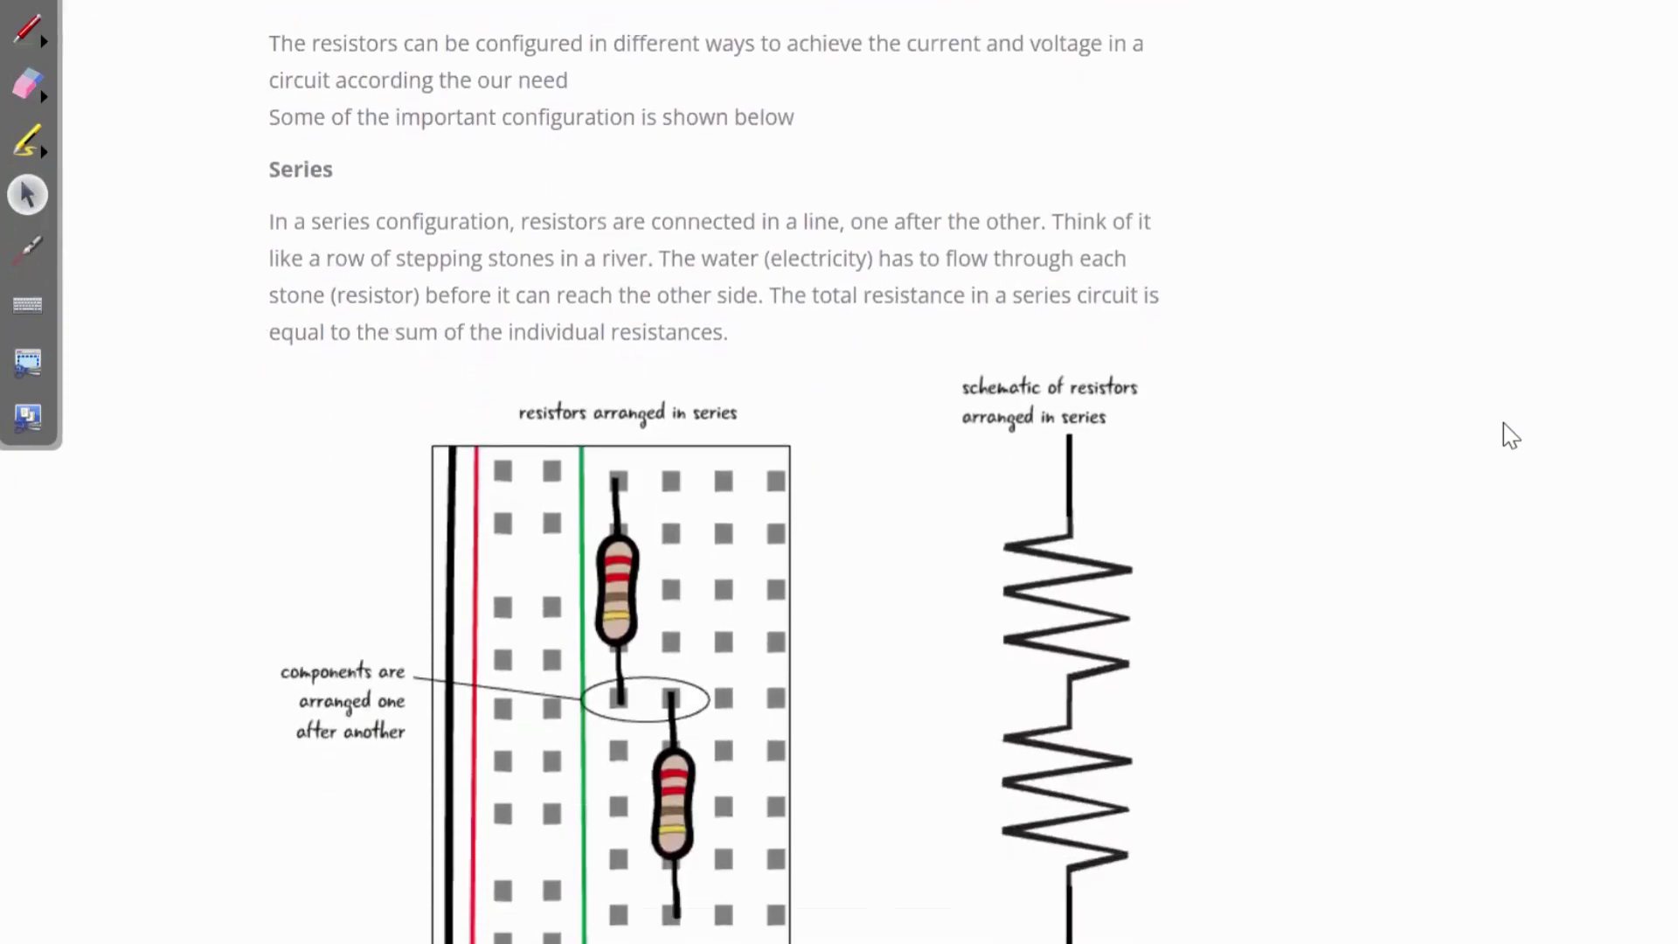
scroll(1504, 424, down, 15)
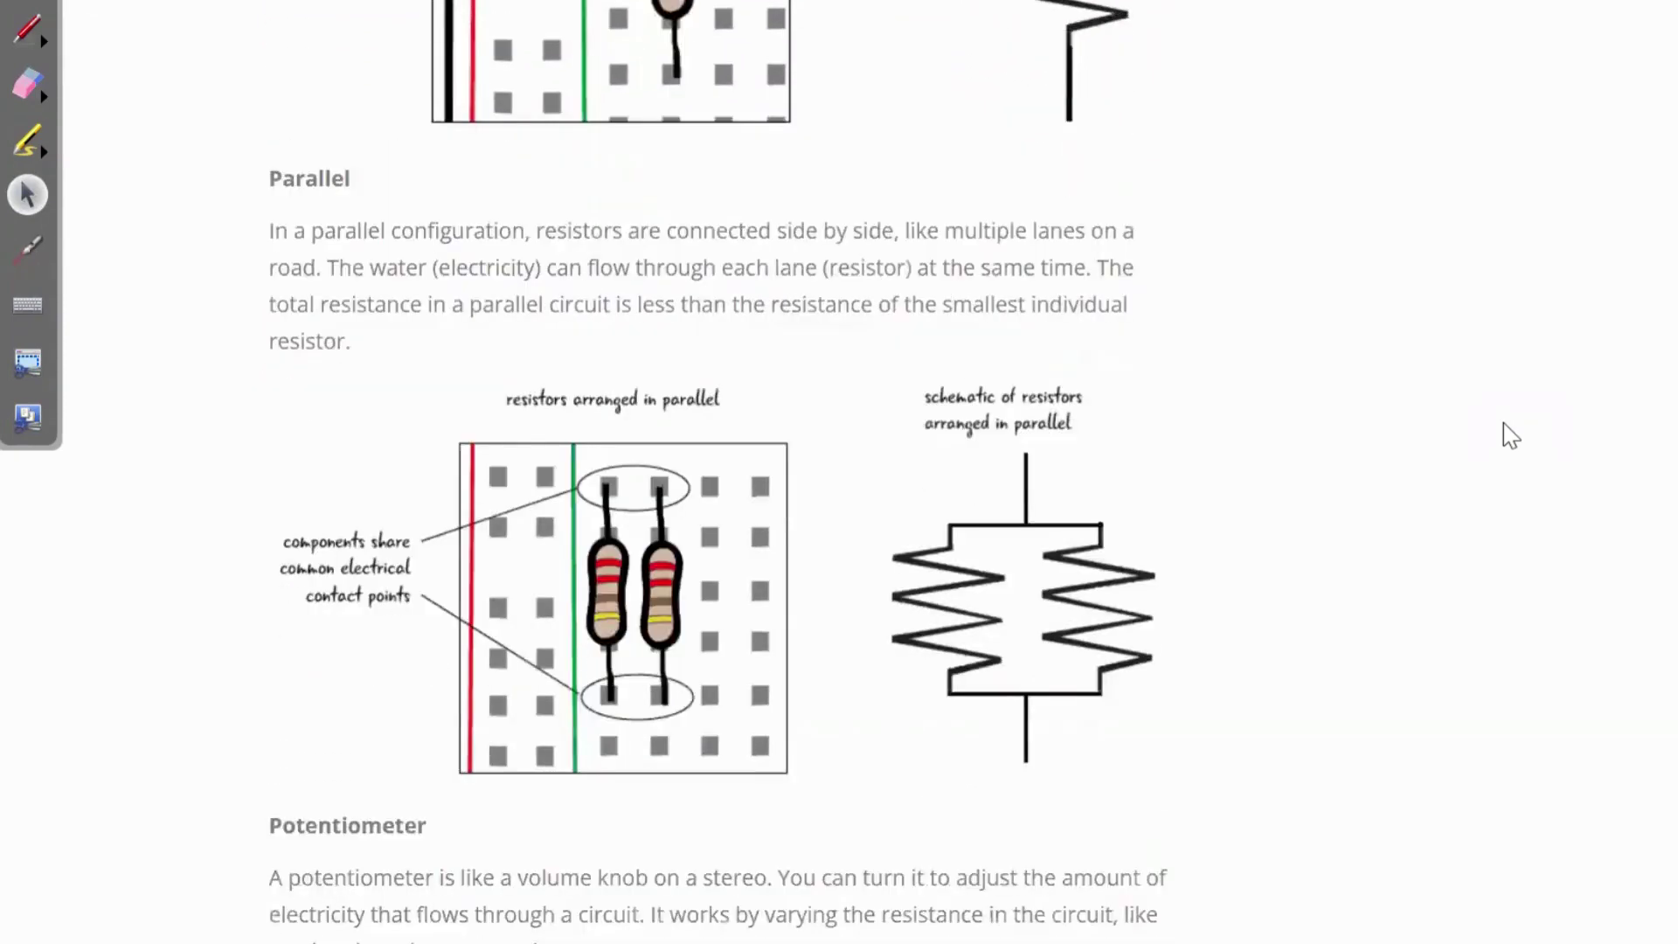
scroll(1510, 434, up, 15)
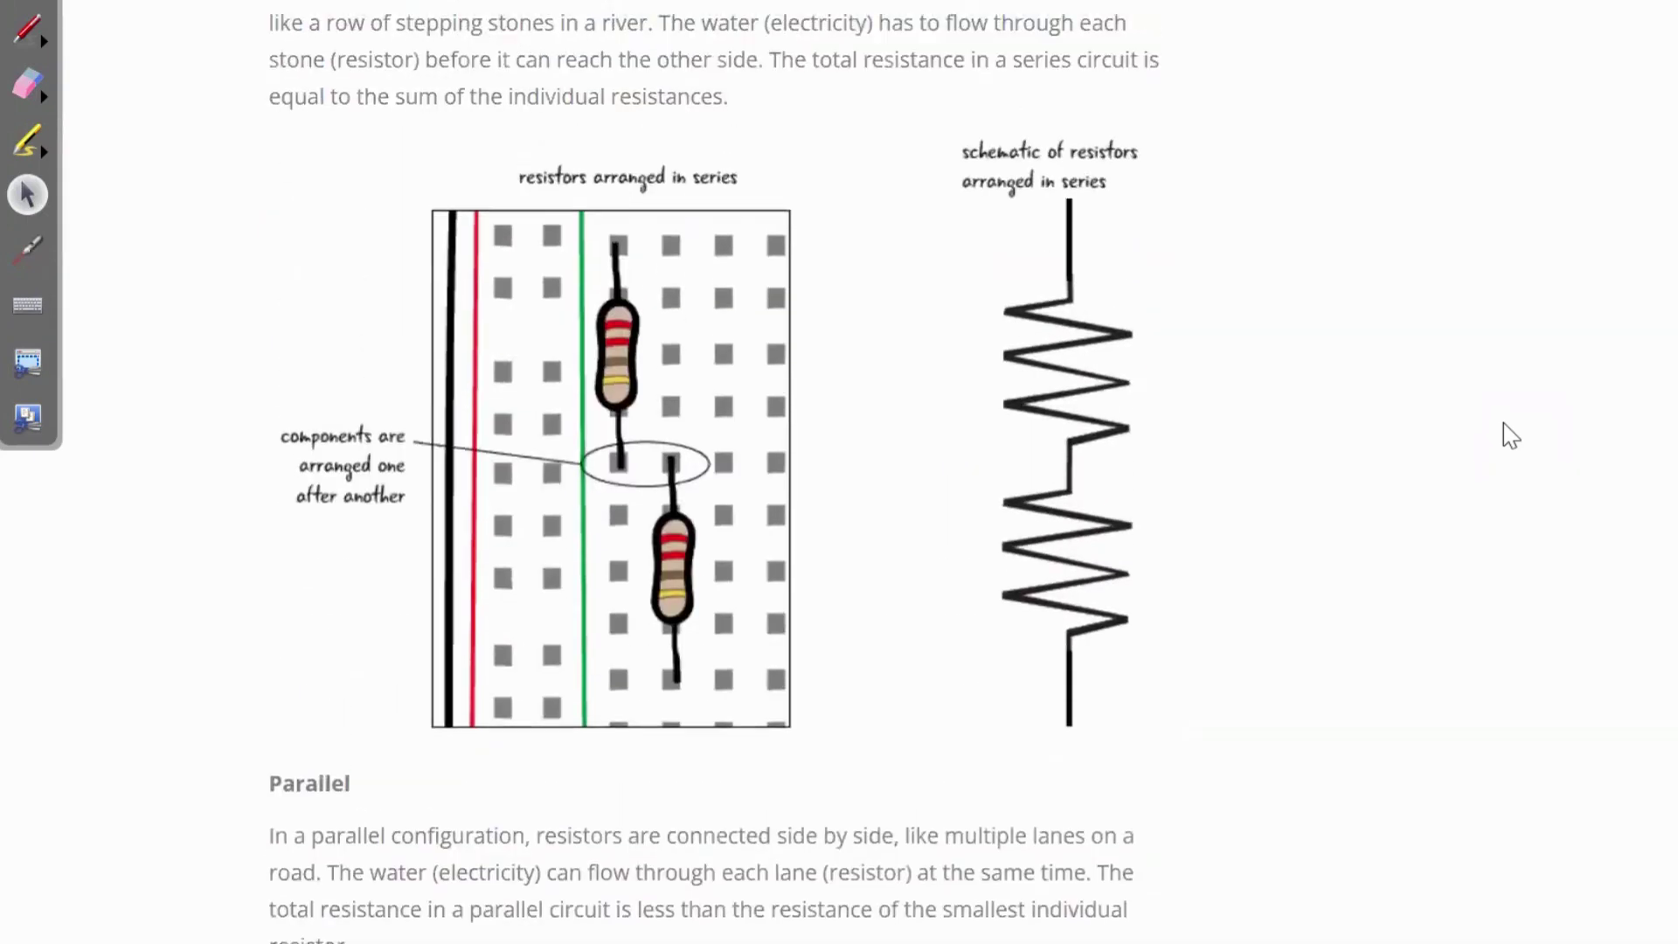
scroll(1511, 434, down, 1)
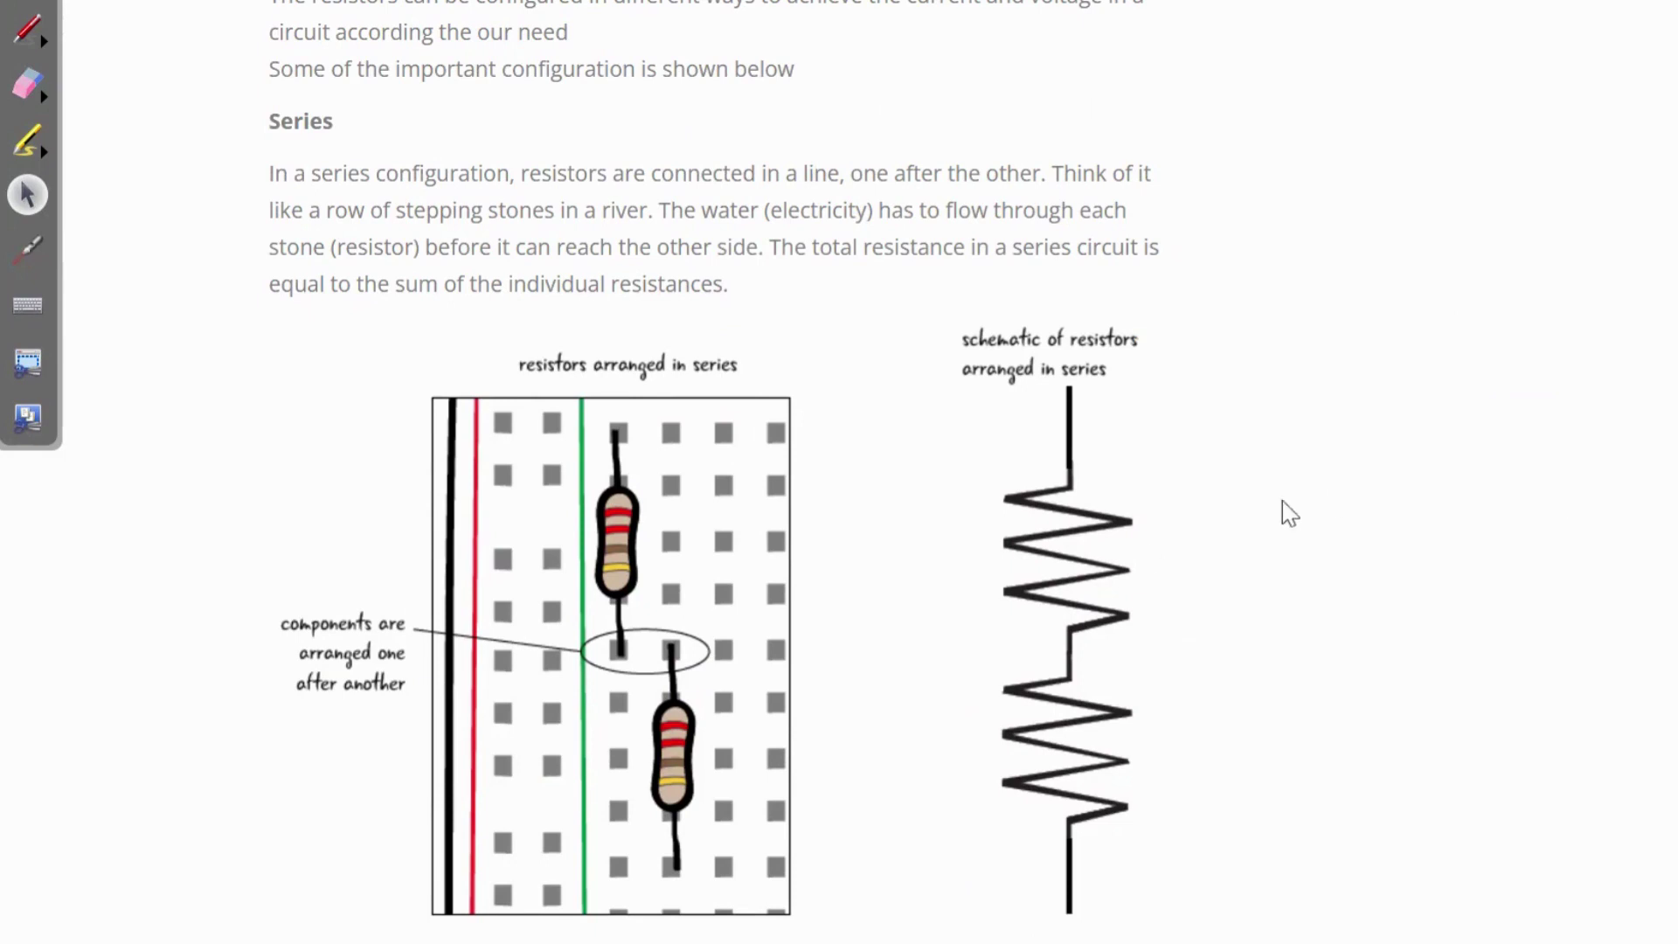
- Underline the Series heading with the annotation pen and return to the normal pointer
click(29, 33)
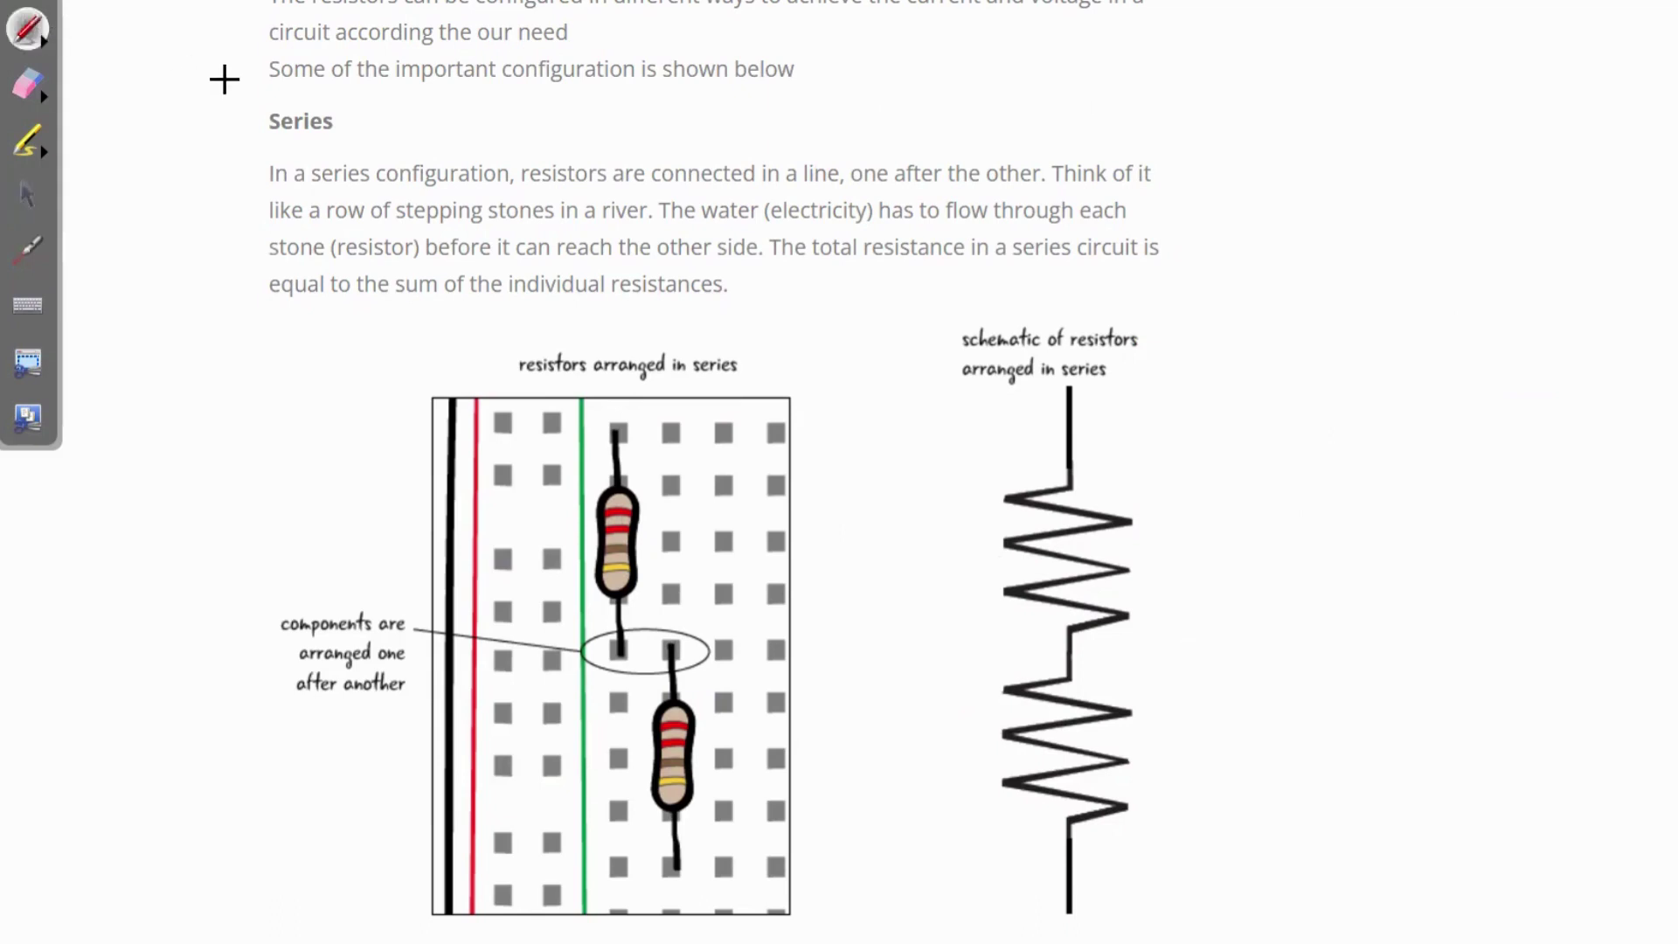
drag(277, 138, 331, 131)
click(30, 196)
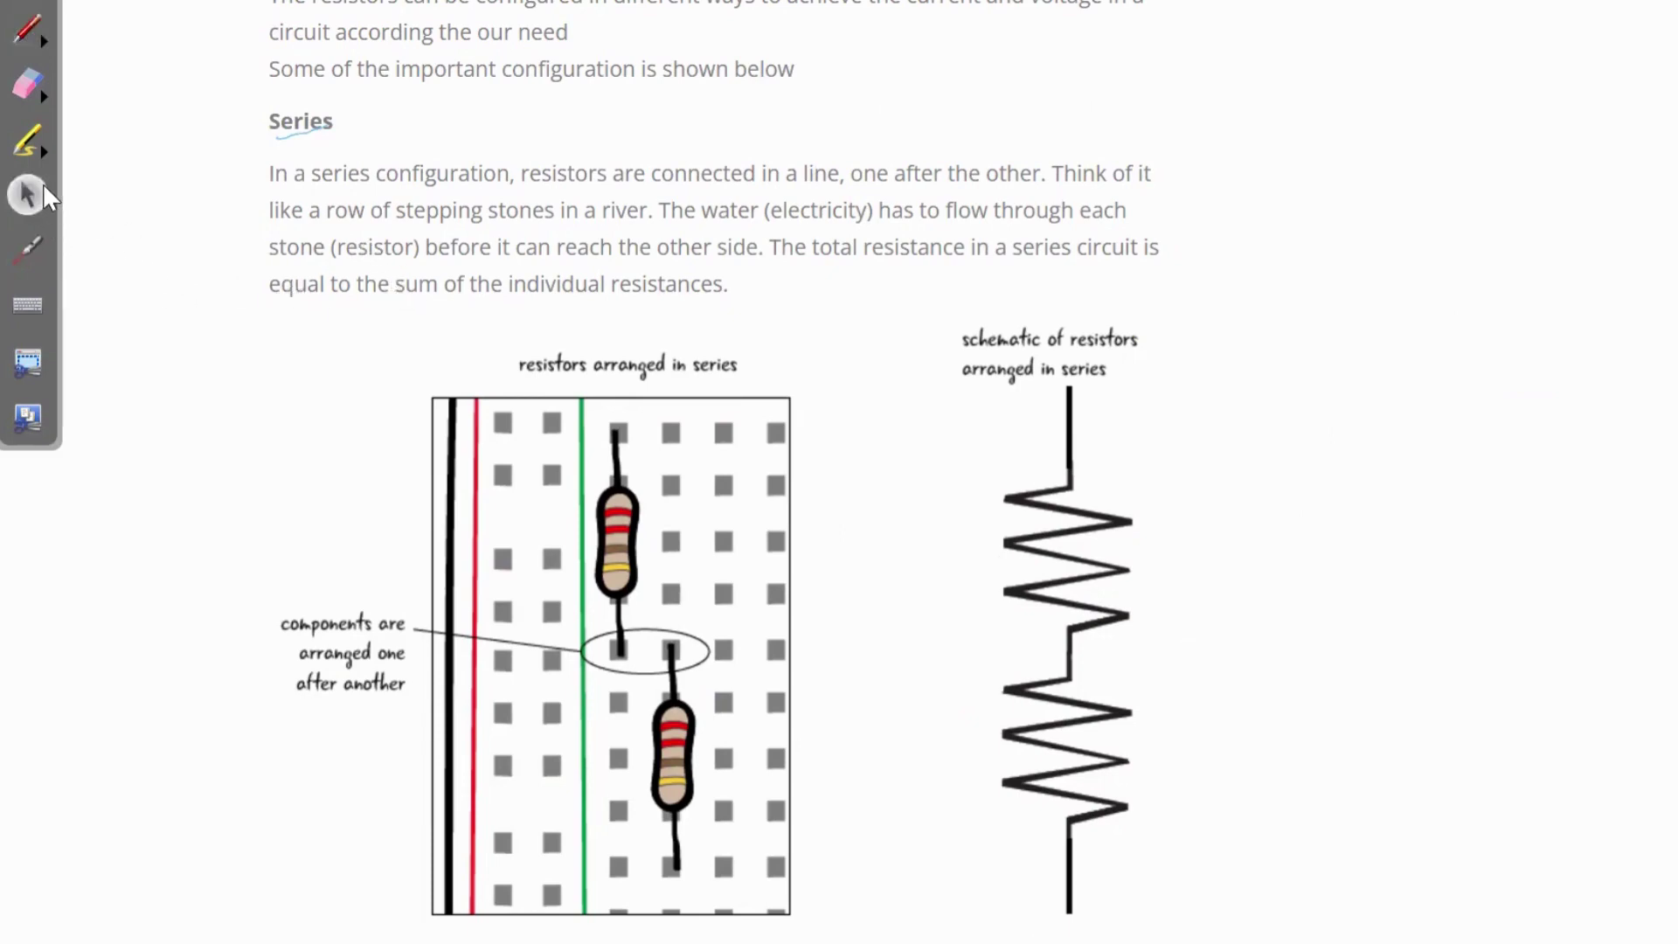
- Point out the Parallel heading below the series diagram by highlighting its text, then clear the selection
scroll(379, 251, down, 2)
scroll(379, 251, down, 2)
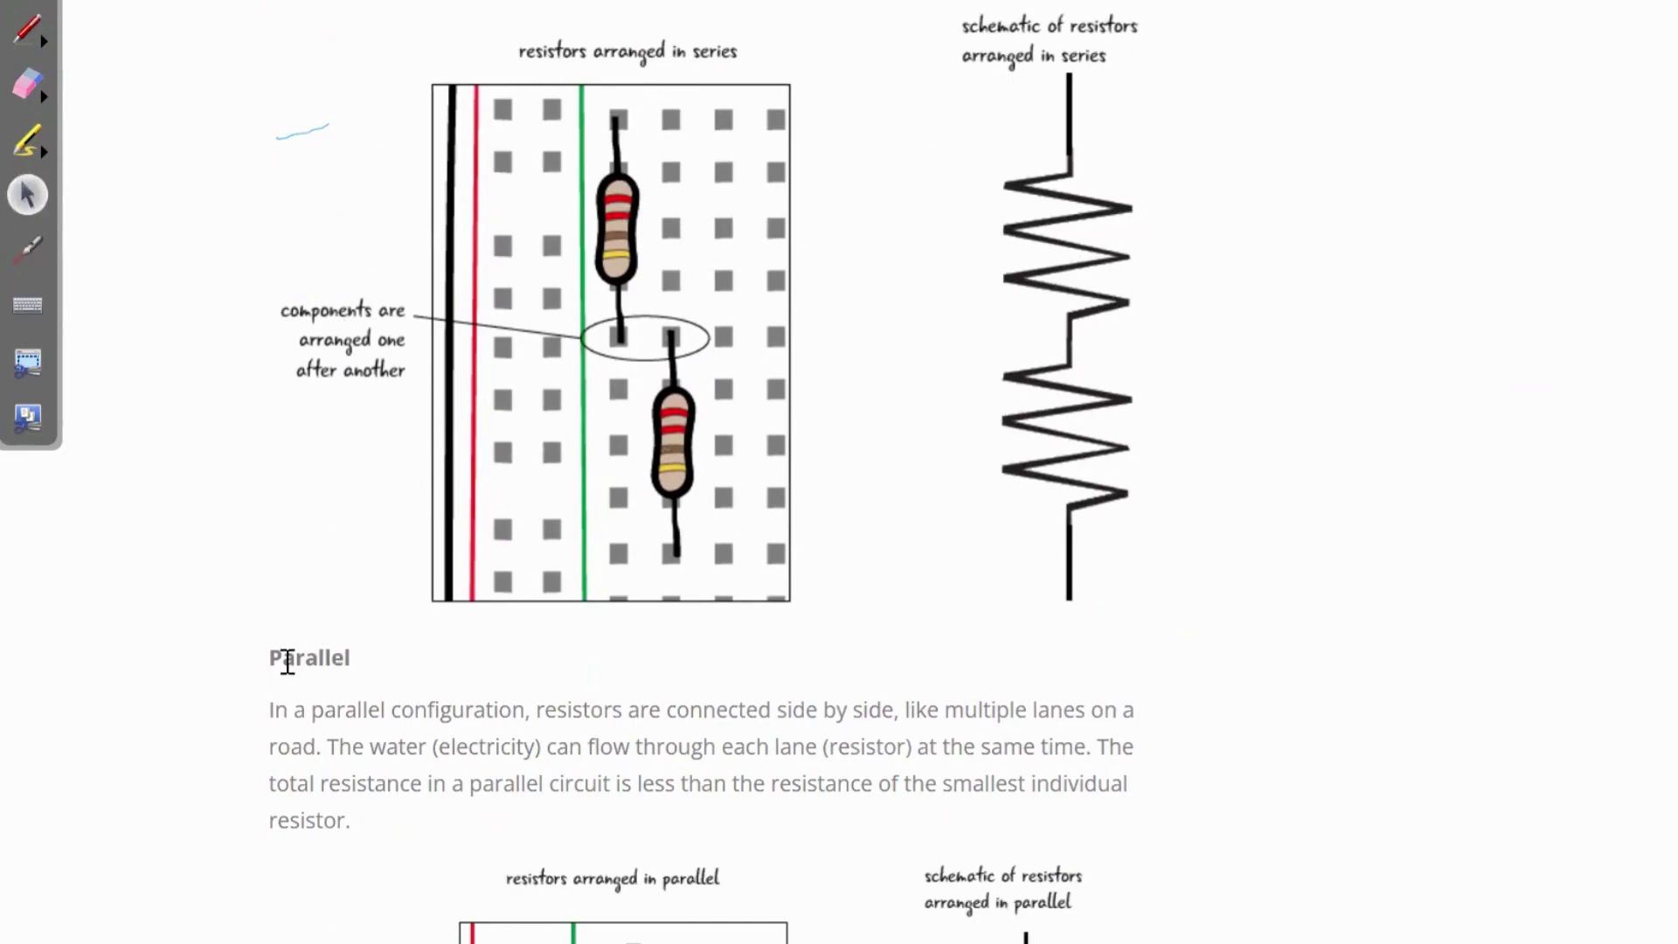
drag(254, 671, 339, 647)
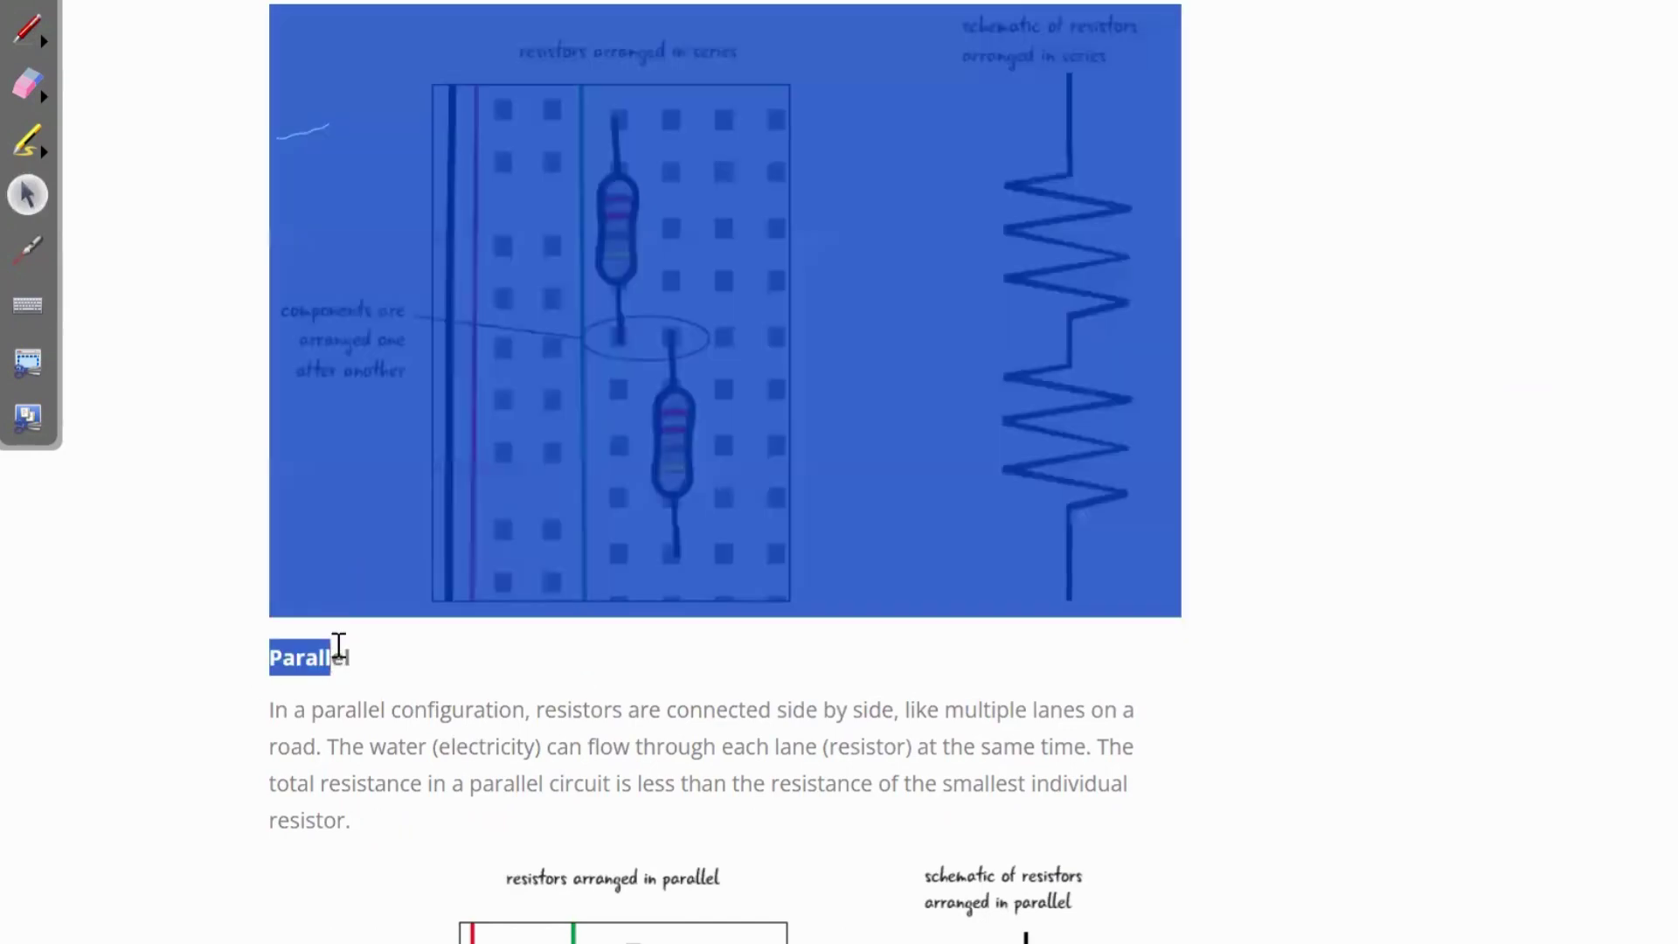
click(382, 654)
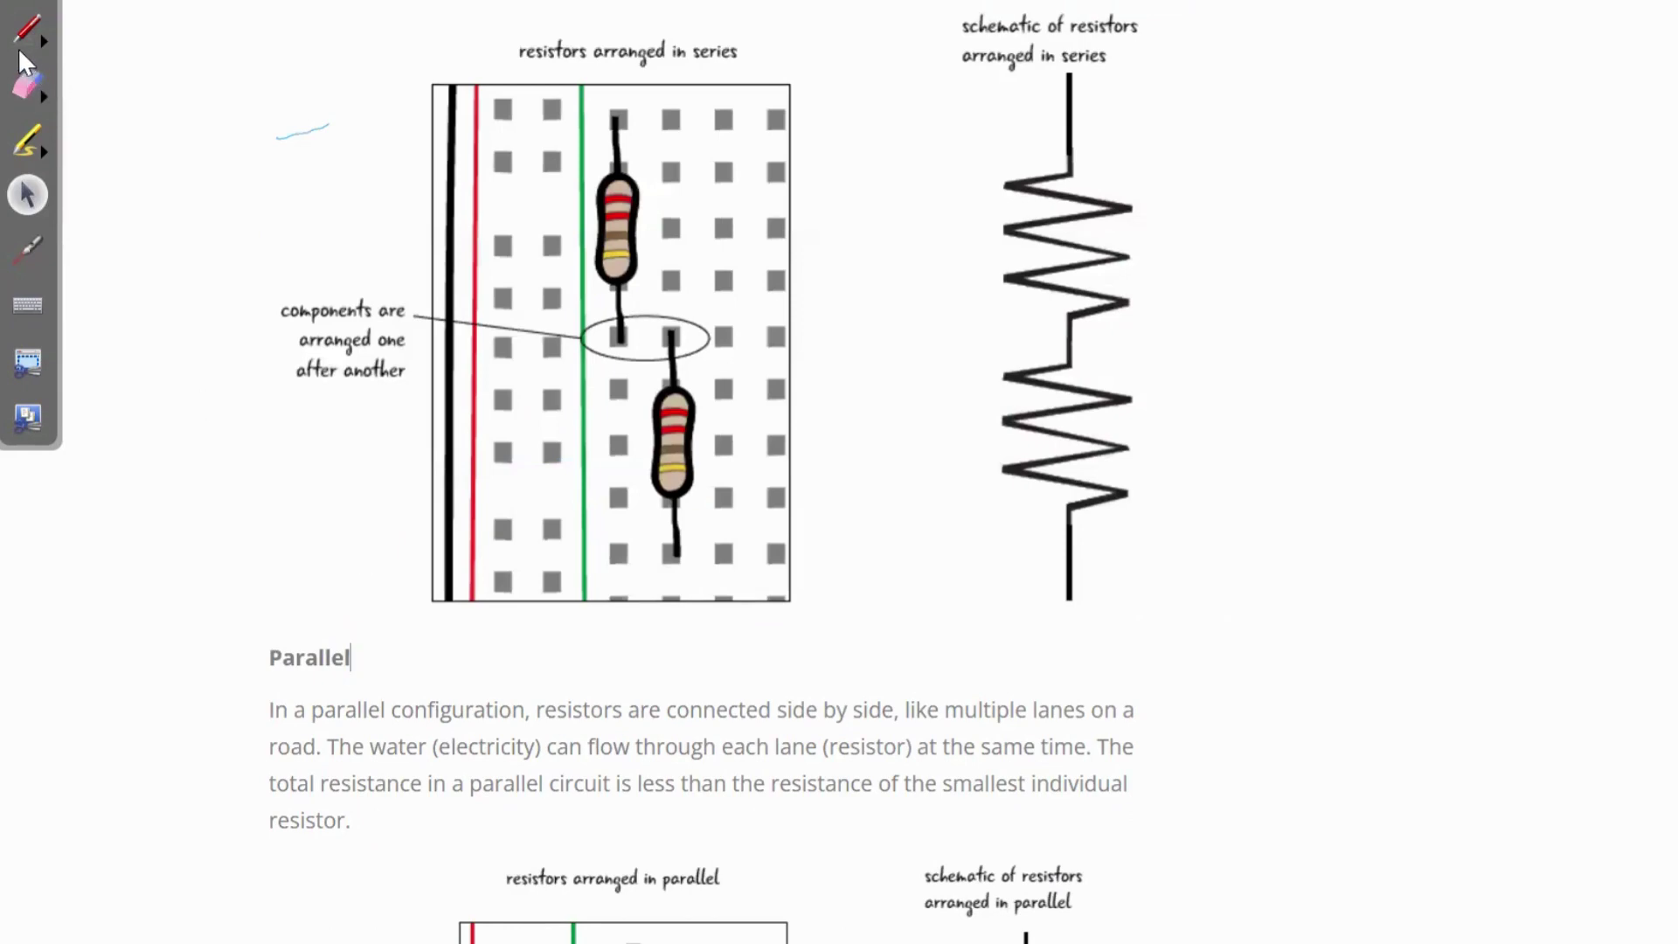
- Erase the pen underline left on the page and return to the normal pointer
click(26, 85)
drag(280, 122, 302, 125)
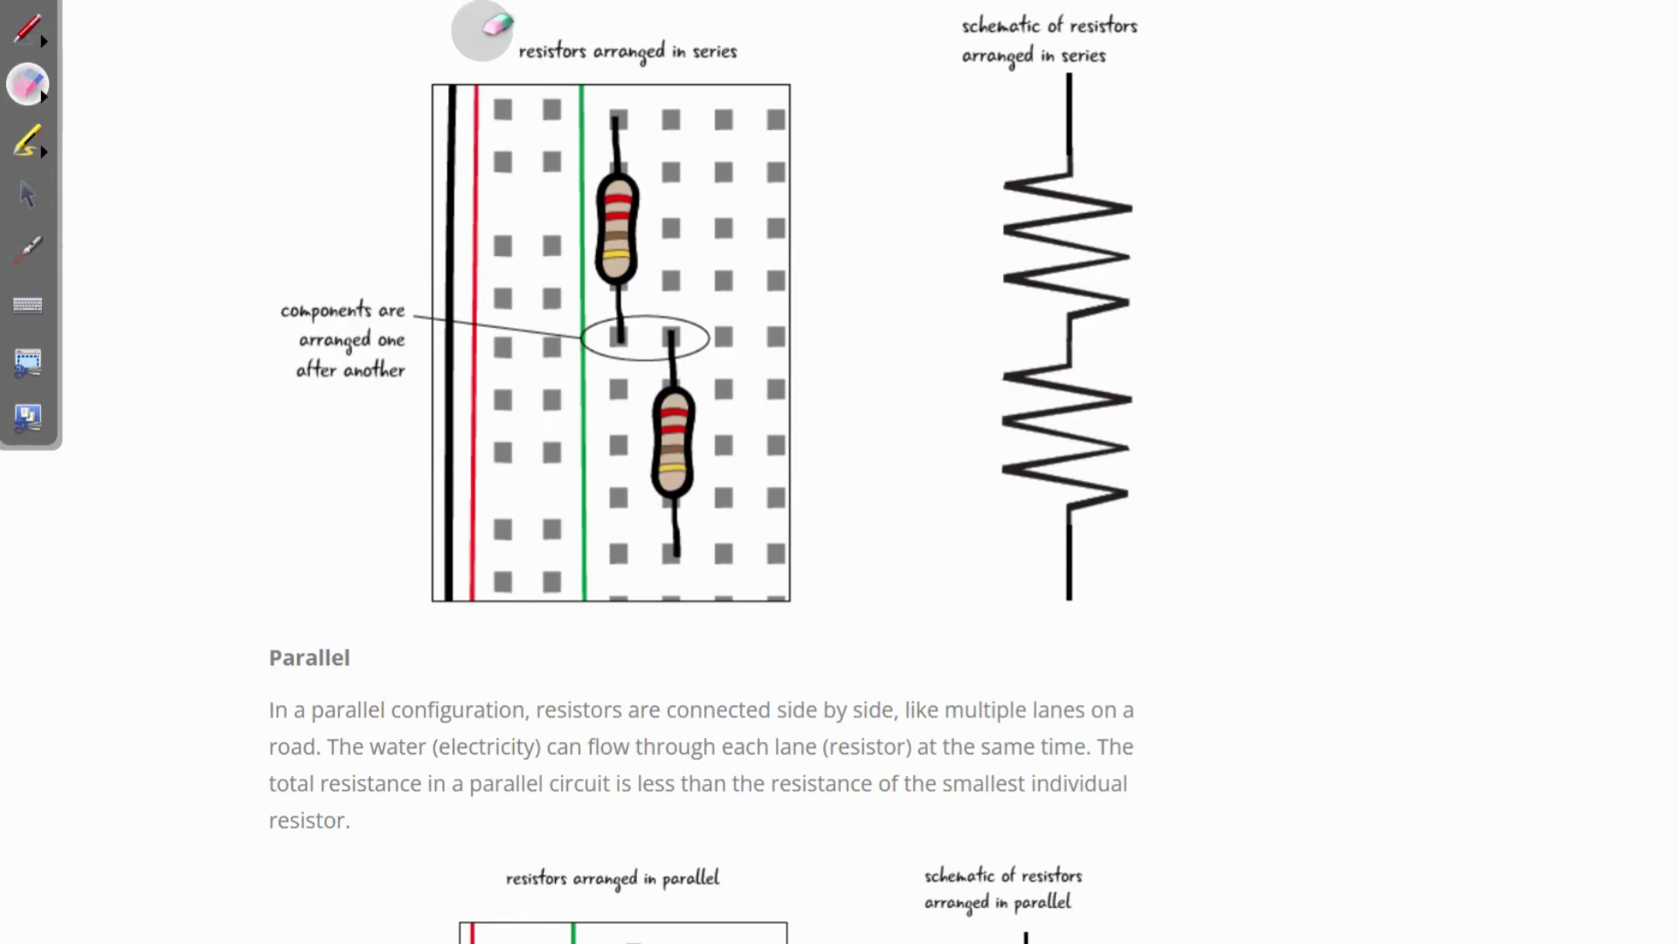
click(27, 194)
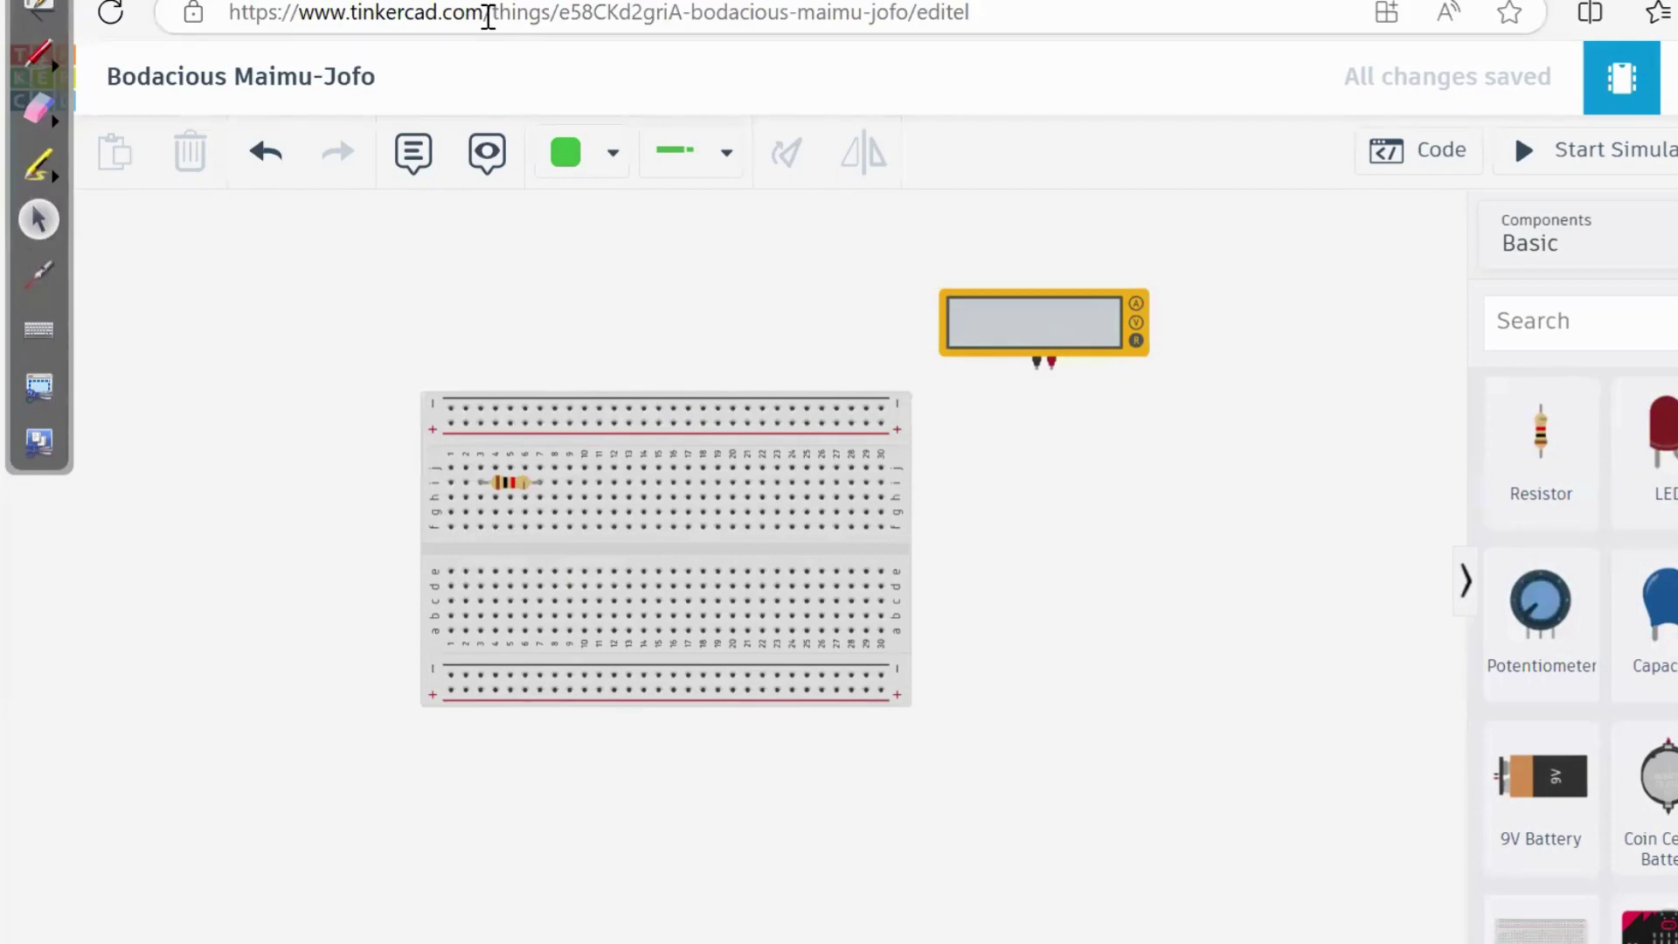
click(483, 18)
click(481, 17)
drag(493, 13, 295, 40)
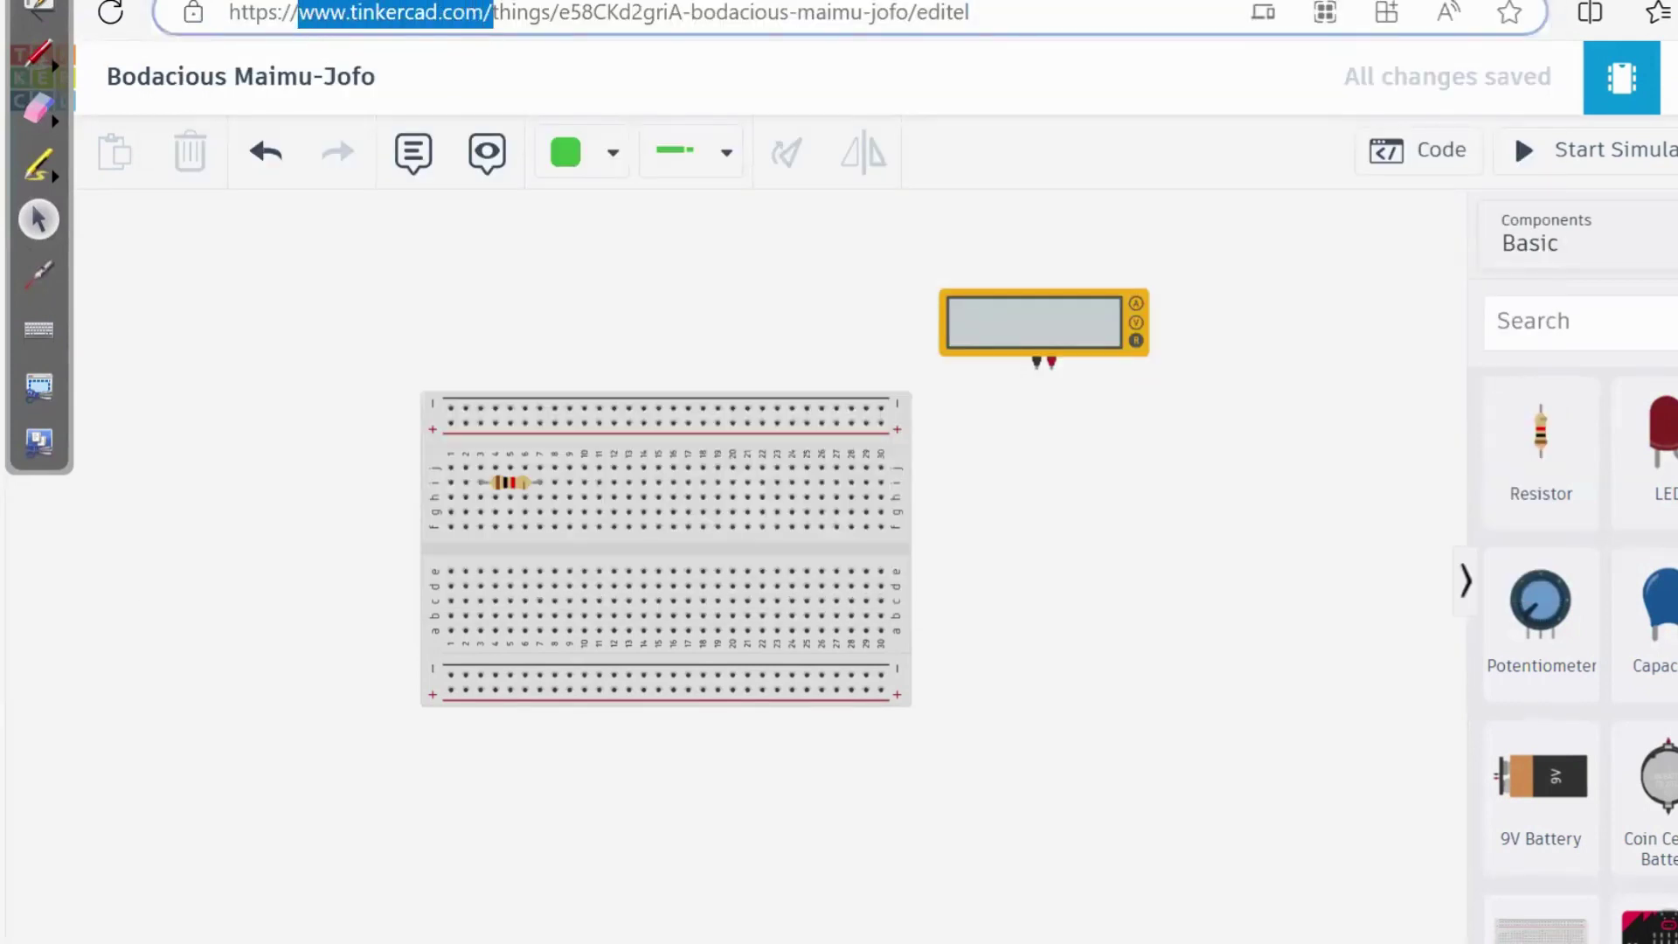
click(581, 14)
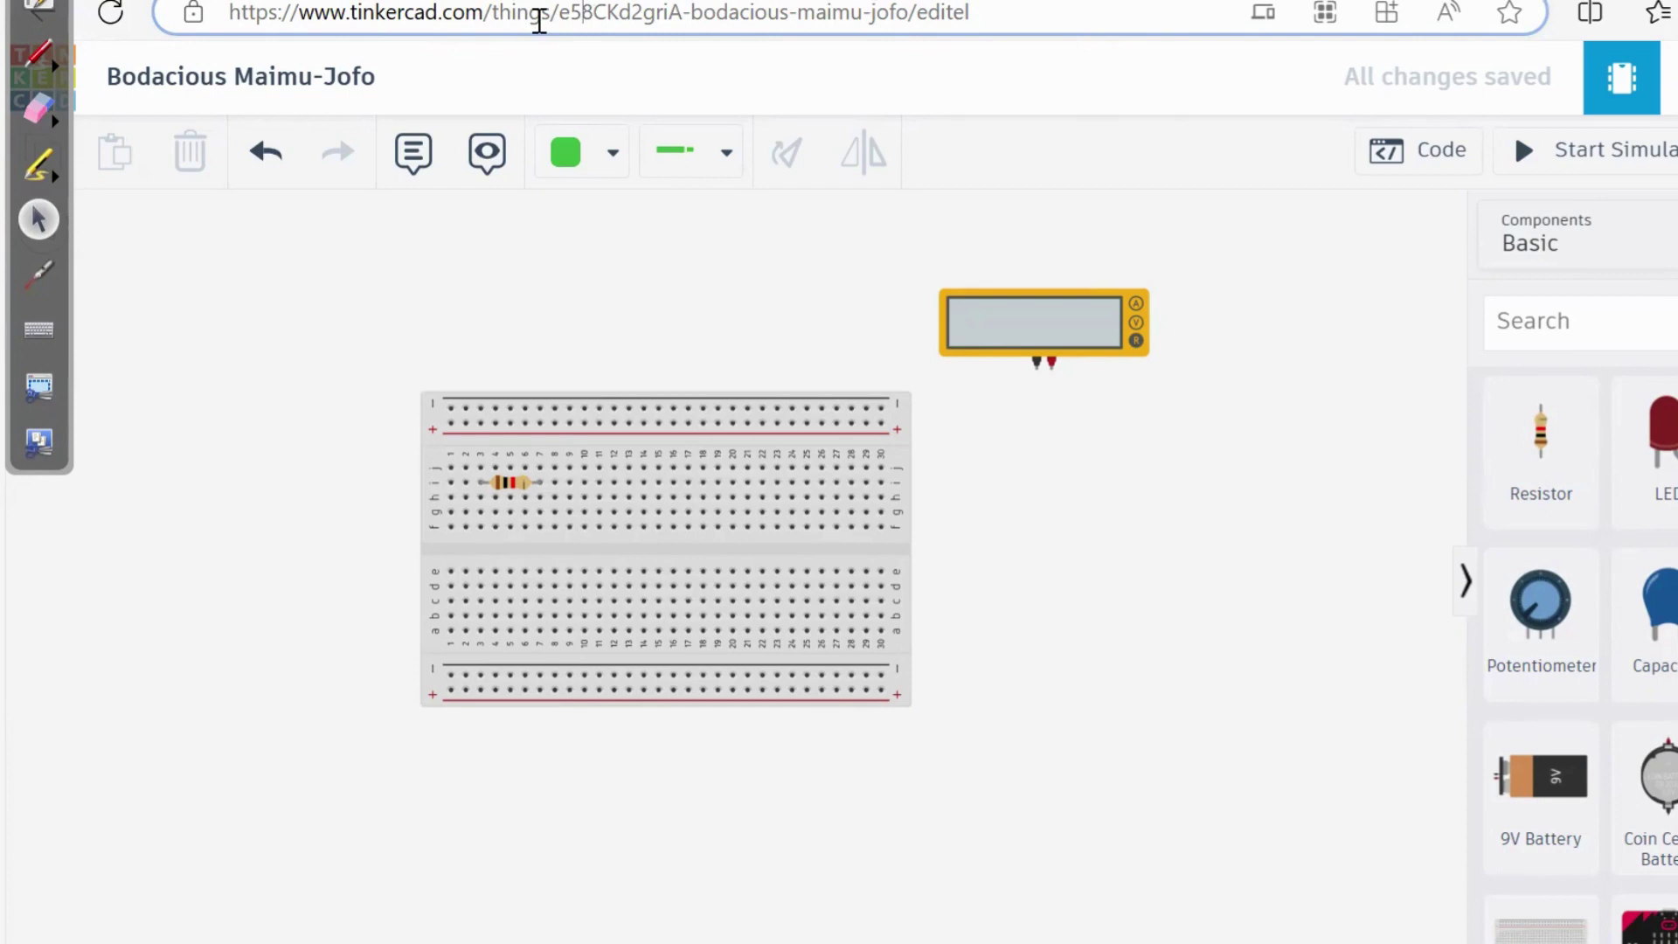
key(End)
key(shift+Left)
key(shift+Left)
key(shift+Left)
key(shift+Left)
key(shift+Left)
key(shift+Left)
key(shift+Left)
key(shift+Left)
key(shift+Left)
key(shift+Left)
key(shift+Left)
key(shift+Left)
key(shift+Left)
key(shift+Left)
key(shift+Left)
key(shift+Left)
key(shift+Left)
key(shift+Left)
key(shift+Left)
key(shift+Left)
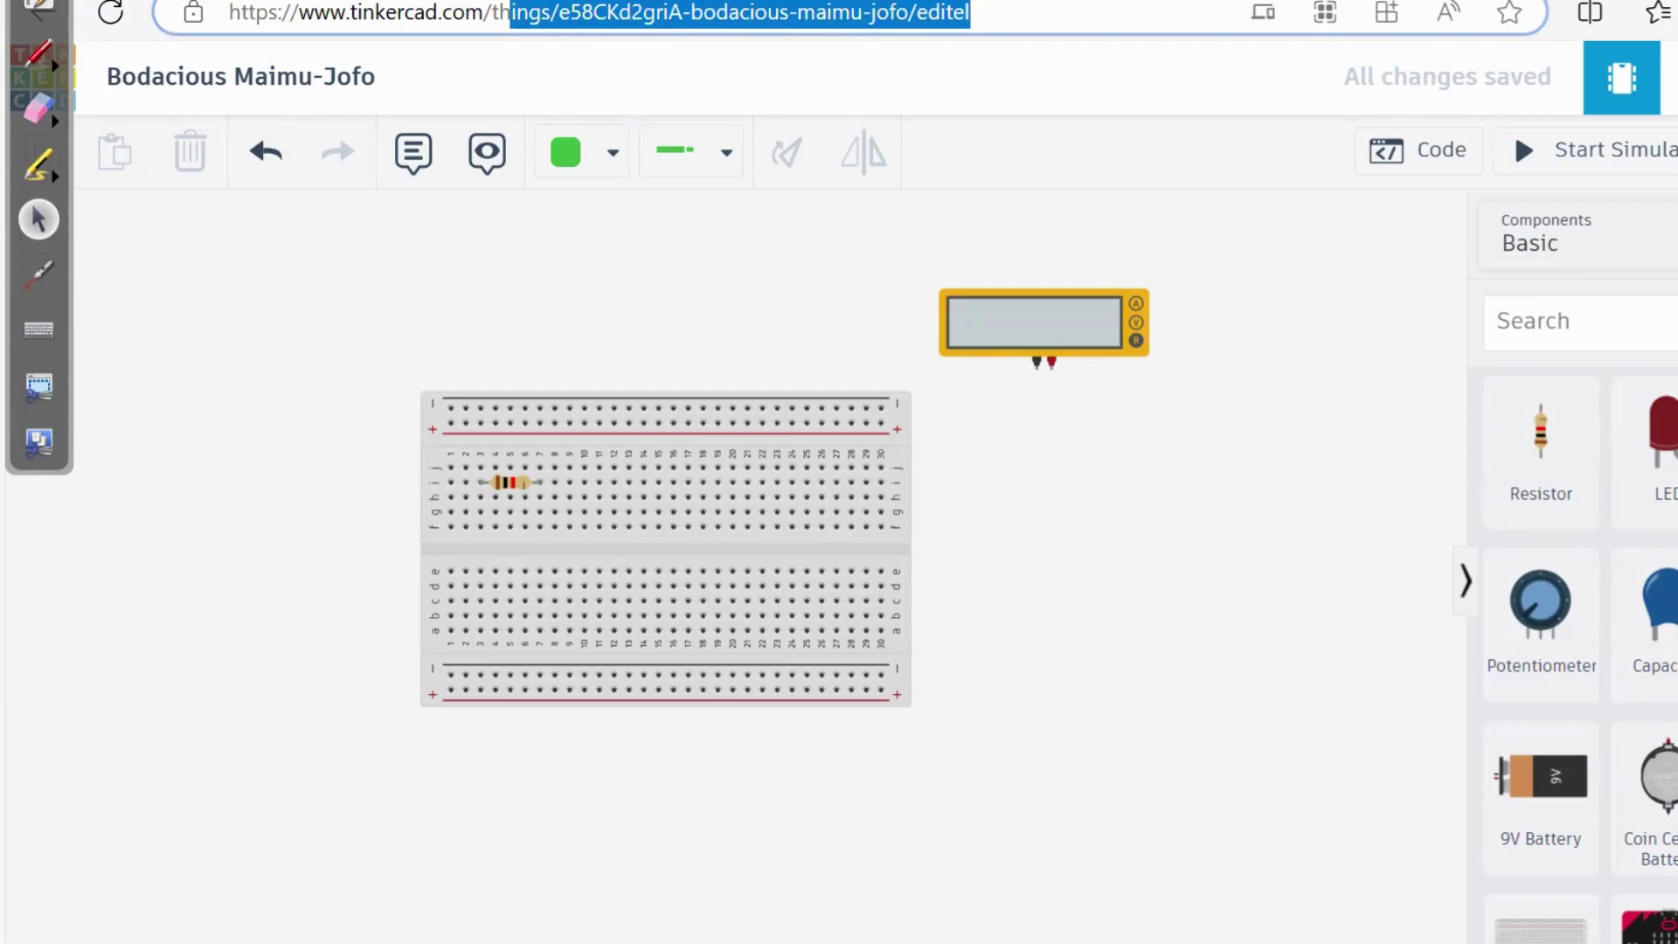
key(BackSpace)
key(BackSpace)
key(BackSpace)
key(Return)
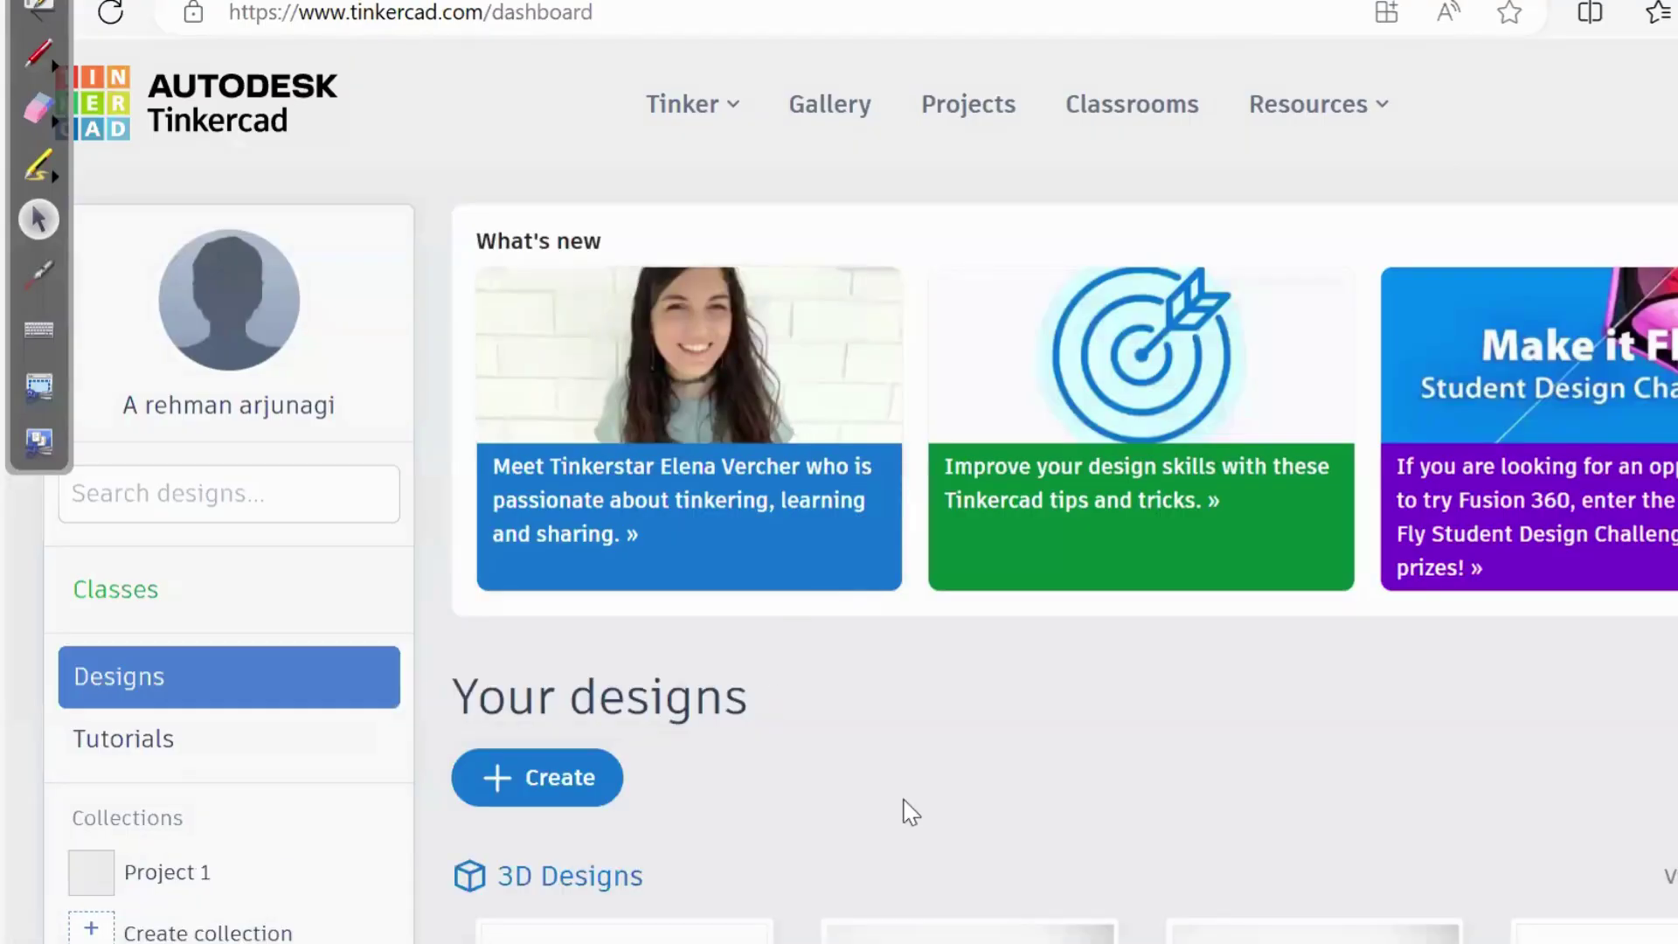
- Create a new Circuit design from the dashboard and dismiss the micro:bit component tip
scroll(1063, 712, down, 2)
scroll(1064, 716, down, 1)
scroll(1066, 715, up, 1)
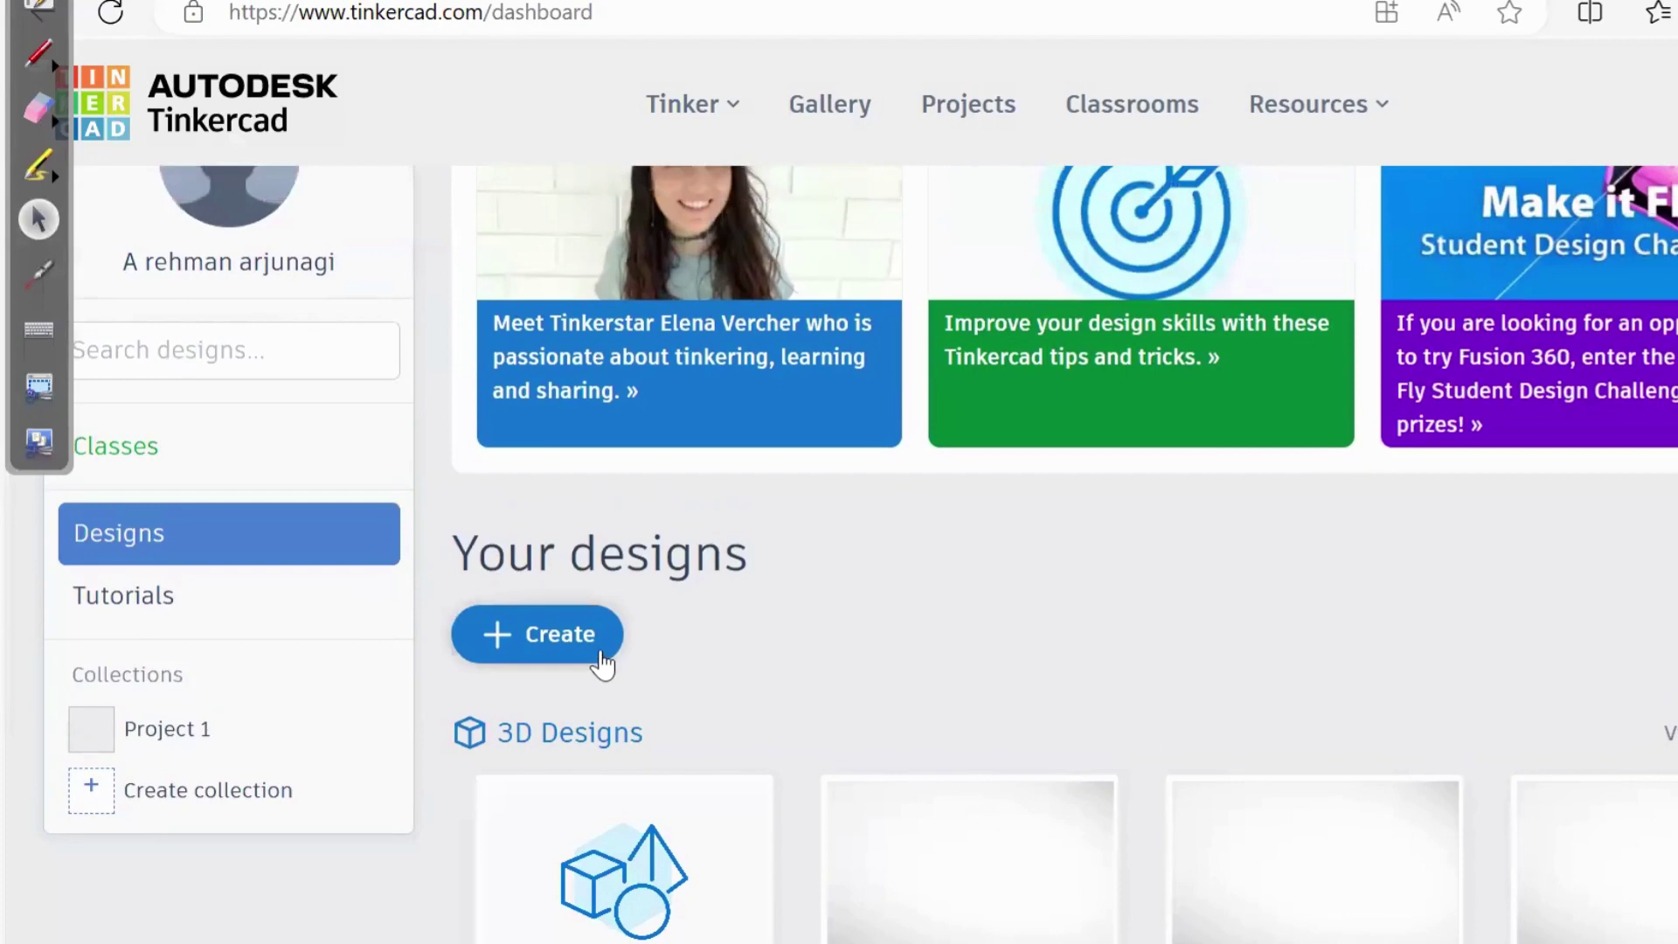
click(602, 661)
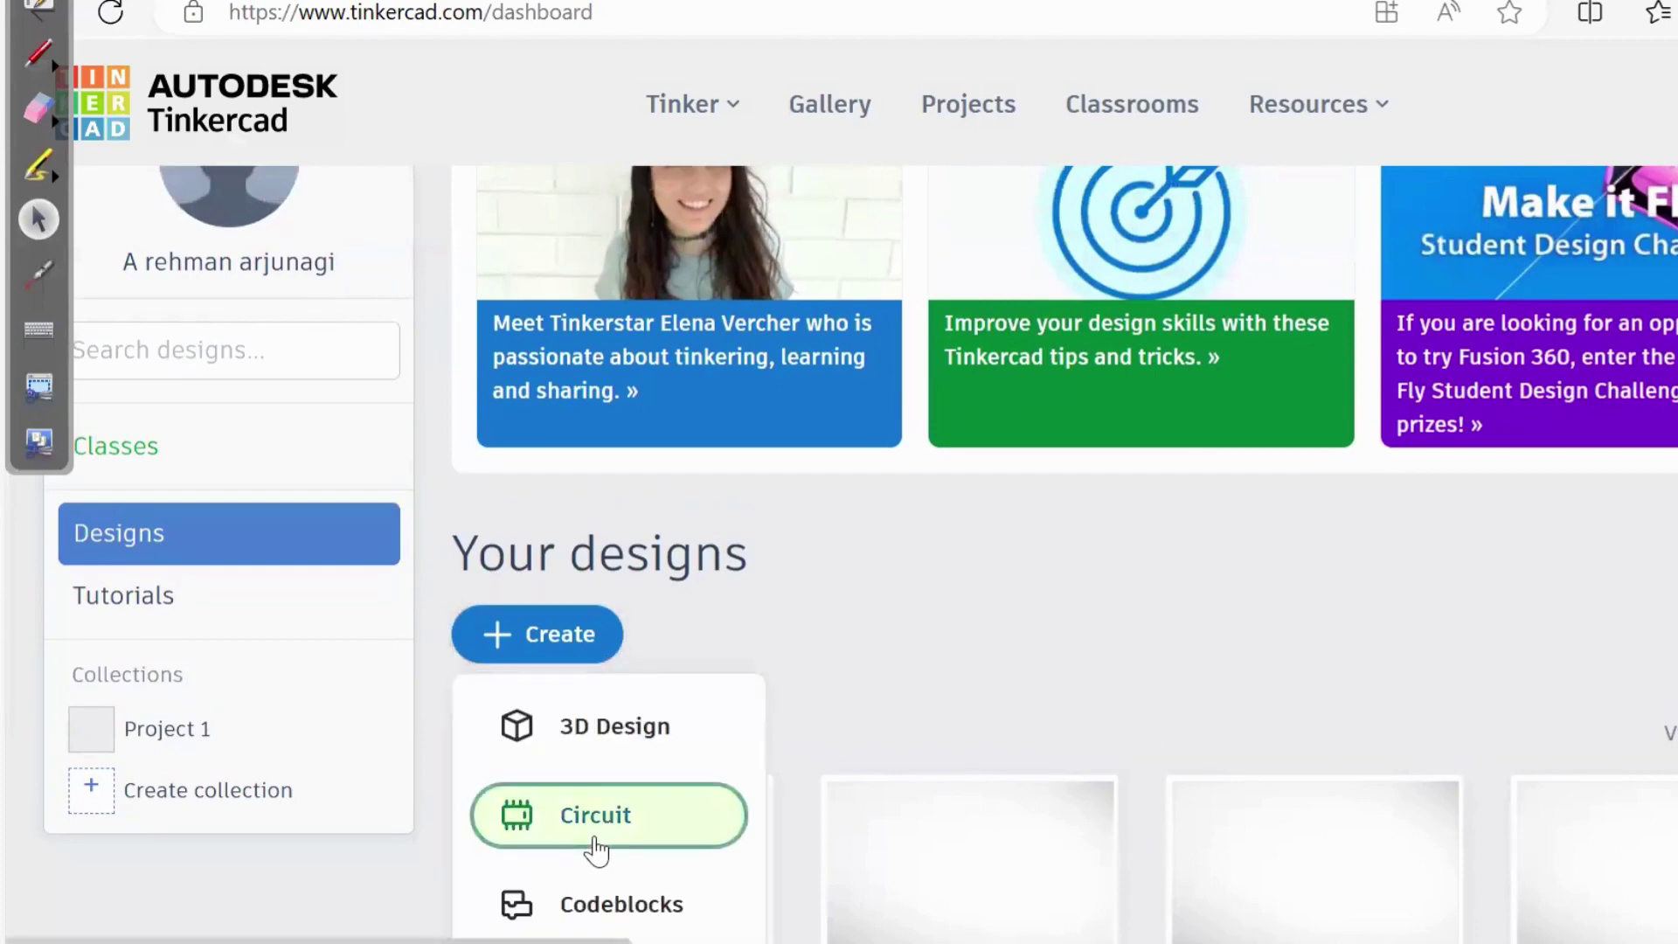
click(594, 844)
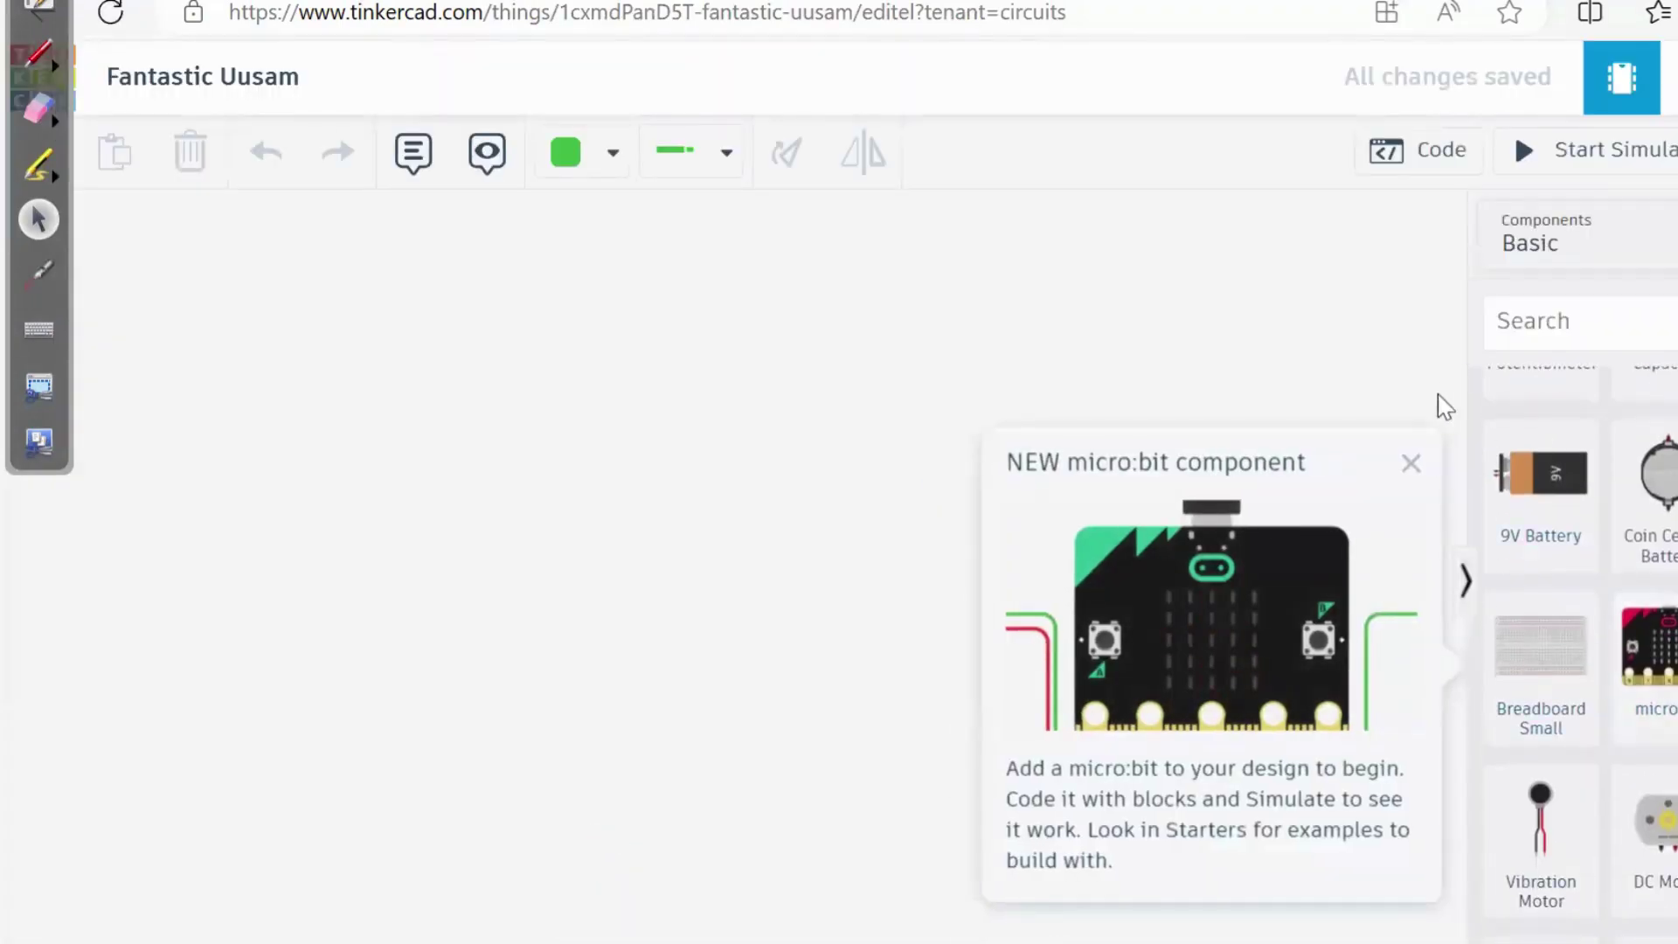
click(1411, 463)
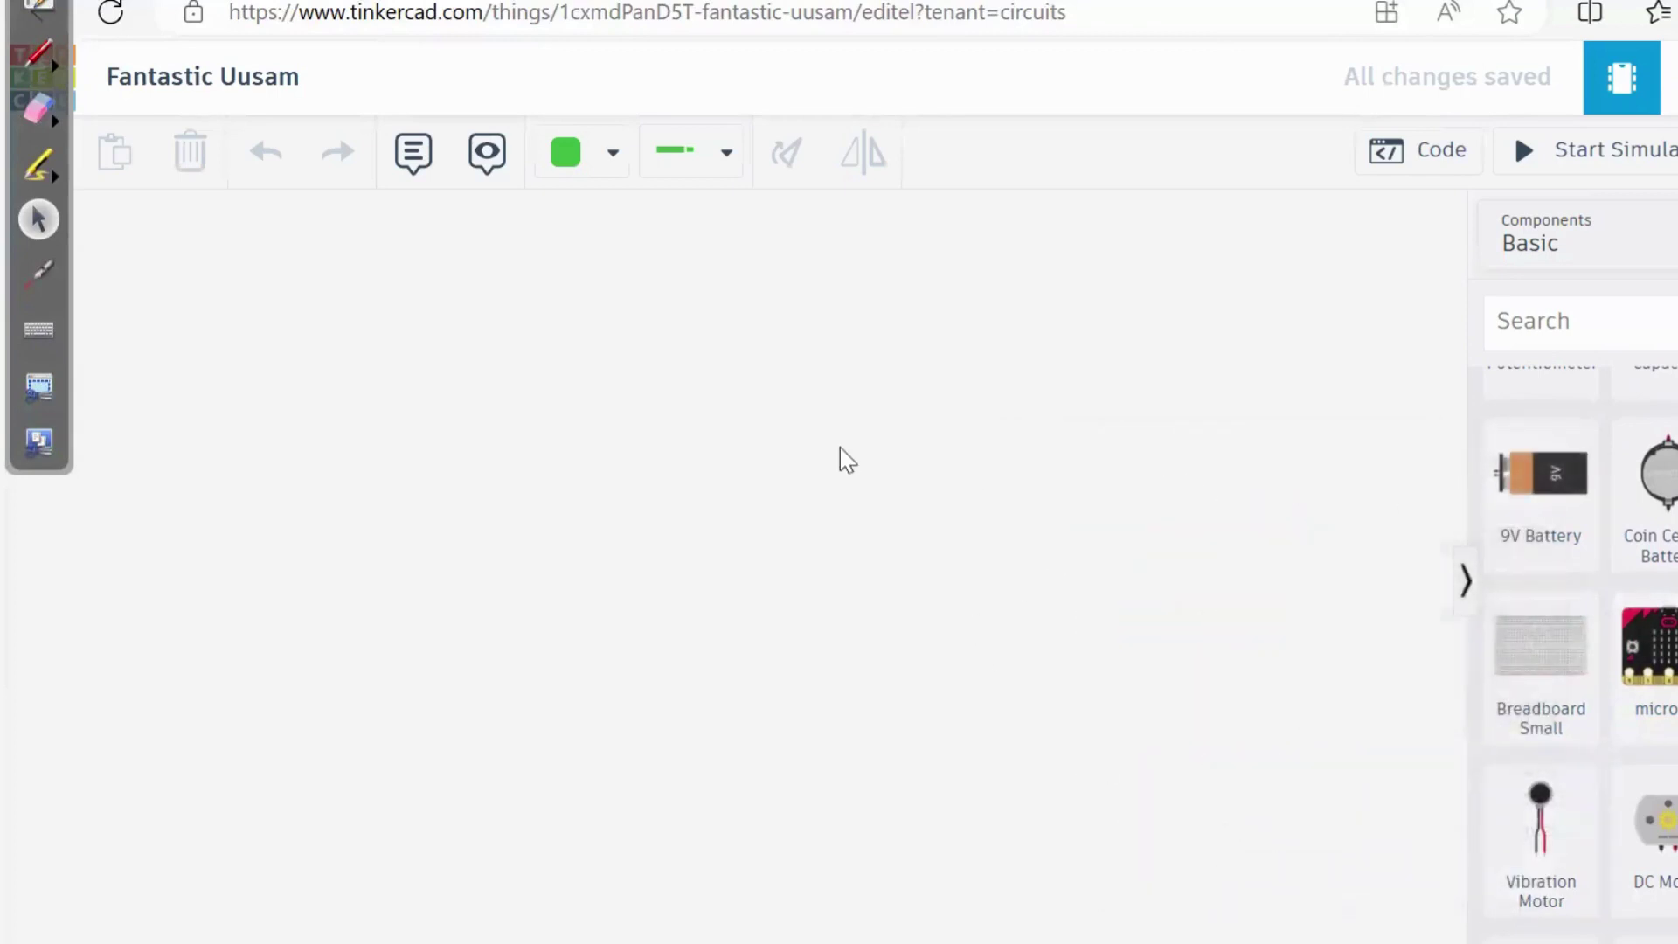
- Place a Breadboard Small in the middle of the empty workspace and deselect it
drag(1544, 634, 726, 464)
scroll(725, 453, down, 5)
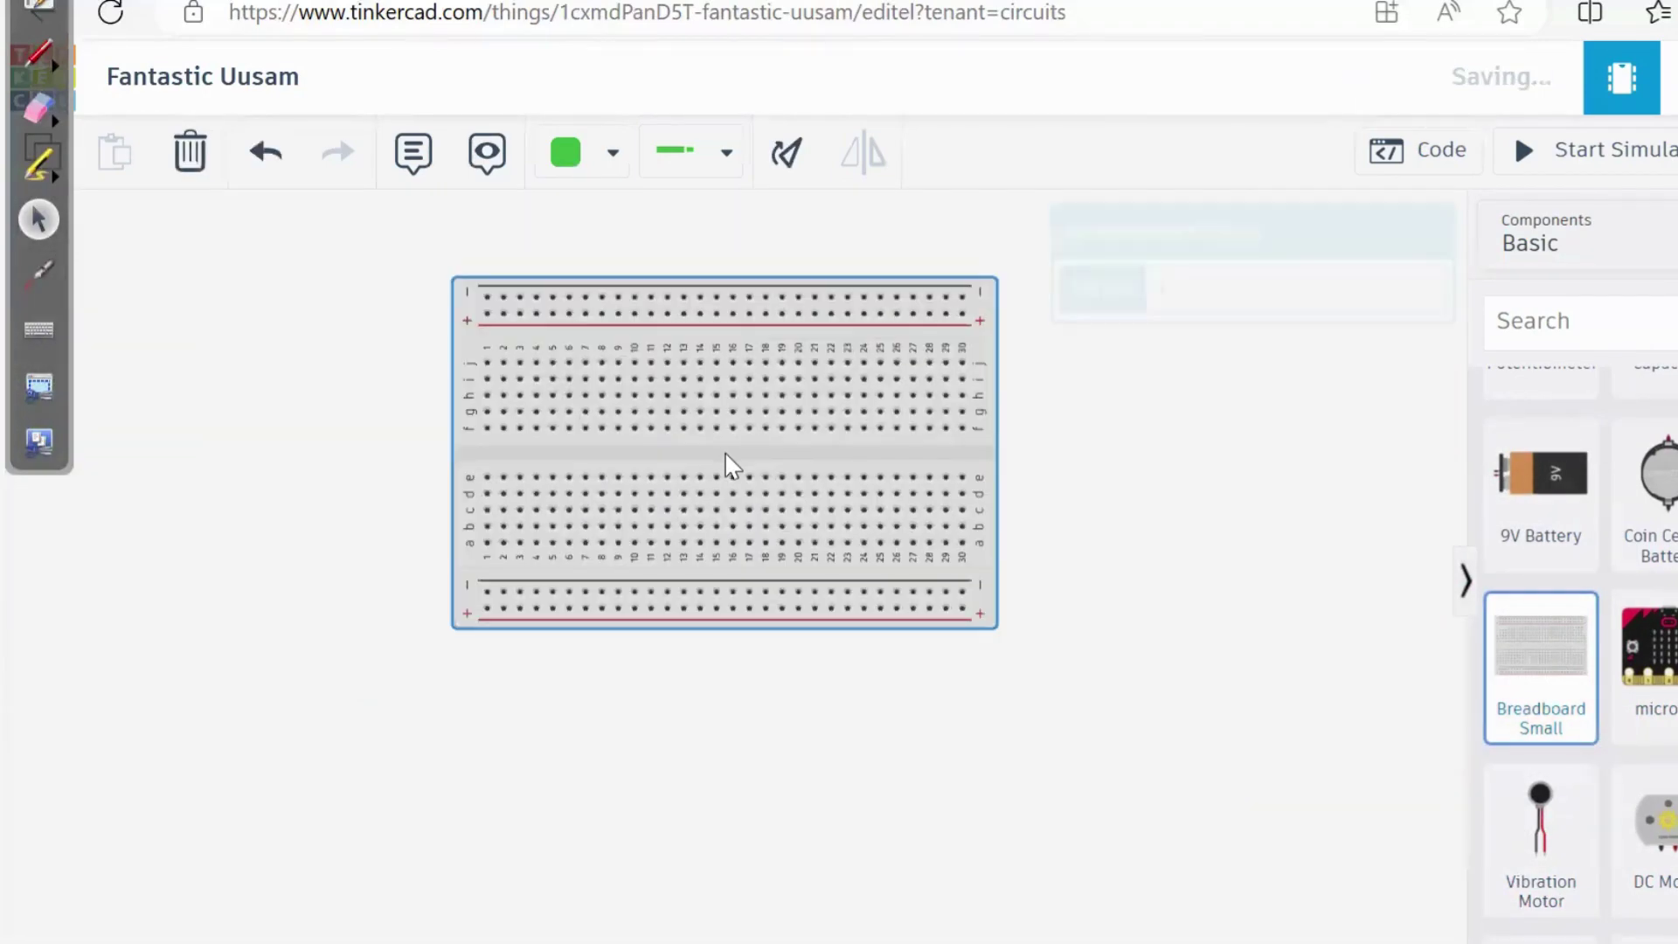
click(1107, 490)
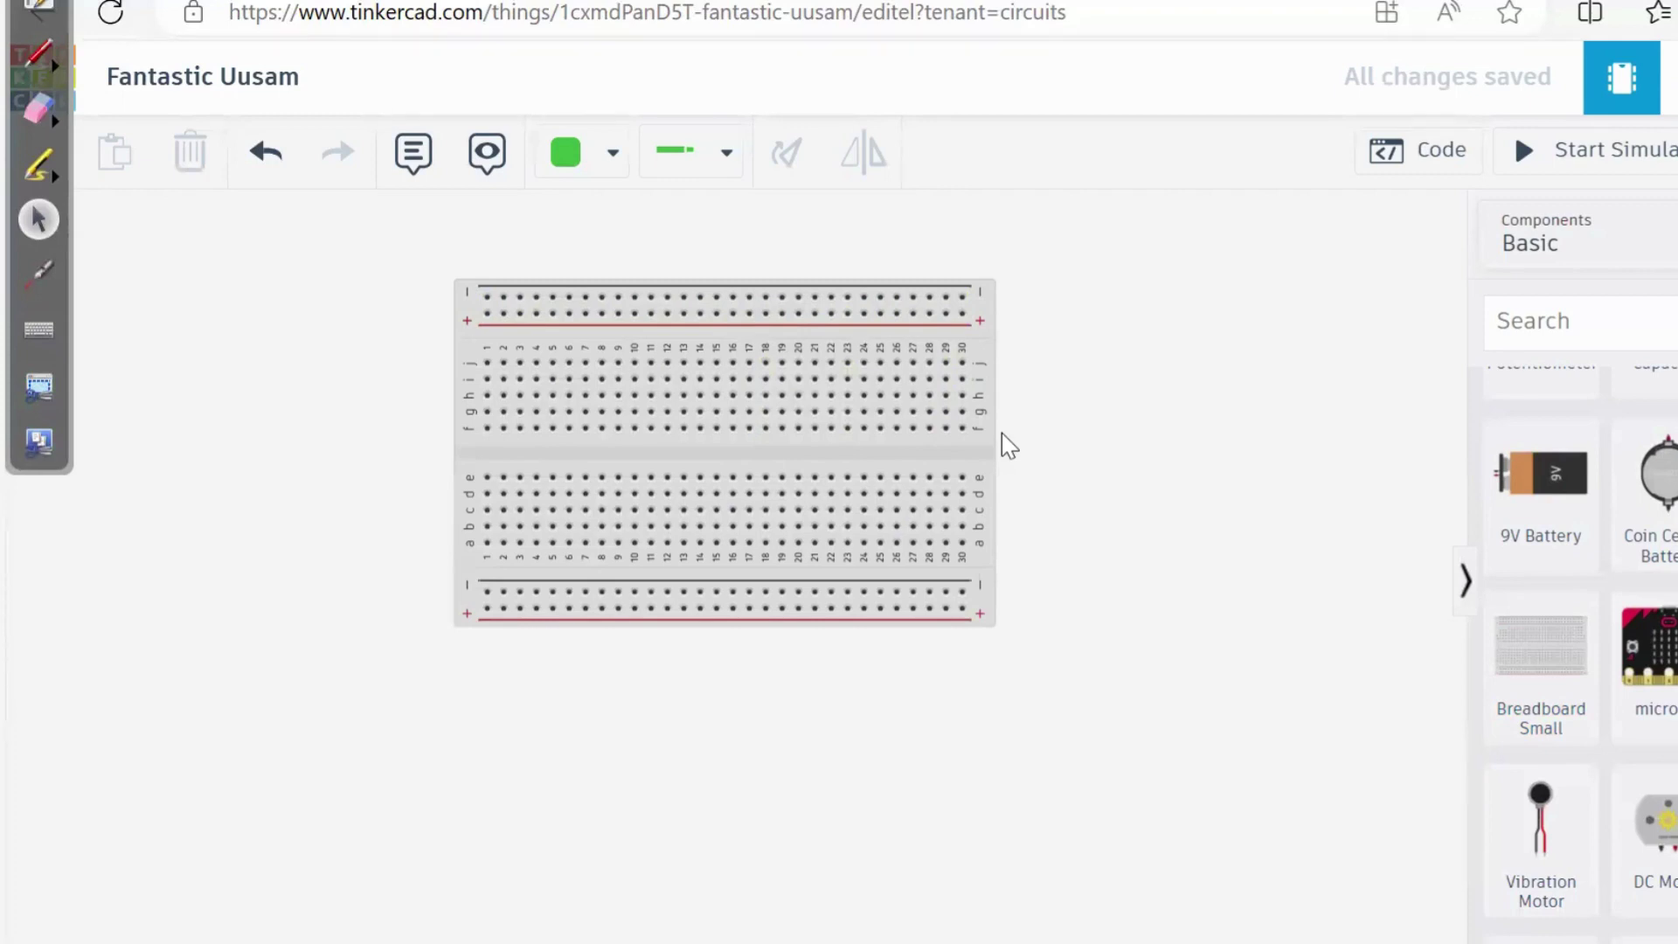
click(1503, 335)
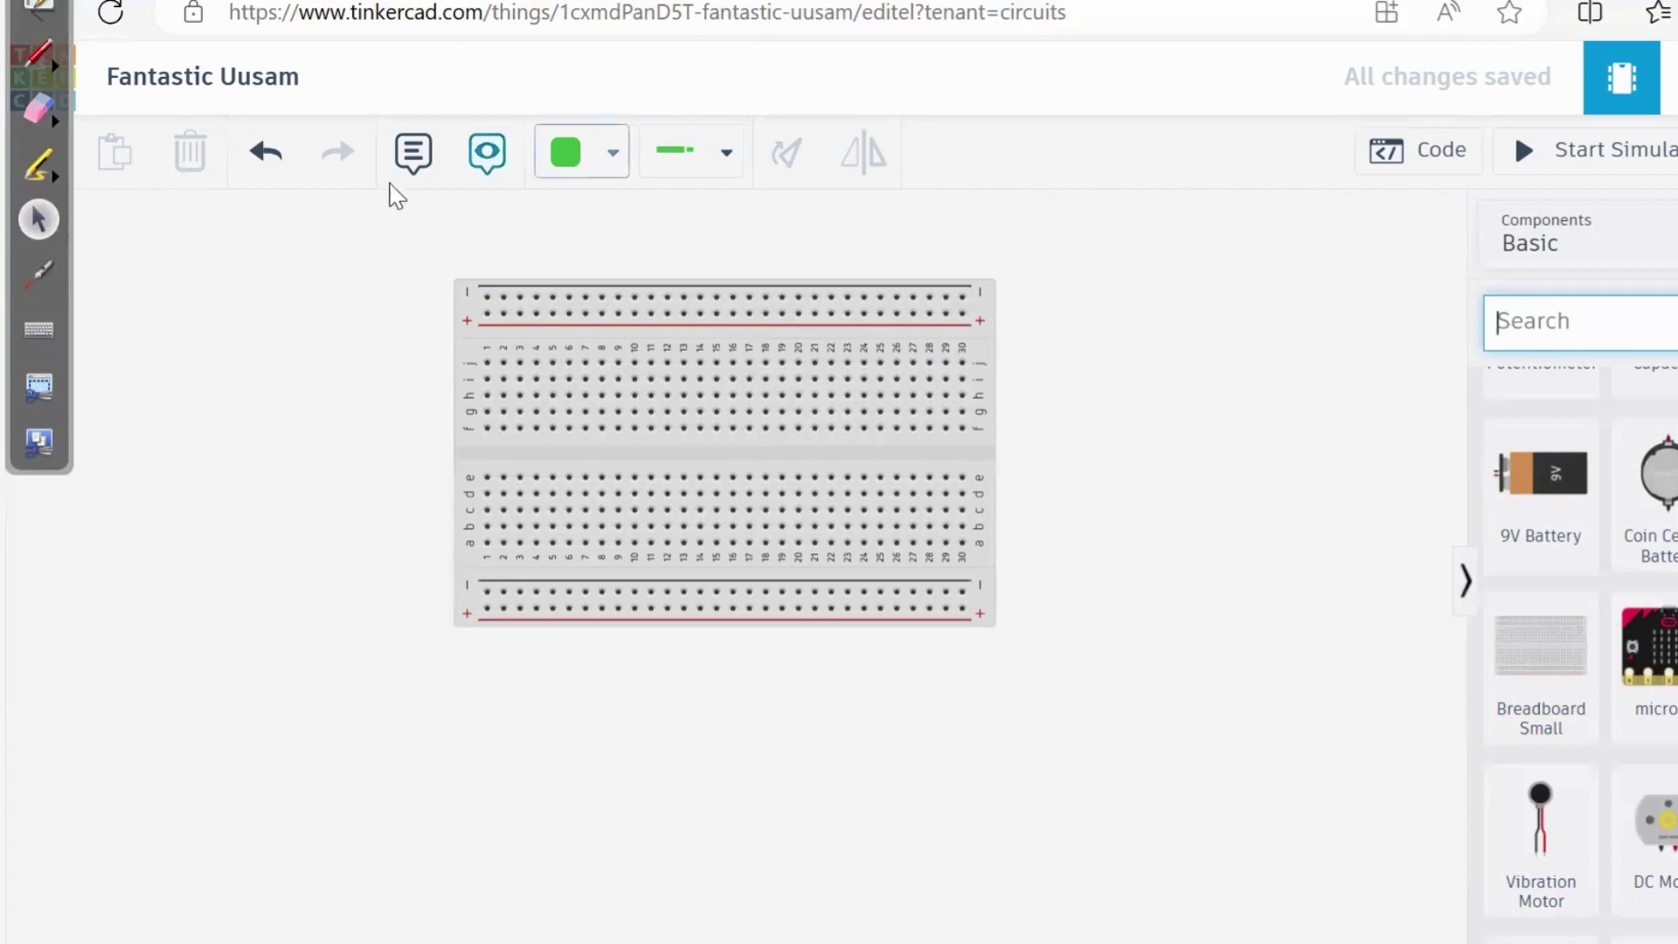
- Handwrite "Series" with a double underline in the blank area beside the breadboard using the annotation pen
click(46, 63)
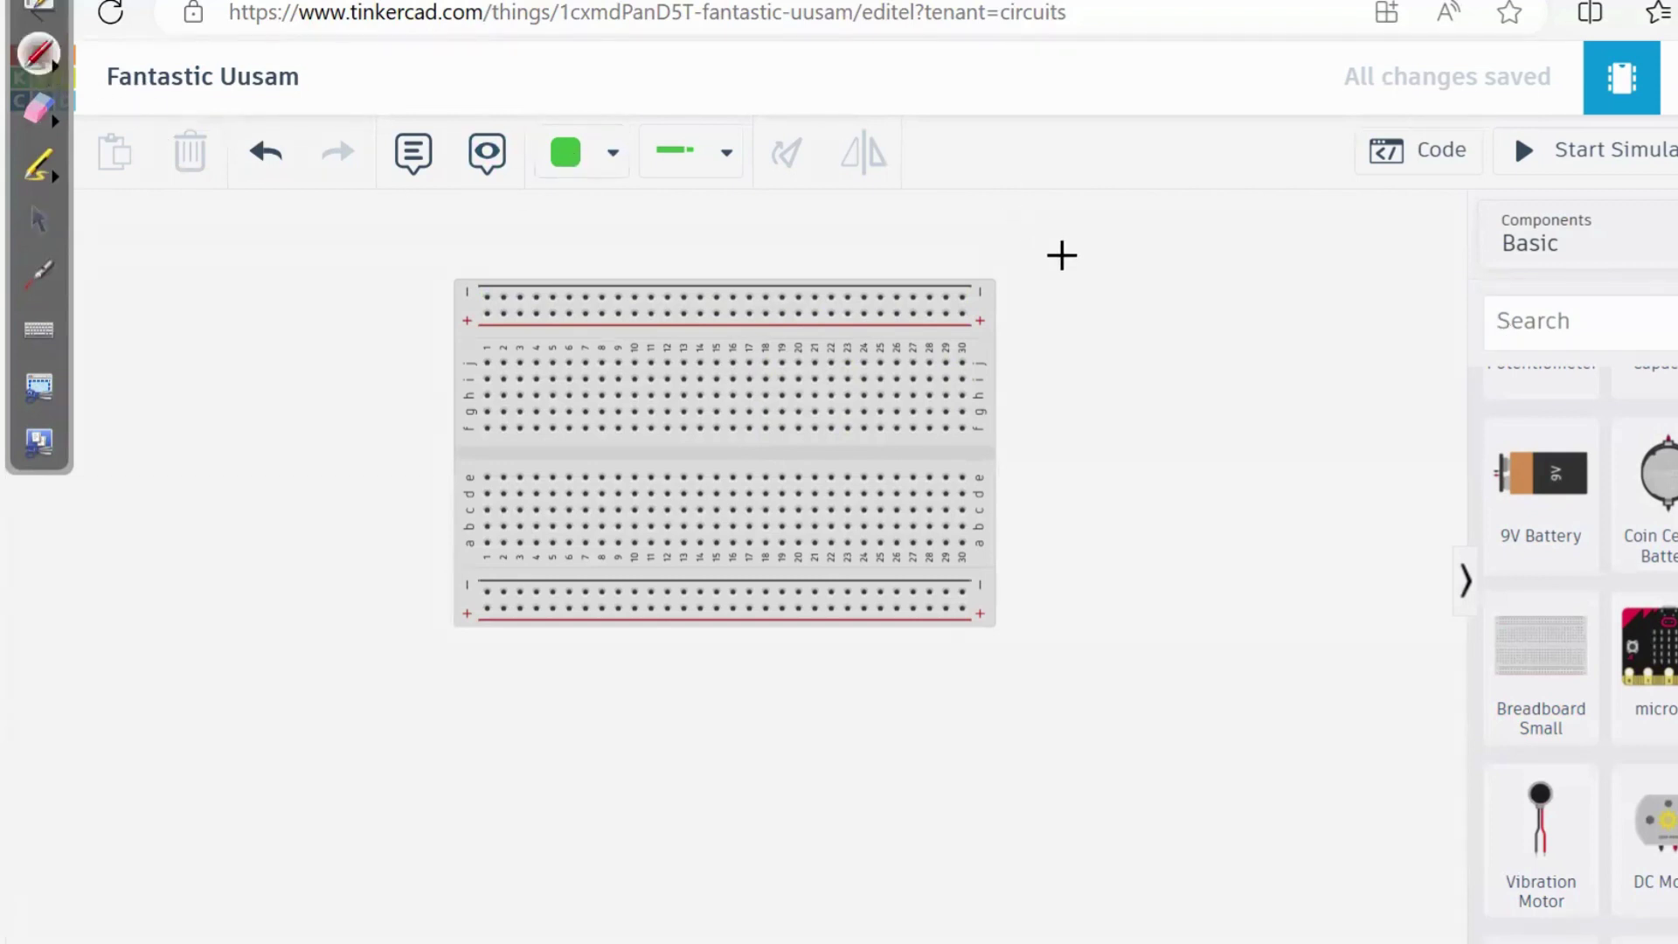
mouse_move(1141, 242)
mouse_down()
mouse_move(1117, 271)
mouse_move(1257, 236)
mouse_move(1278, 248)
mouse_up()
drag(1147, 306, 1296, 250)
drag(1211, 315, 1308, 276)
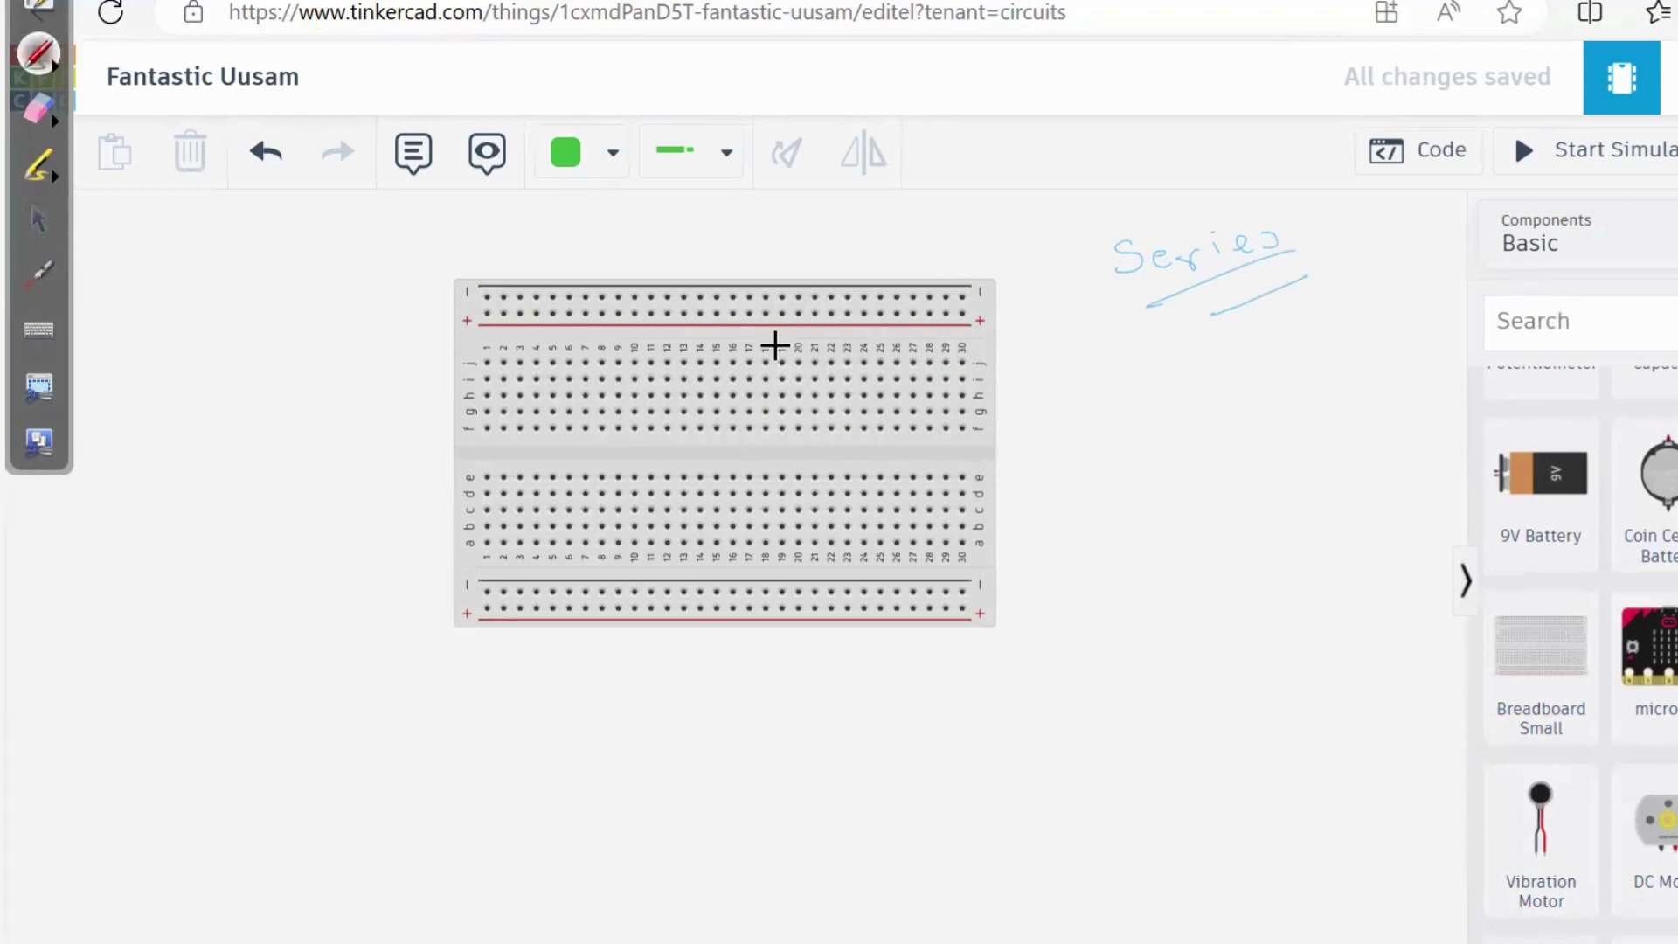
click(38, 219)
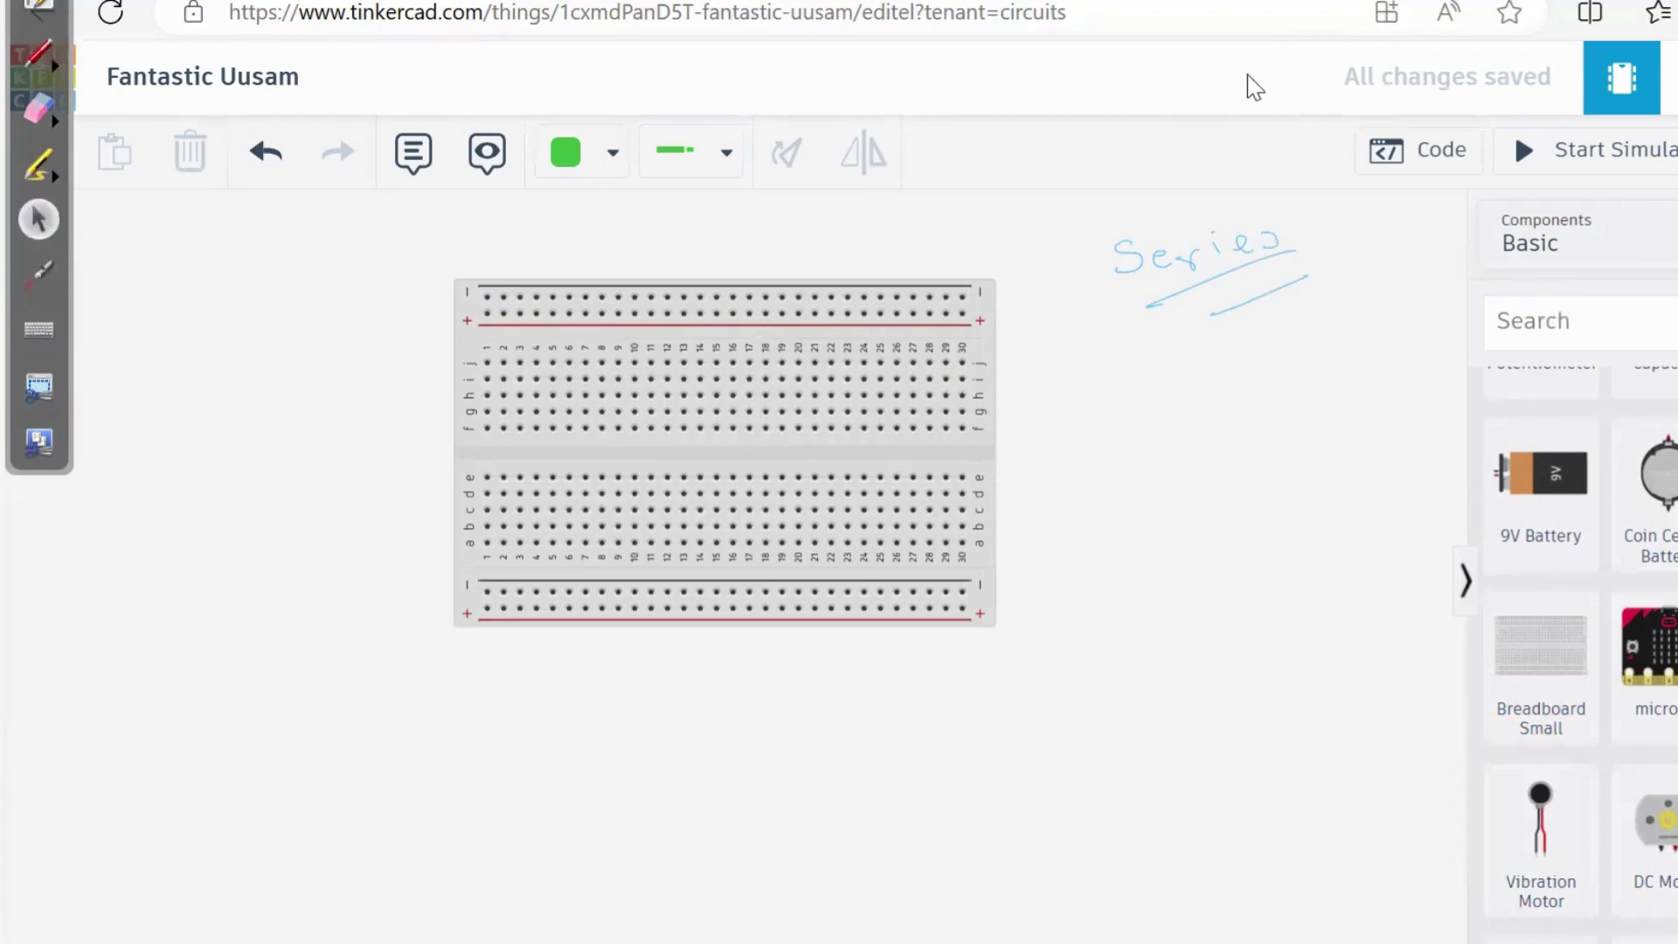
- Search the components for "res" and place a resistor vertically in column 6 of the breadboard's upper half, leaving it selected
click(1580, 317)
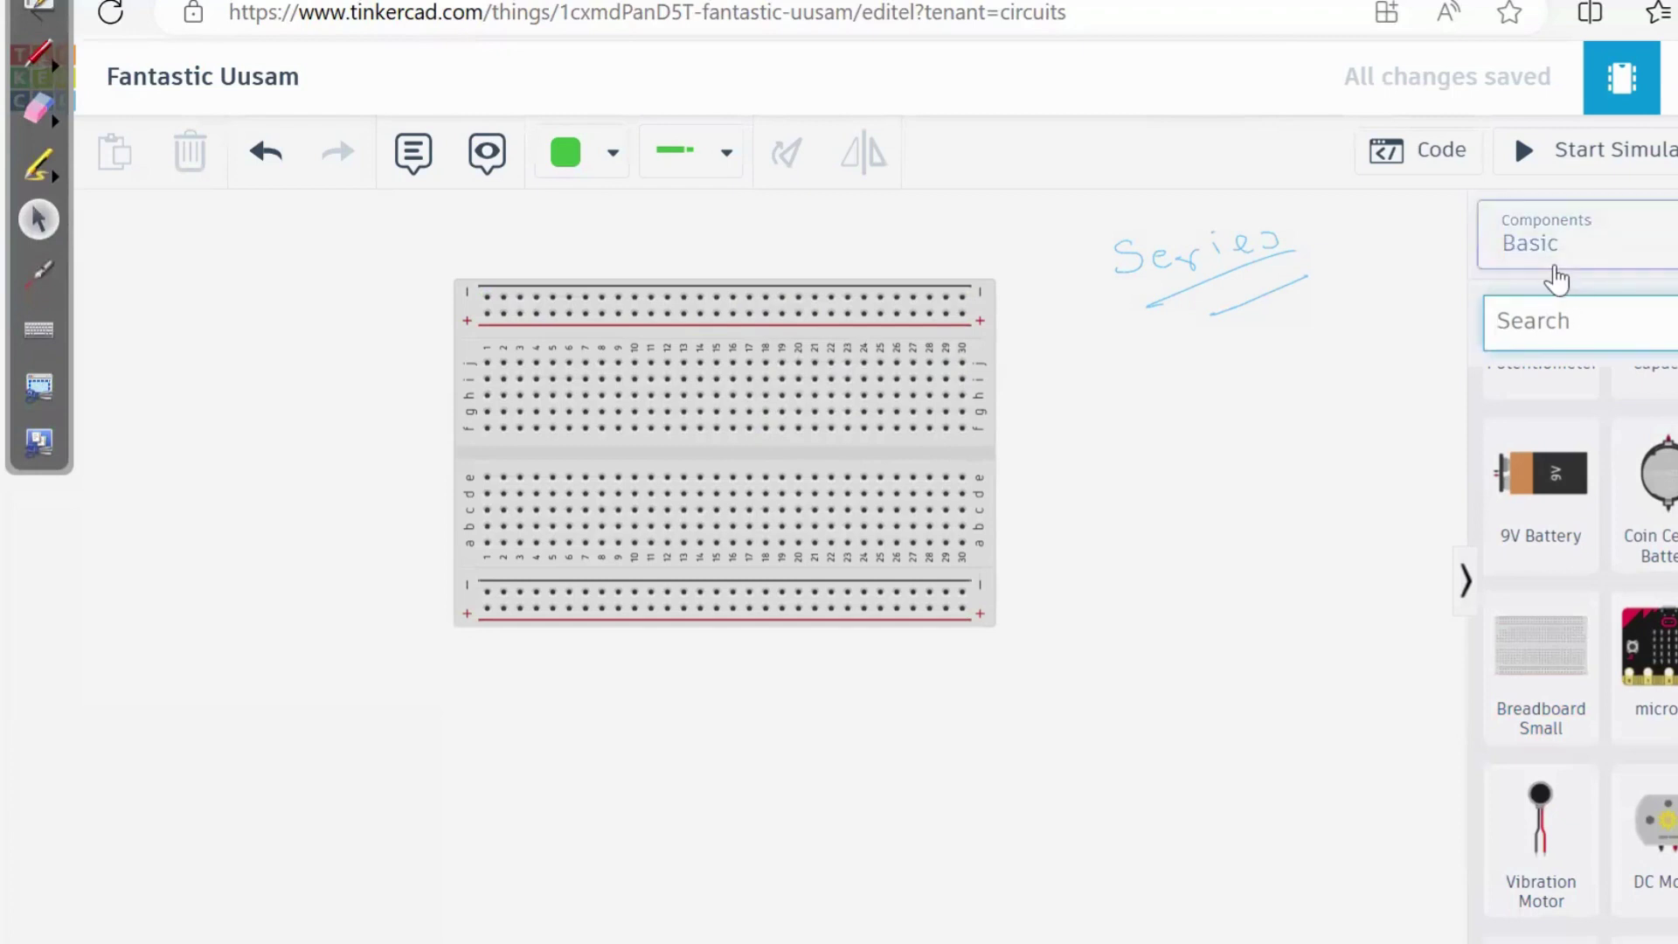
text(res)
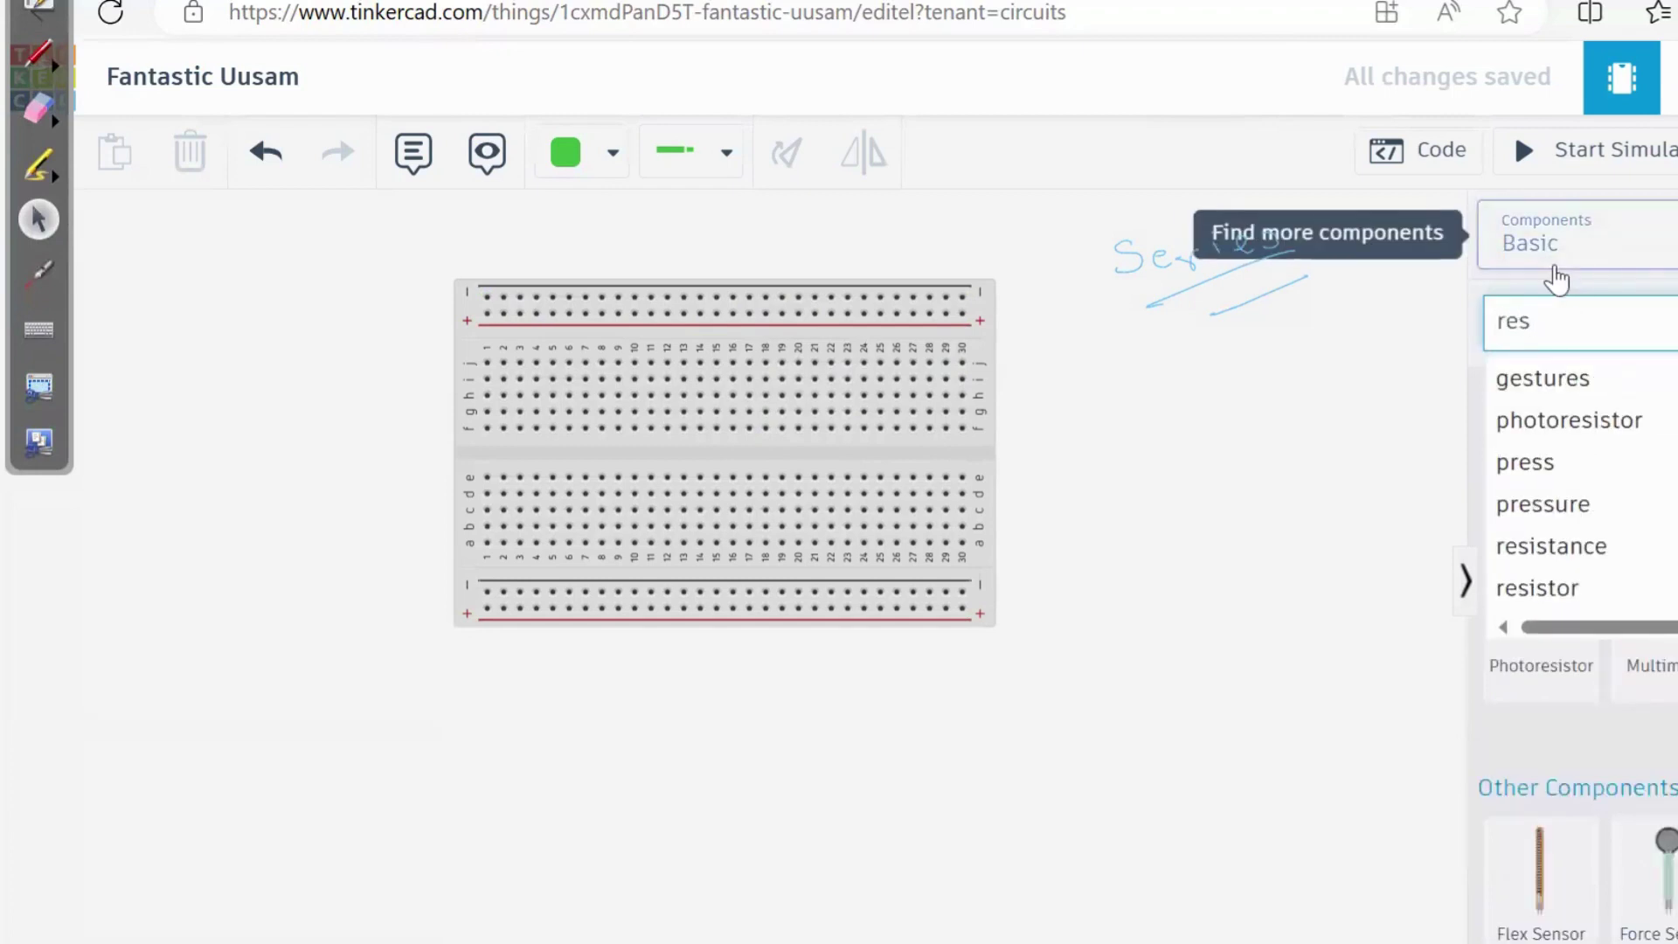
key(Return)
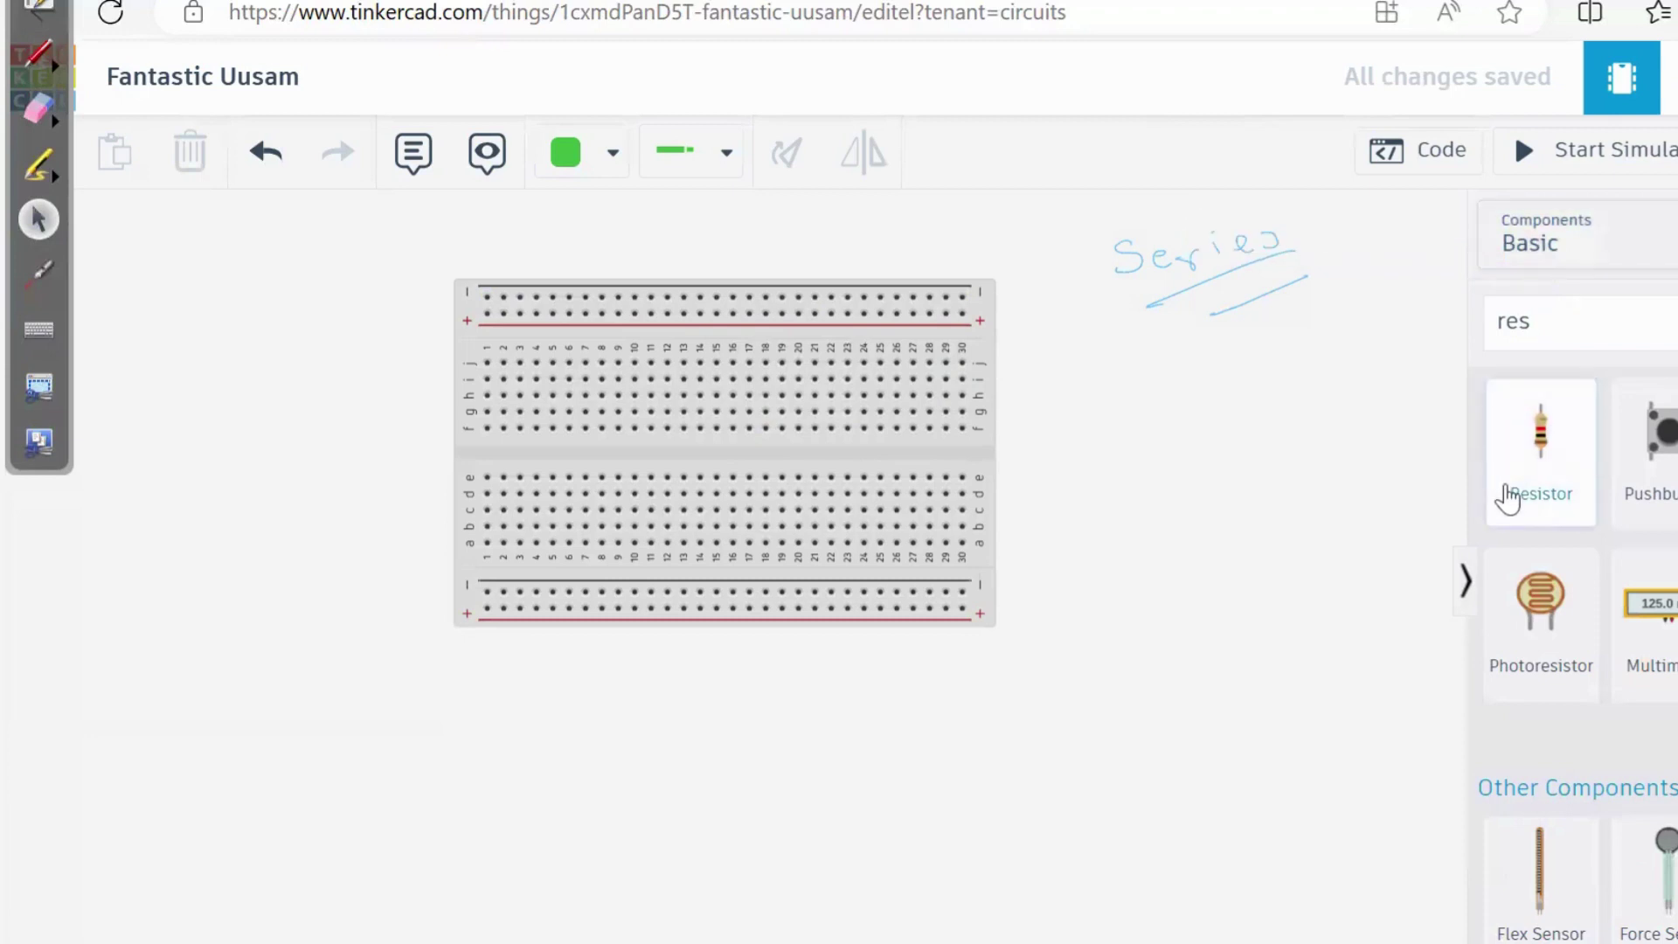
click(1543, 490)
click(586, 332)
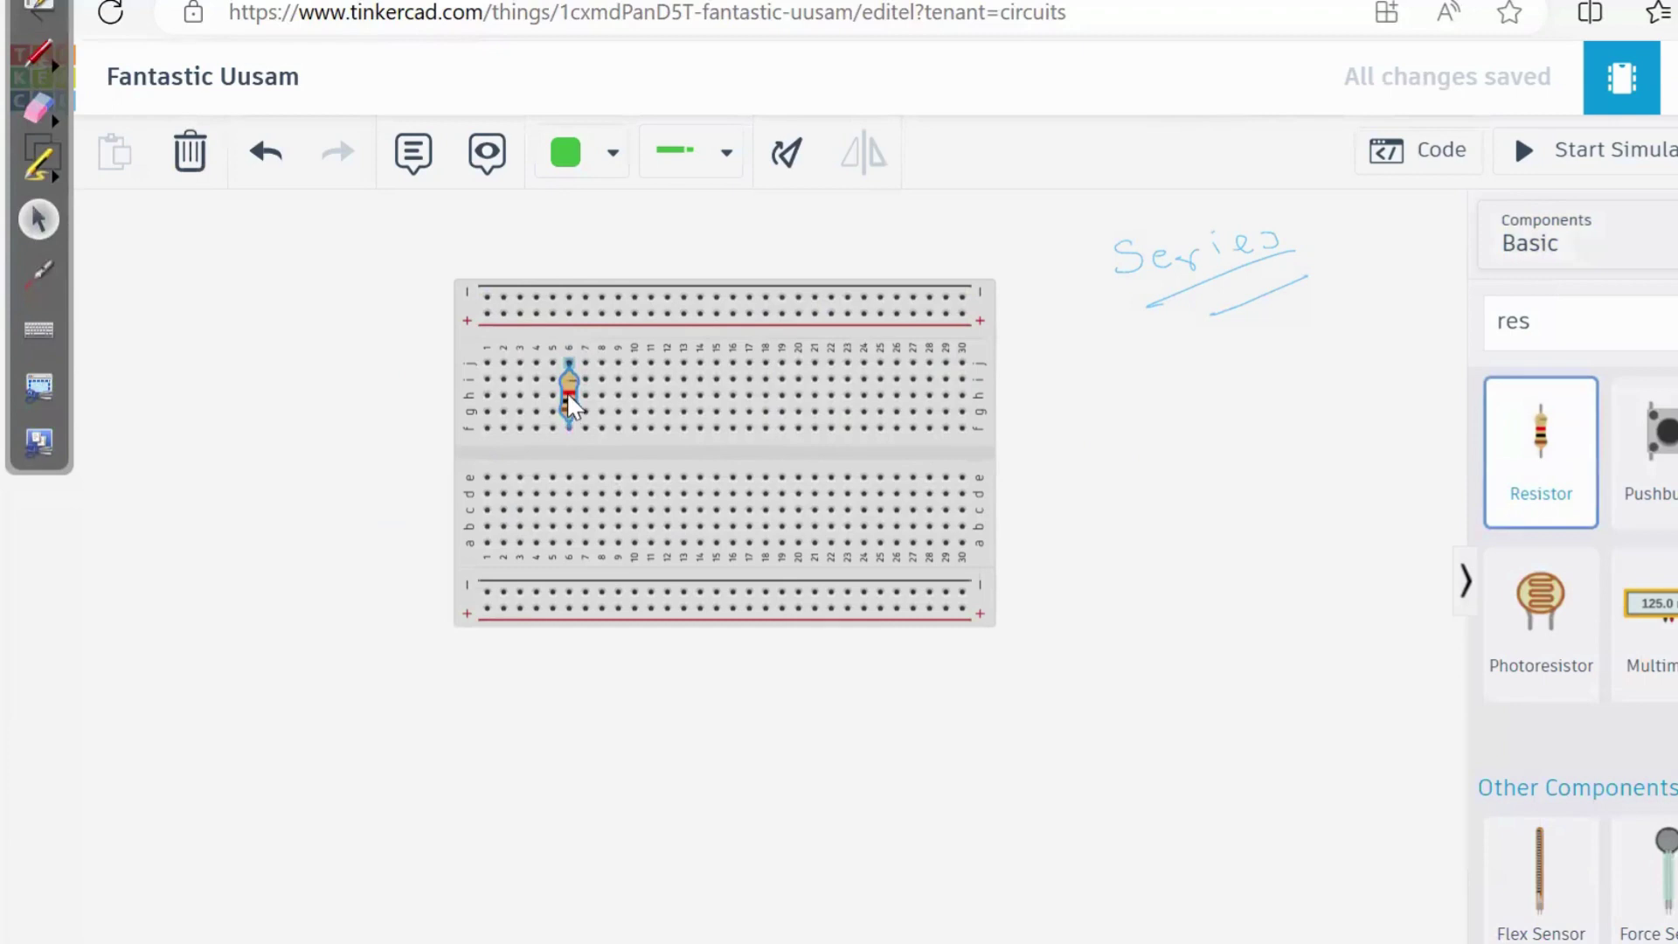
click(567, 392)
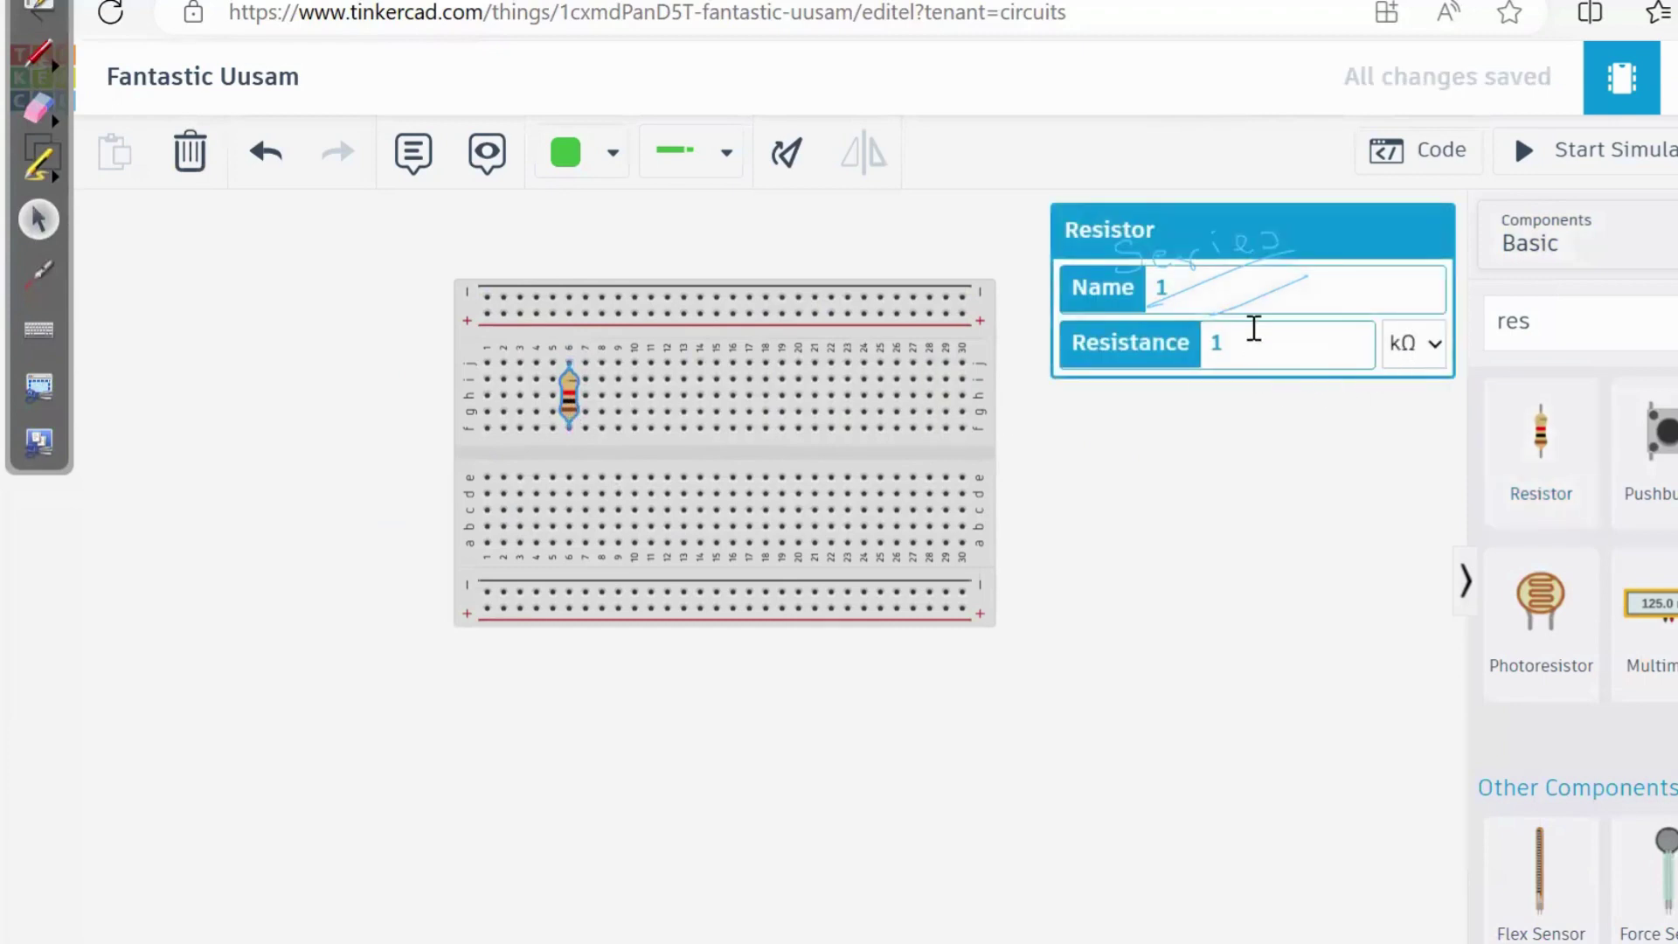
- Deselect the resistor, handwrite a "10x10" power-of-ten value beside the breadboard with the annotation pen, and erase that note
click(637, 562)
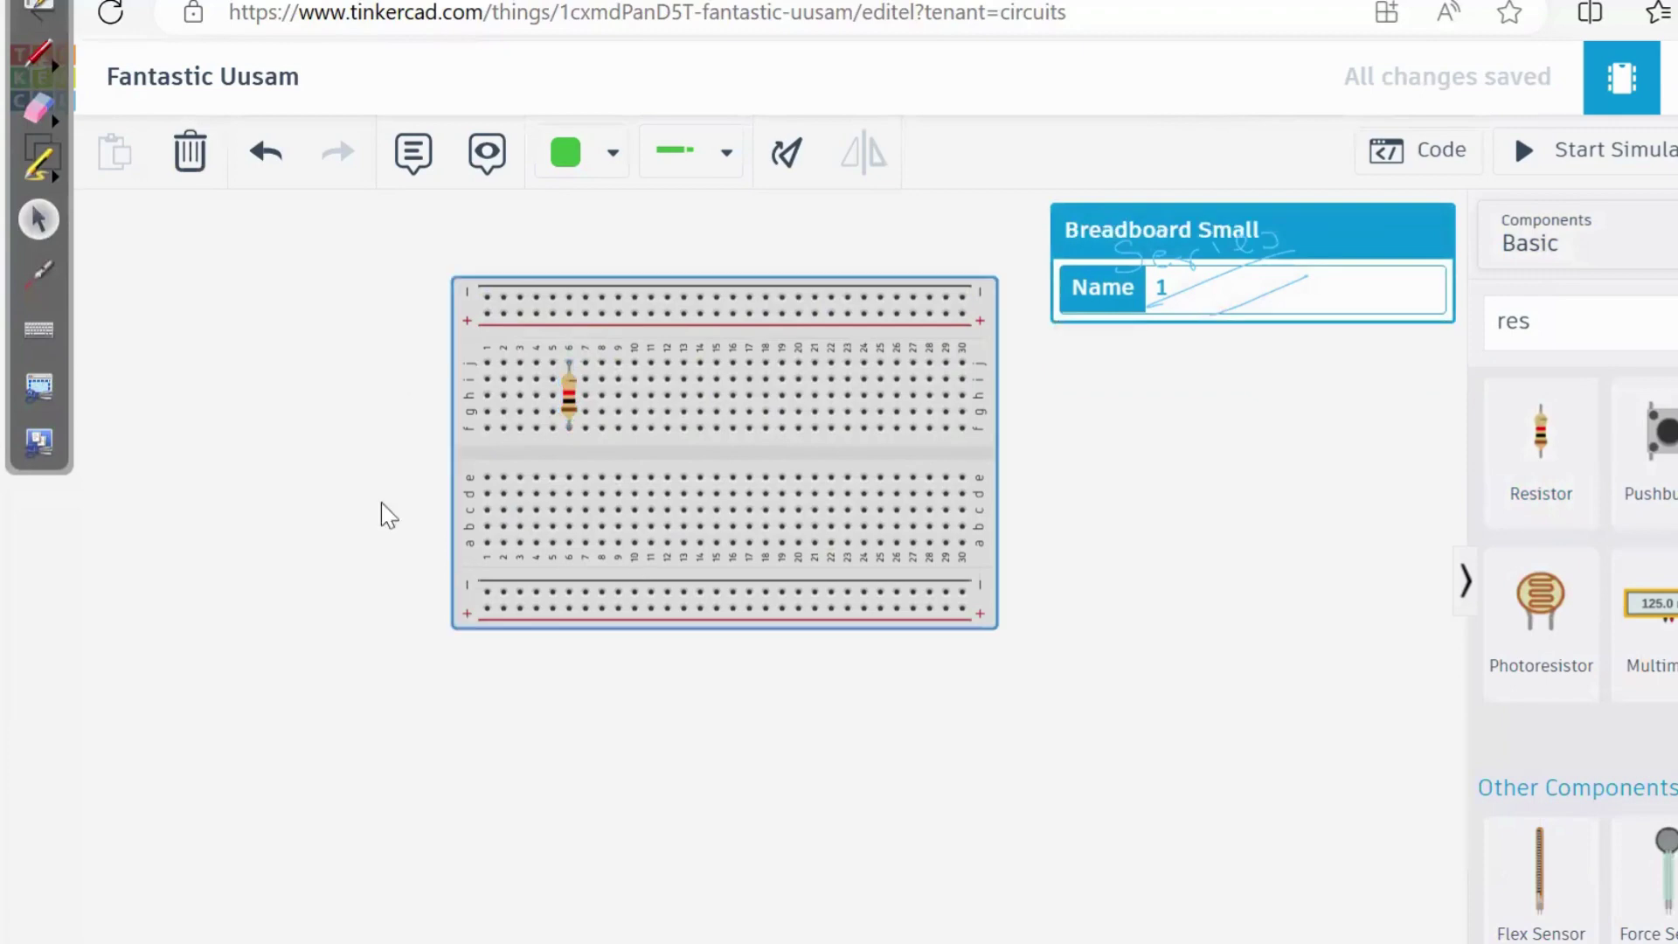
click(266, 474)
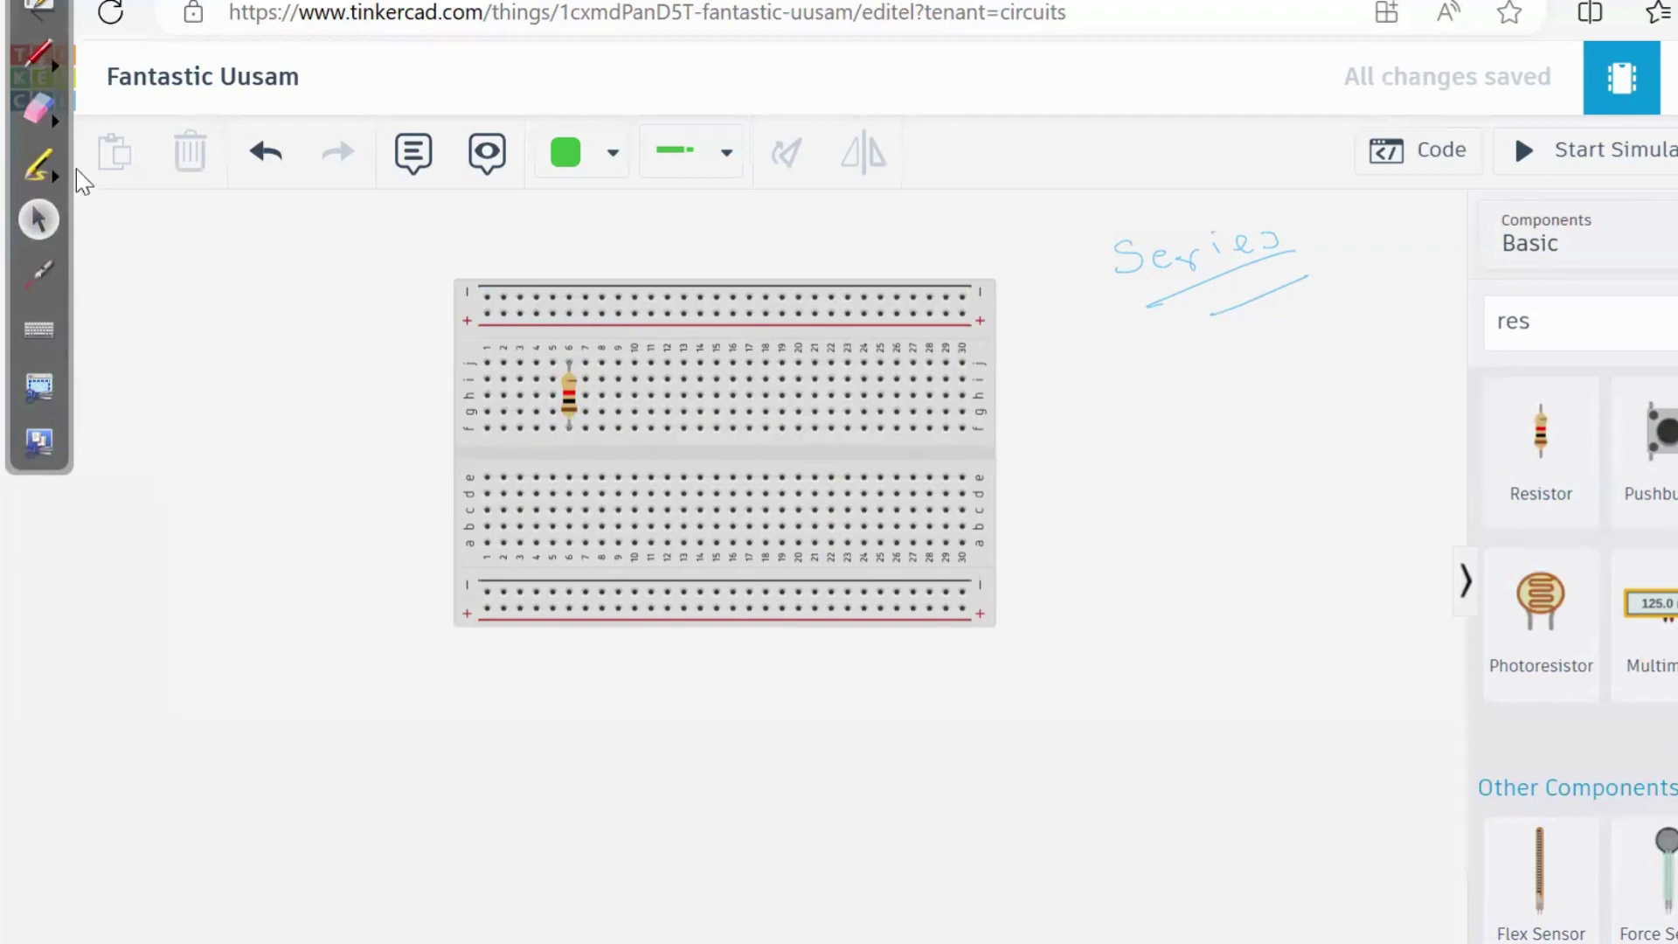
click(39, 59)
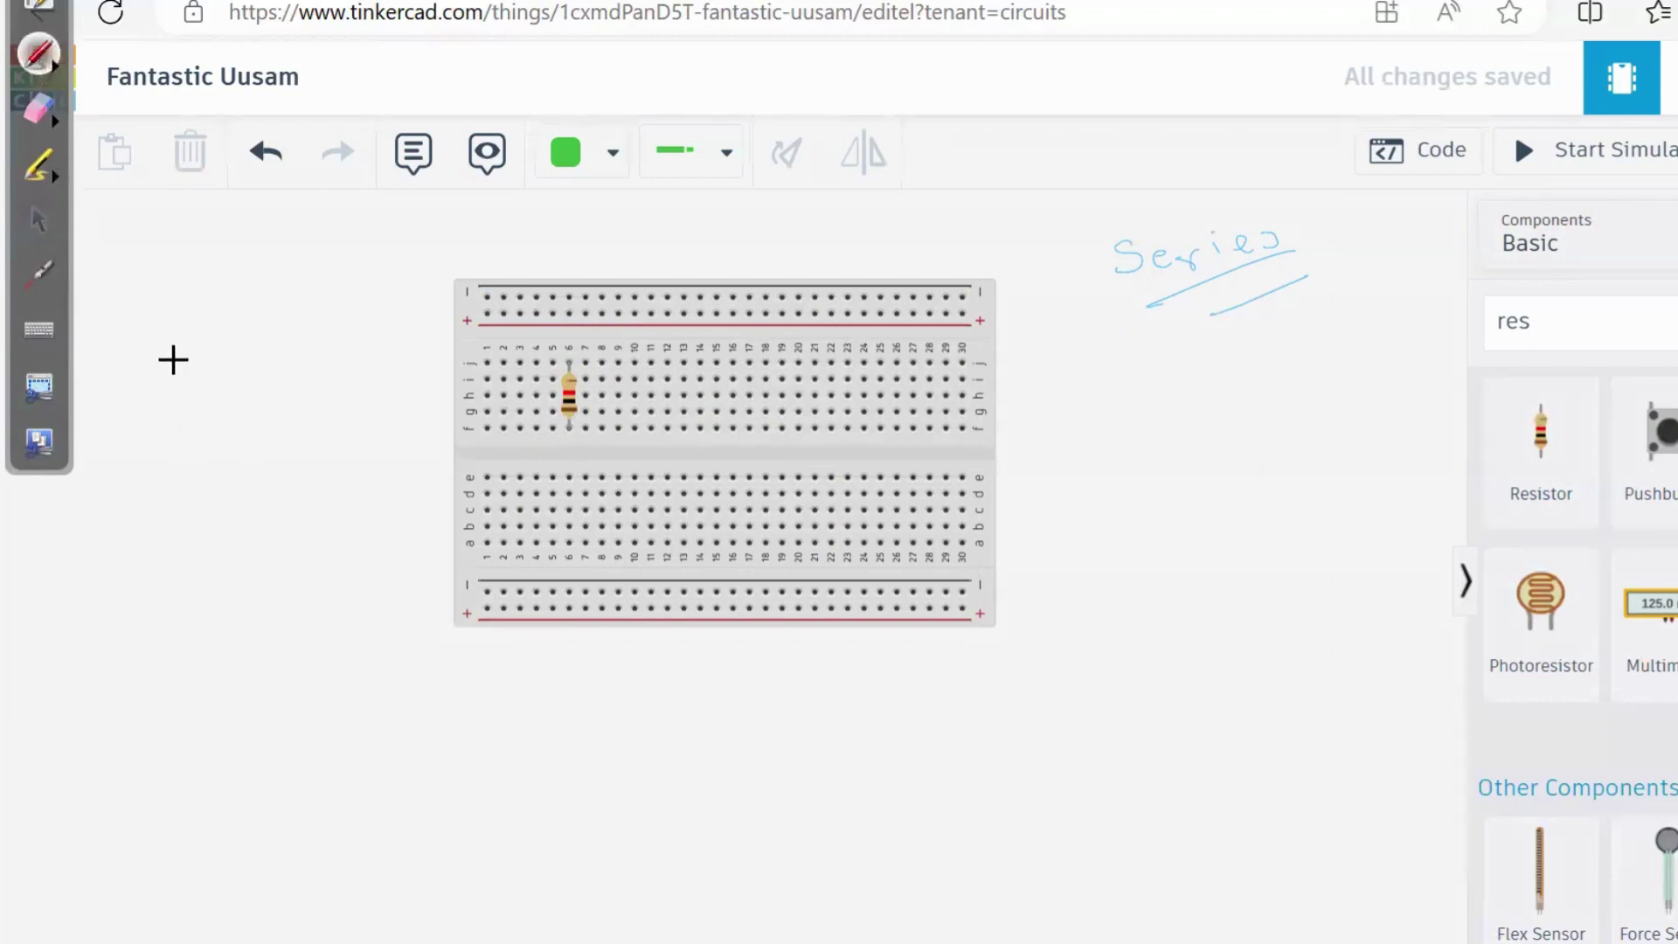
drag(145, 373, 161, 405)
drag(263, 311, 260, 313)
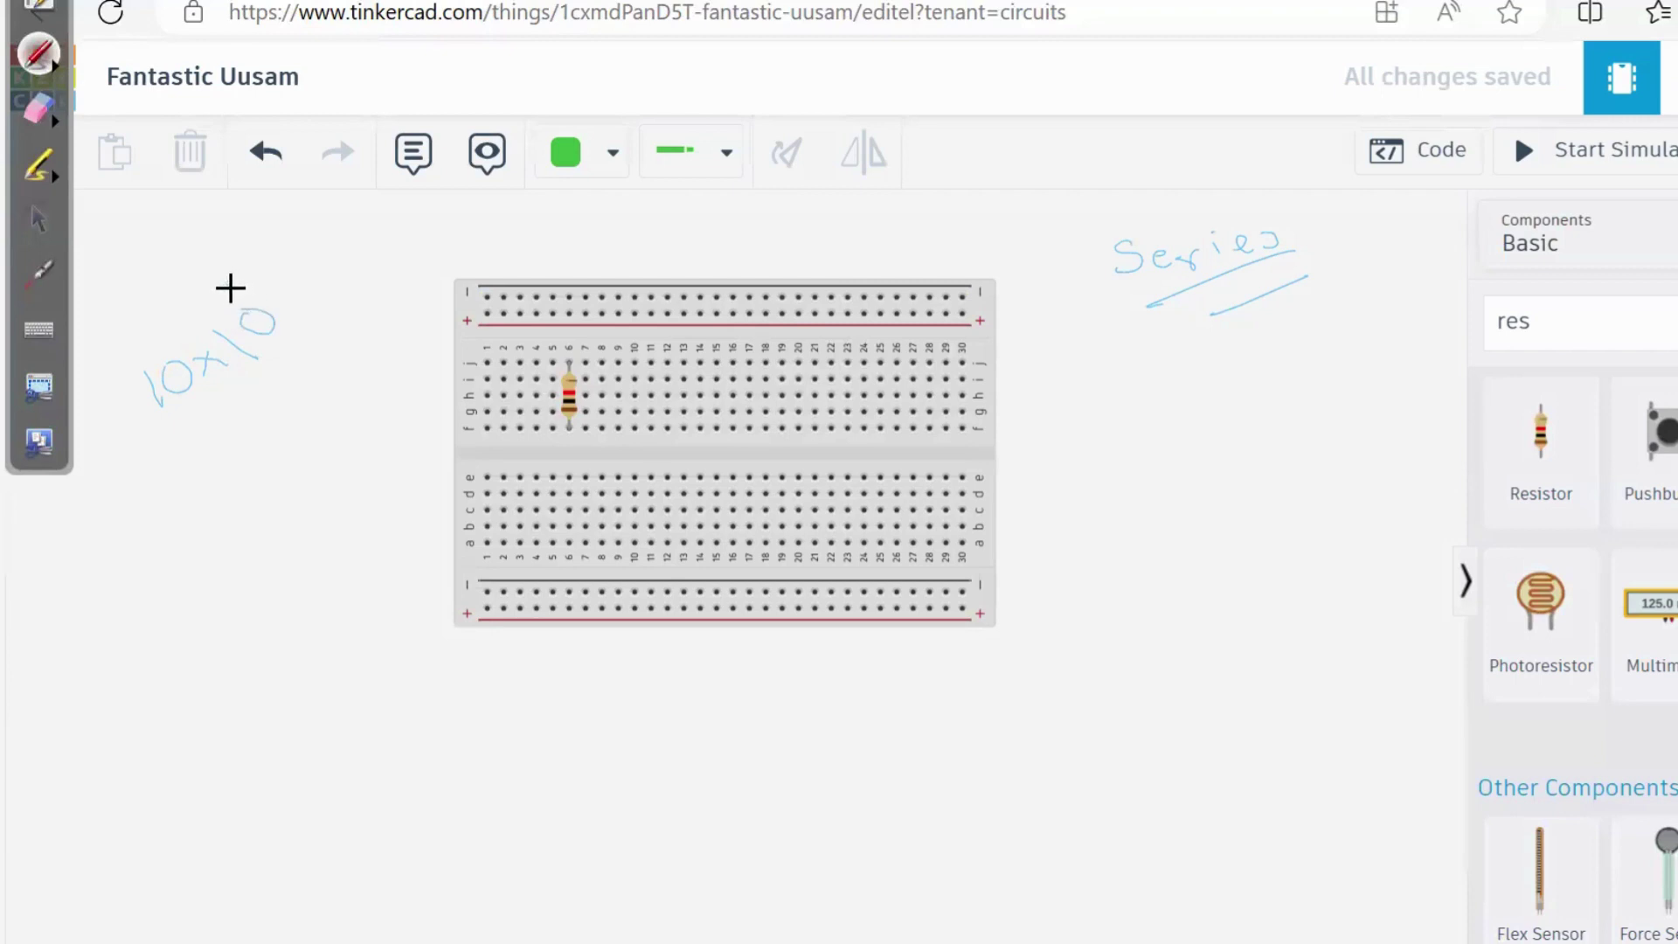
drag(257, 286, 260, 282)
mouse_move(284, 370)
mouse_down()
mouse_move(253, 341)
mouse_move(306, 383)
mouse_move(206, 444)
mouse_move(175, 360)
mouse_up()
click(39, 109)
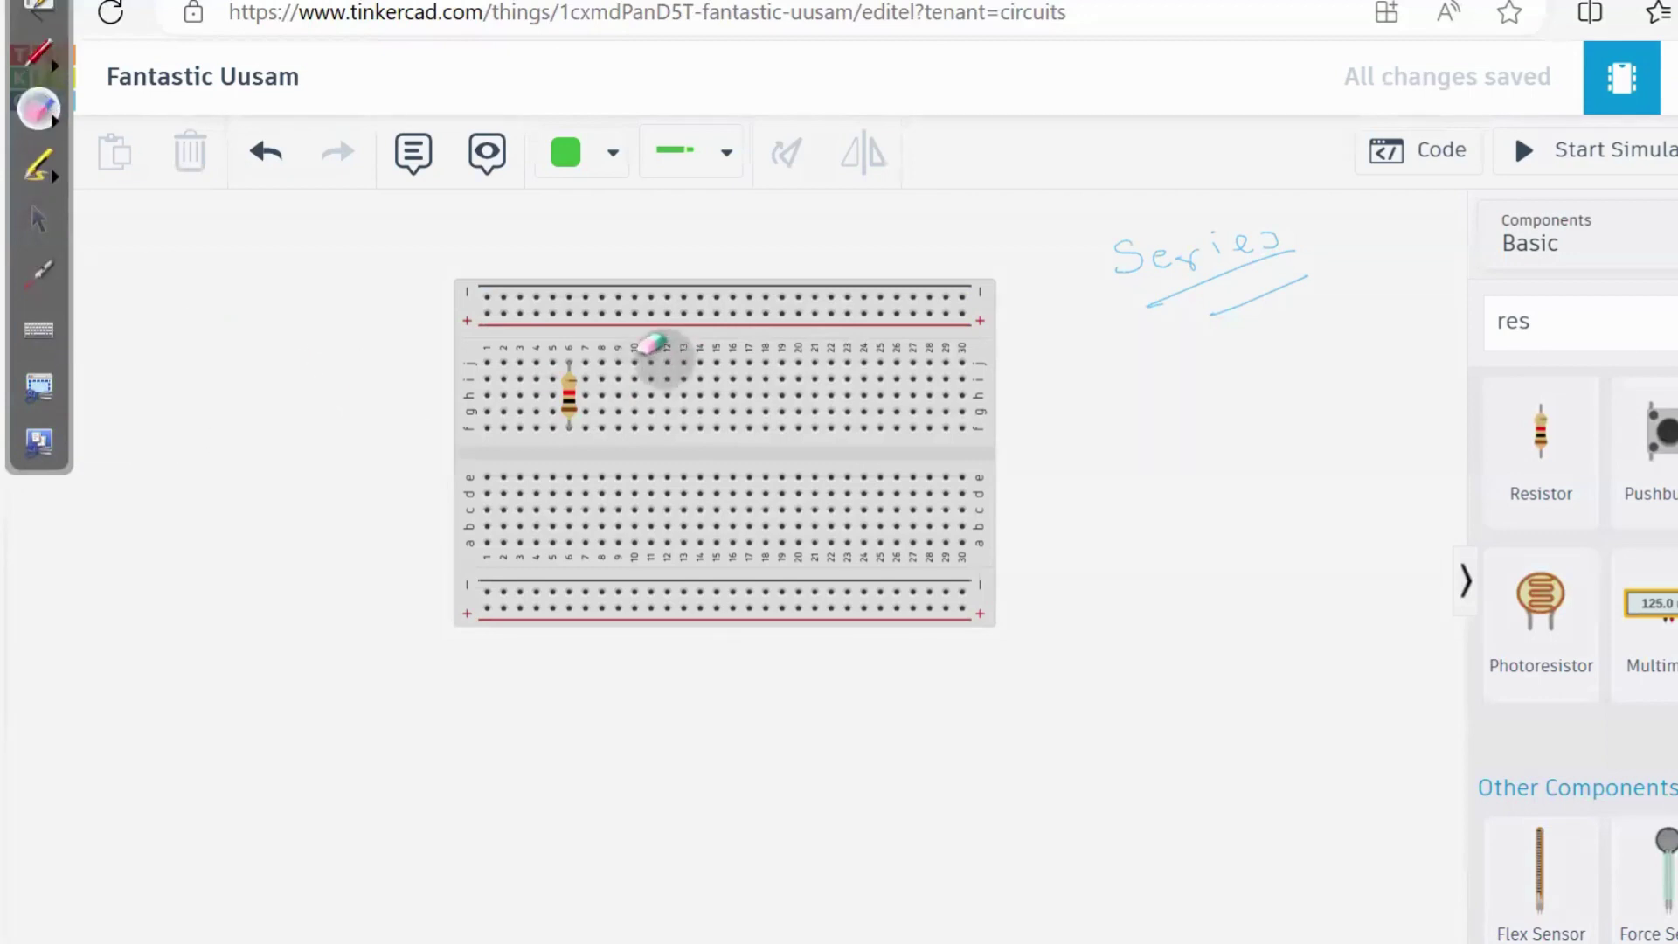
click(38, 219)
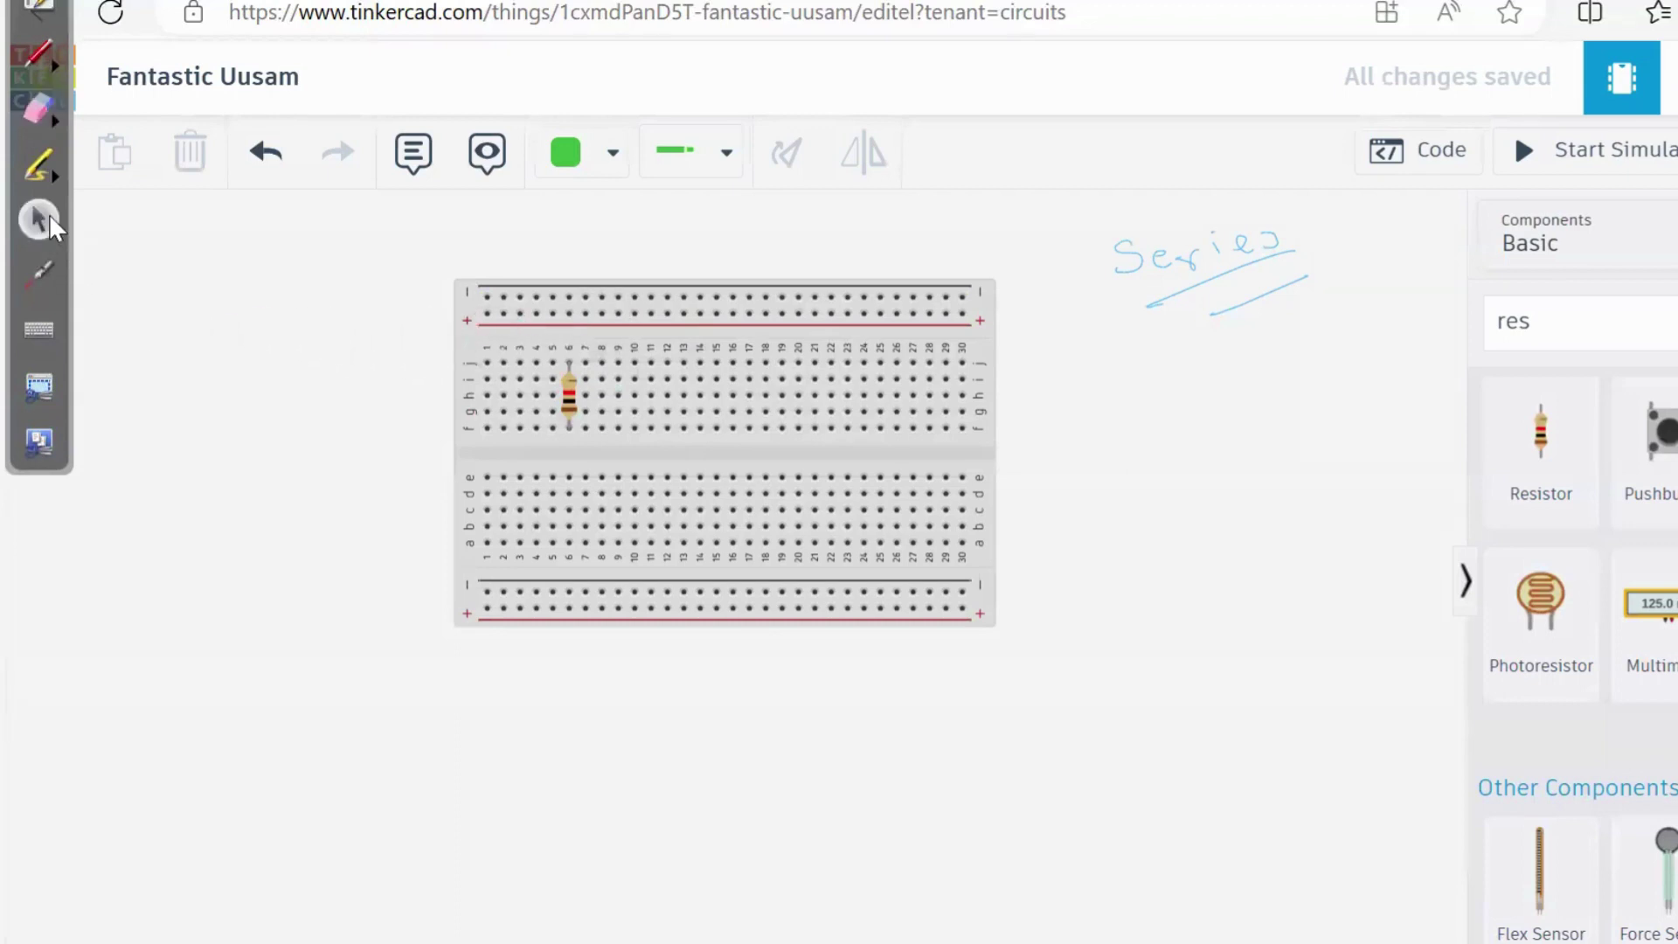
- Rotate the resistor to lie horizontally in row h from column 4 to column 8 and deselect it
click(565, 391)
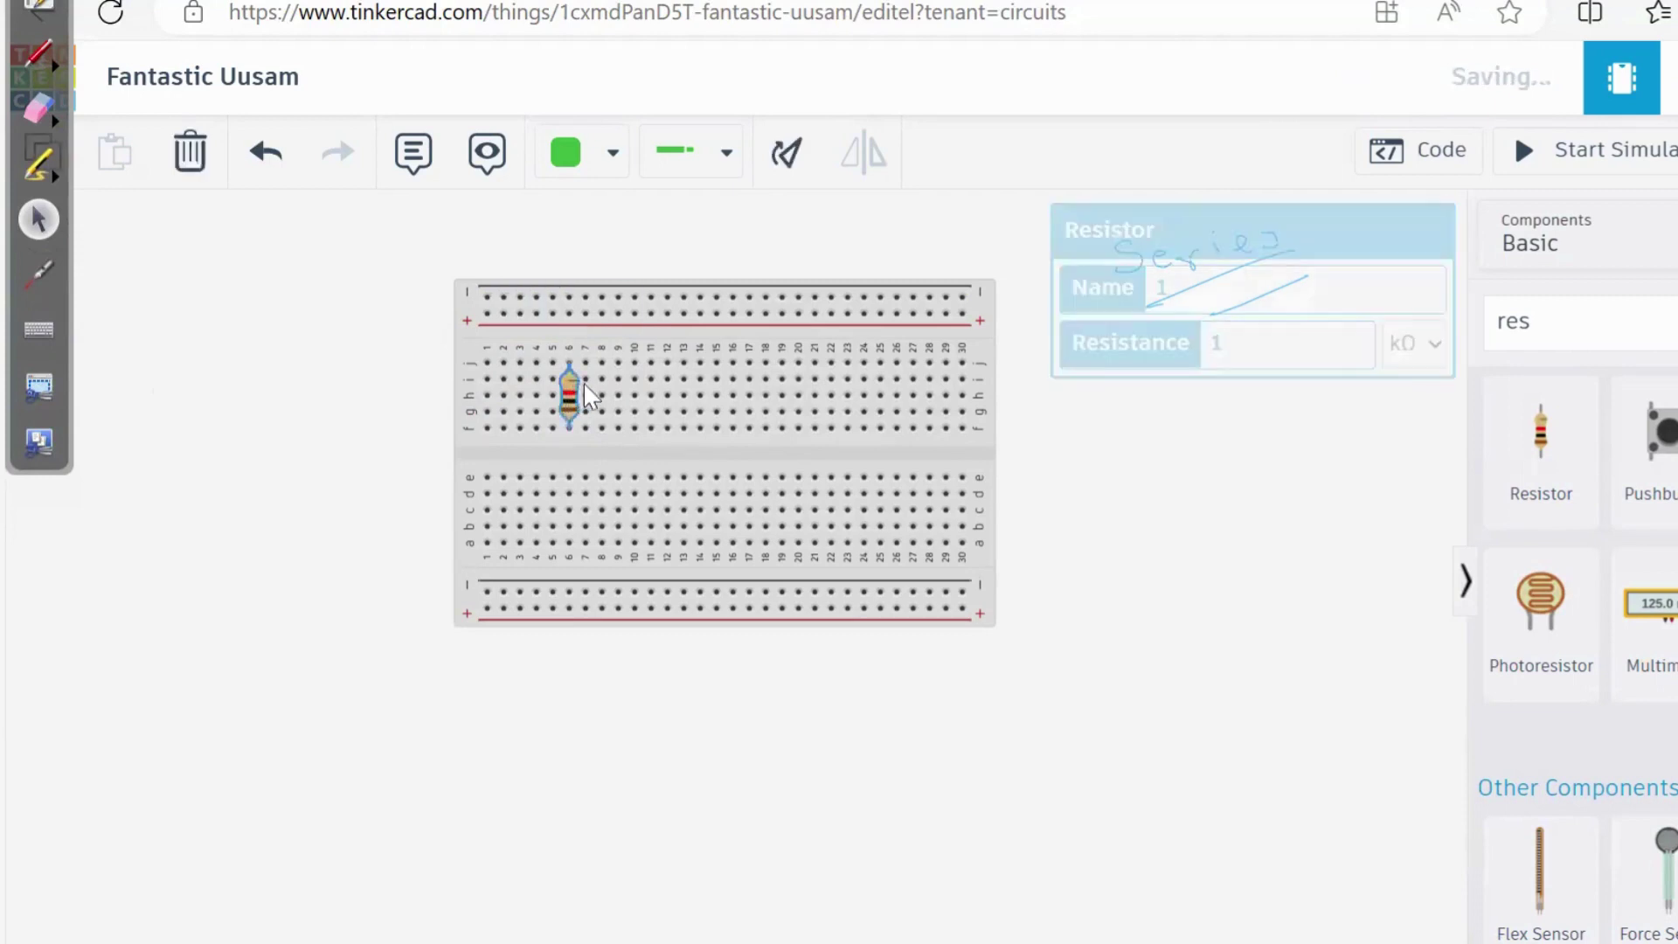
click(786, 153)
click(786, 154)
click(785, 153)
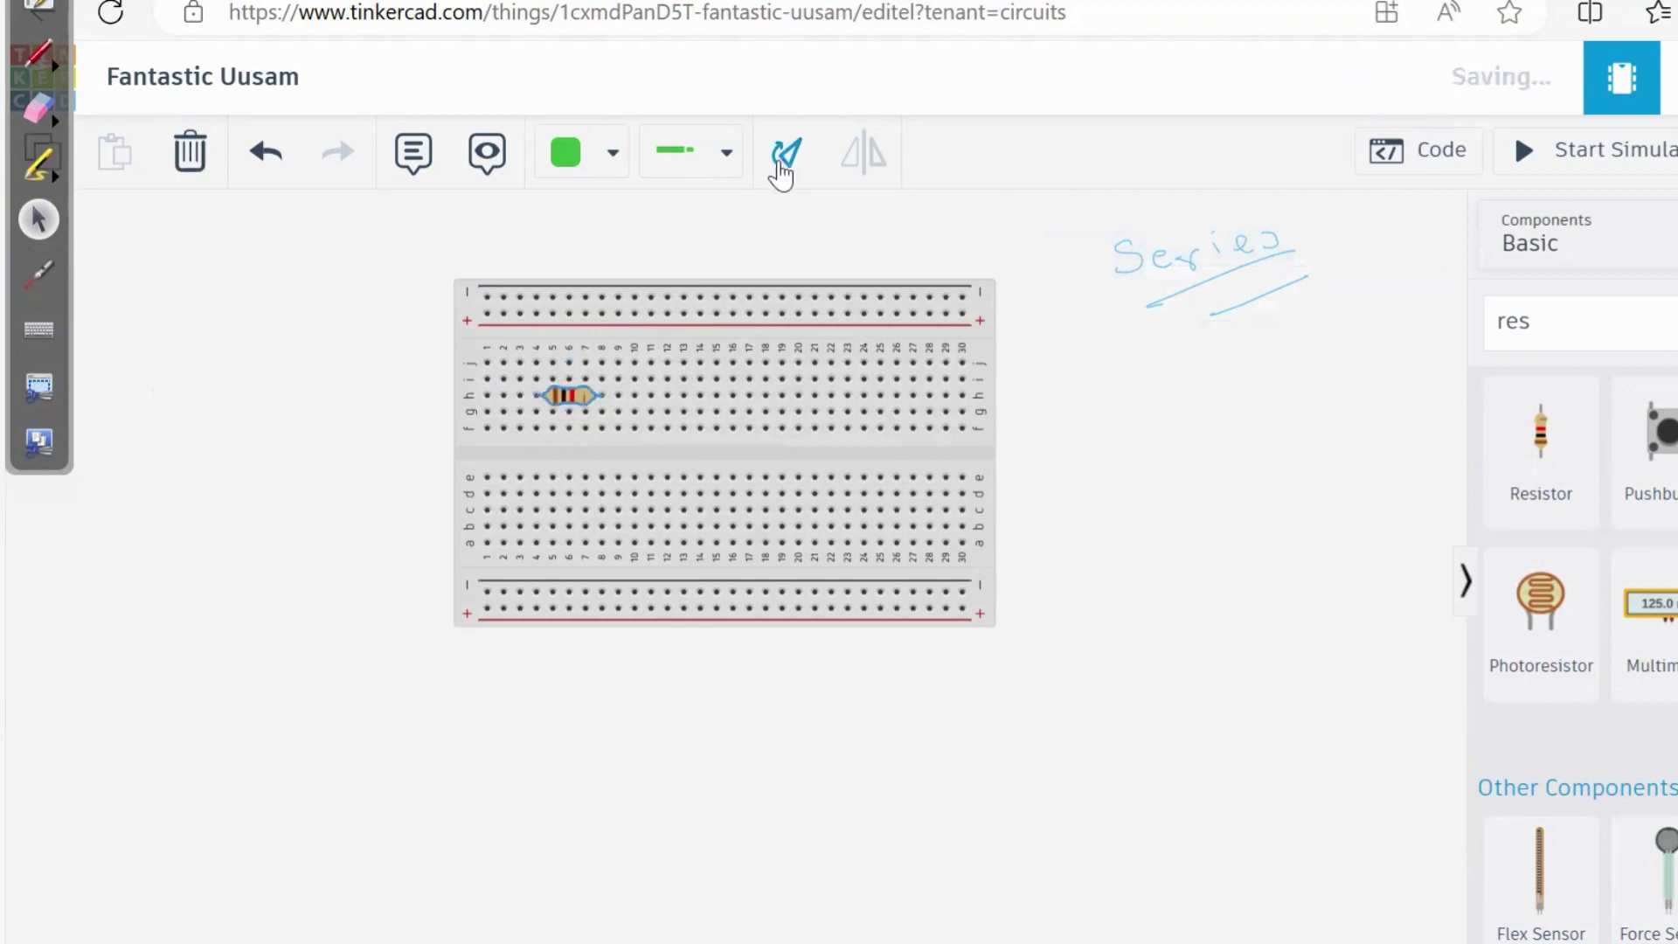
click(668, 256)
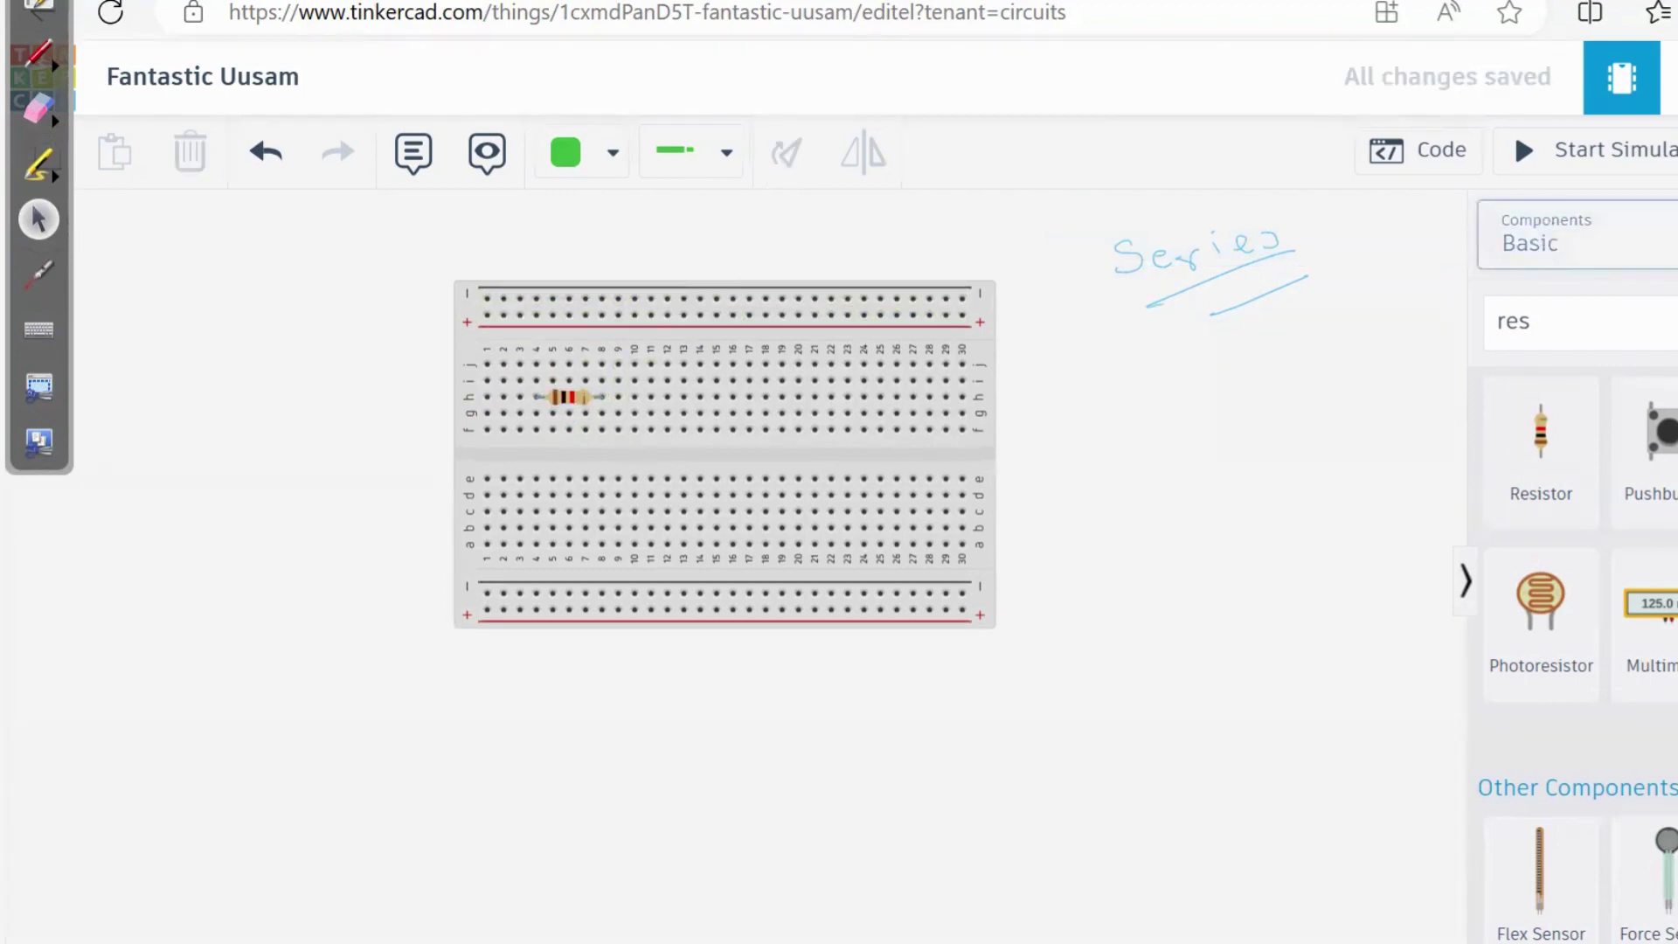
- Place a Multimeter just above the breadboard and set its mode to Resistance
click(1669, 622)
drag(1453, 551, 666, 279)
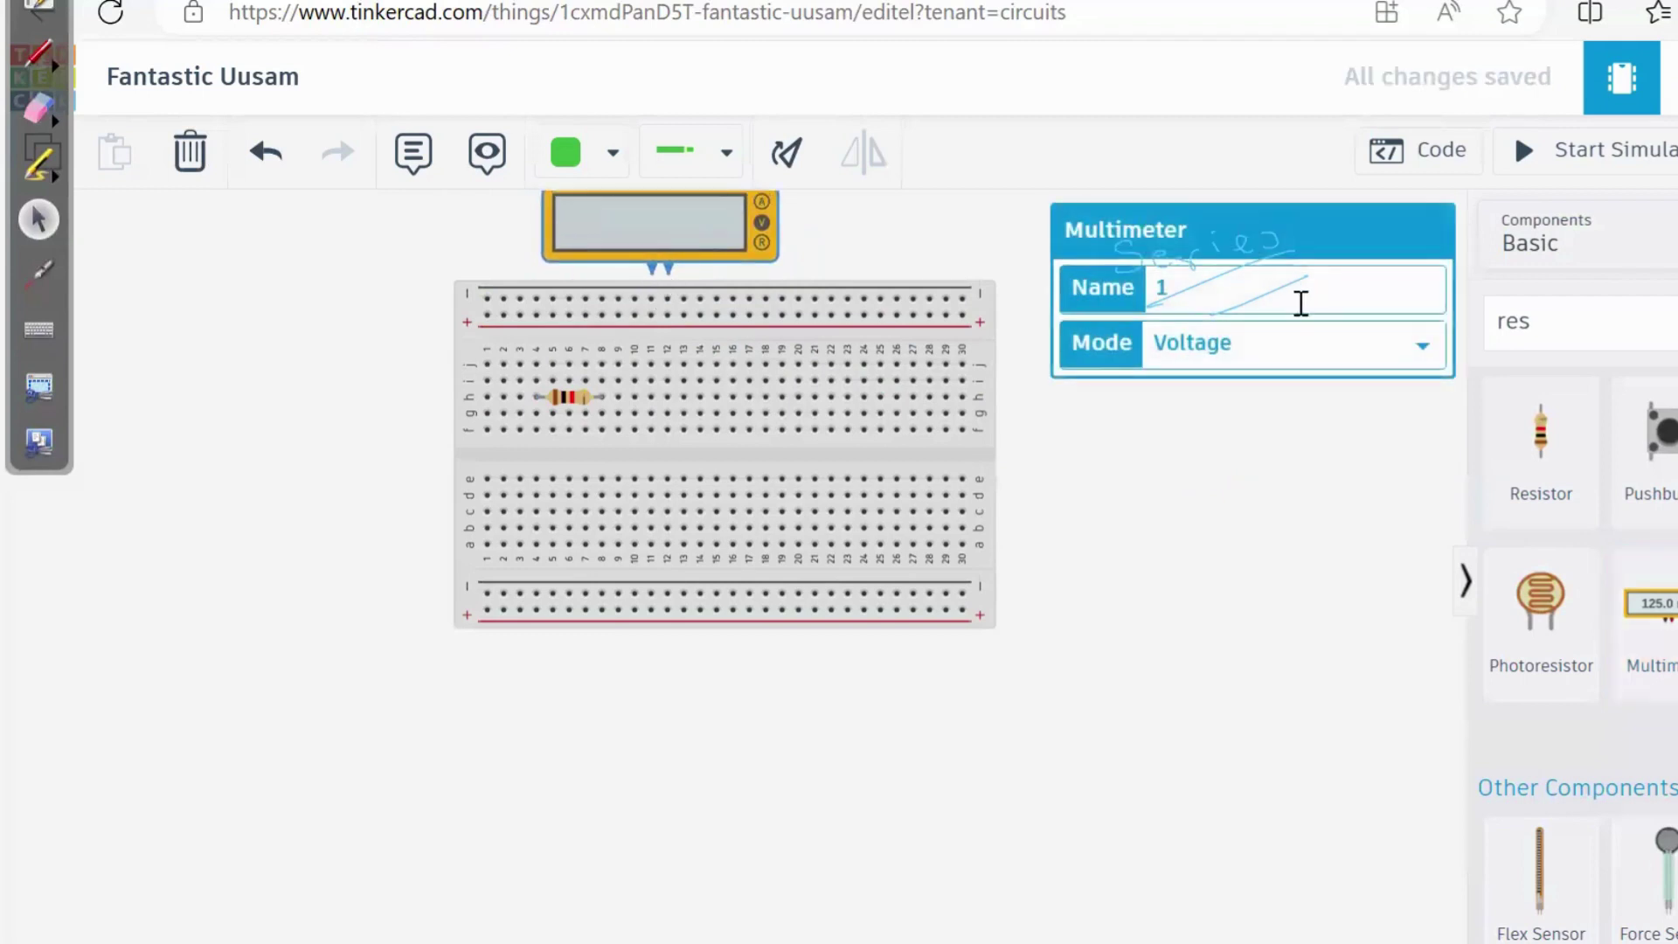
click(1302, 354)
click(1288, 441)
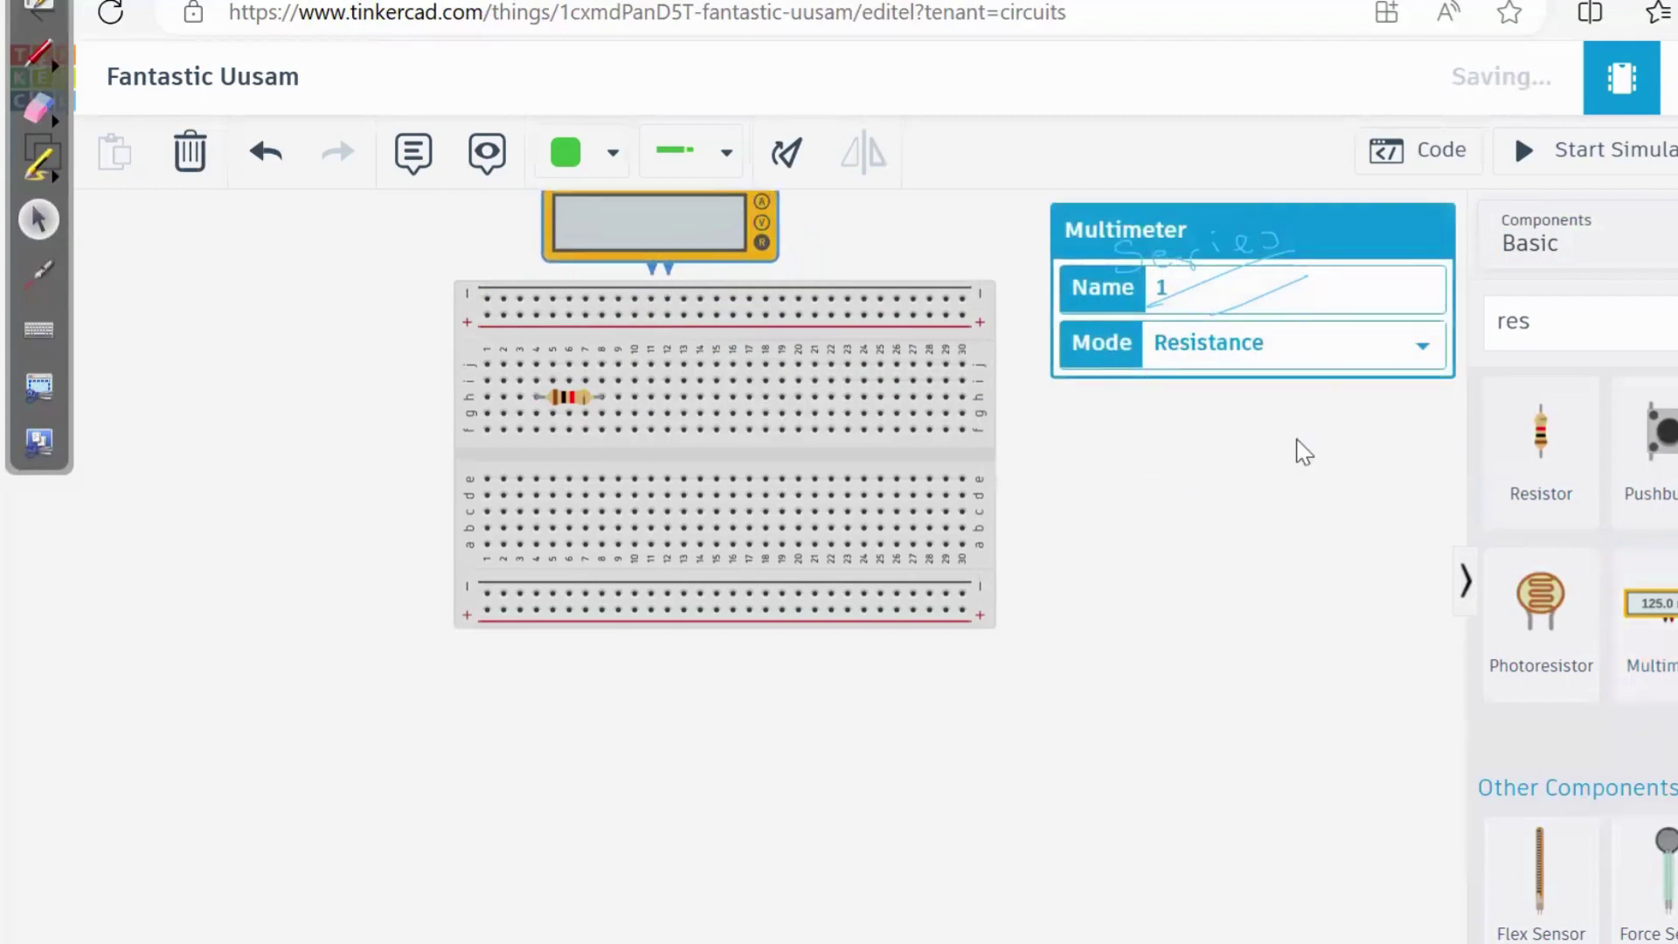
click(1250, 435)
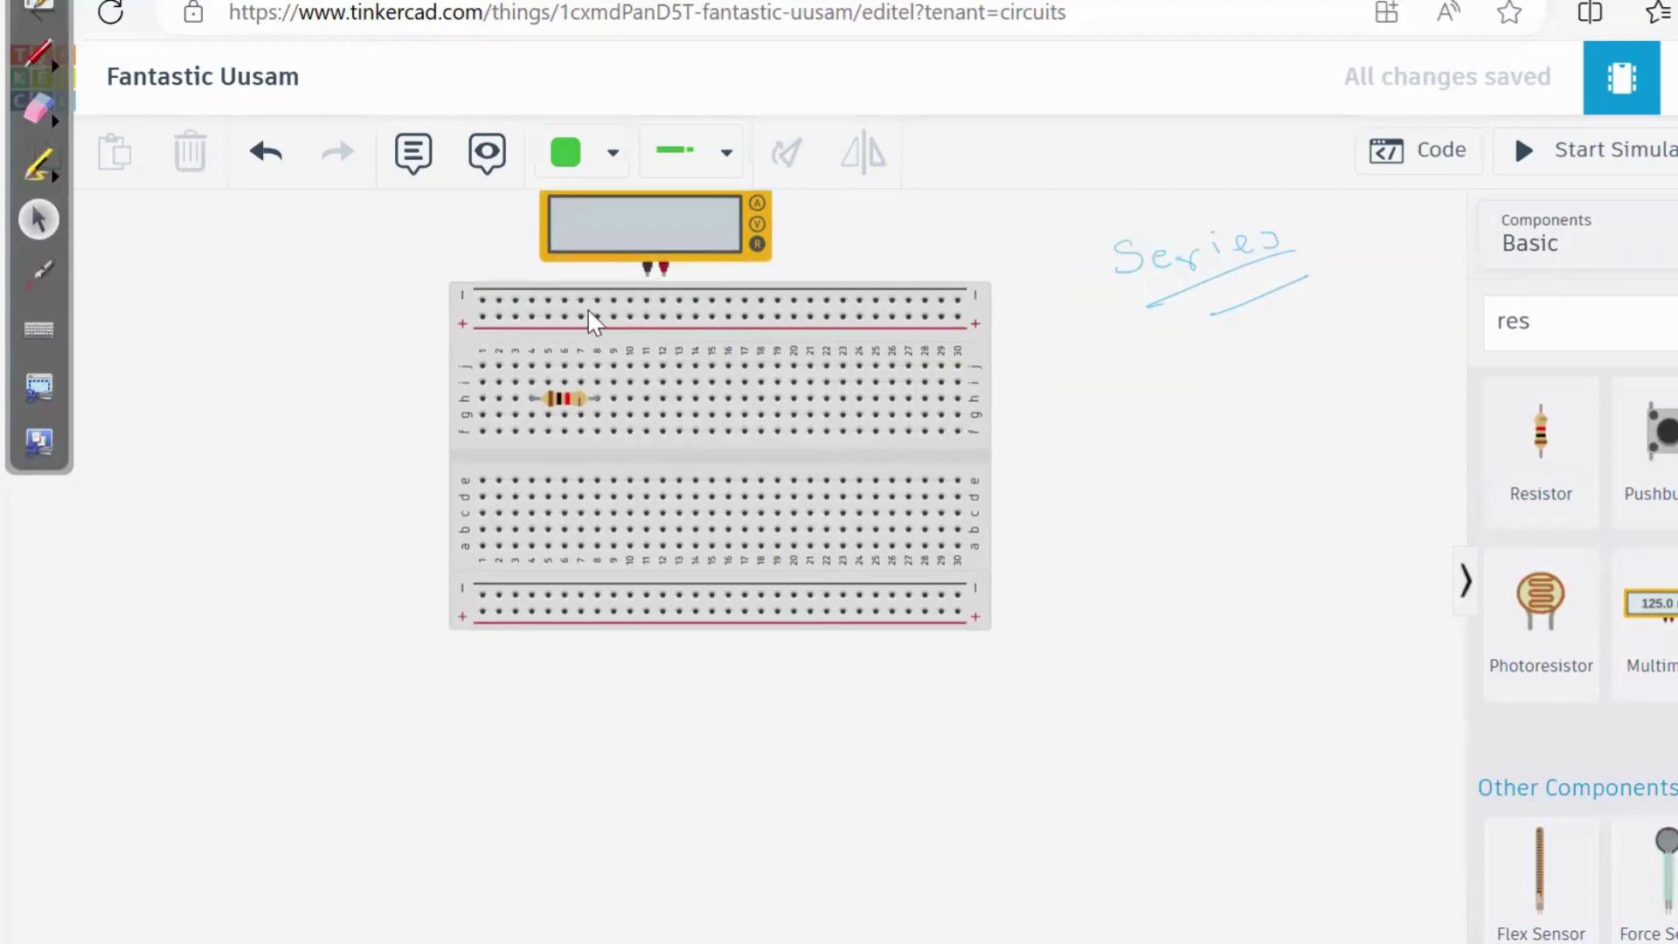
- Wire the multimeter's negative terminal to hole j4 and its positive terminal to hole j8, and run the simulation
click(647, 274)
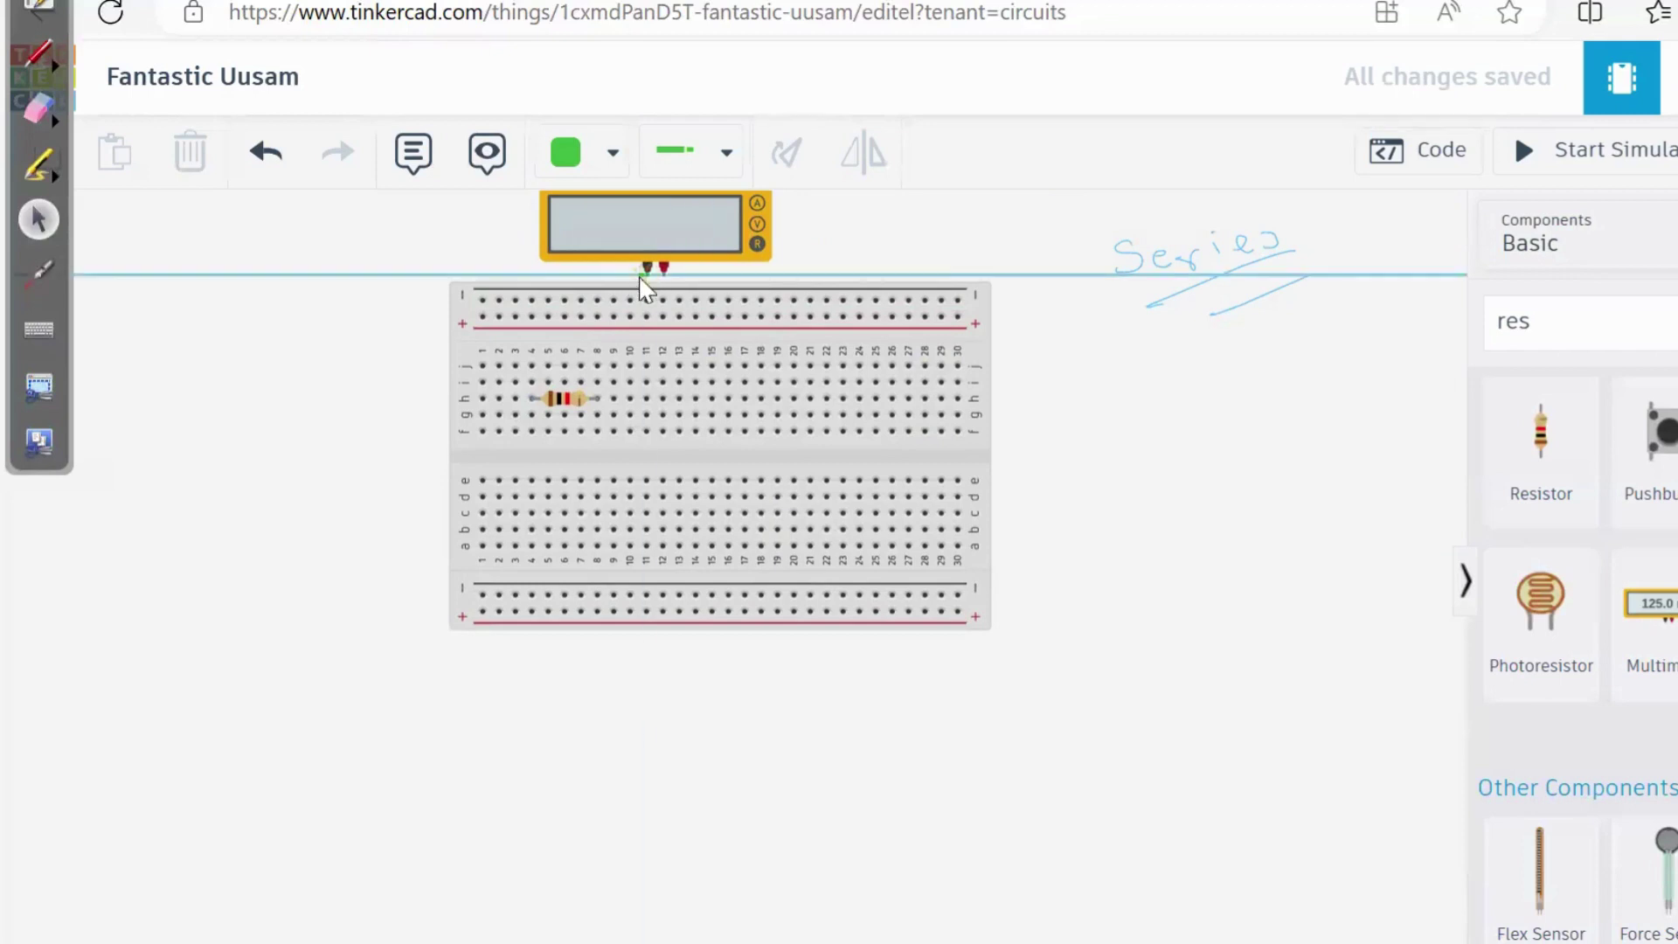
click(530, 366)
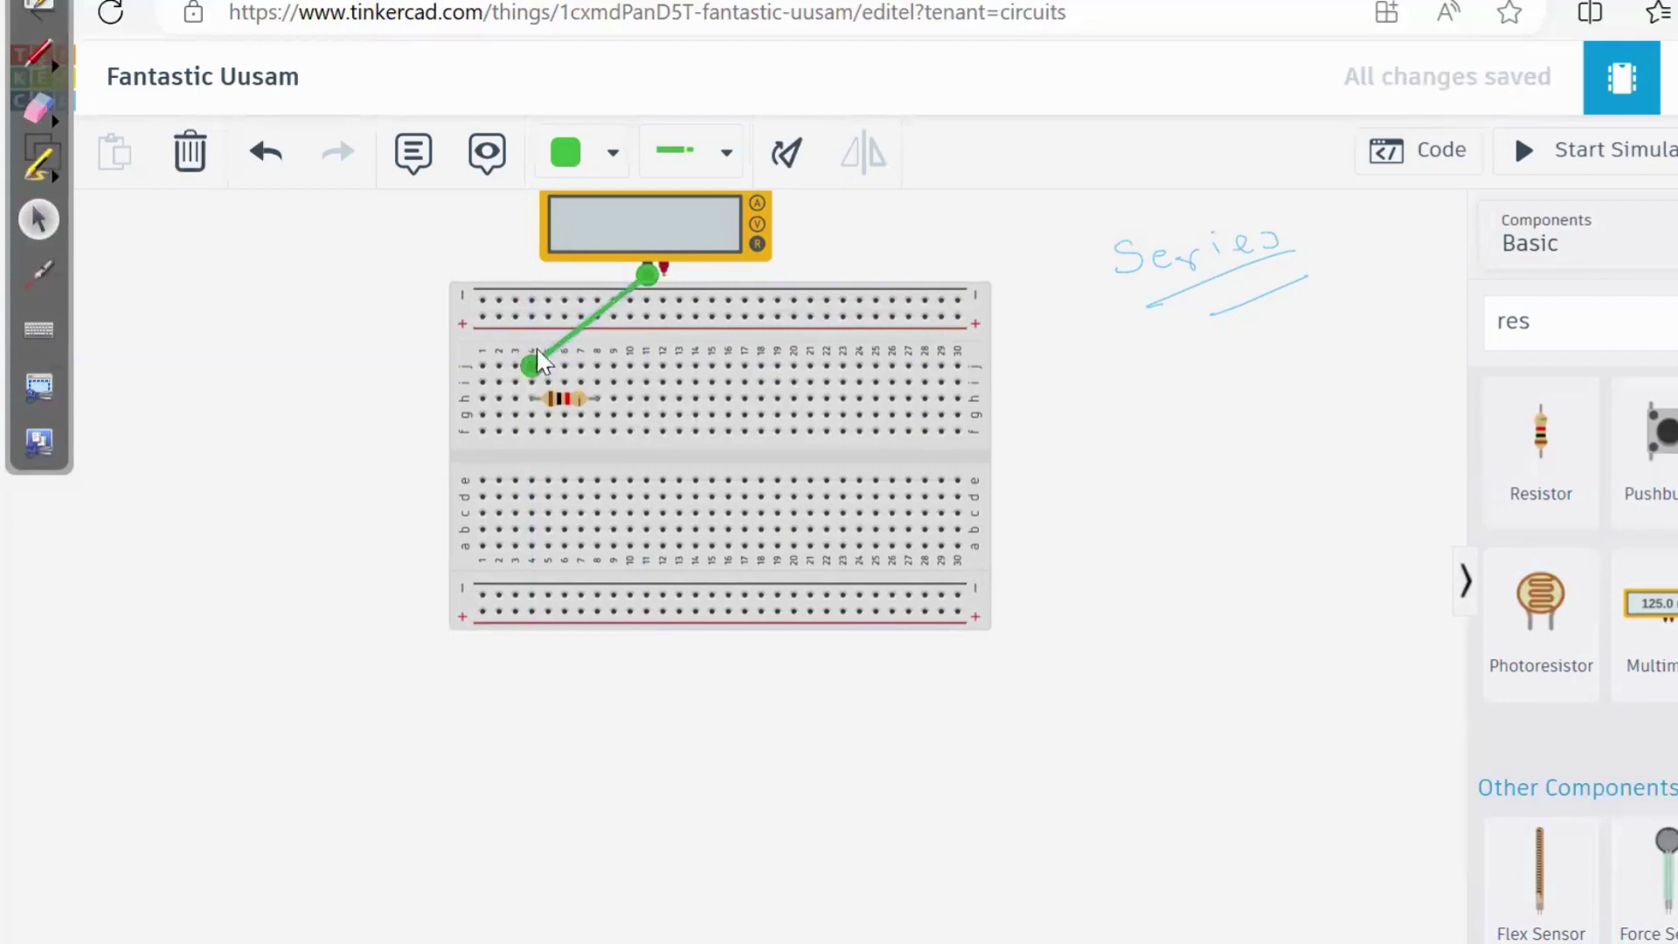
click(665, 275)
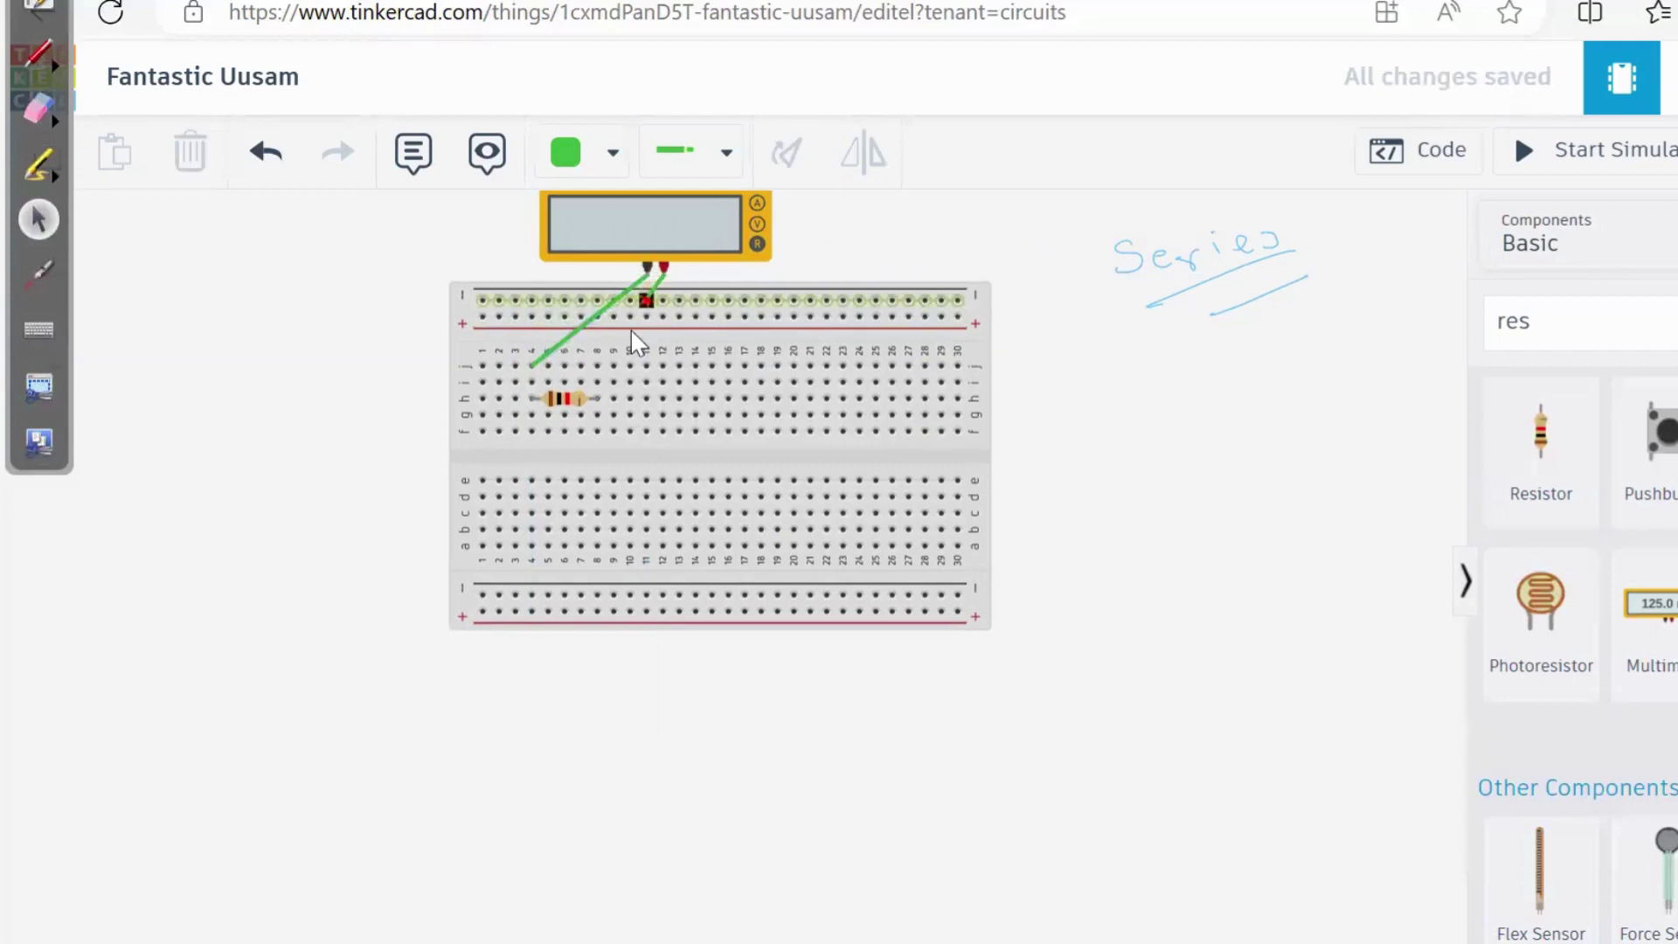
click(595, 362)
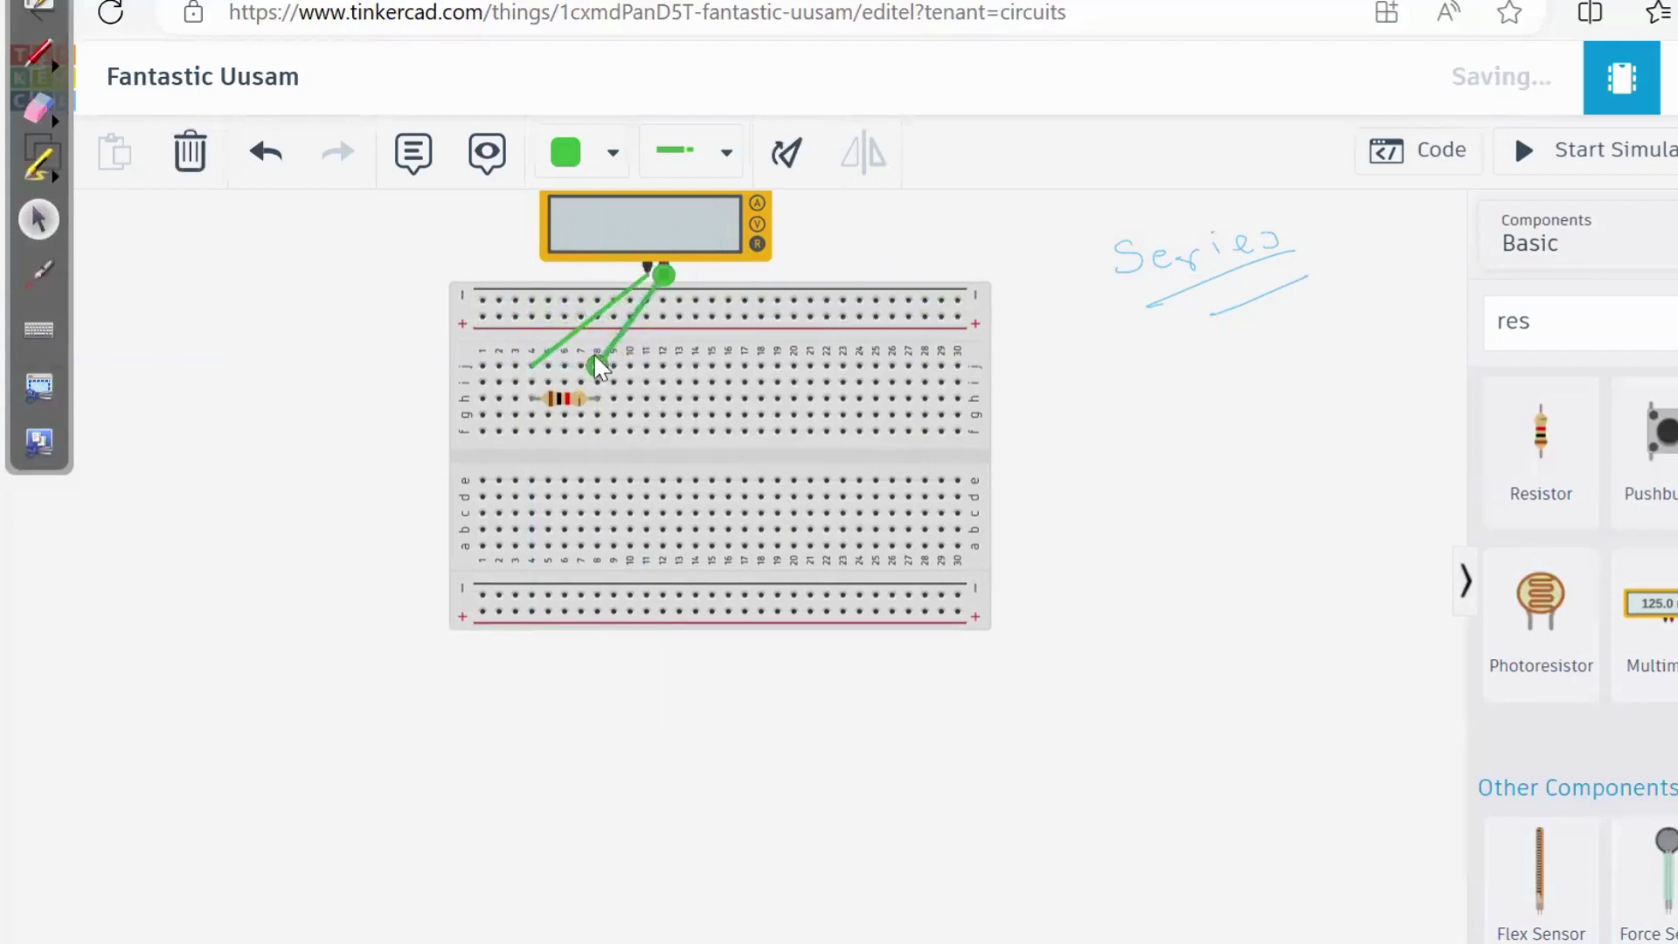
click(1084, 311)
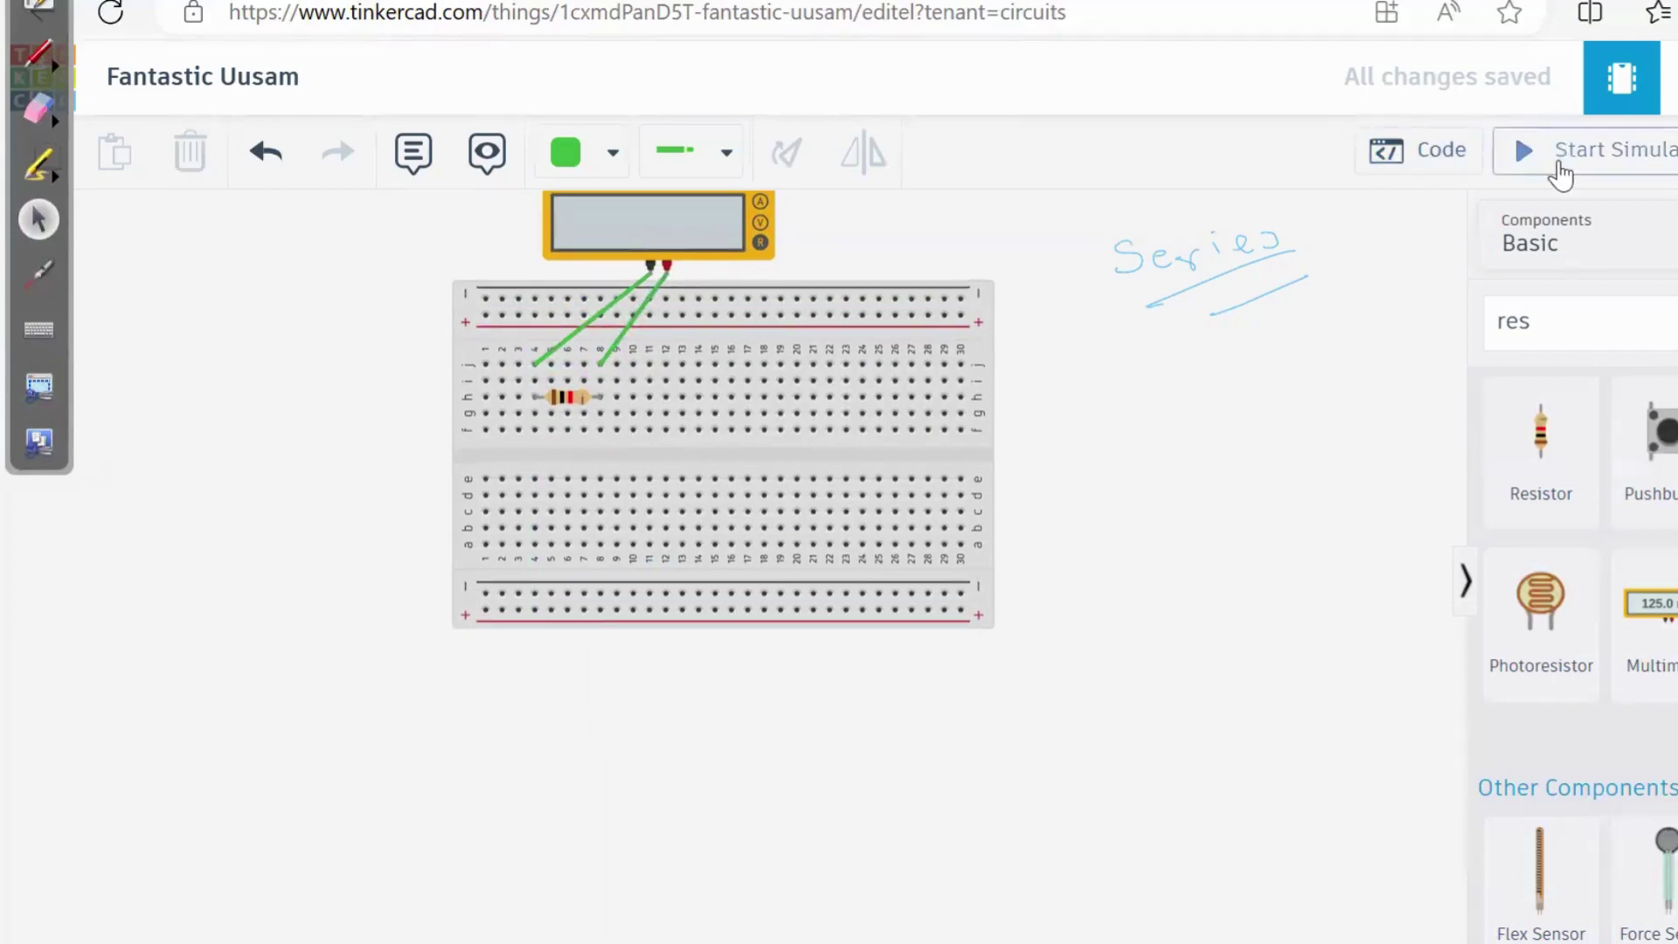
click(1525, 150)
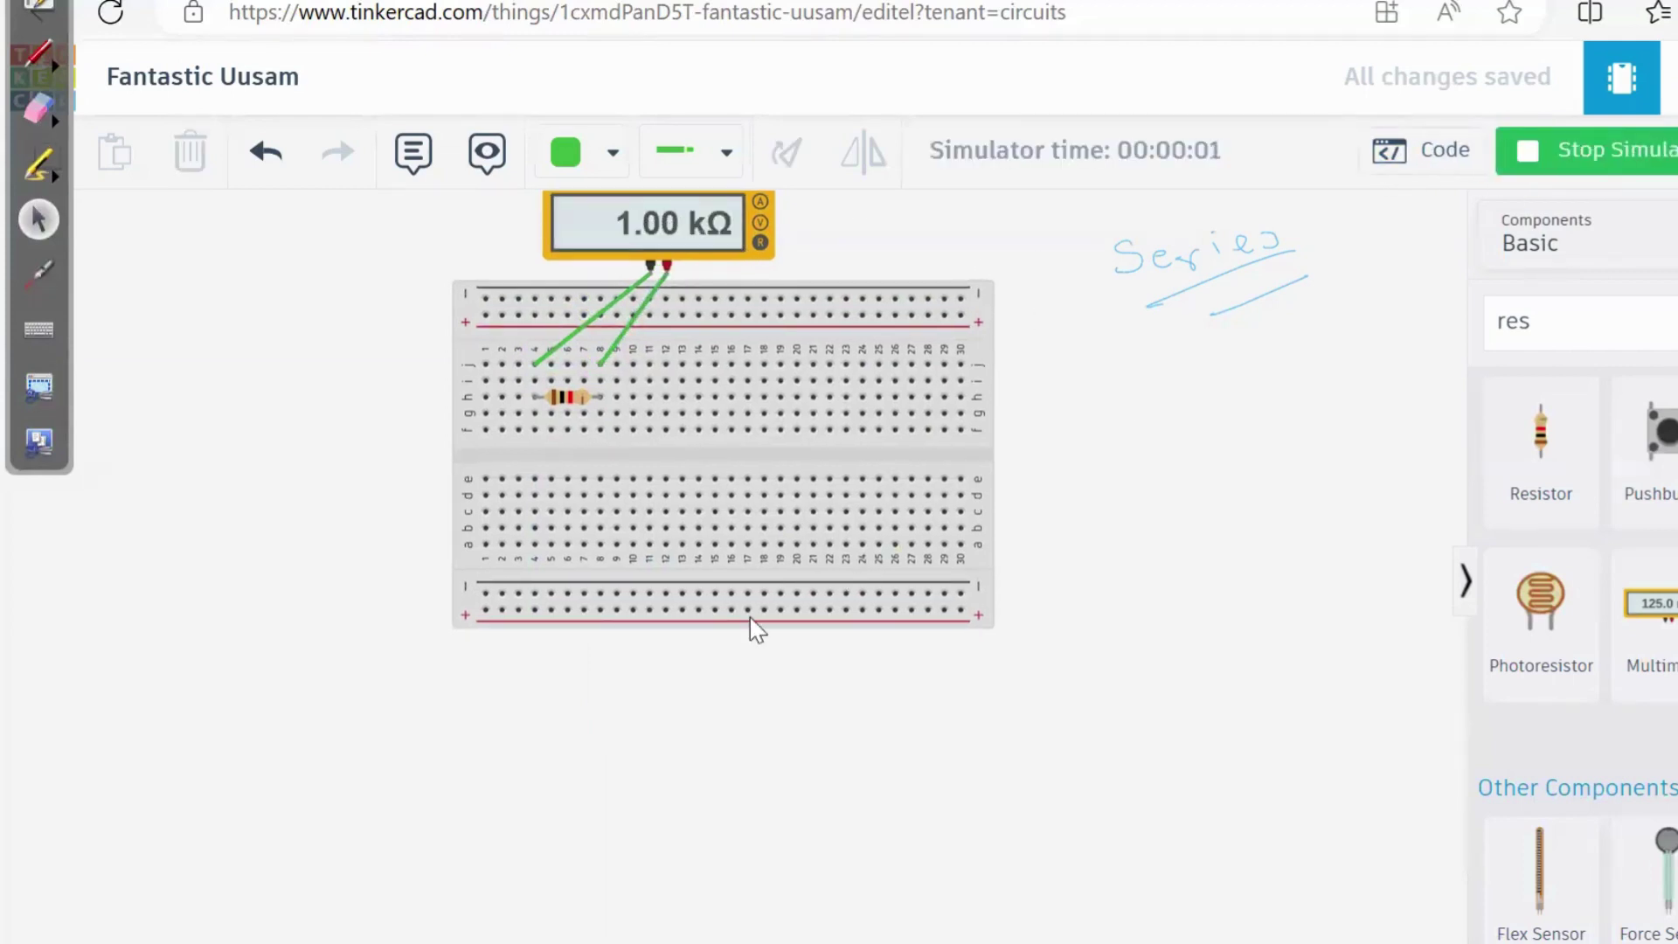
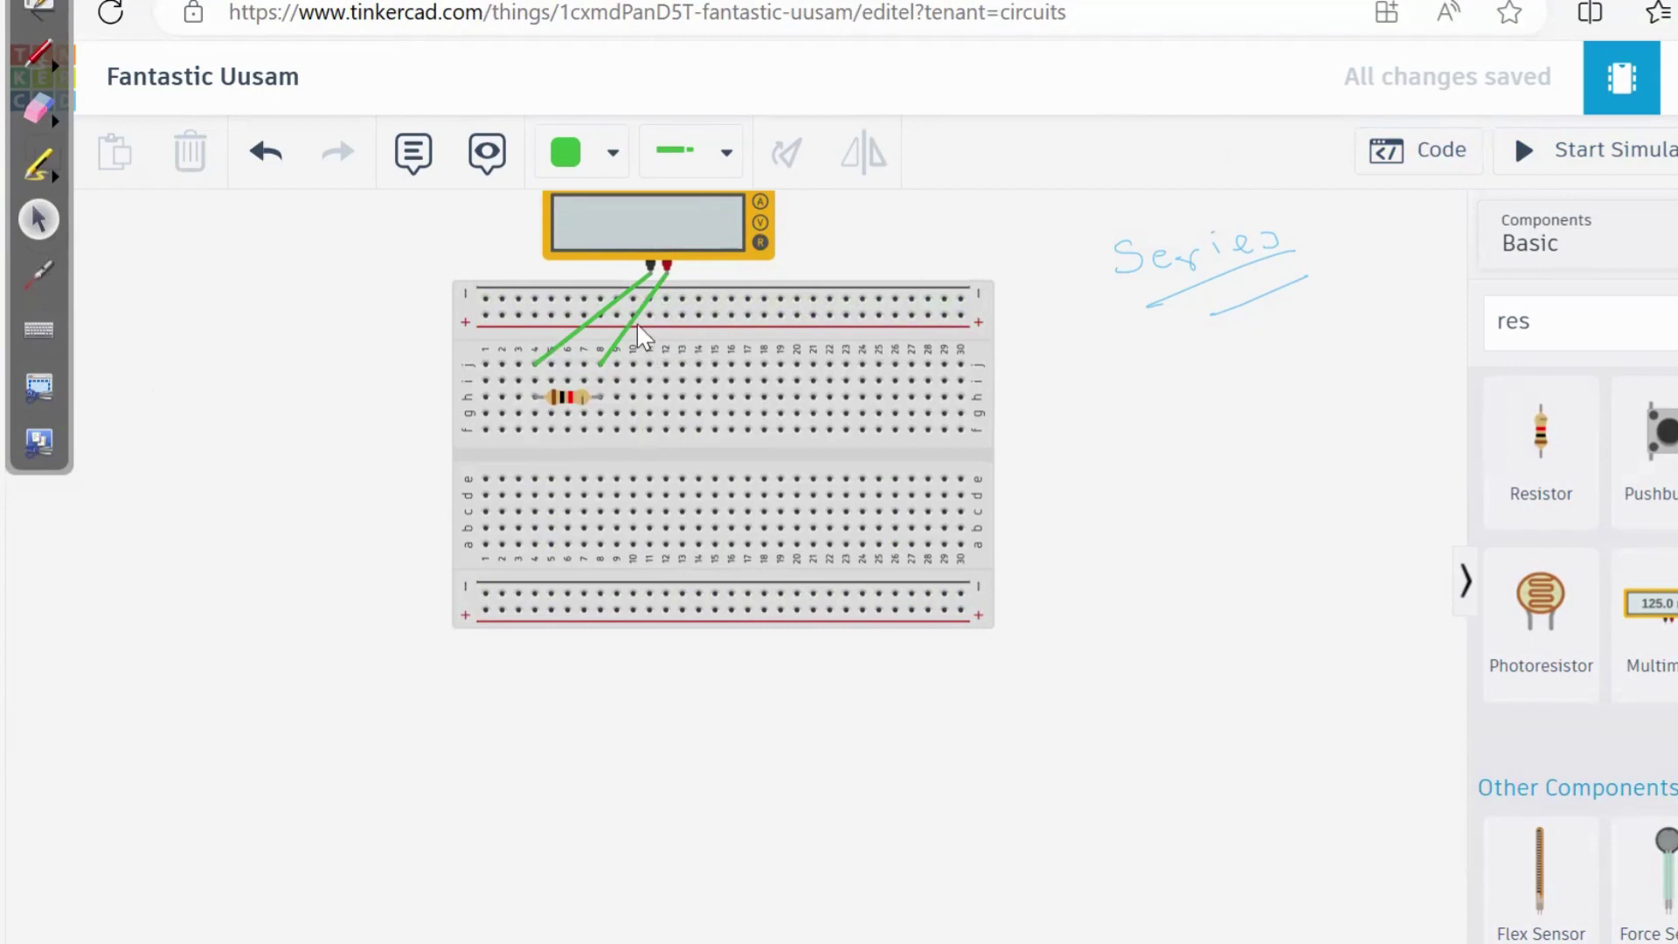
- Delete the multimeter's positive wire and place a second resistor horizontally in row g from column 8 to column 12
click(638, 315)
key(Delete)
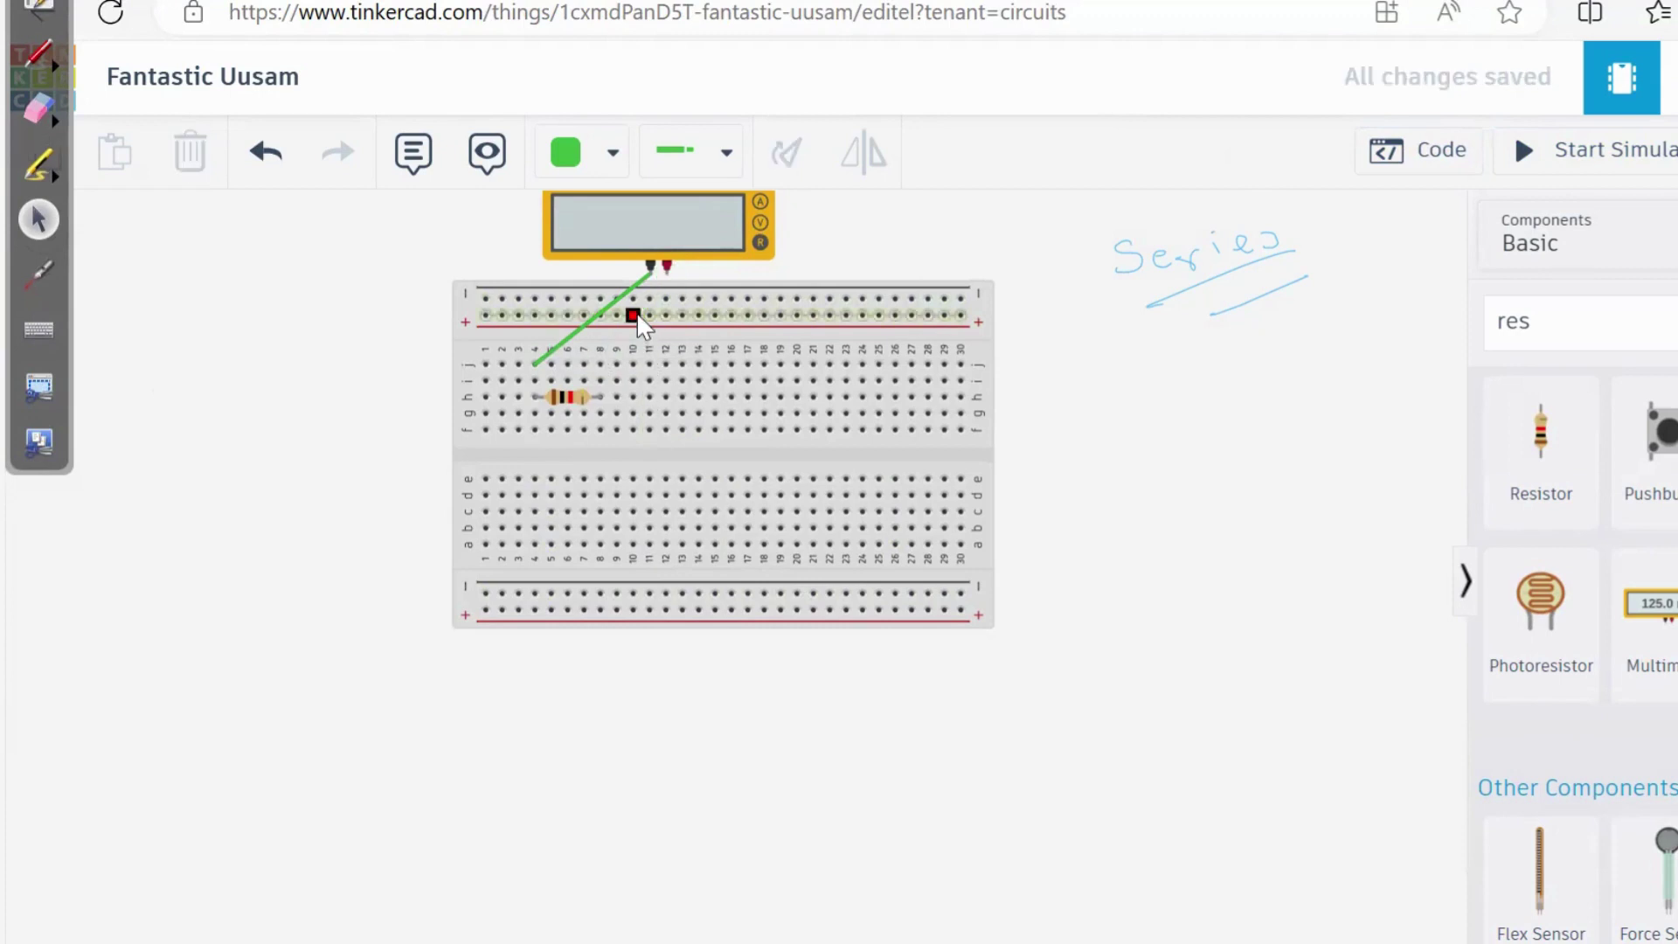
drag(1556, 435, 699, 419)
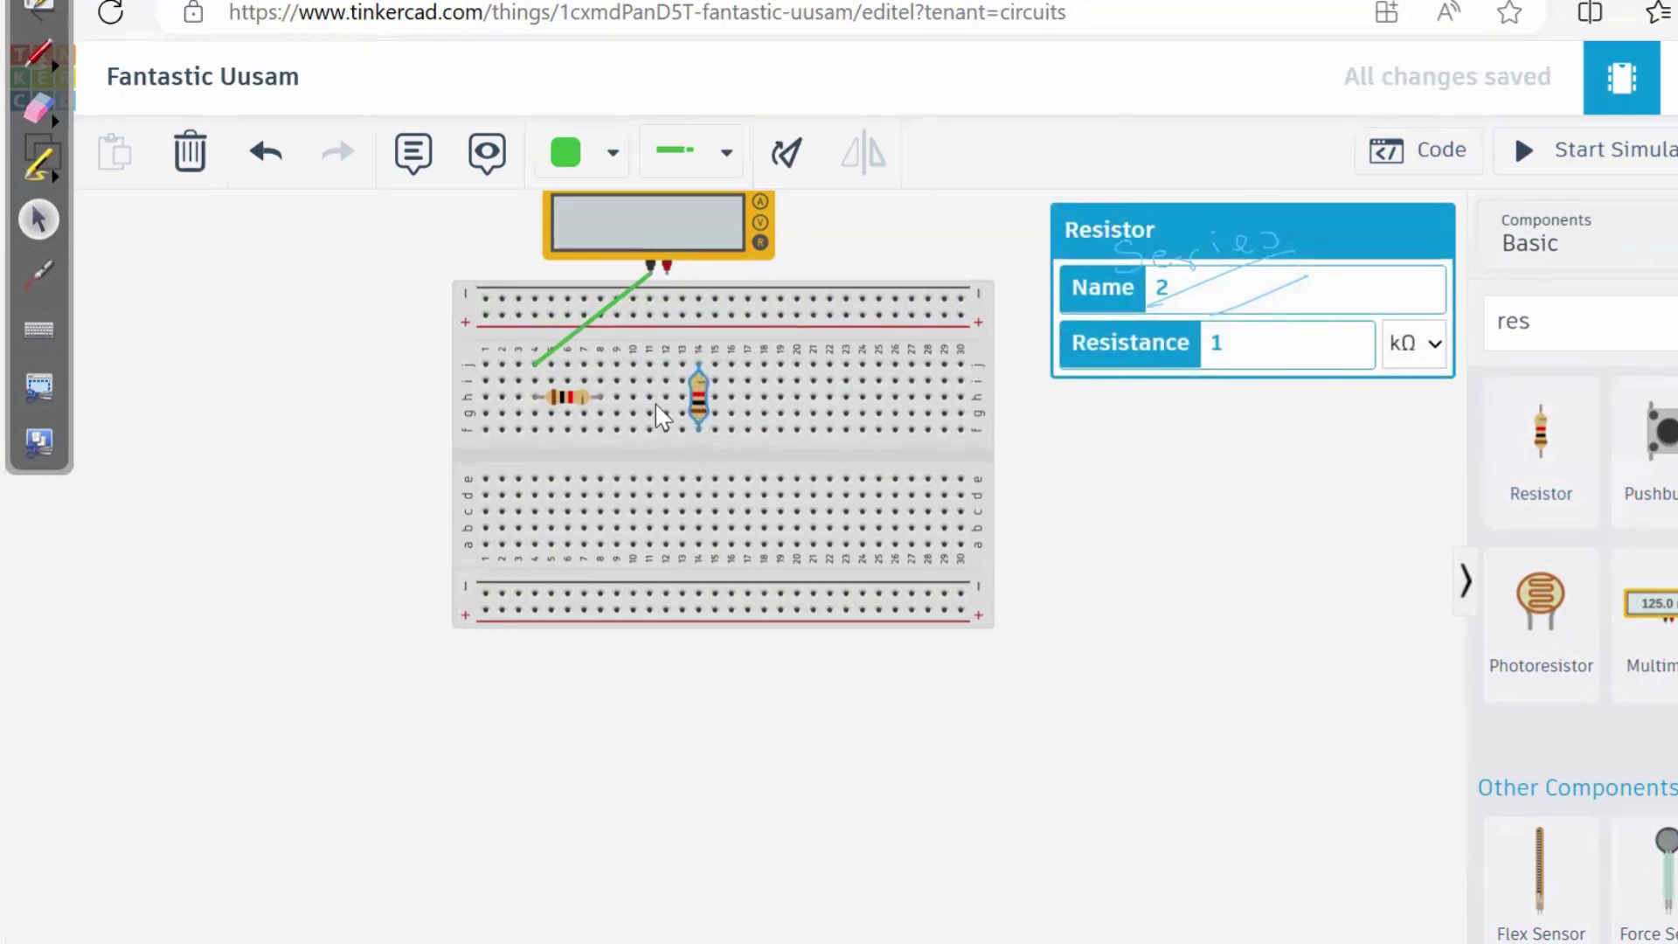
click(787, 156)
click(787, 156)
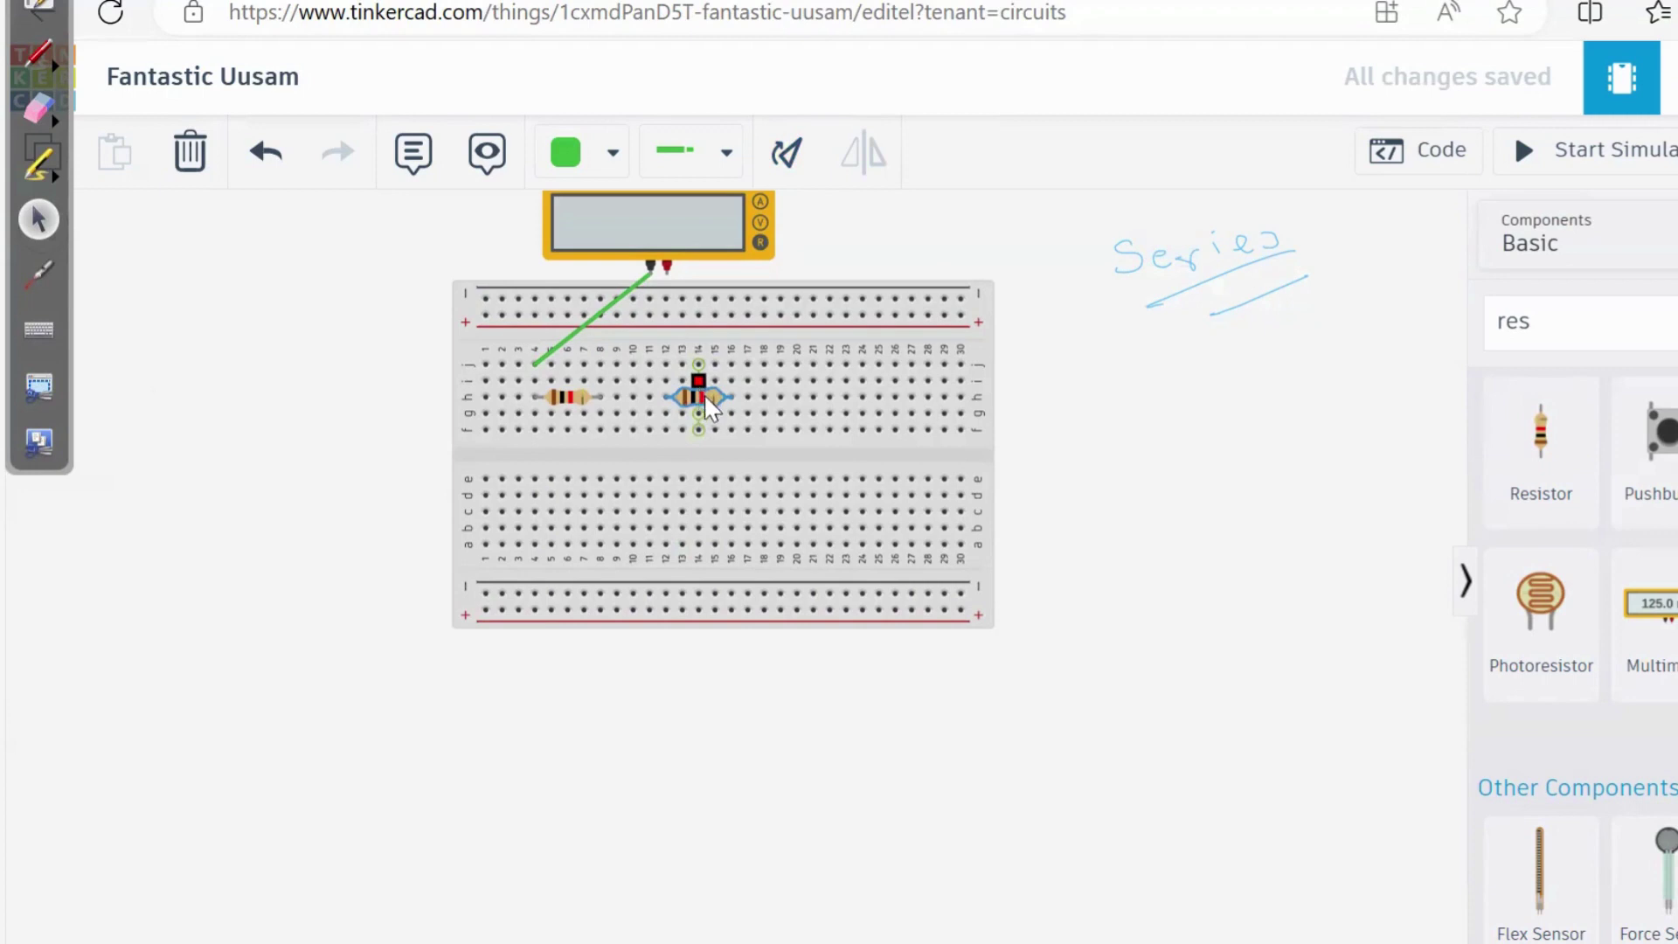
drag(710, 391, 675, 416)
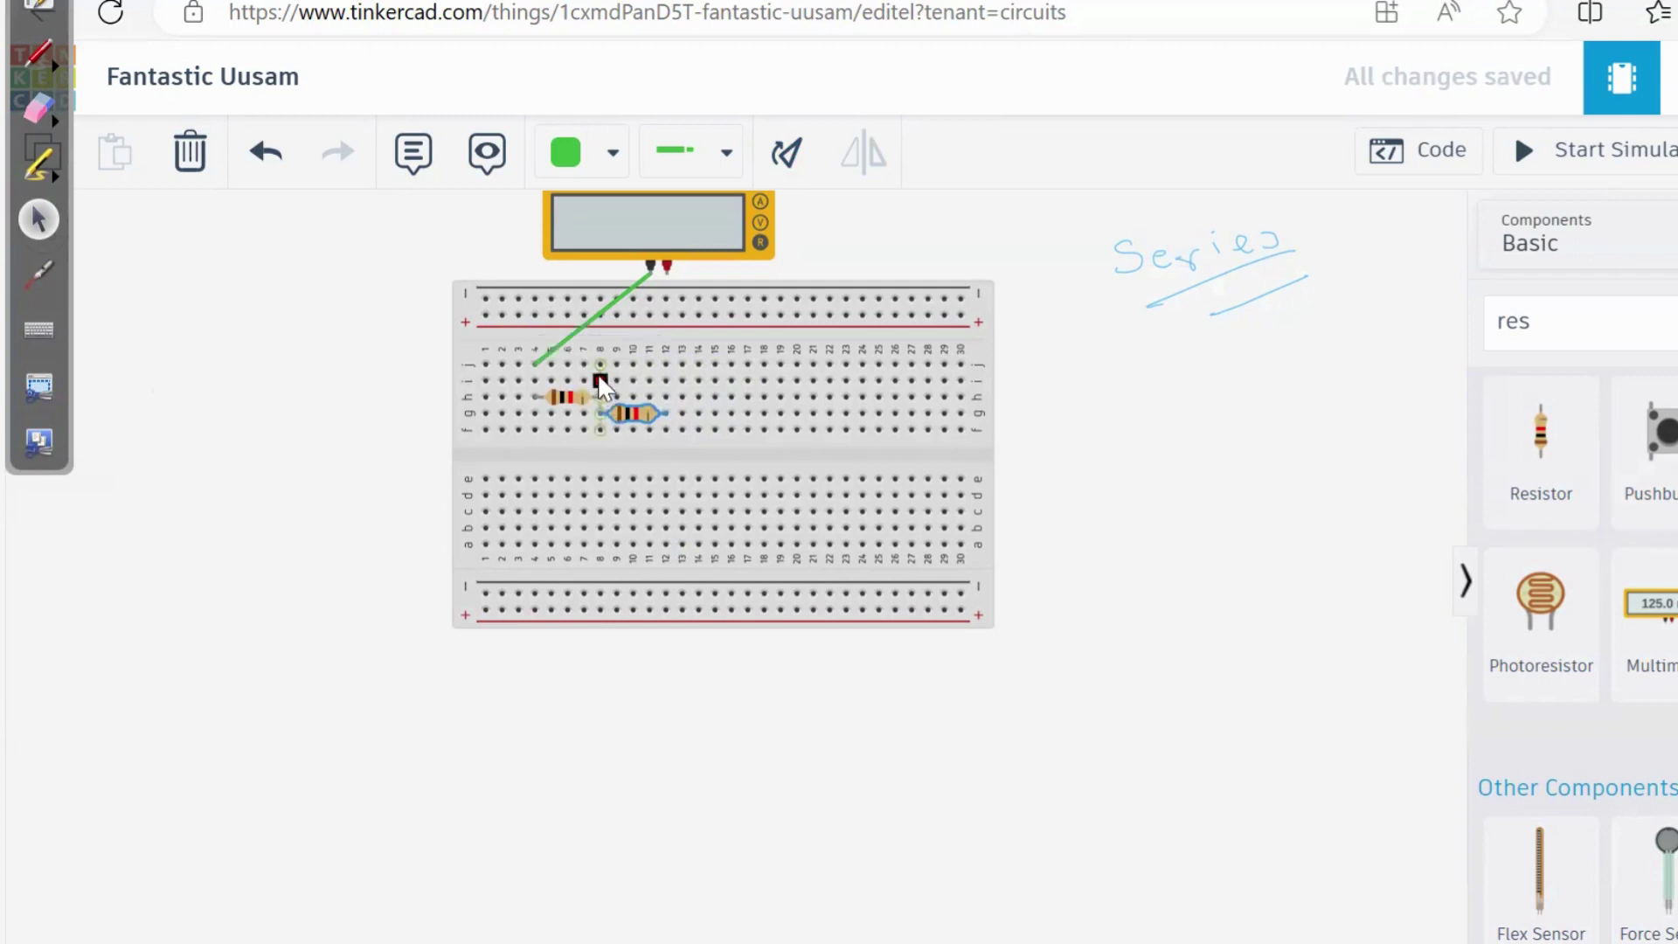
- Wire the multimeter's positive terminal to hole i12, and run and stop the simulation to measure the two series resistors
click(666, 274)
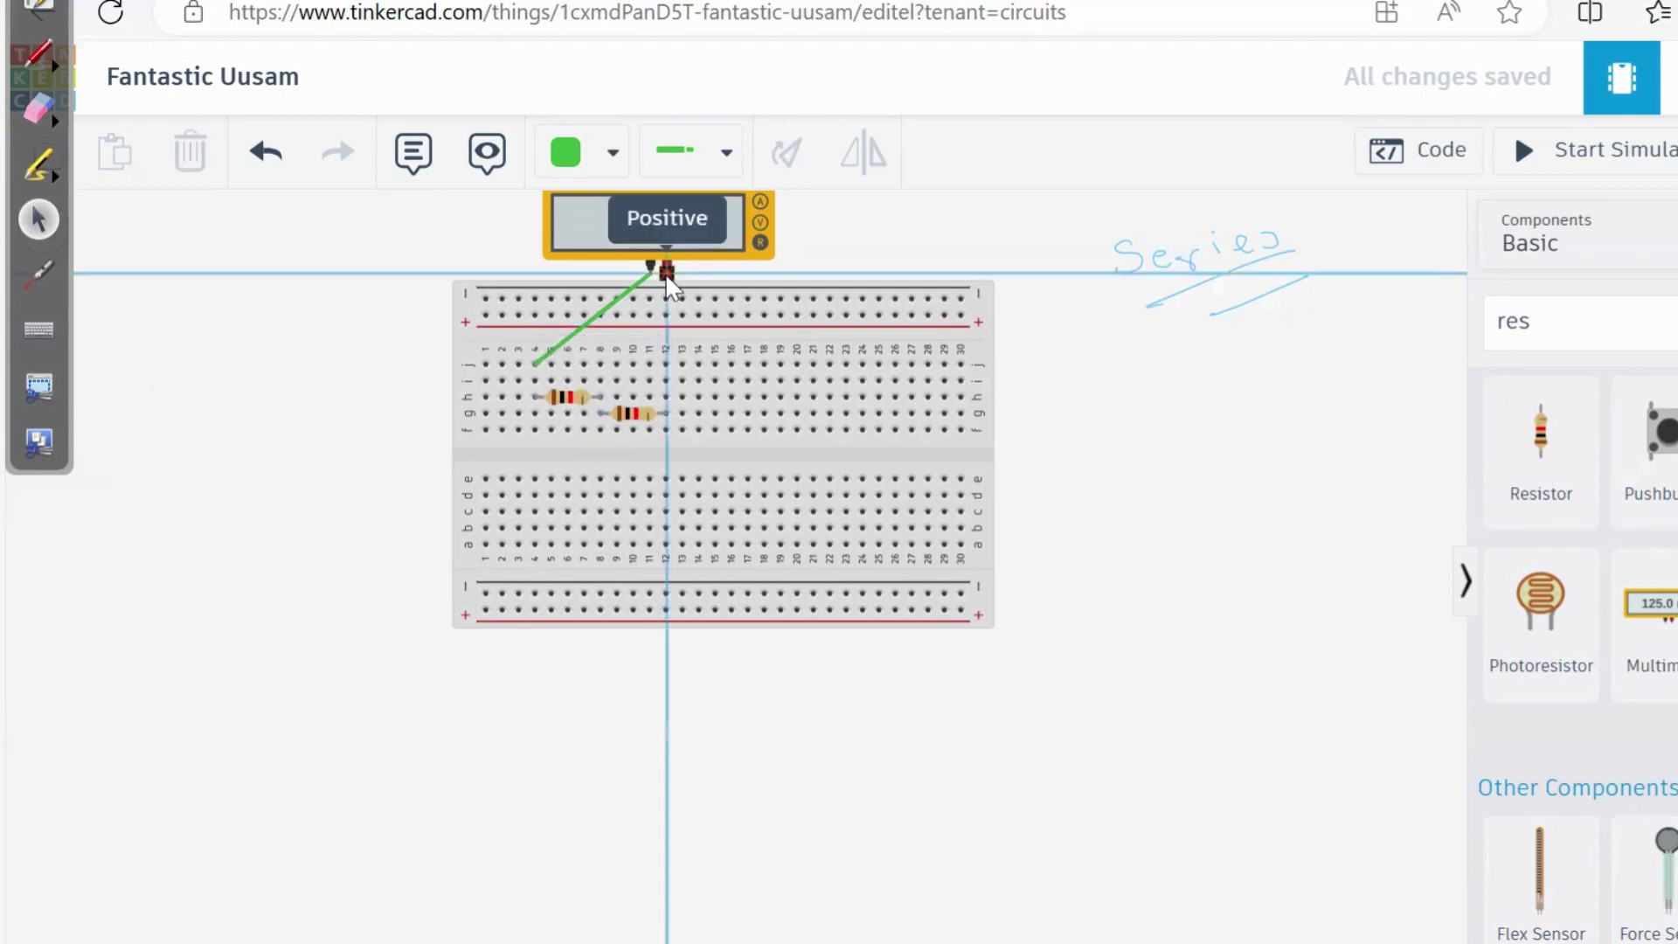
click(667, 381)
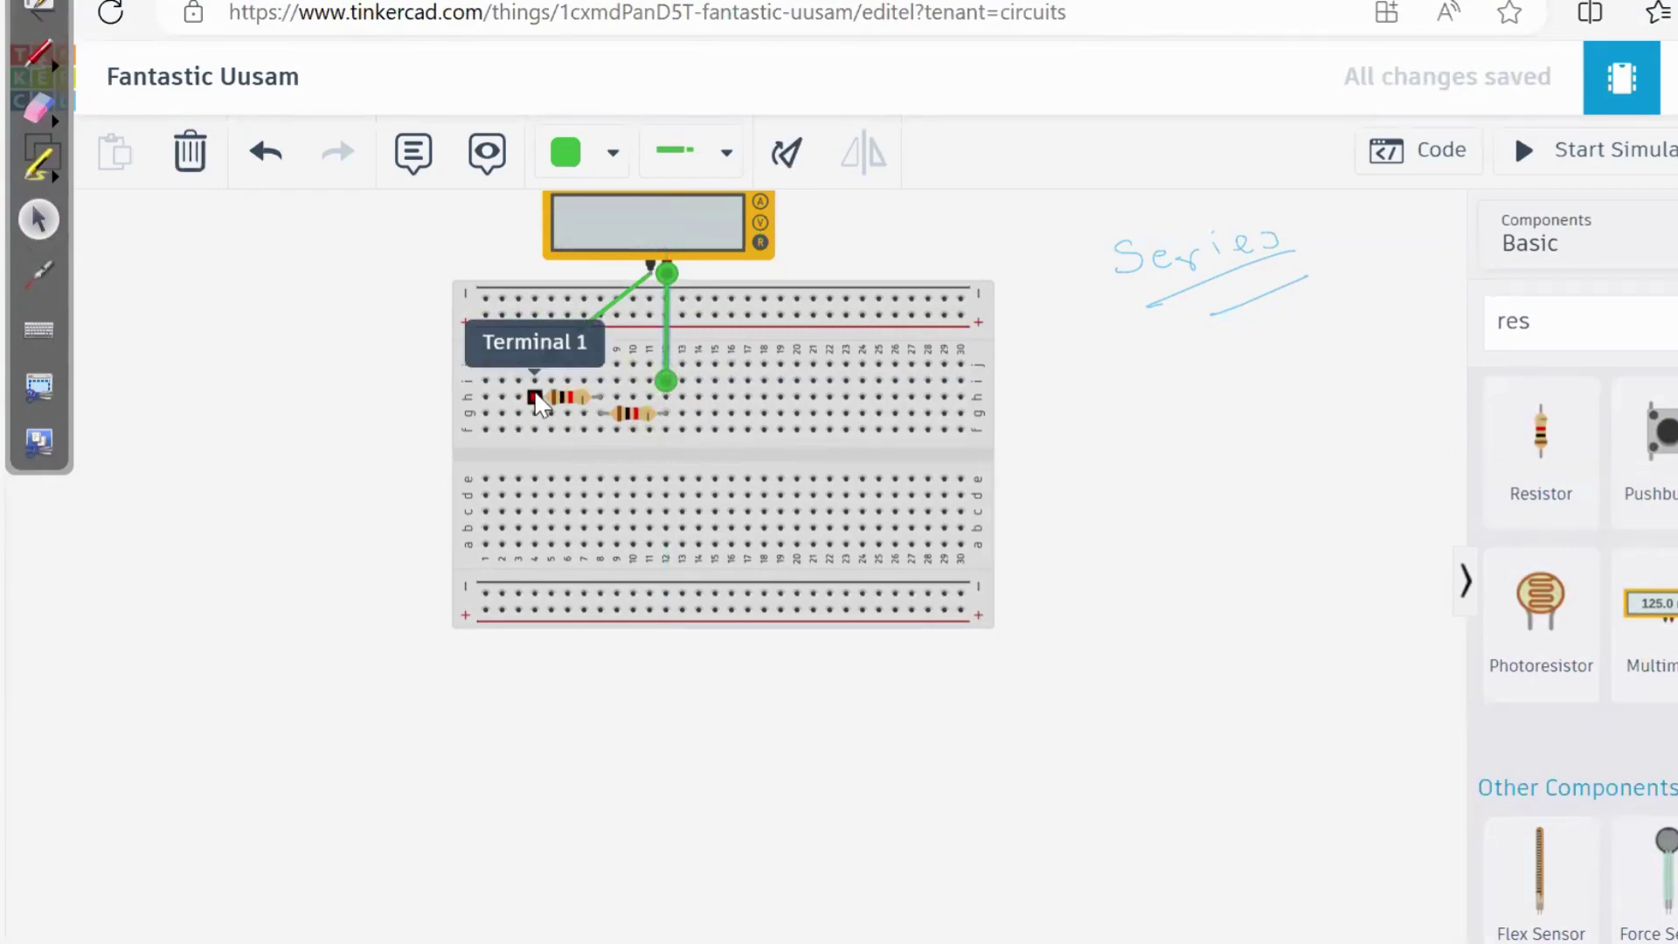
click(536, 364)
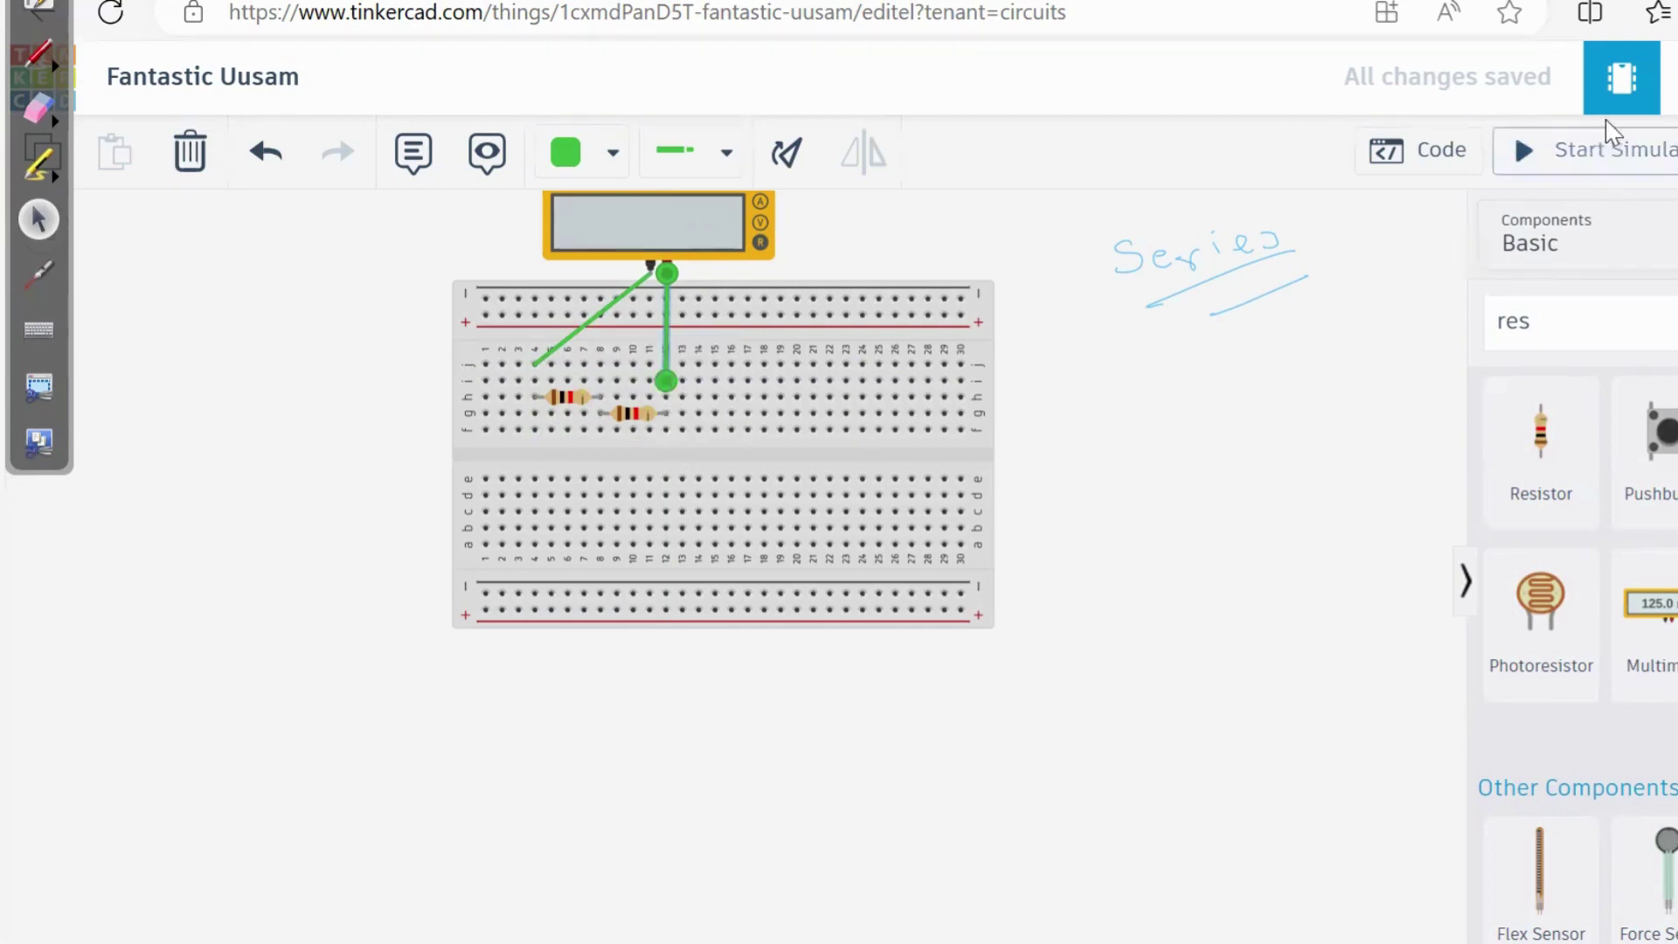
click(1599, 156)
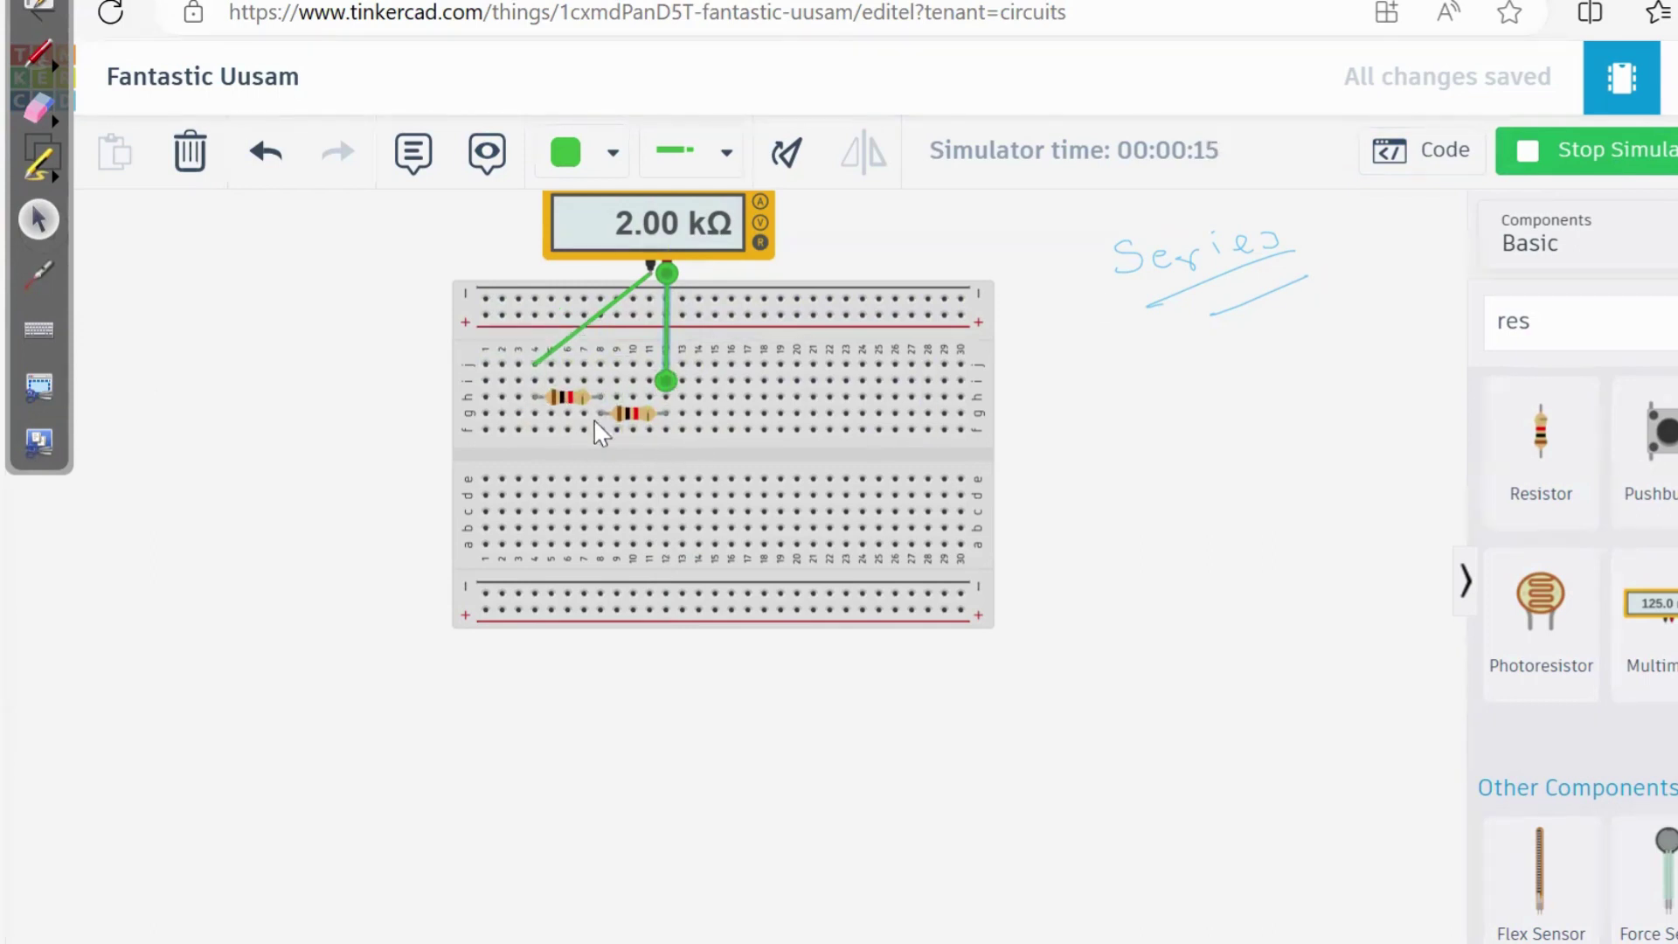
click(1616, 166)
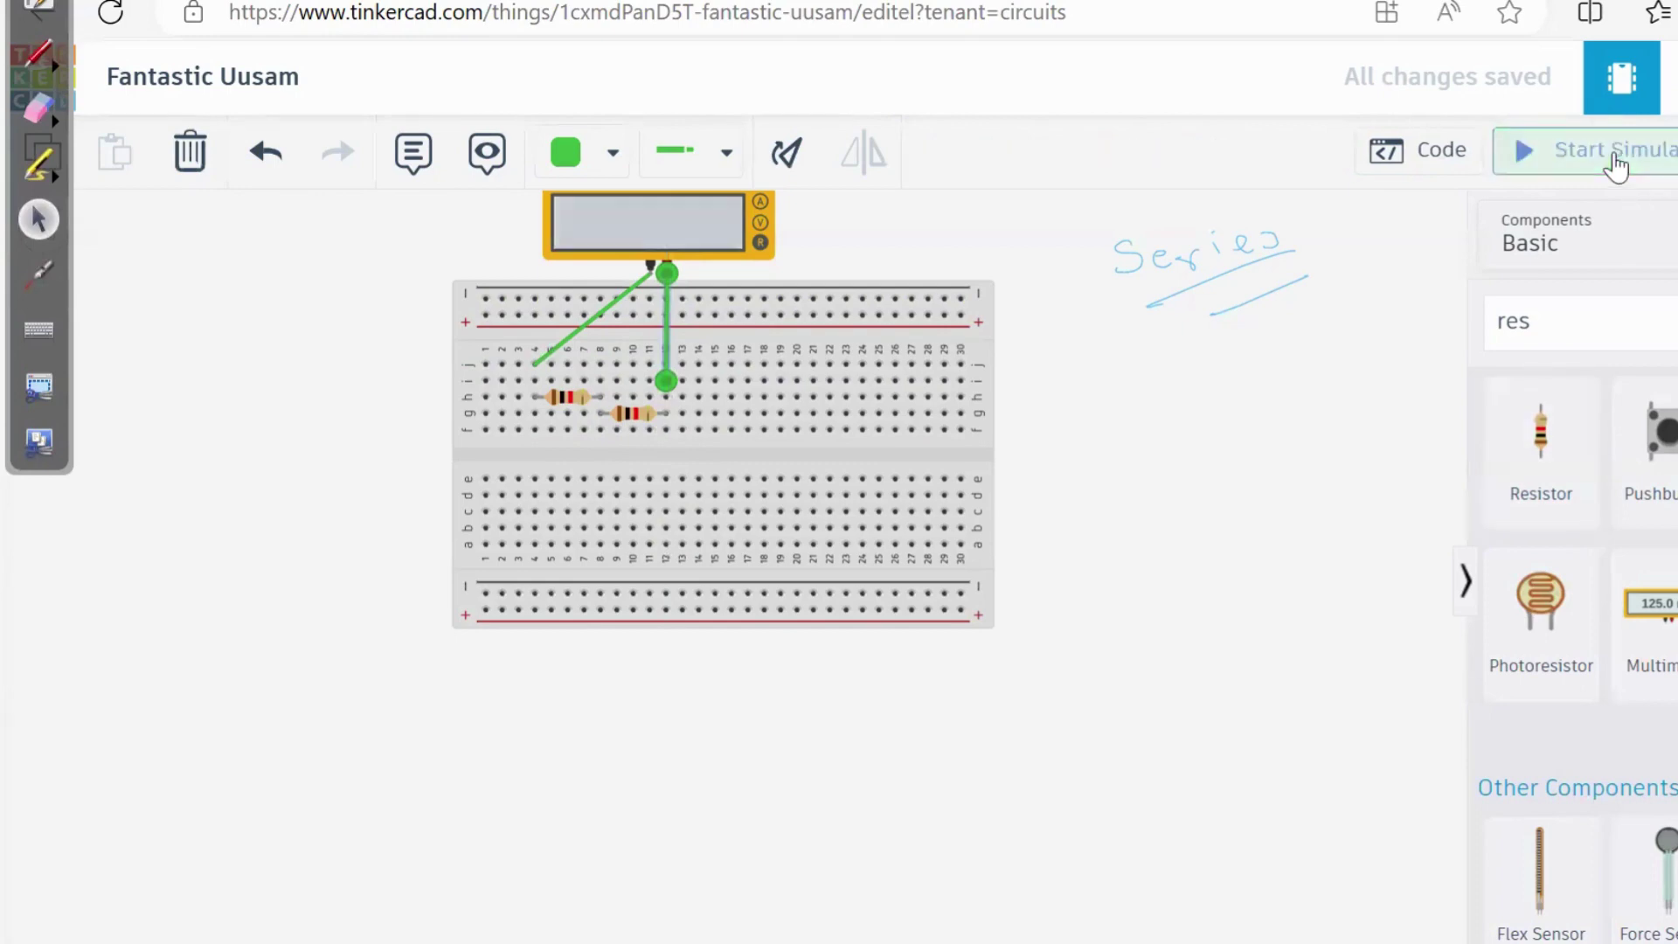
- Place a third resistor horizontally in row f from column 12 to column 16, in series with the second one
click(662, 314)
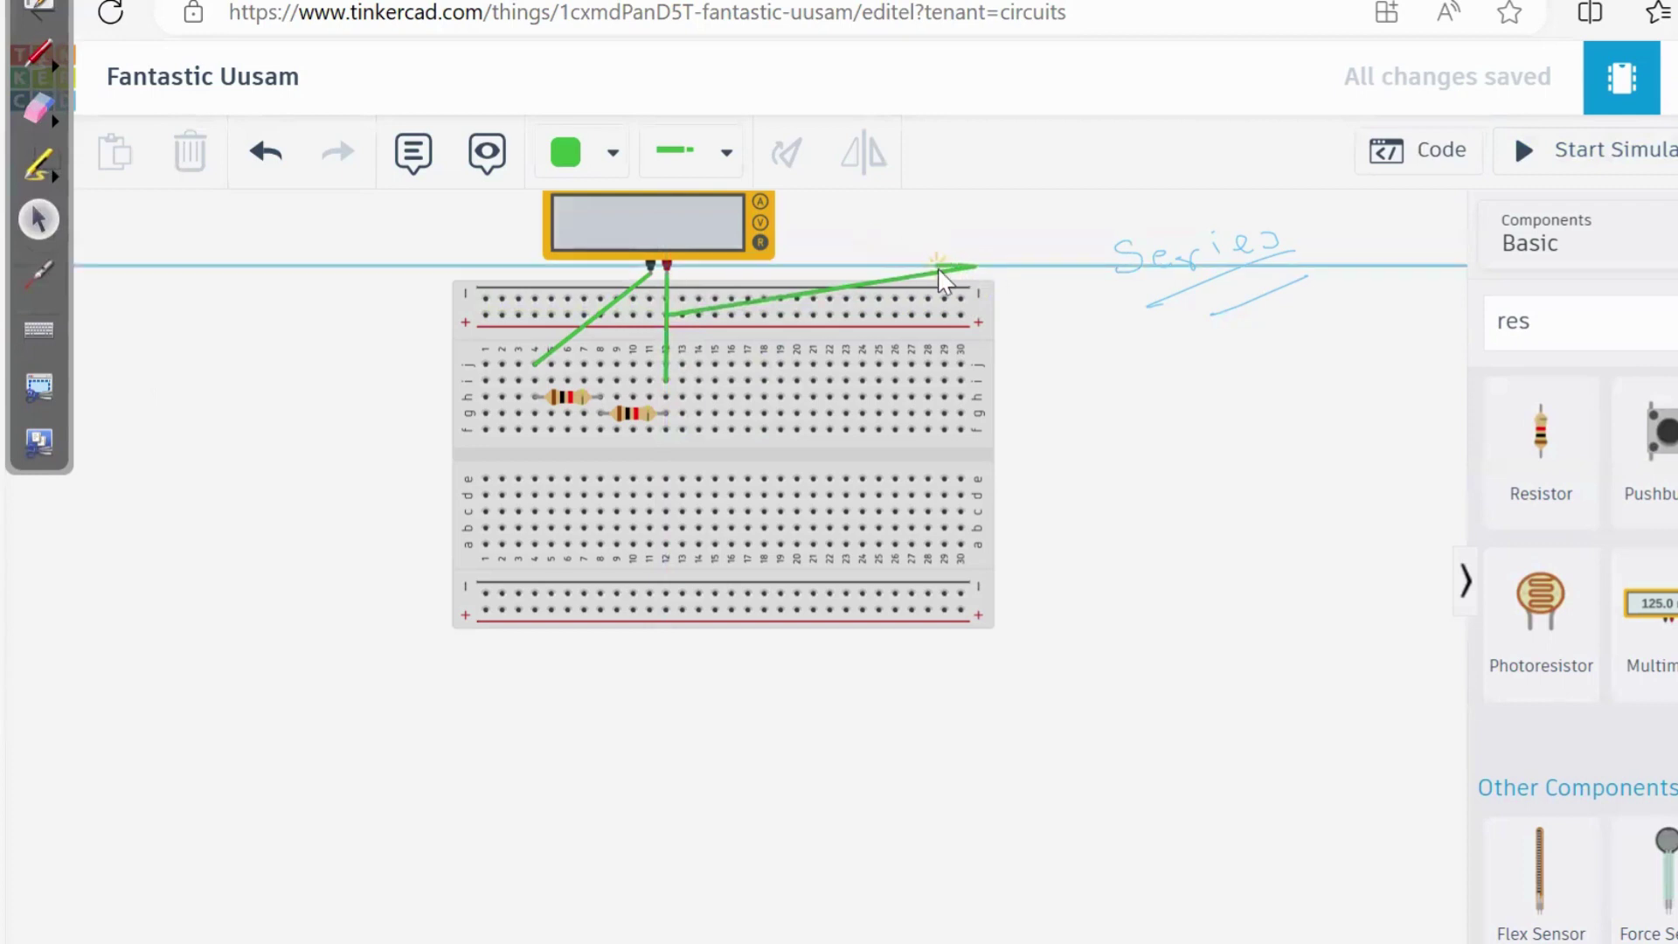
key(Escape)
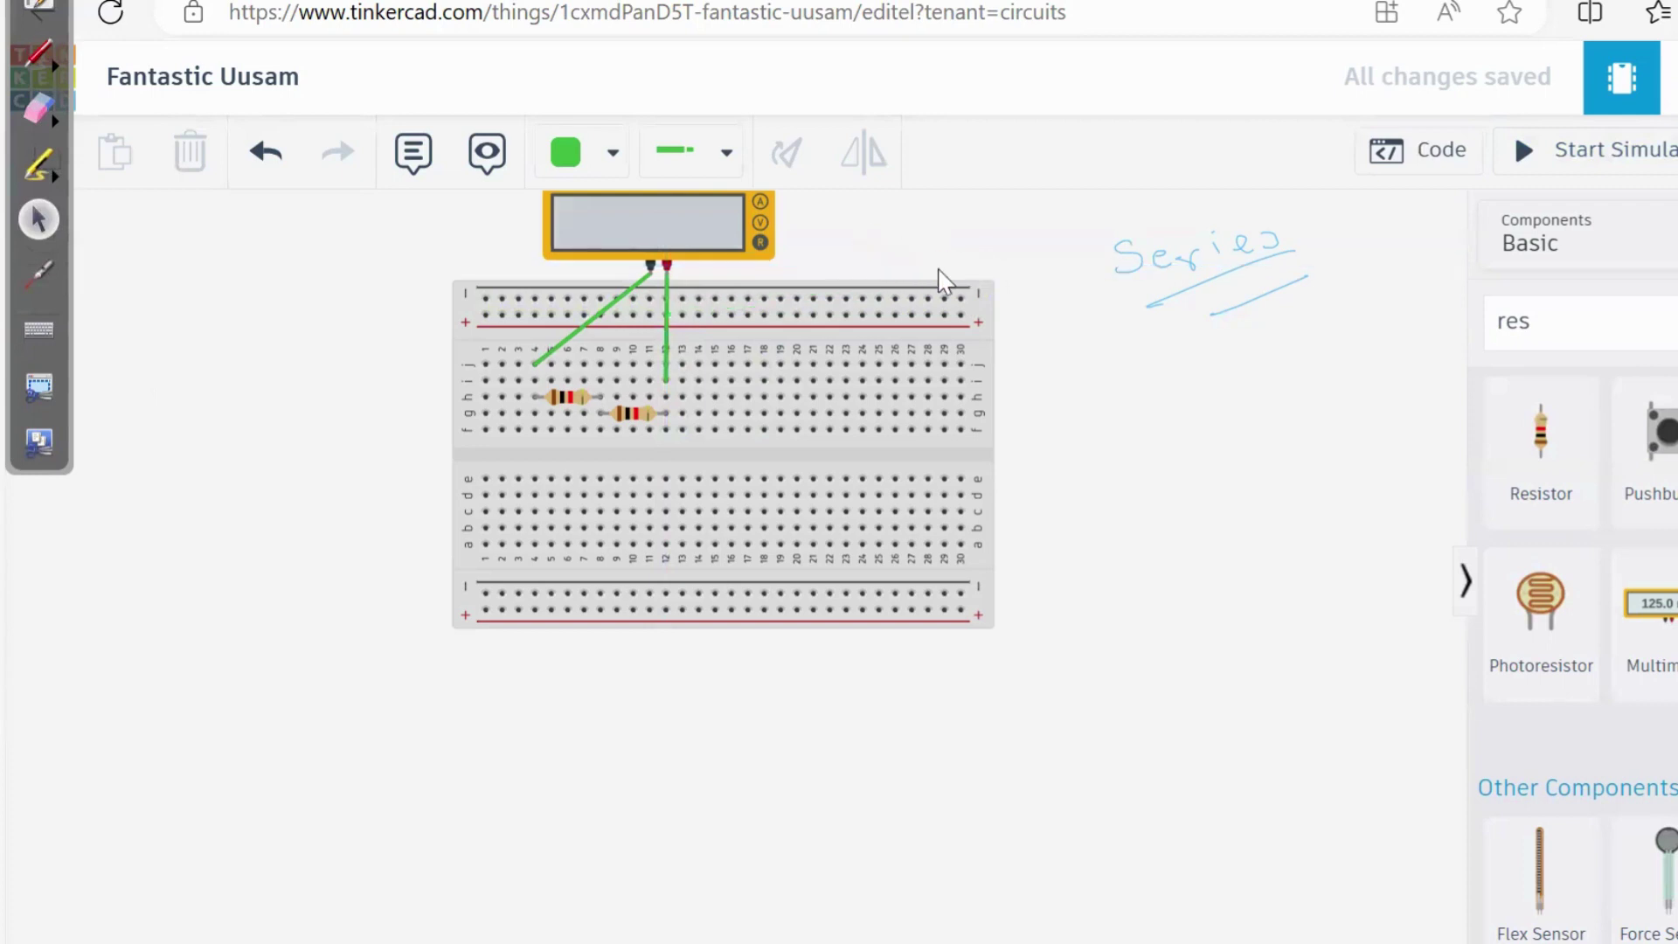
click(1578, 480)
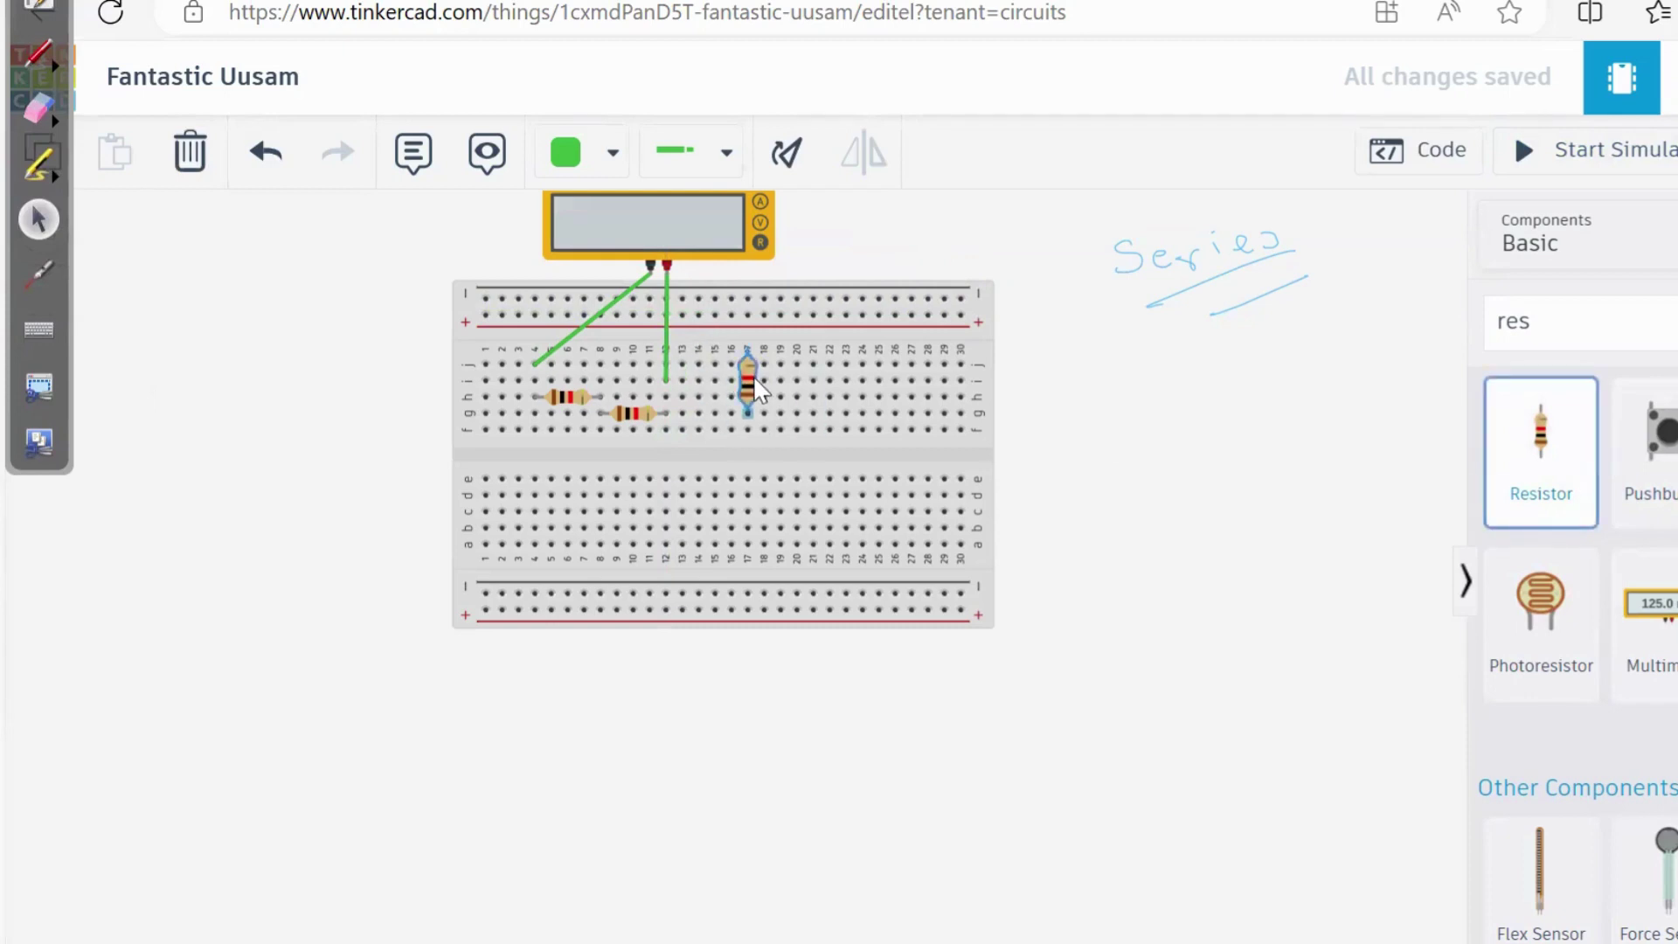
click(752, 375)
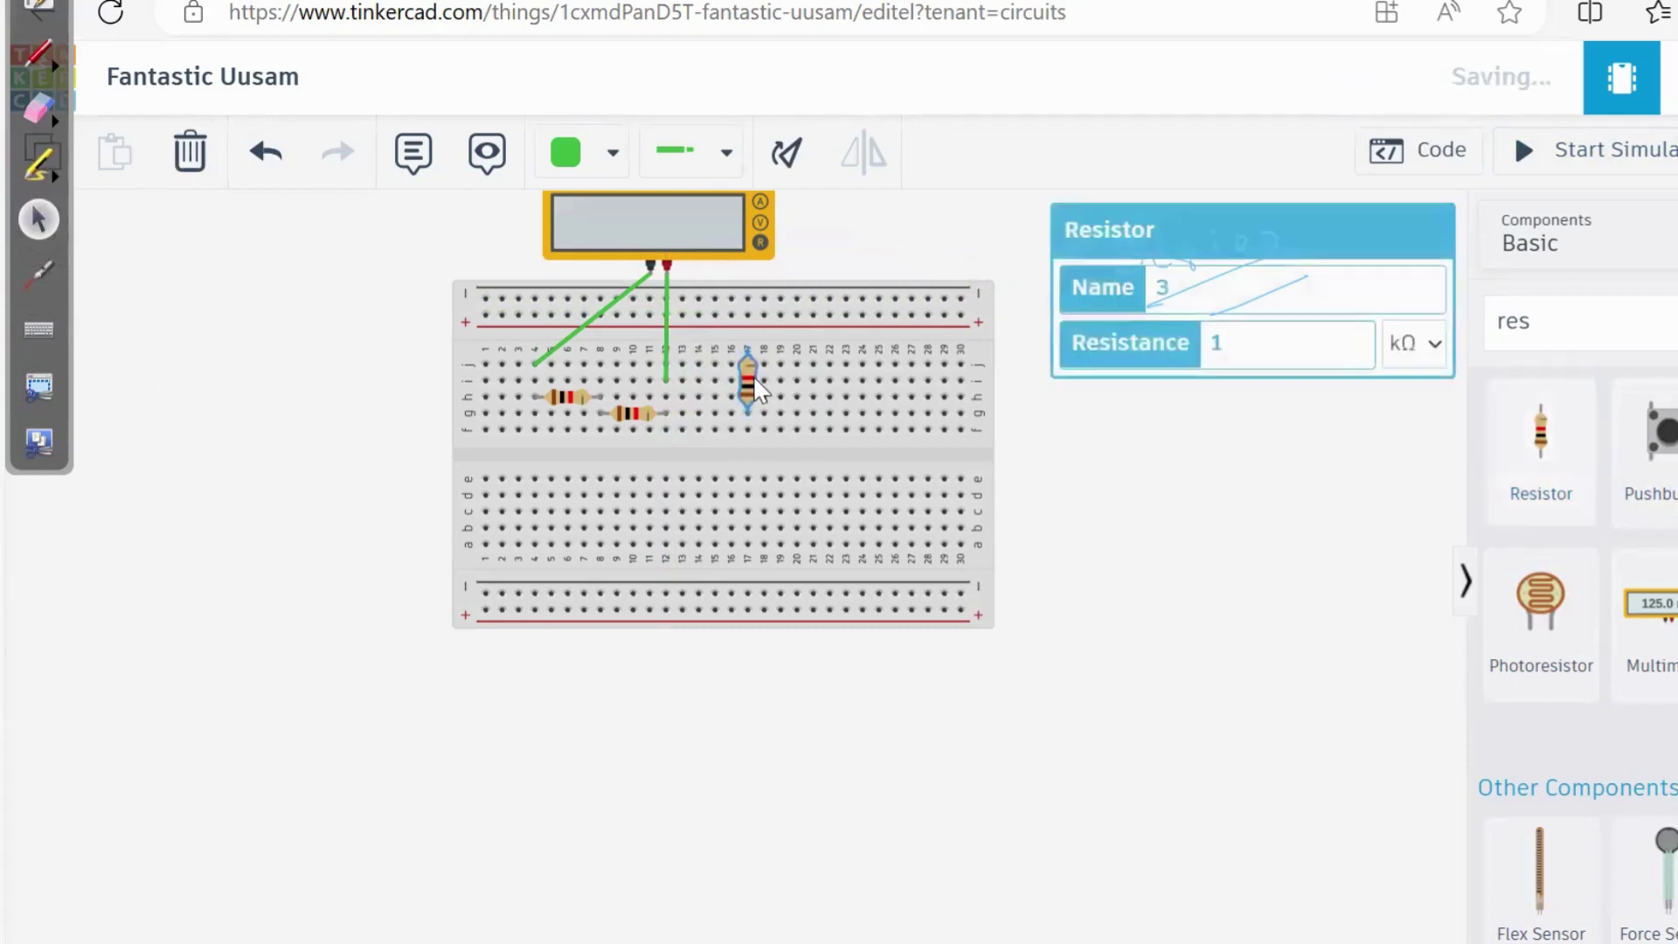
click(780, 150)
click(782, 155)
drag(746, 380, 700, 424)
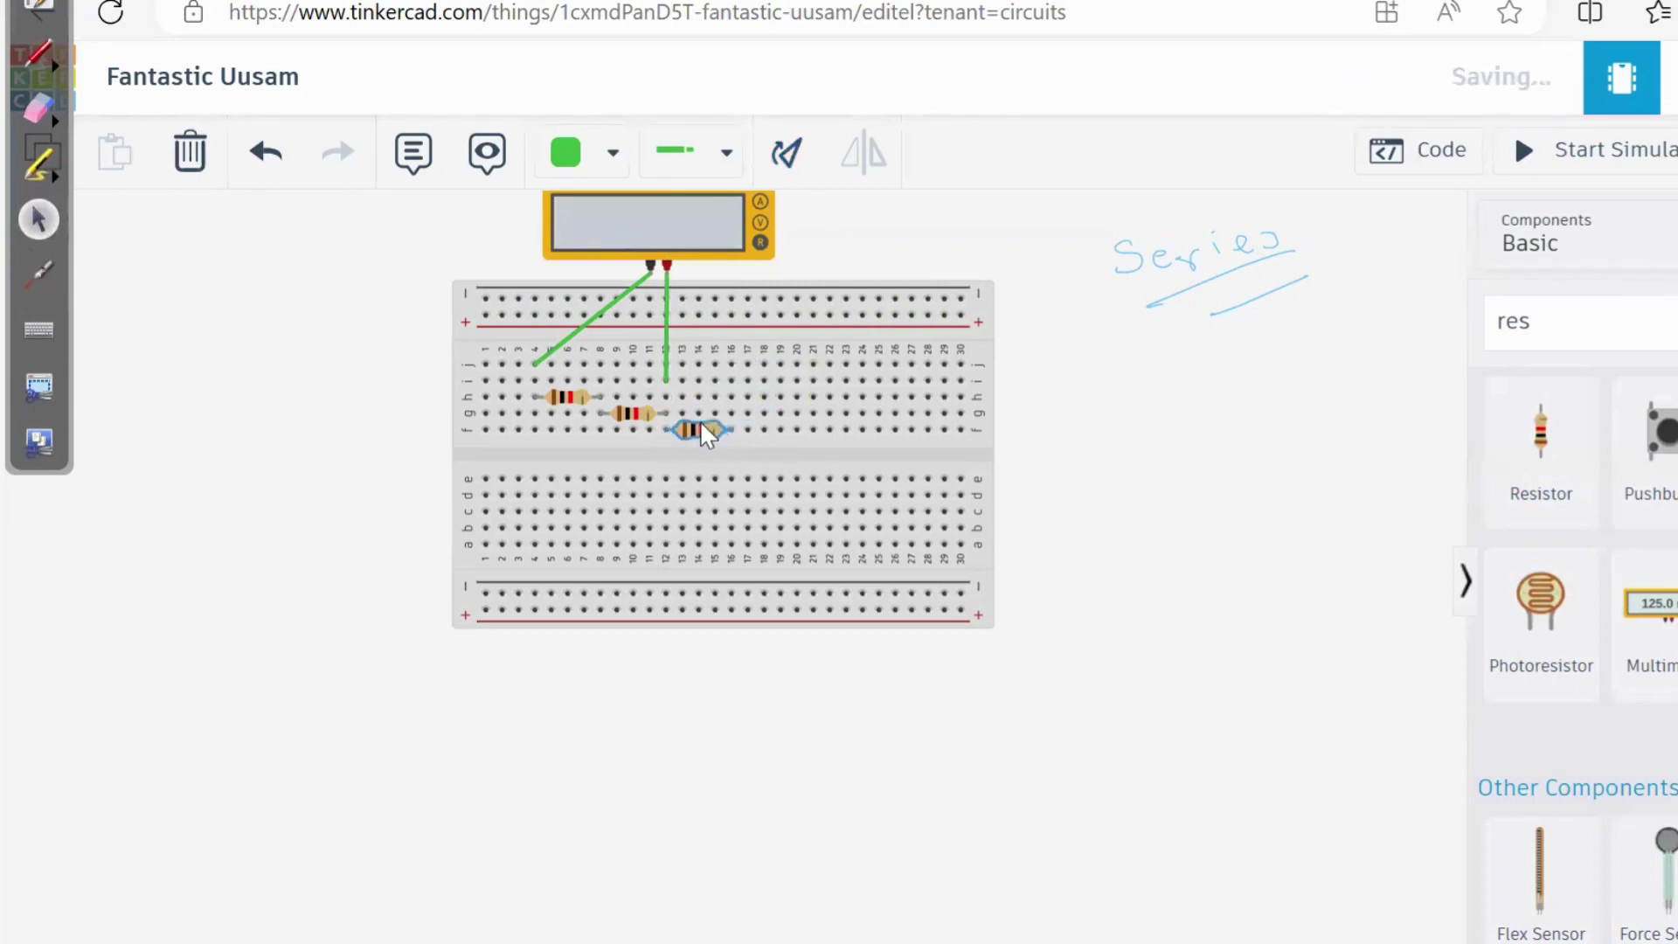
- Delete the wire between the multimeter's positive terminal and column 12
click(662, 311)
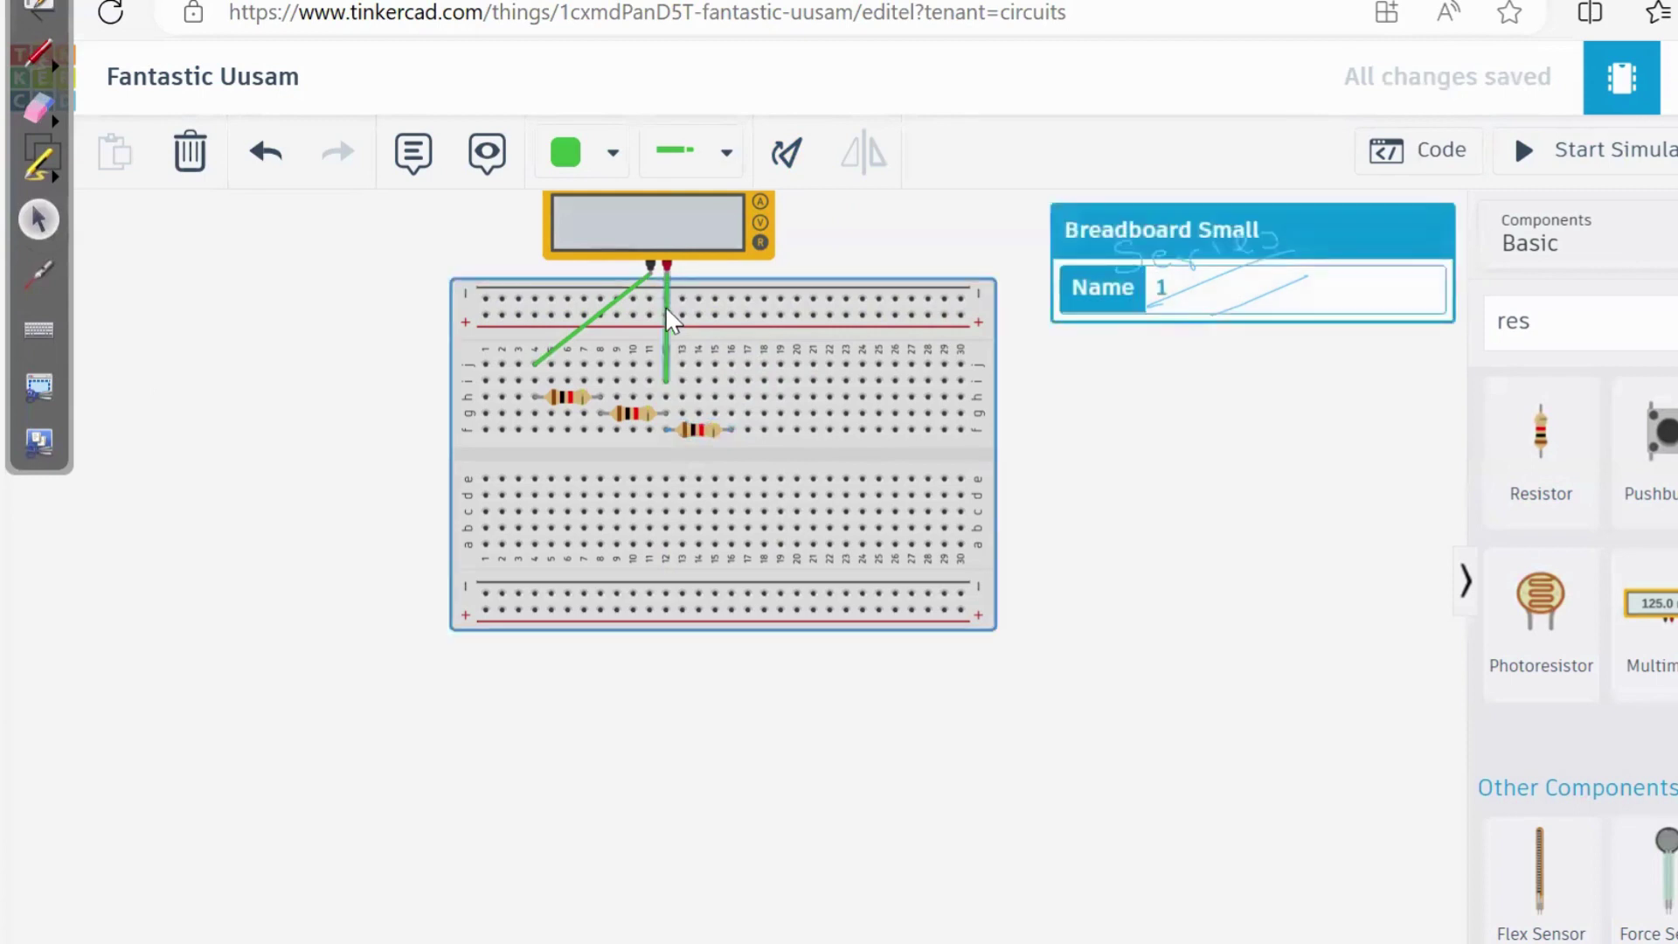
click(667, 311)
key(Delete)
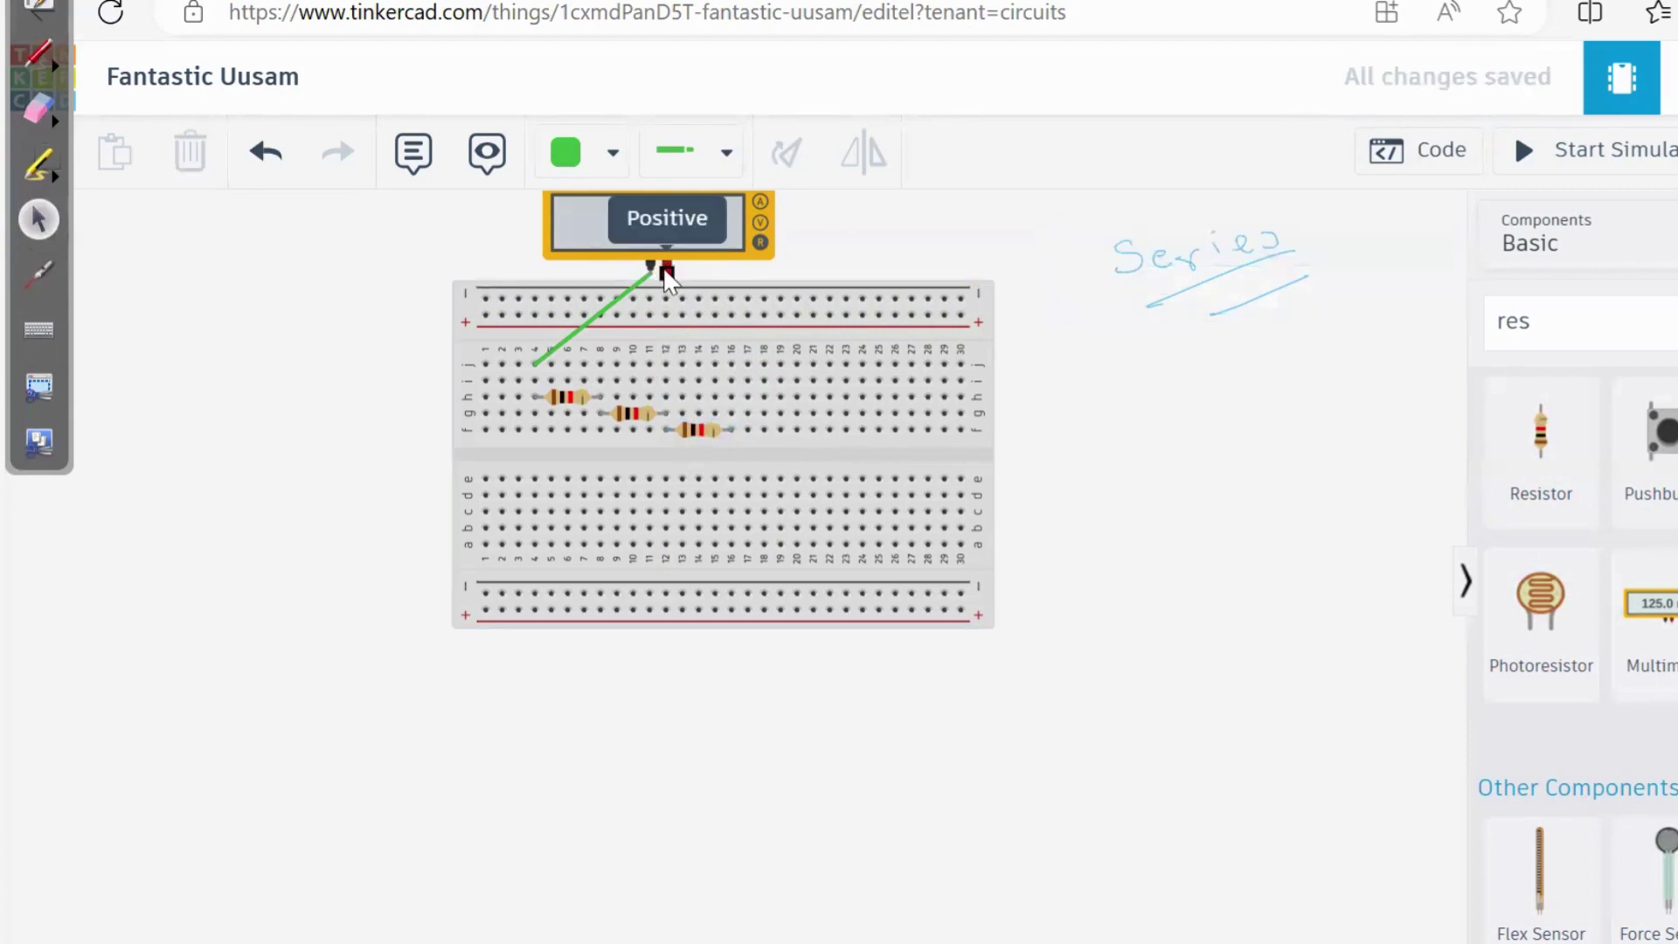
- Wire the multimeter's positive terminal to hole g16, run the simulation to measure the three series resistors, and select the third resistor
click(666, 269)
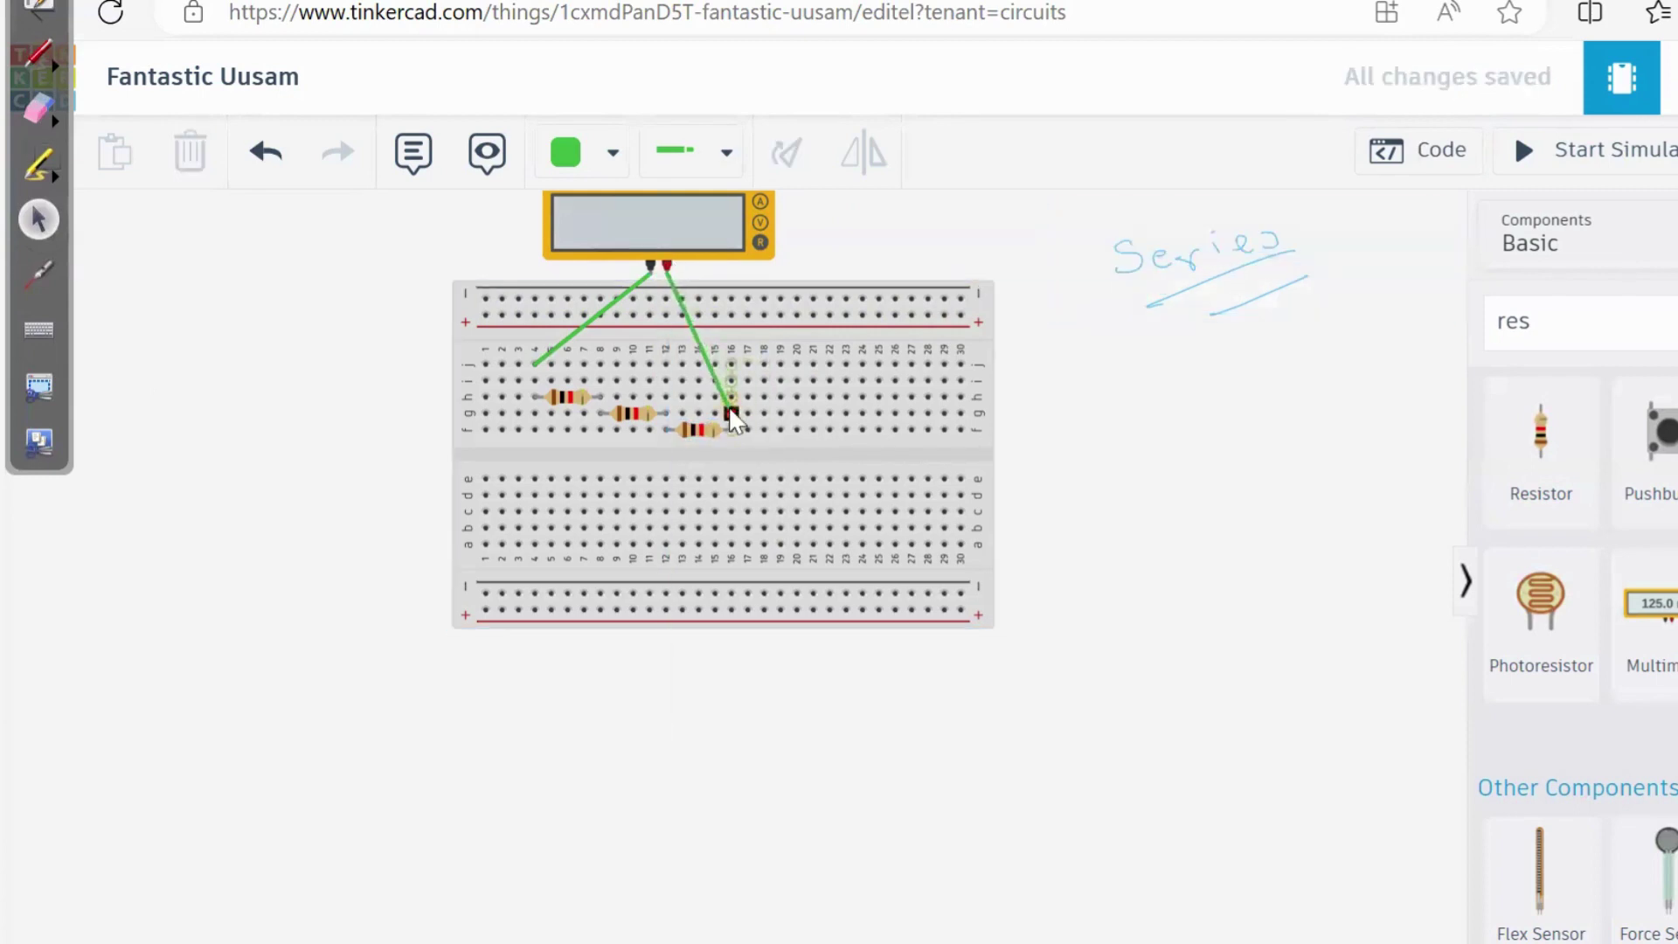
click(731, 413)
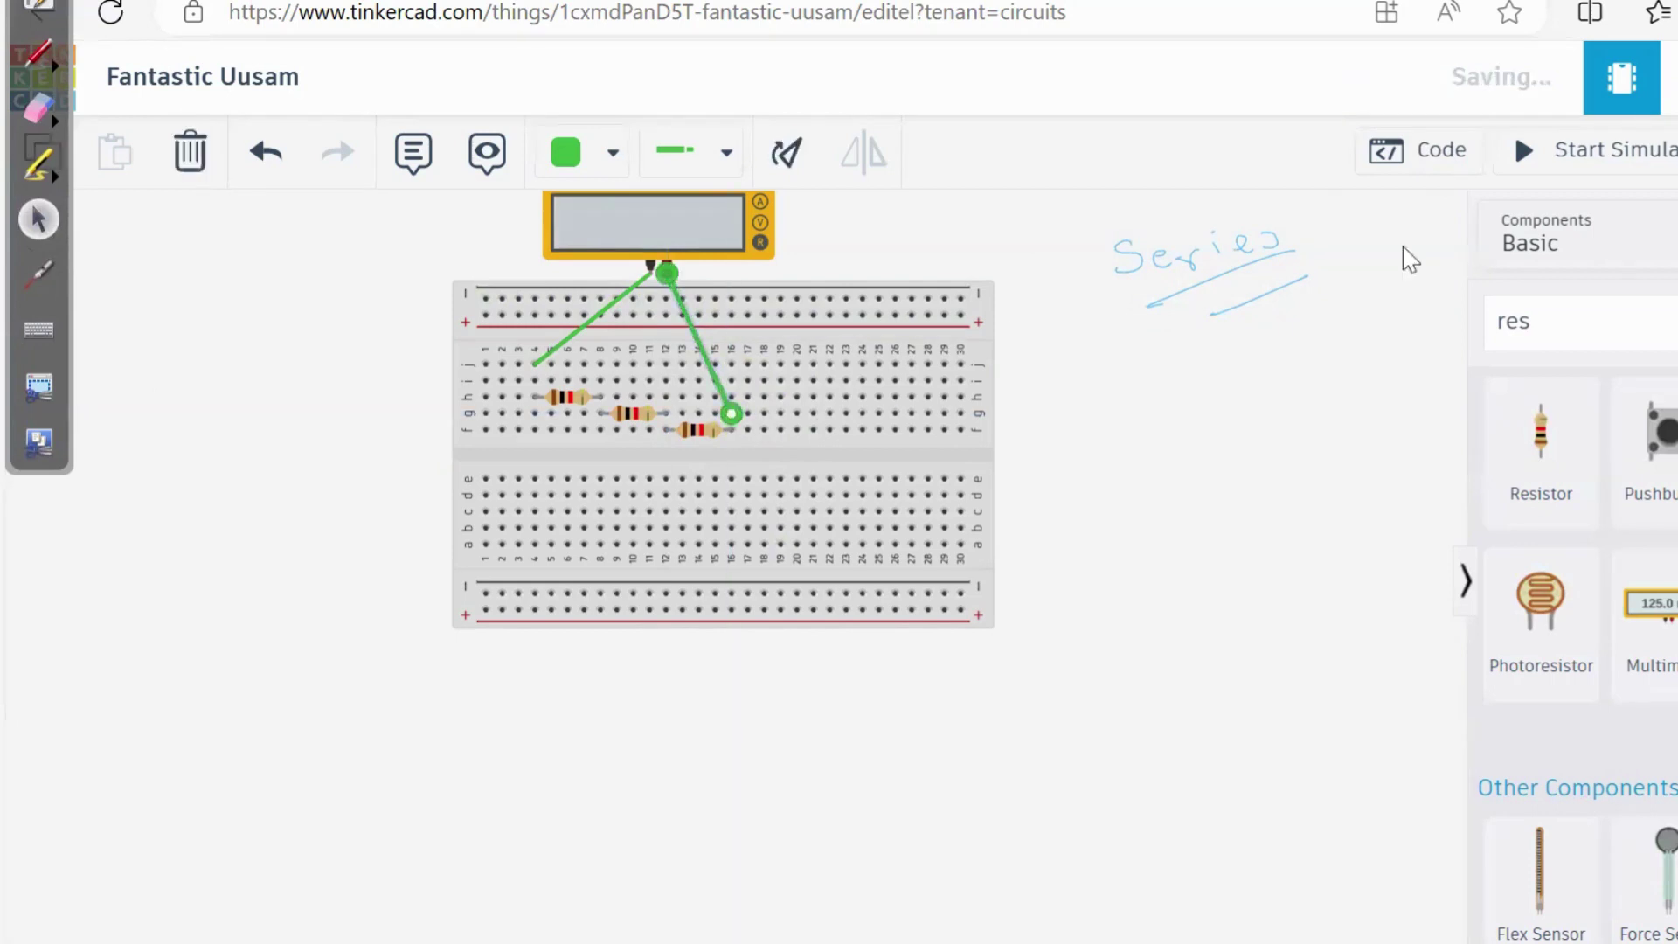
click(1565, 155)
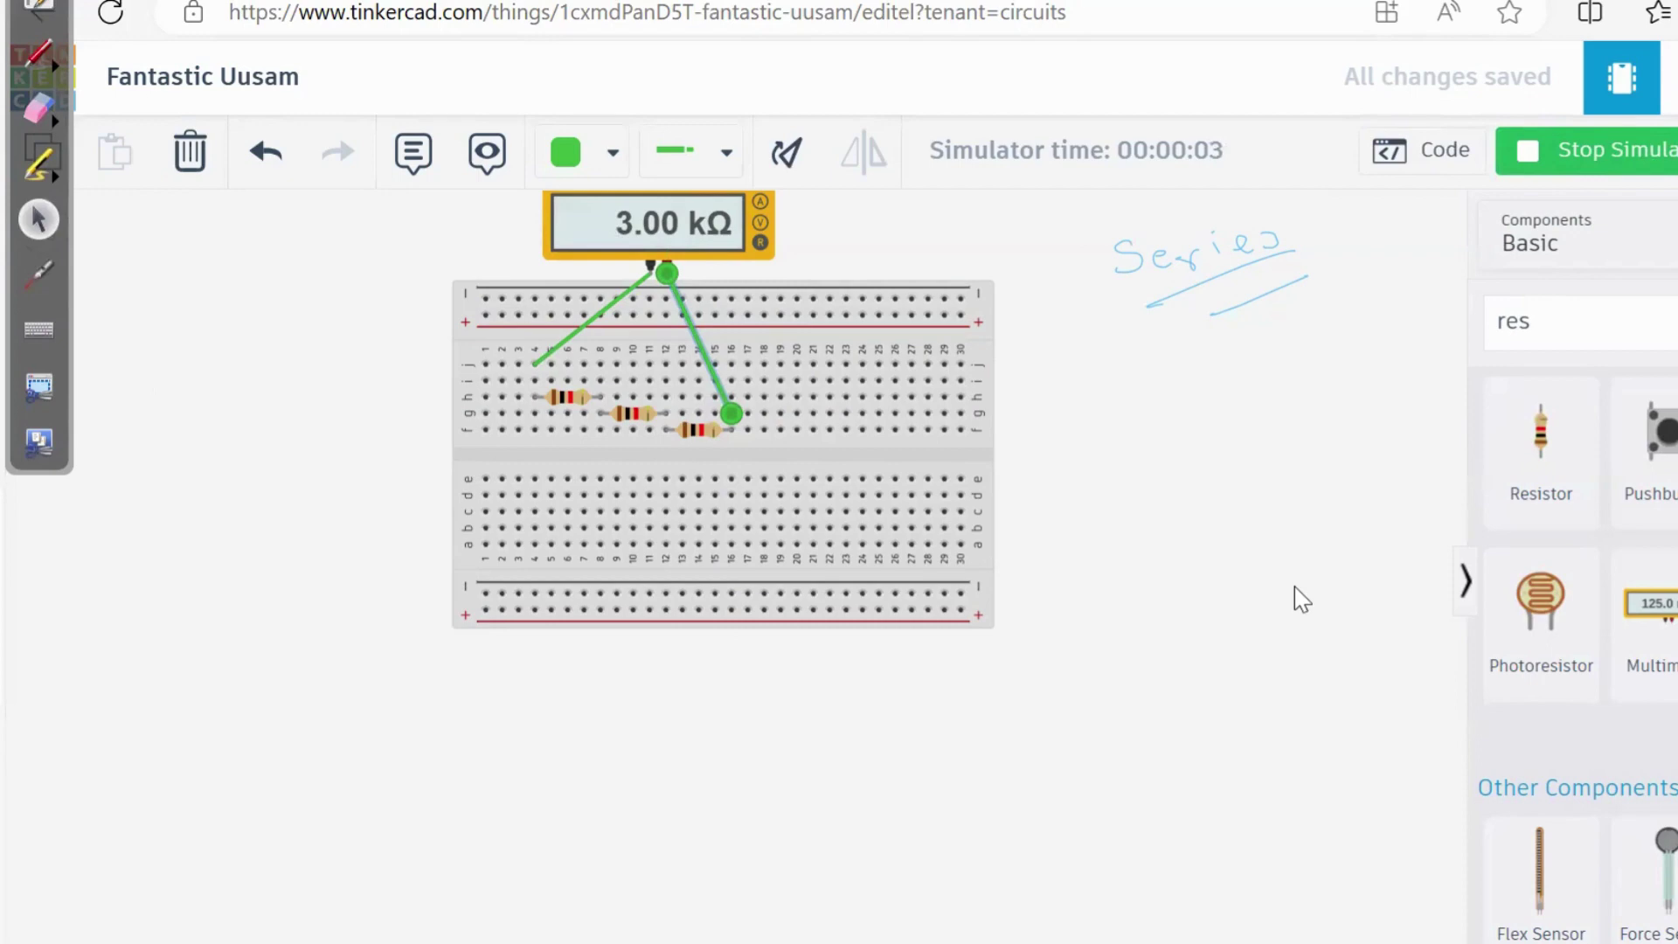
click(697, 431)
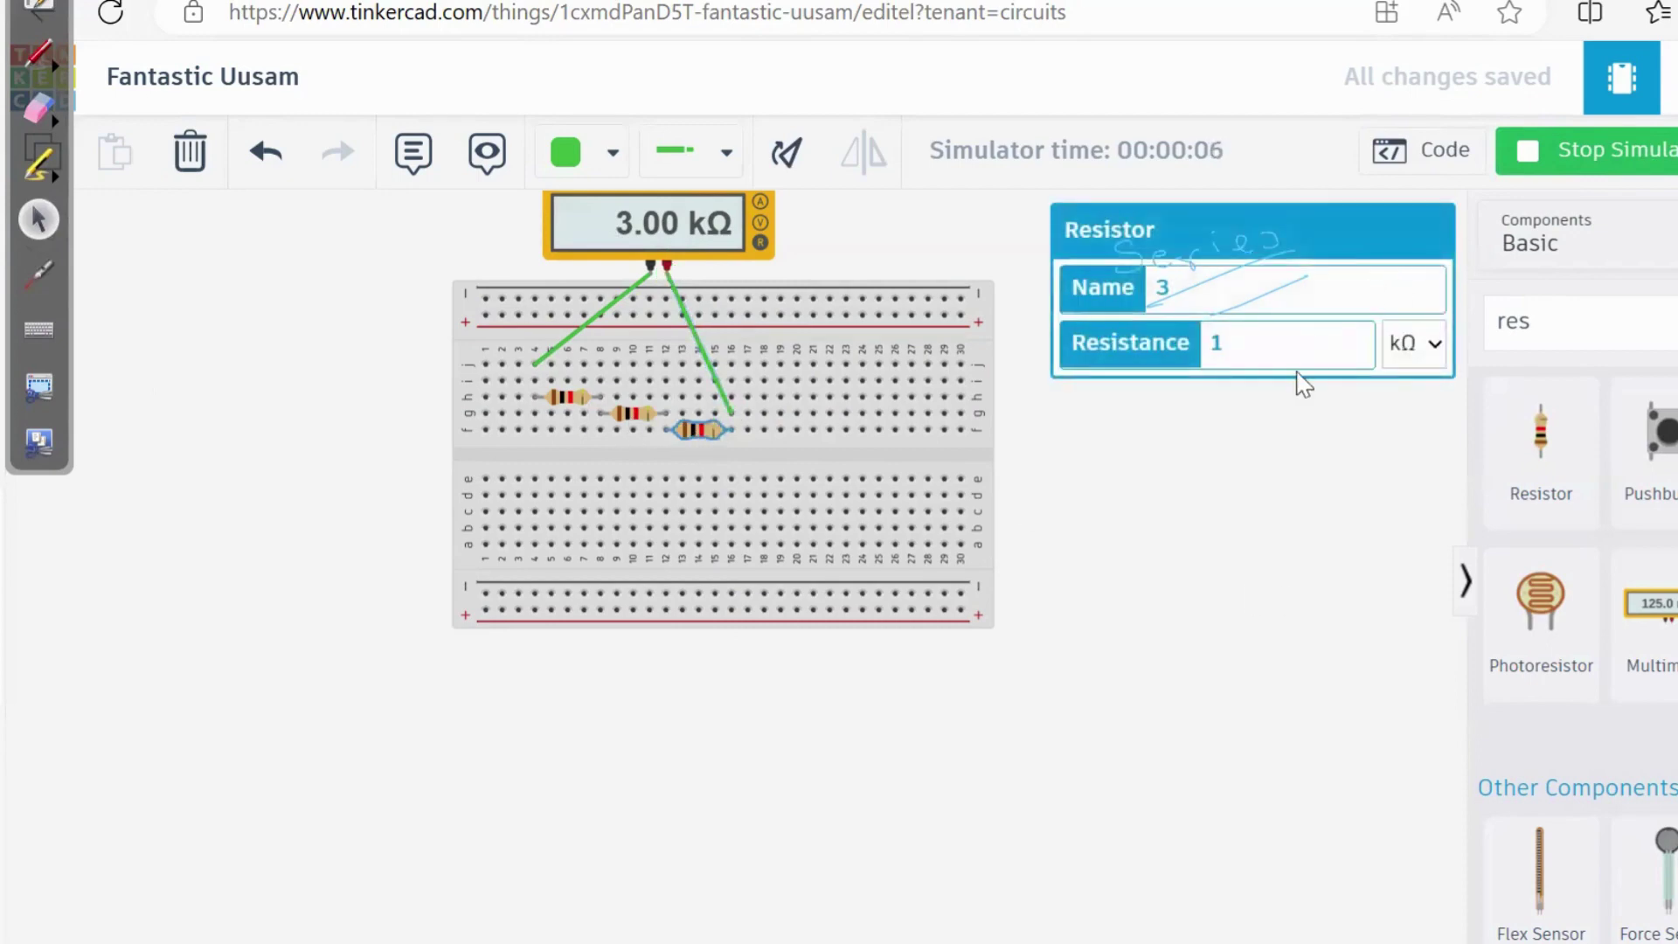
- Erase the handwritten "Series" note beside the breadboard and stop the simulation
click(39, 109)
mouse_move(1221, 197)
mouse_down()
mouse_move(1307, 276)
mouse_move(1193, 214)
mouse_move(1180, 225)
mouse_move(1276, 291)
mouse_move(1225, 147)
mouse_move(1173, 302)
mouse_move(1154, 253)
mouse_up()
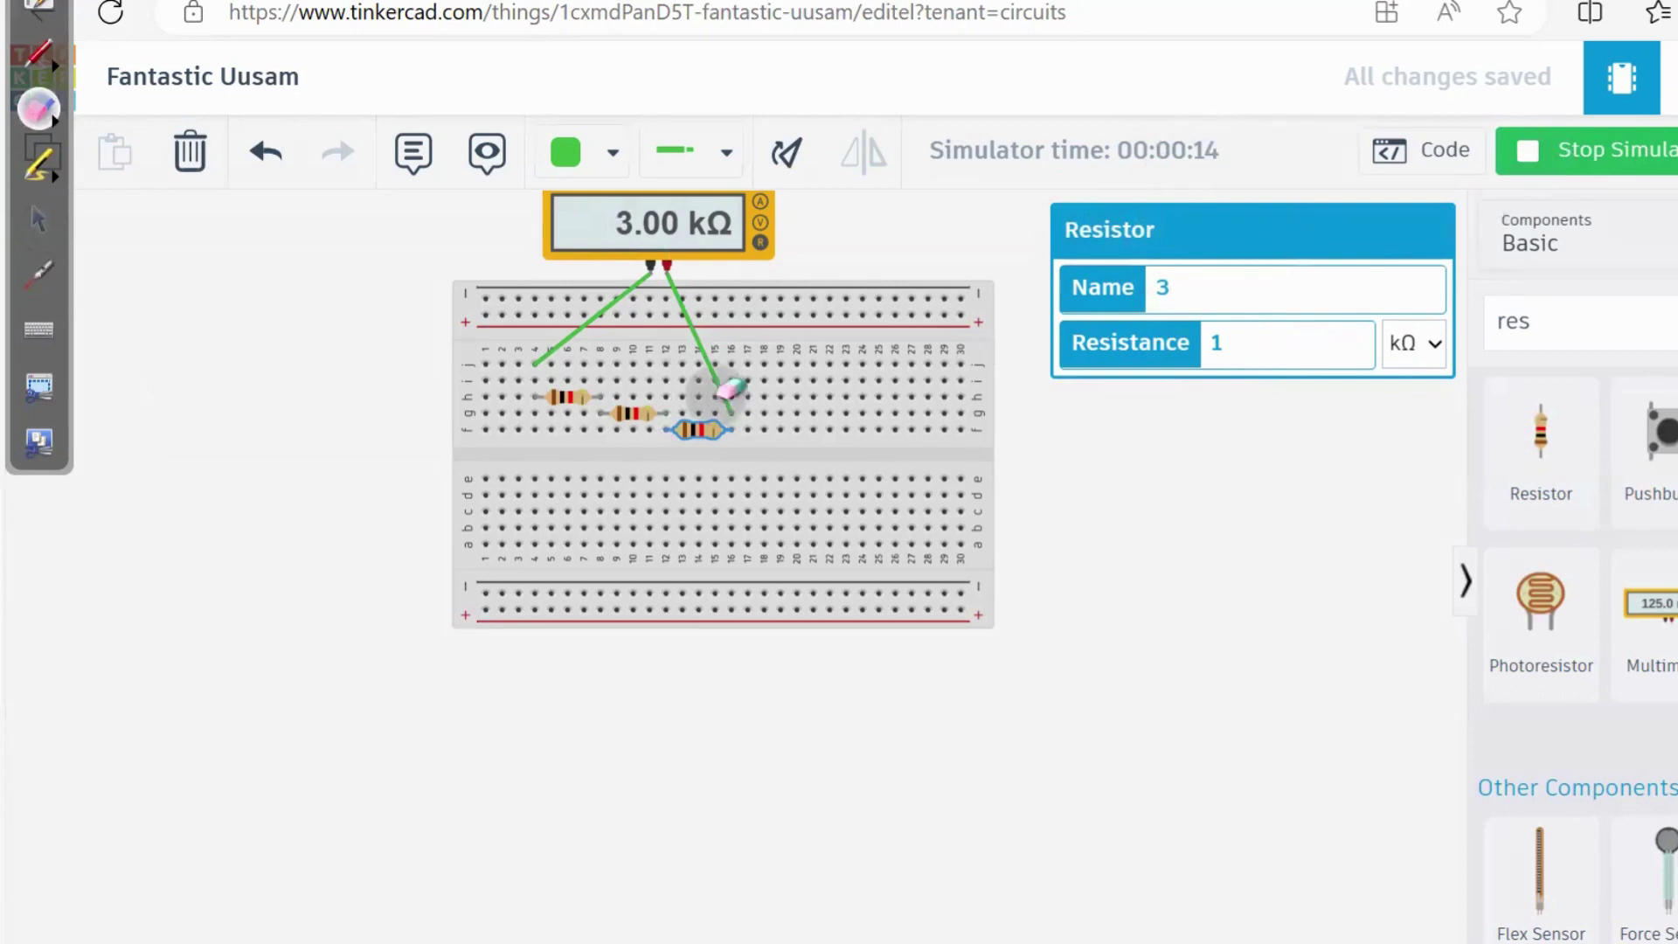
click(51, 226)
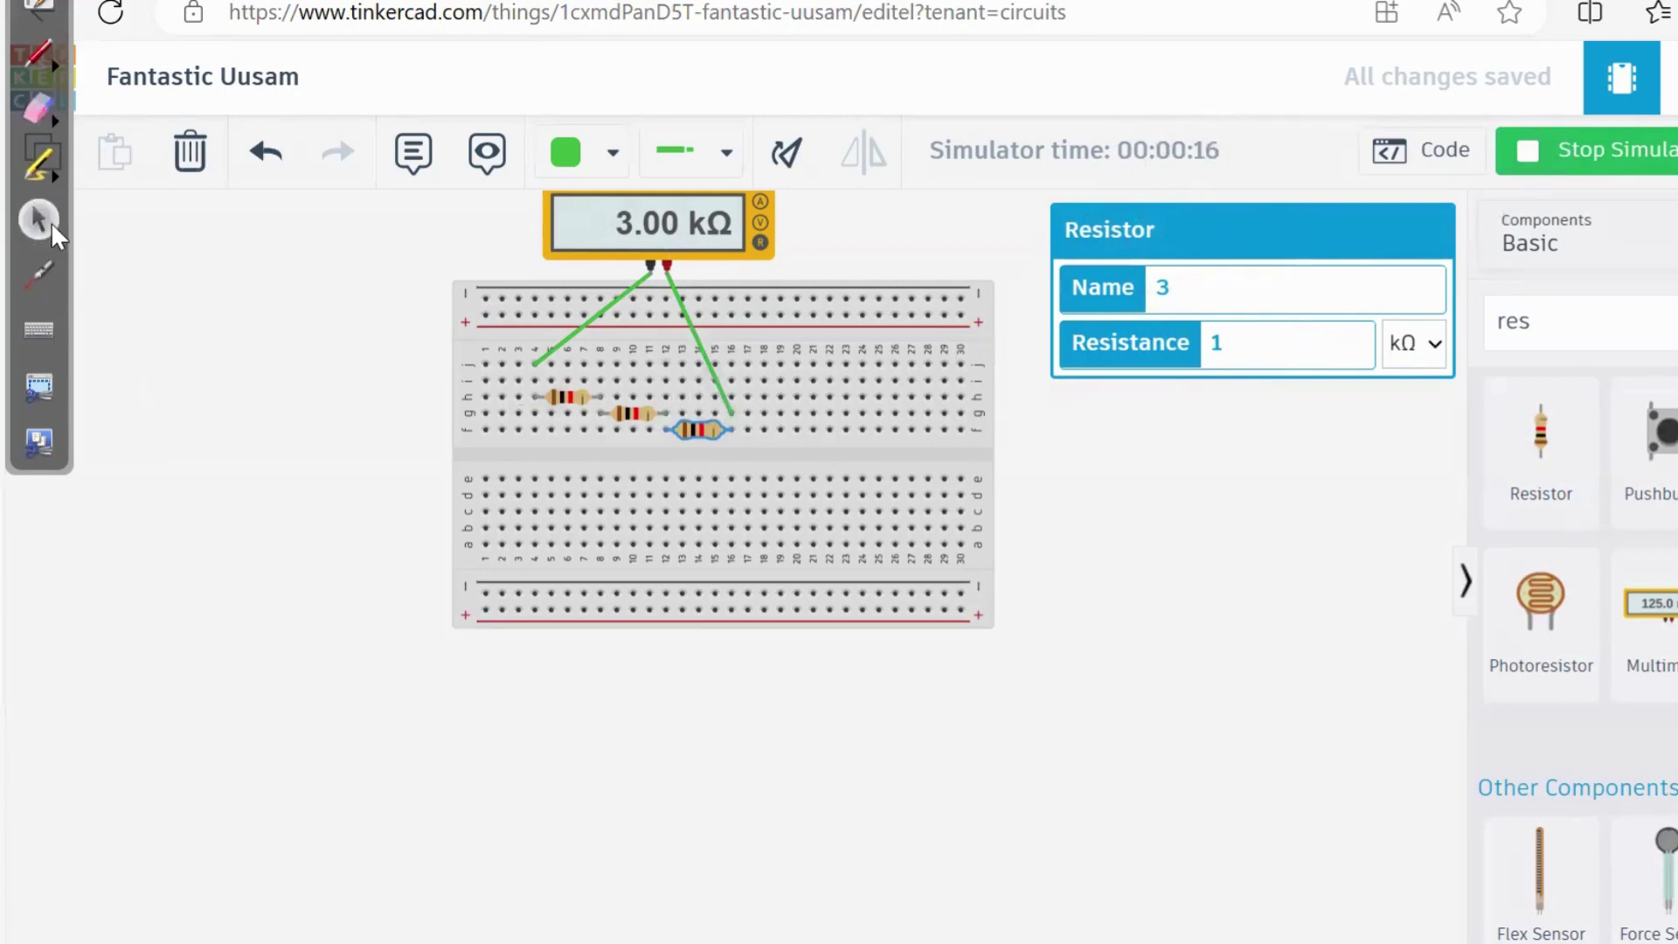
click(1311, 427)
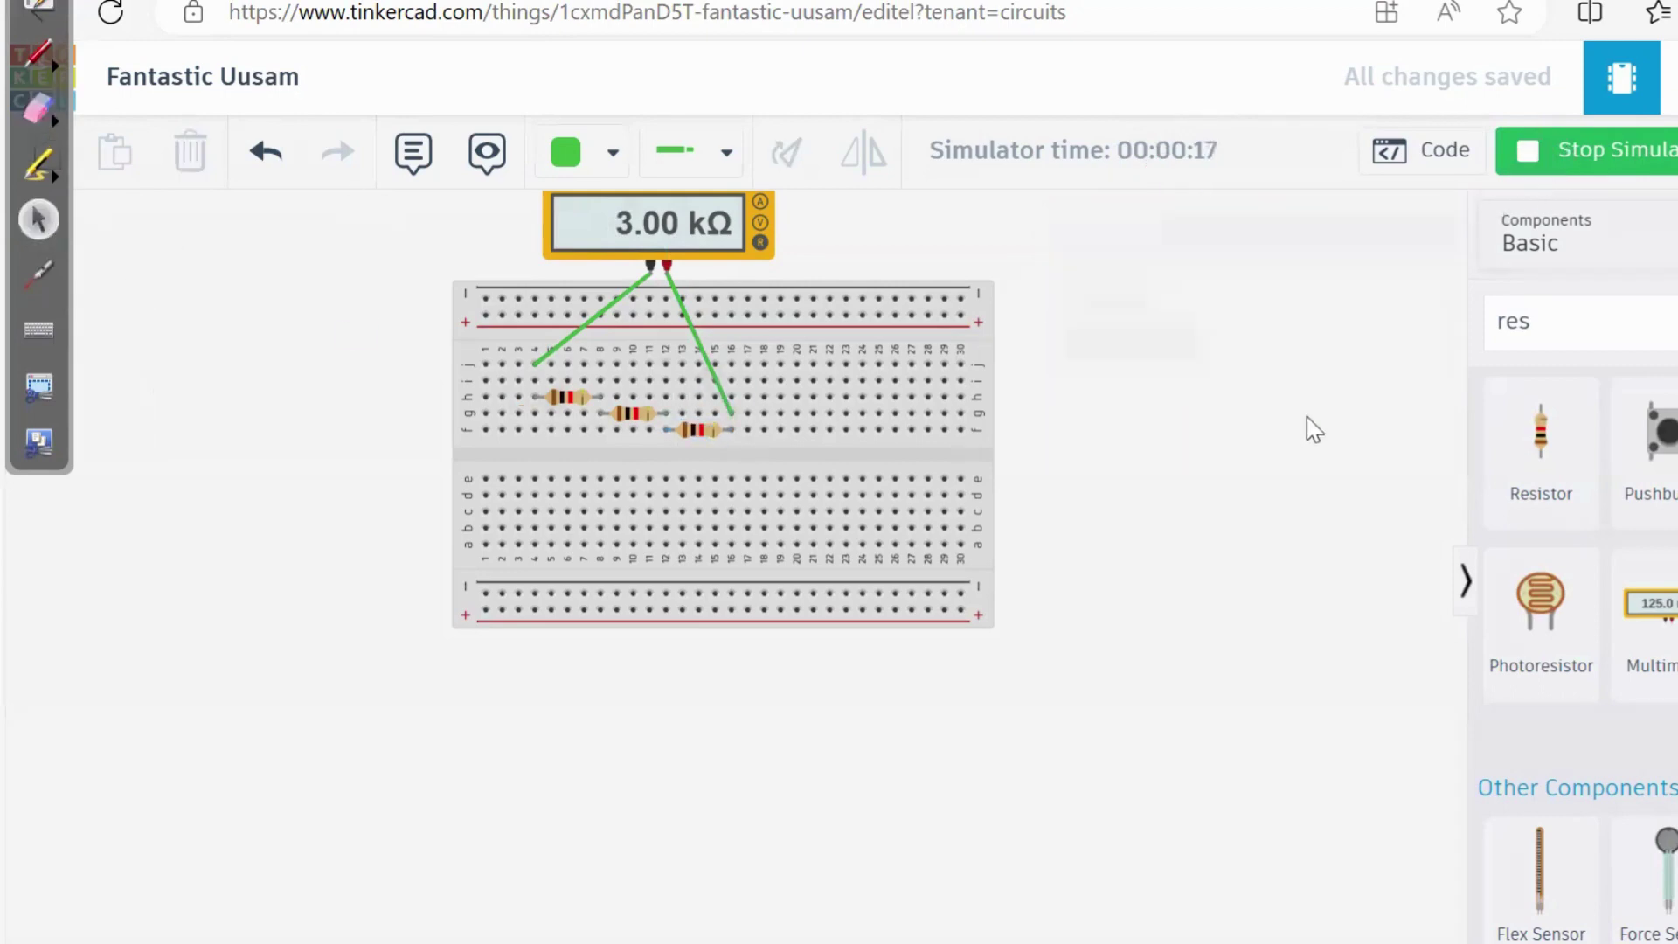
click(693, 330)
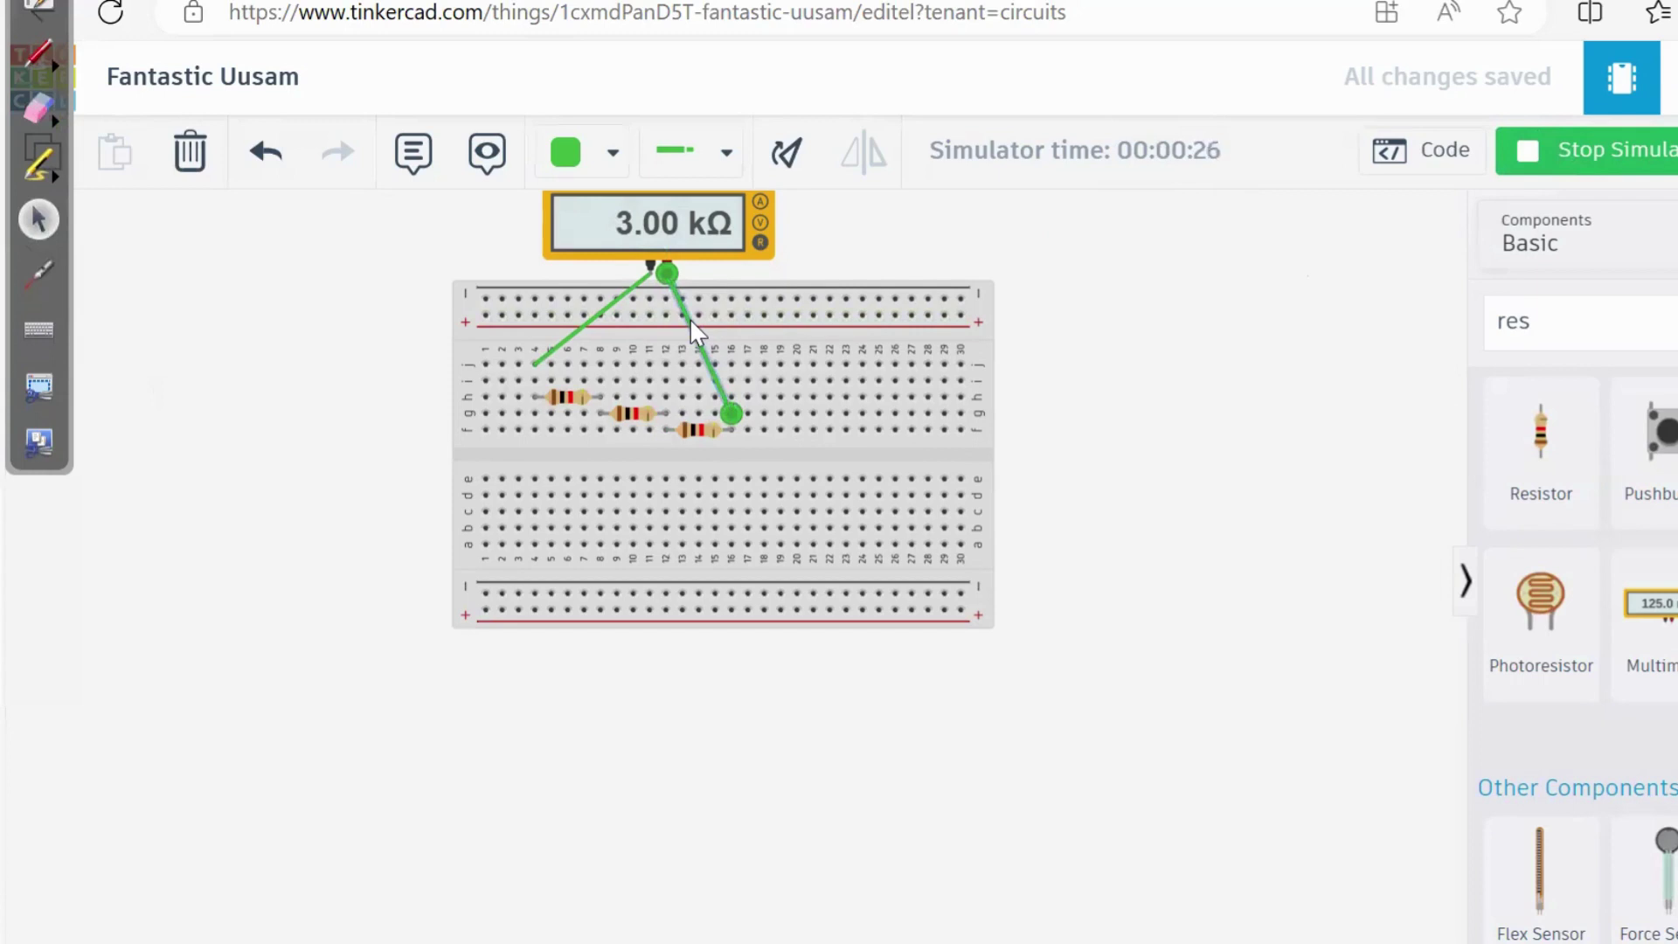
click(1643, 157)
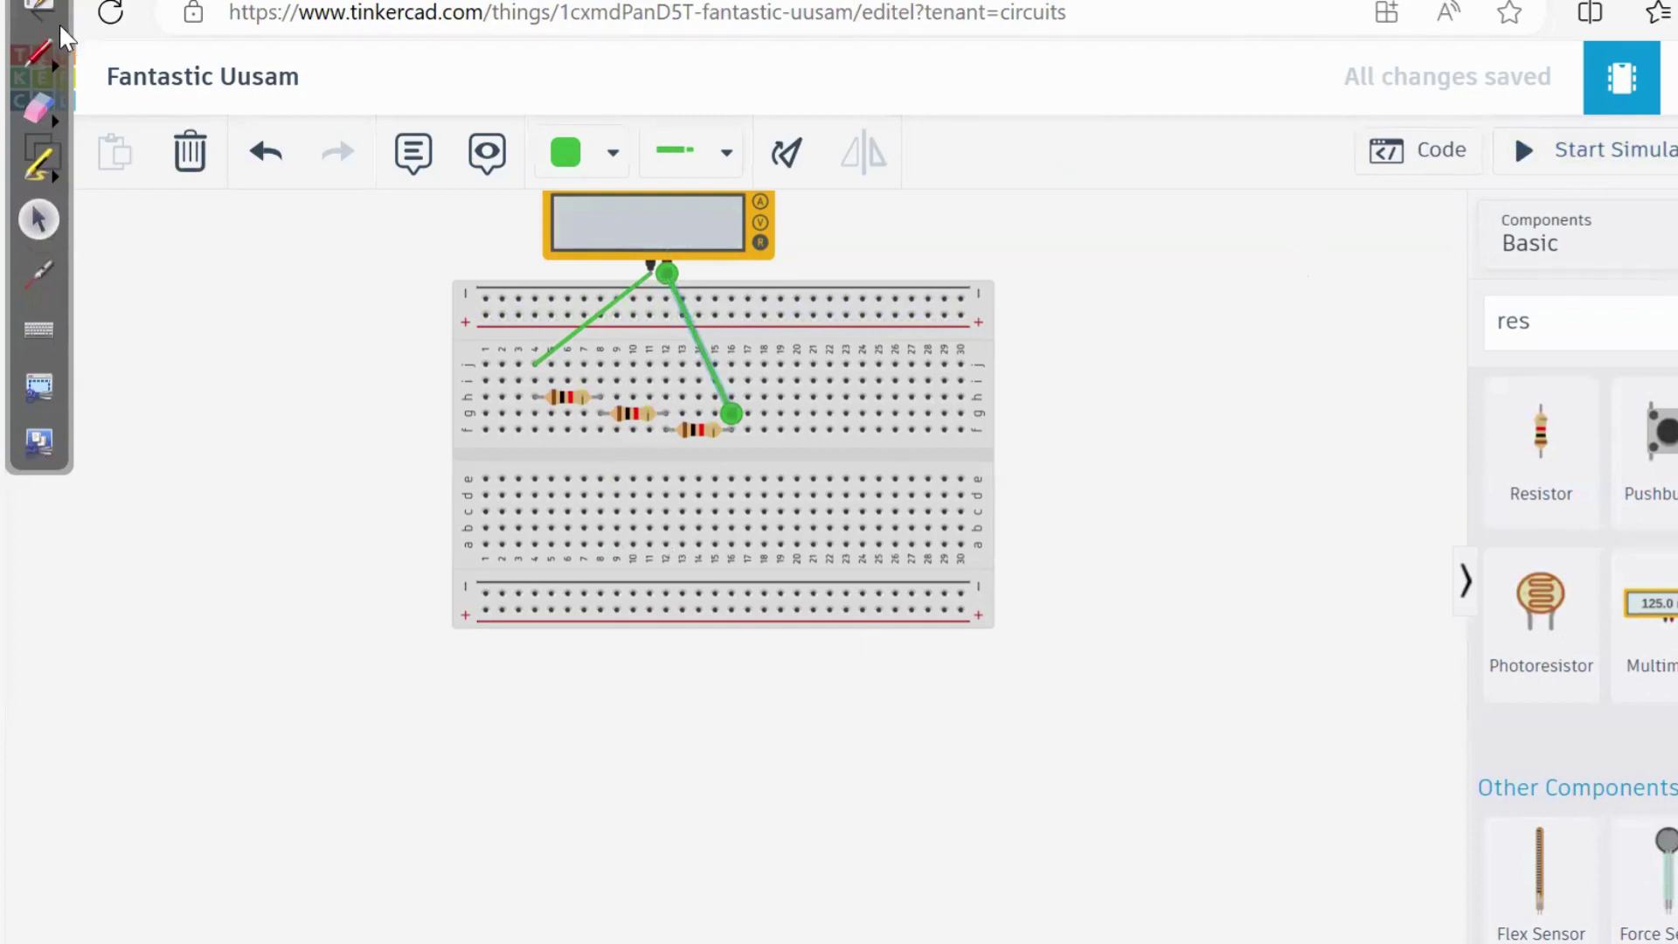
- Handwrite the series formula Rnet = R1 + R2 + R3 in red beside the breadboard and erase the annotations again
click(58, 65)
click(153, 55)
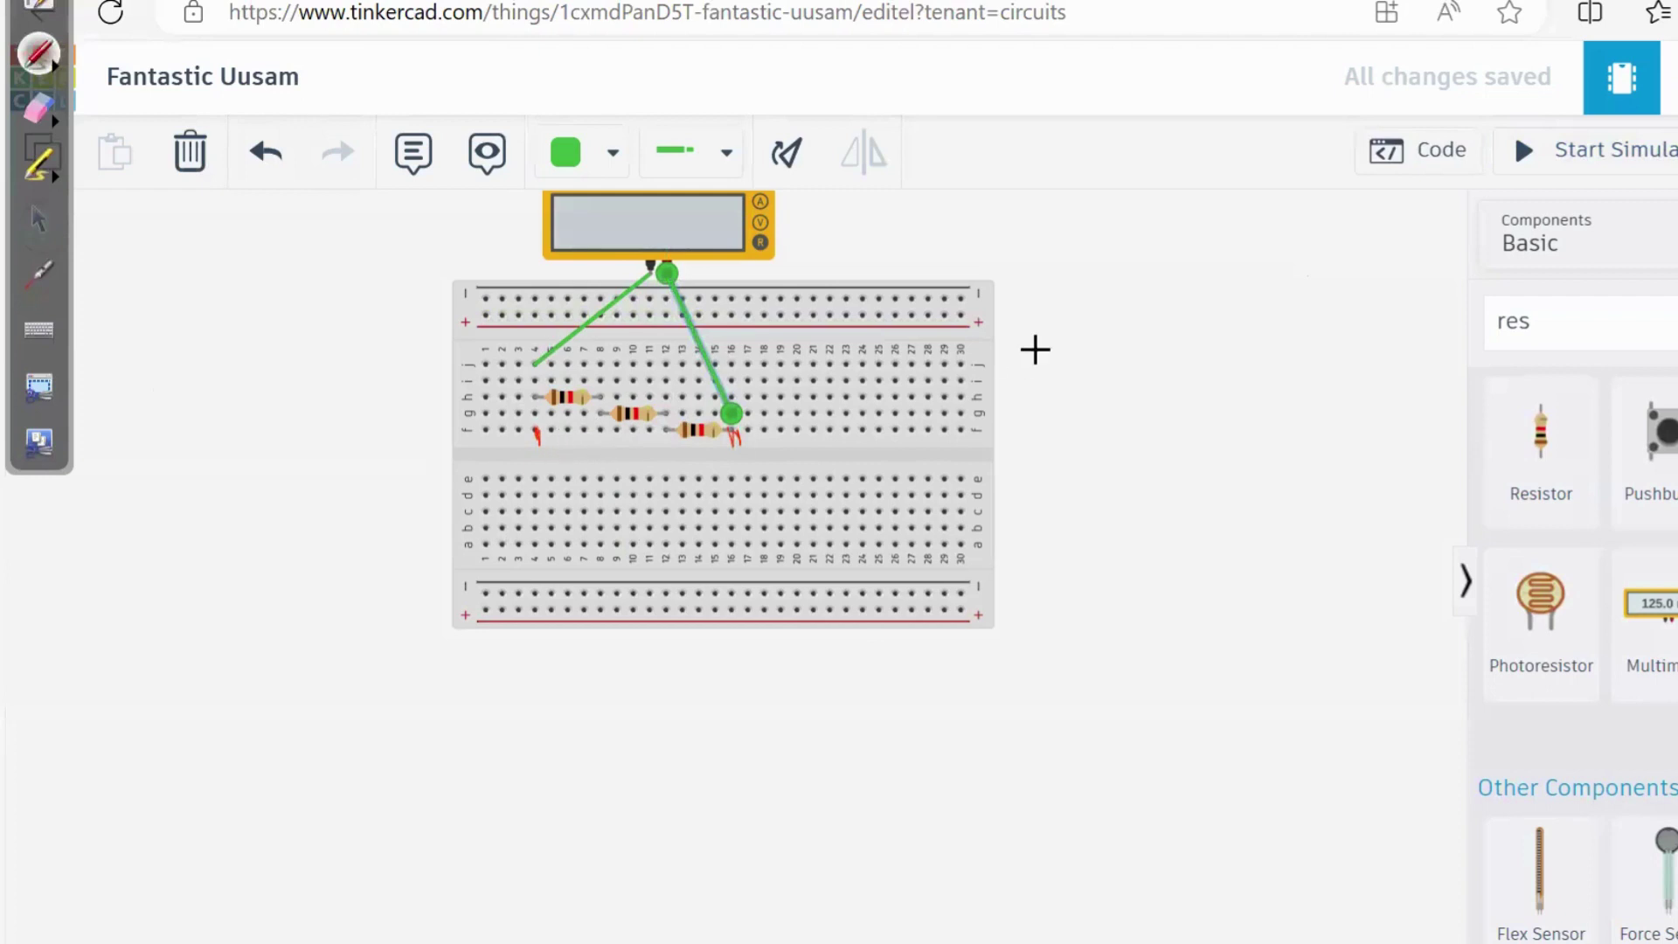
mouse_move(1049, 384)
mouse_down()
mouse_move(1037, 343)
mouse_move(1069, 376)
mouse_move(1144, 341)
mouse_up()
drag(1077, 421, 1103, 414)
drag(1076, 436, 1105, 427)
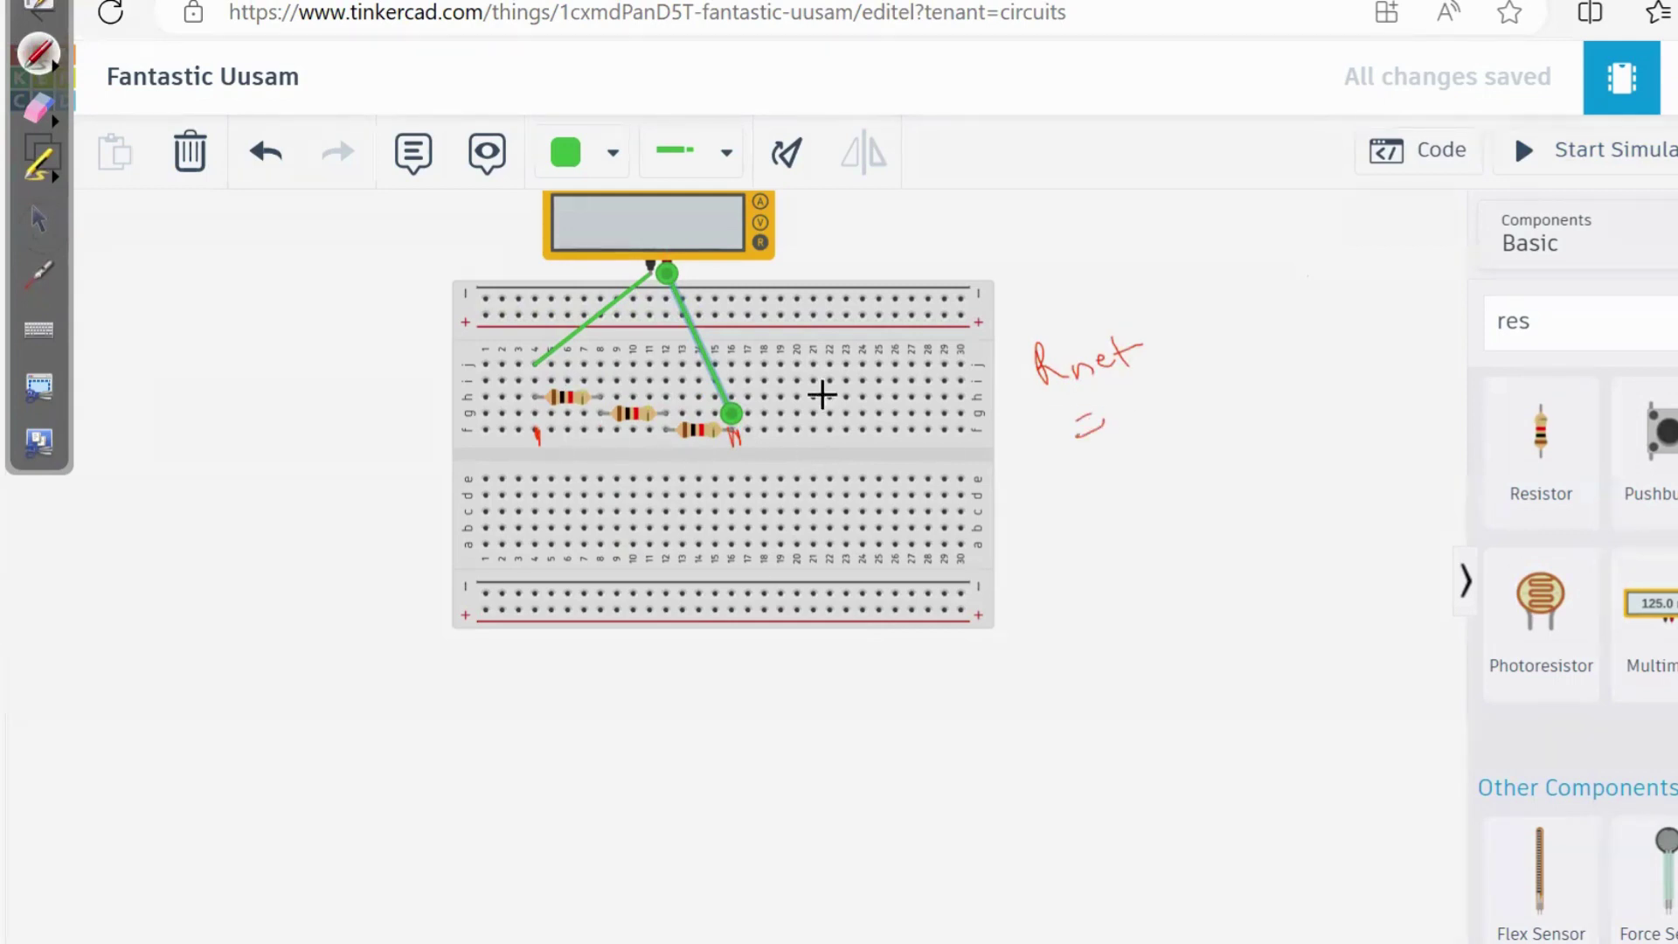
drag(1107, 396, 1141, 421)
mouse_move(1149, 416)
mouse_down()
mouse_move(1182, 388)
mouse_move(1191, 404)
mouse_up()
mouse_move(1204, 342)
mouse_down()
mouse_move(1206, 387)
mouse_move(1328, 316)
mouse_up()
mouse_move(1327, 308)
mouse_down()
mouse_move(1355, 303)
mouse_move(1348, 325)
mouse_up()
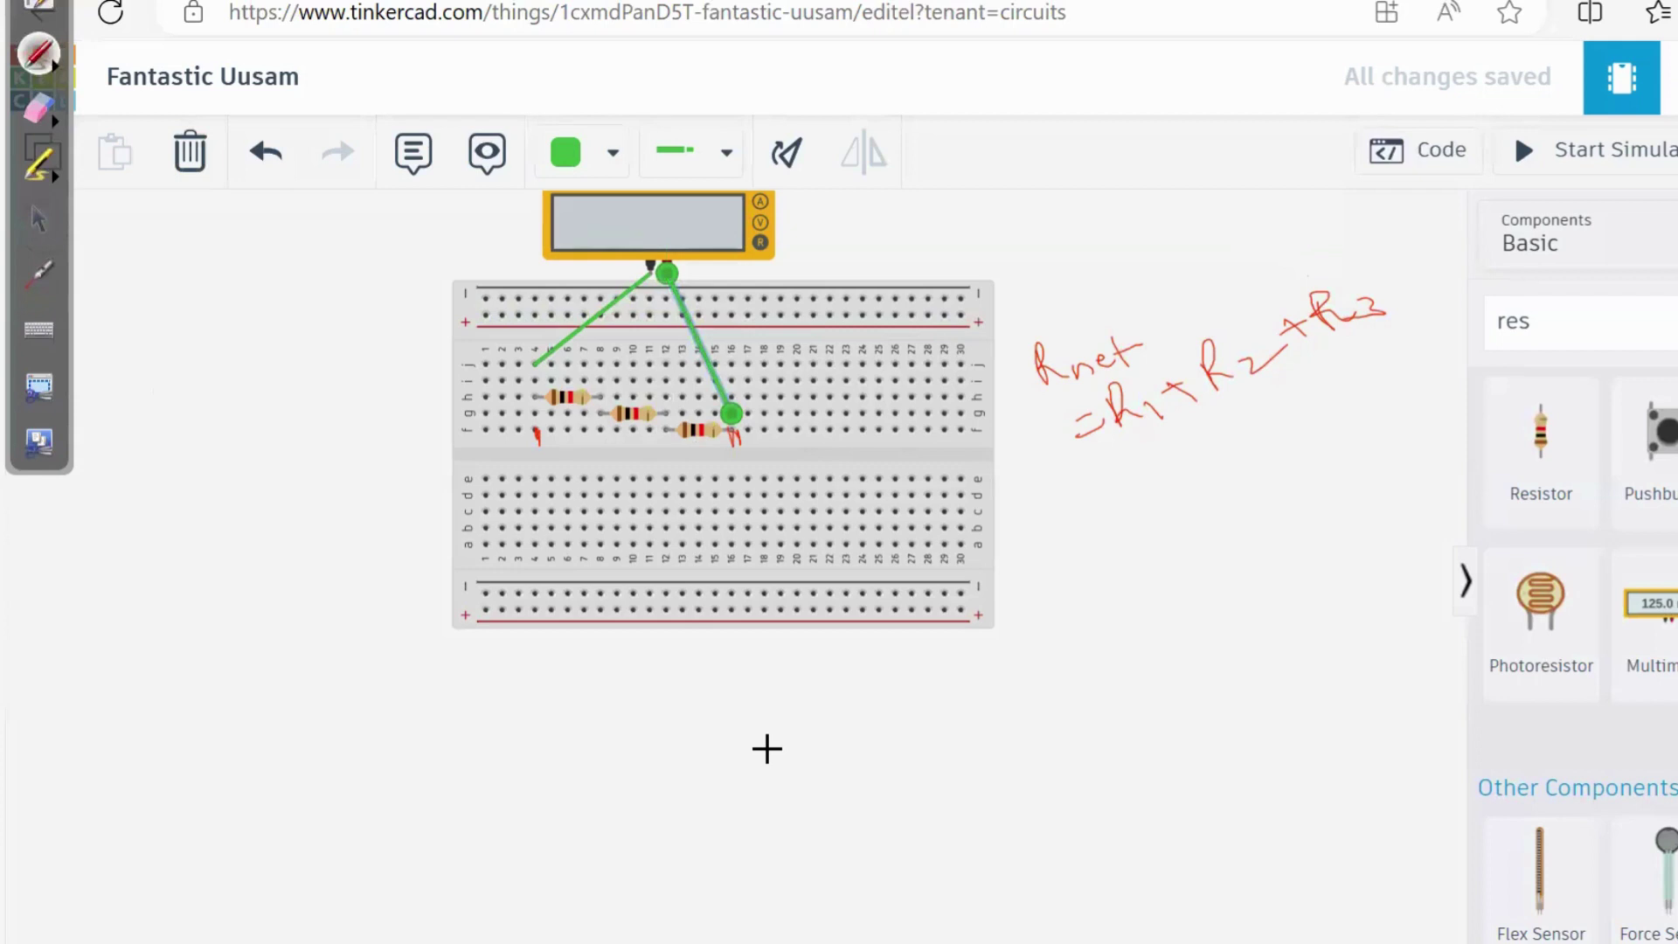
click(38, 156)
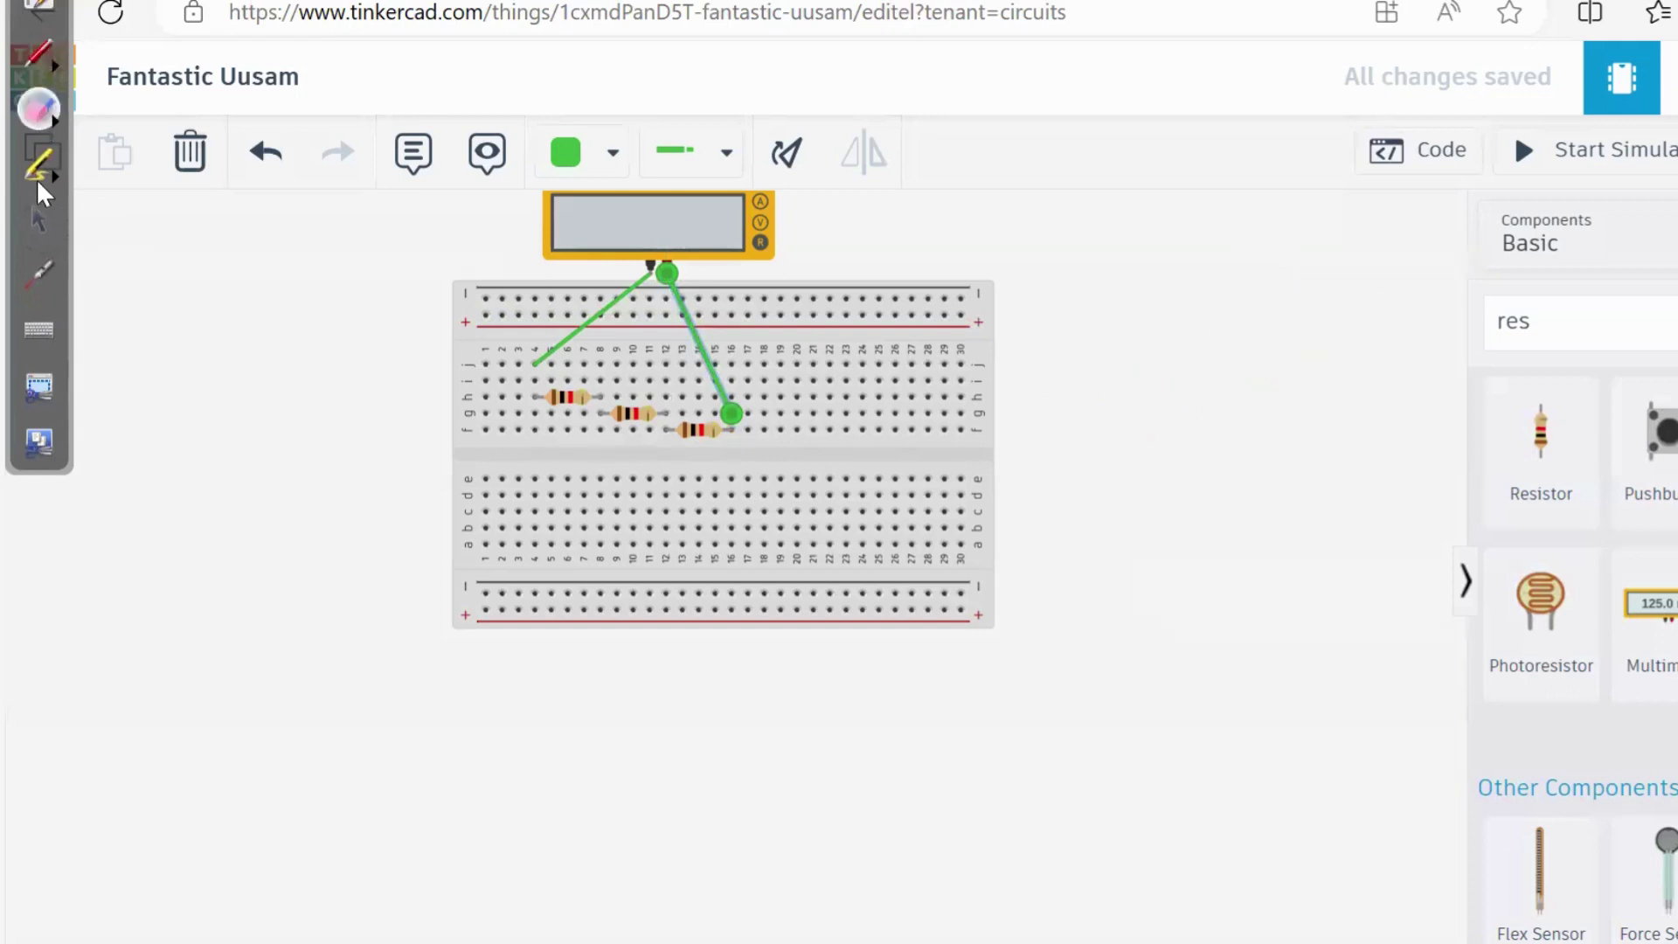
click(36, 220)
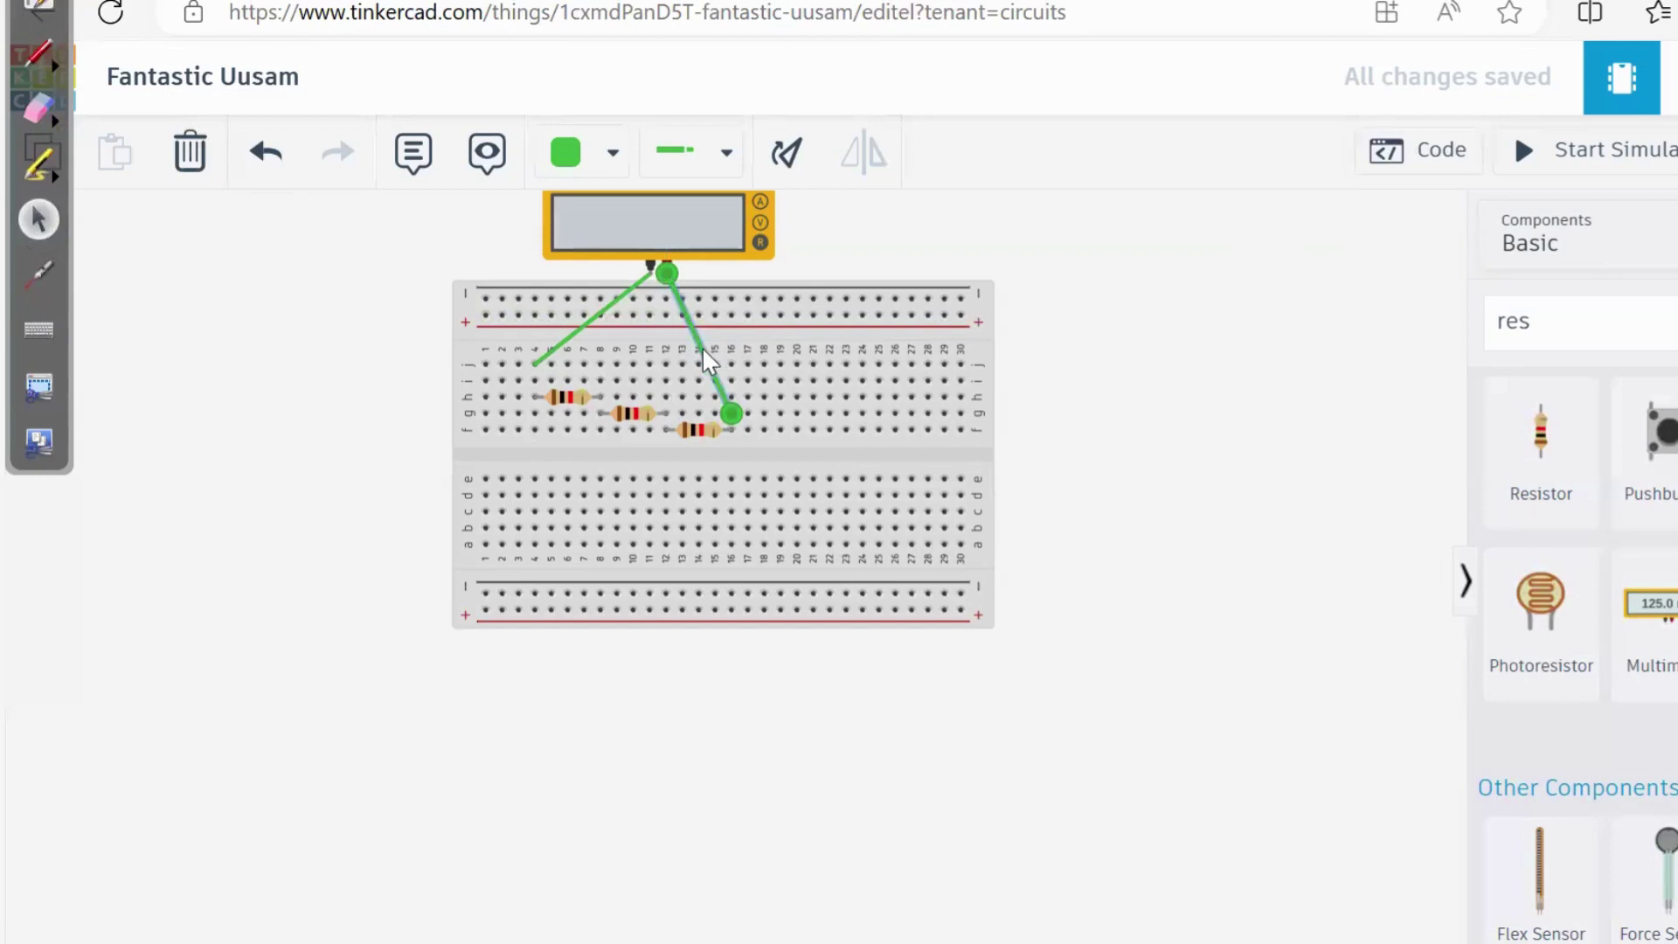
- Delete the multimeter's positive and negative wires to disconnect it from the series resistors
key(Delete)
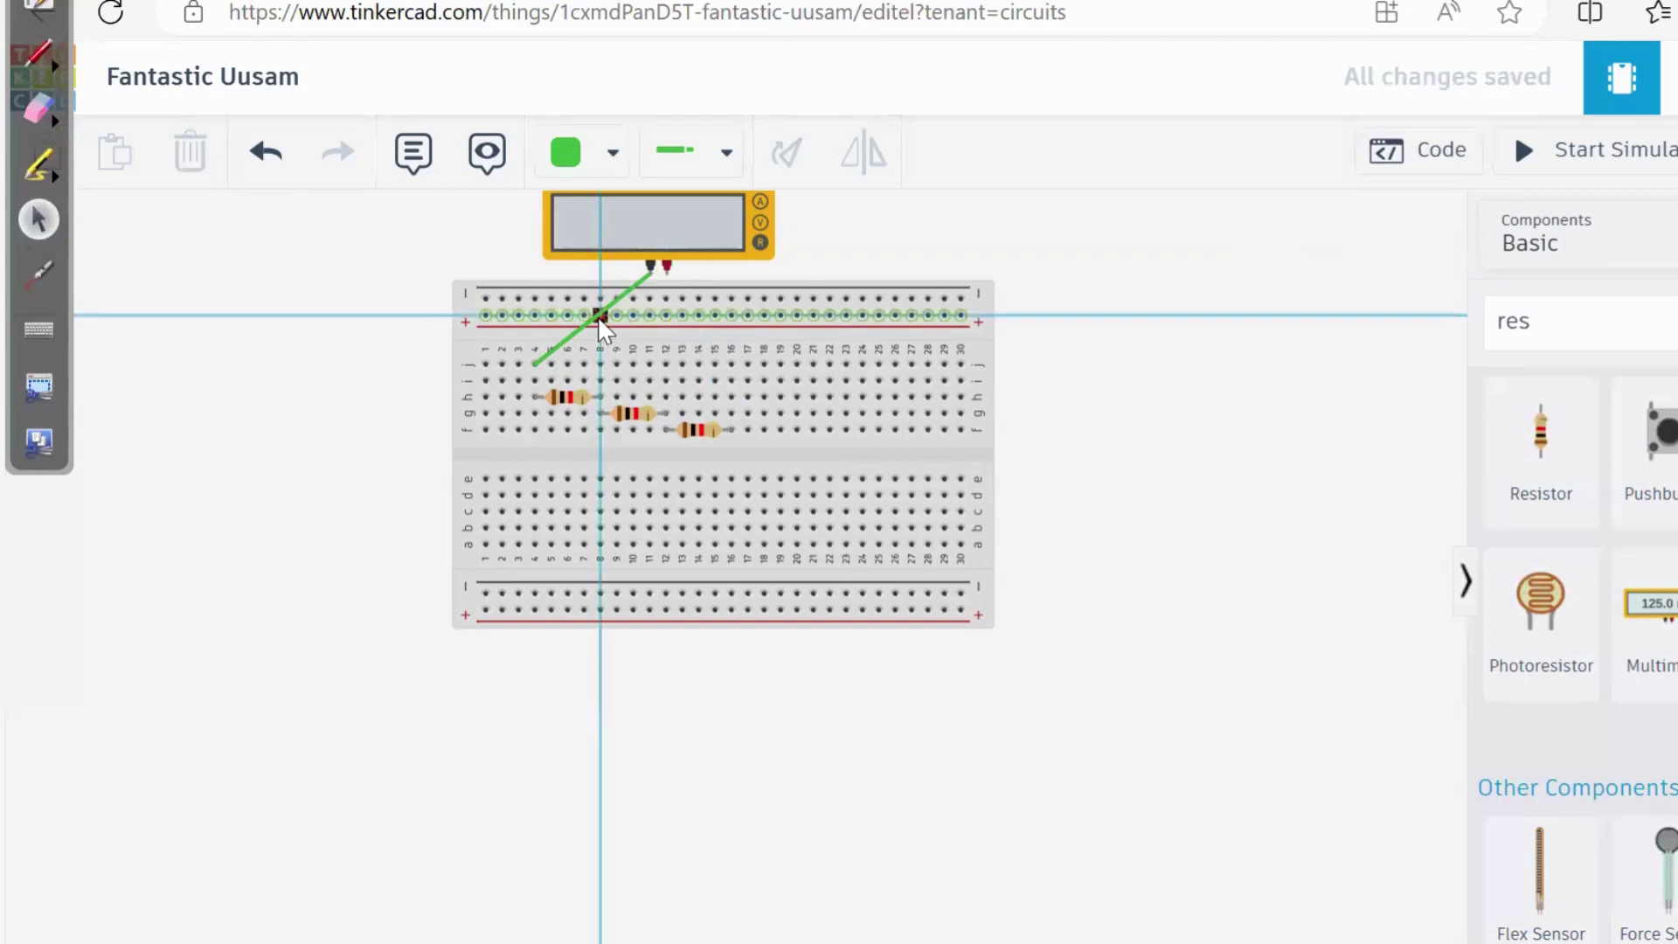
key(Escape)
click(600, 308)
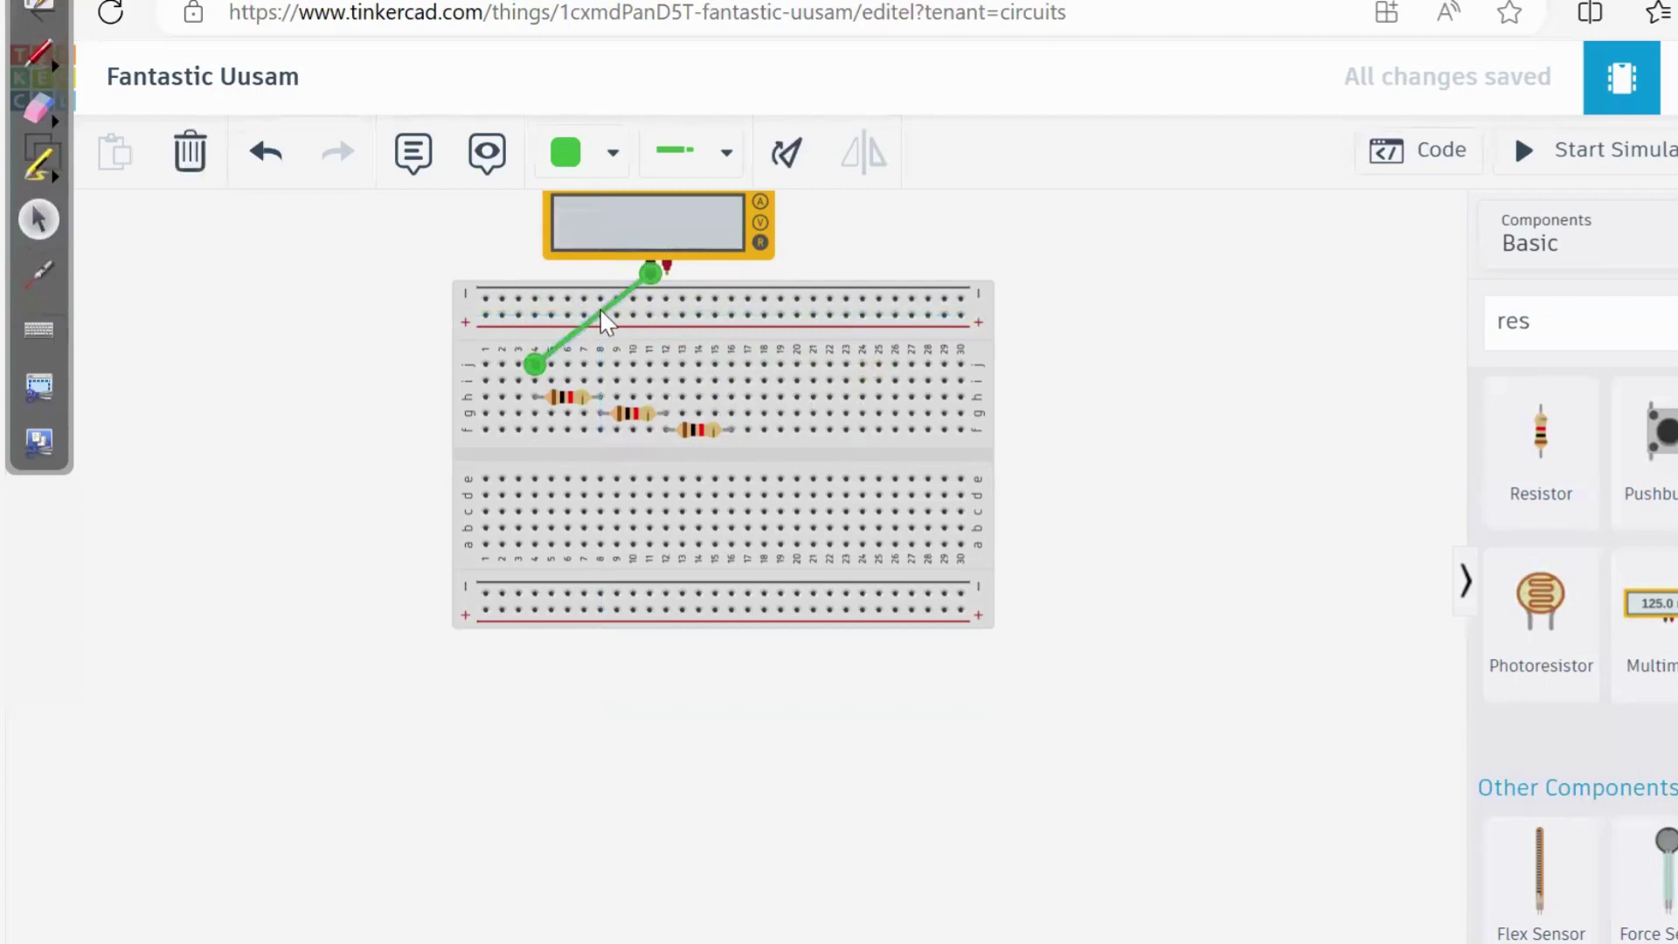
key(Delete)
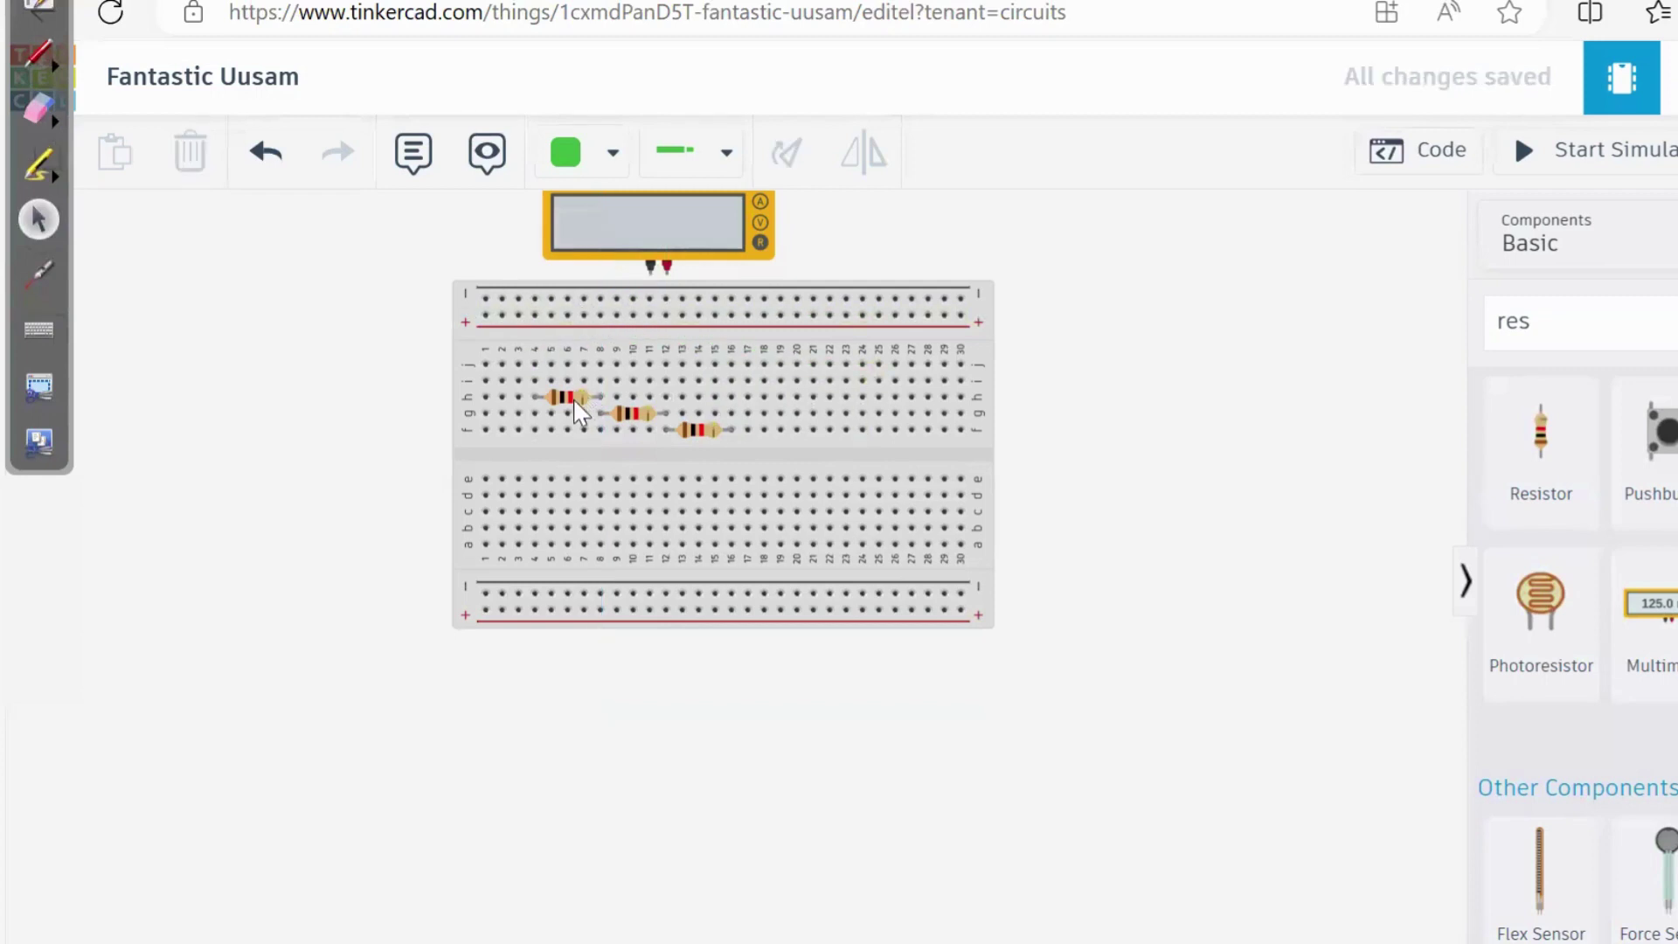
- Place the first two resistors in parallel across columns 6 to 10, the first in row h and the second in row g
click(577, 393)
drag(577, 393, 596, 367)
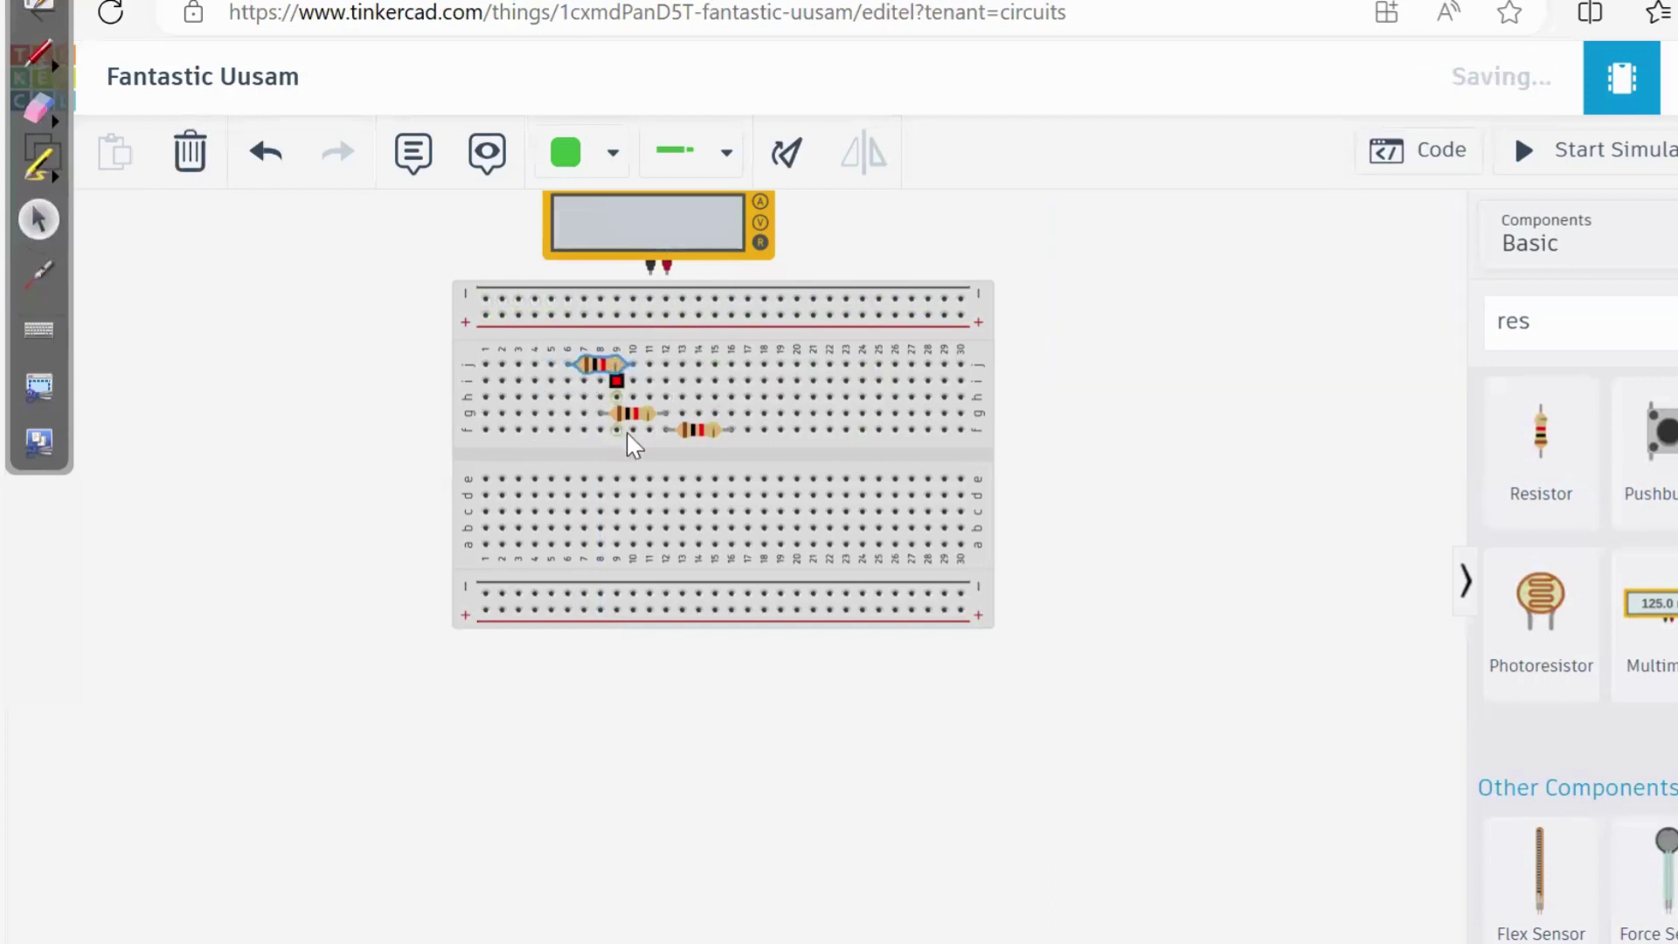
click(639, 416)
drag(638, 416, 600, 393)
click(601, 381)
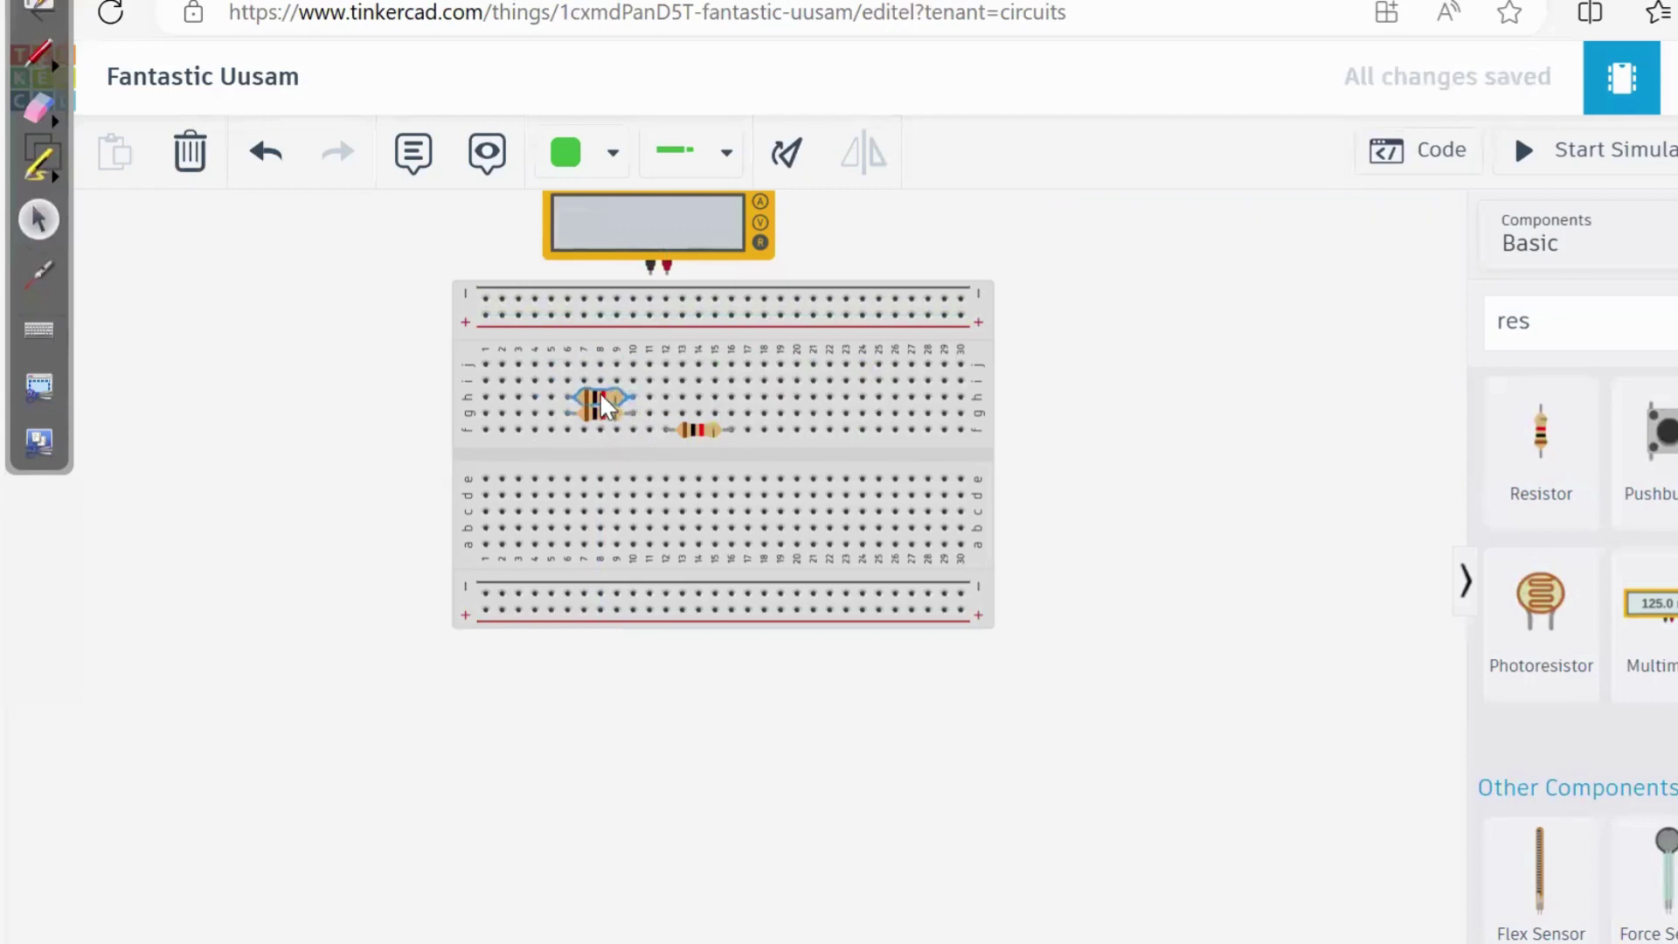
- Wire the multimeter's negative terminal to hole j6 and positive terminal to j10, and run and stop the simulation to measure the two parallel resistors
click(651, 273)
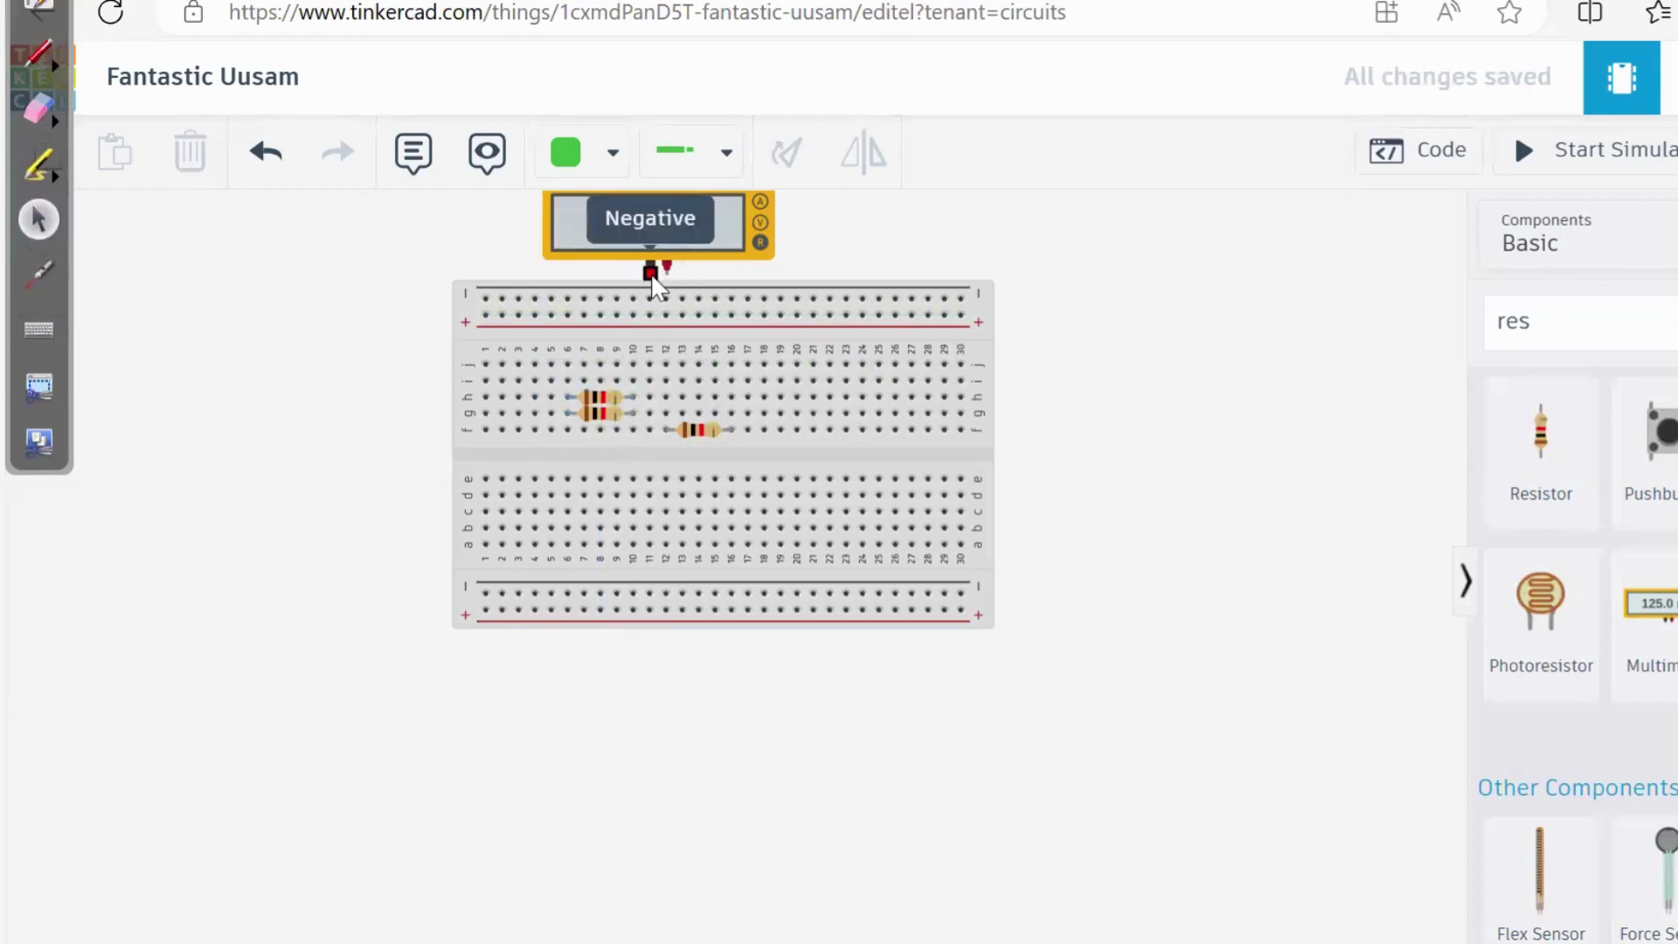
click(566, 366)
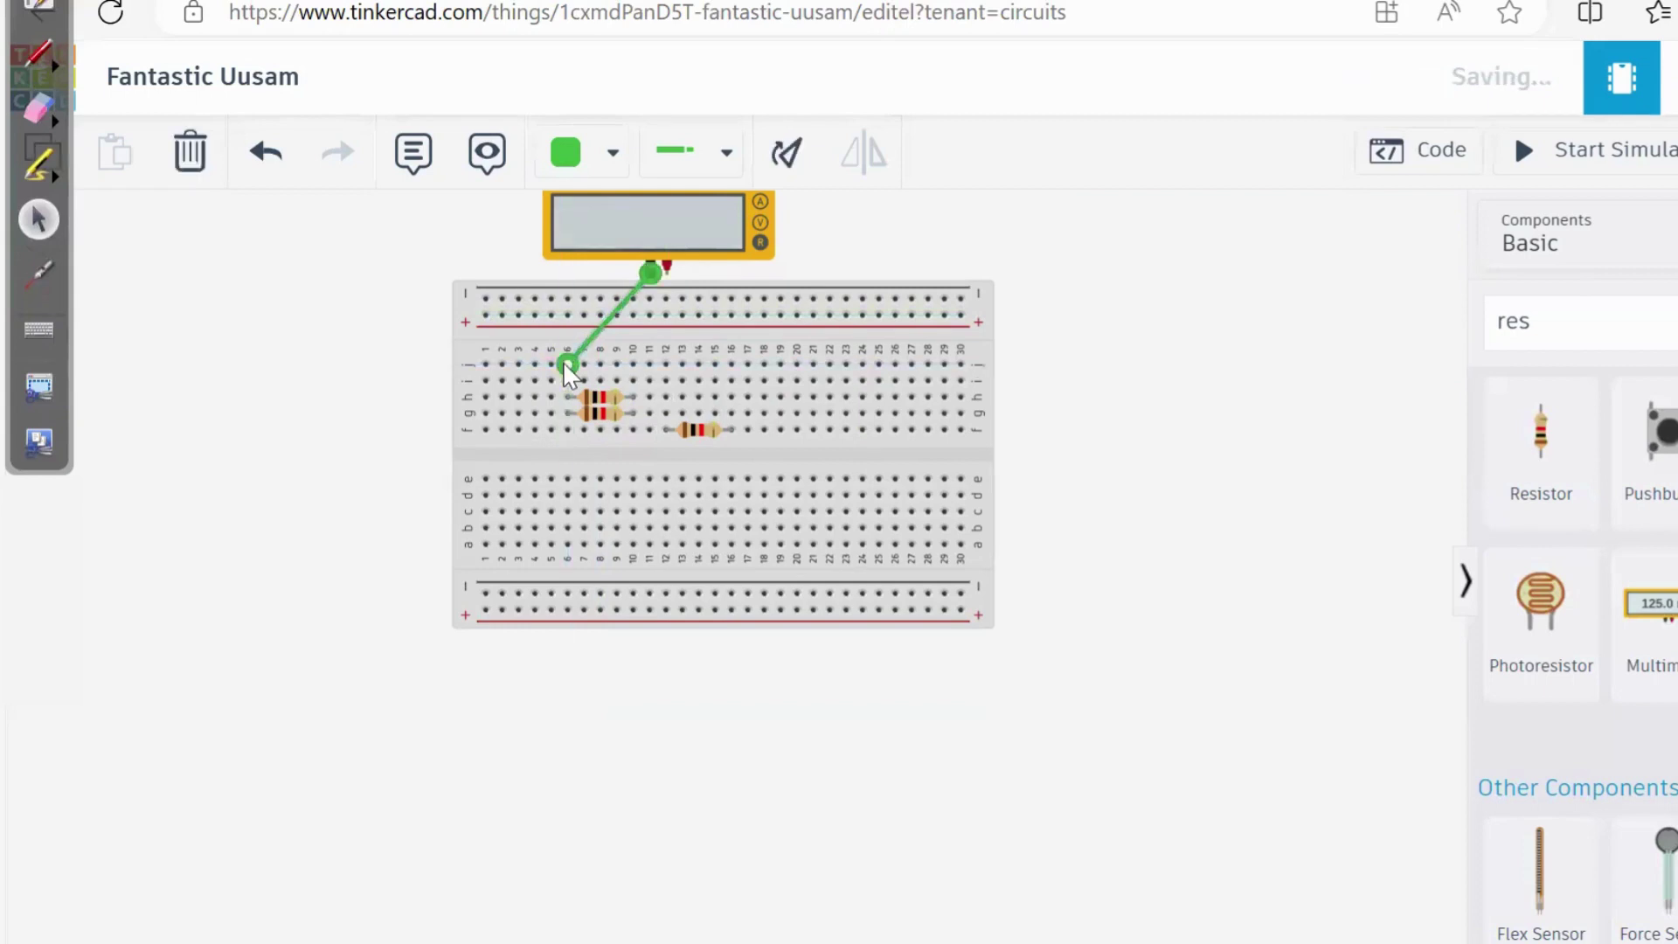
click(667, 274)
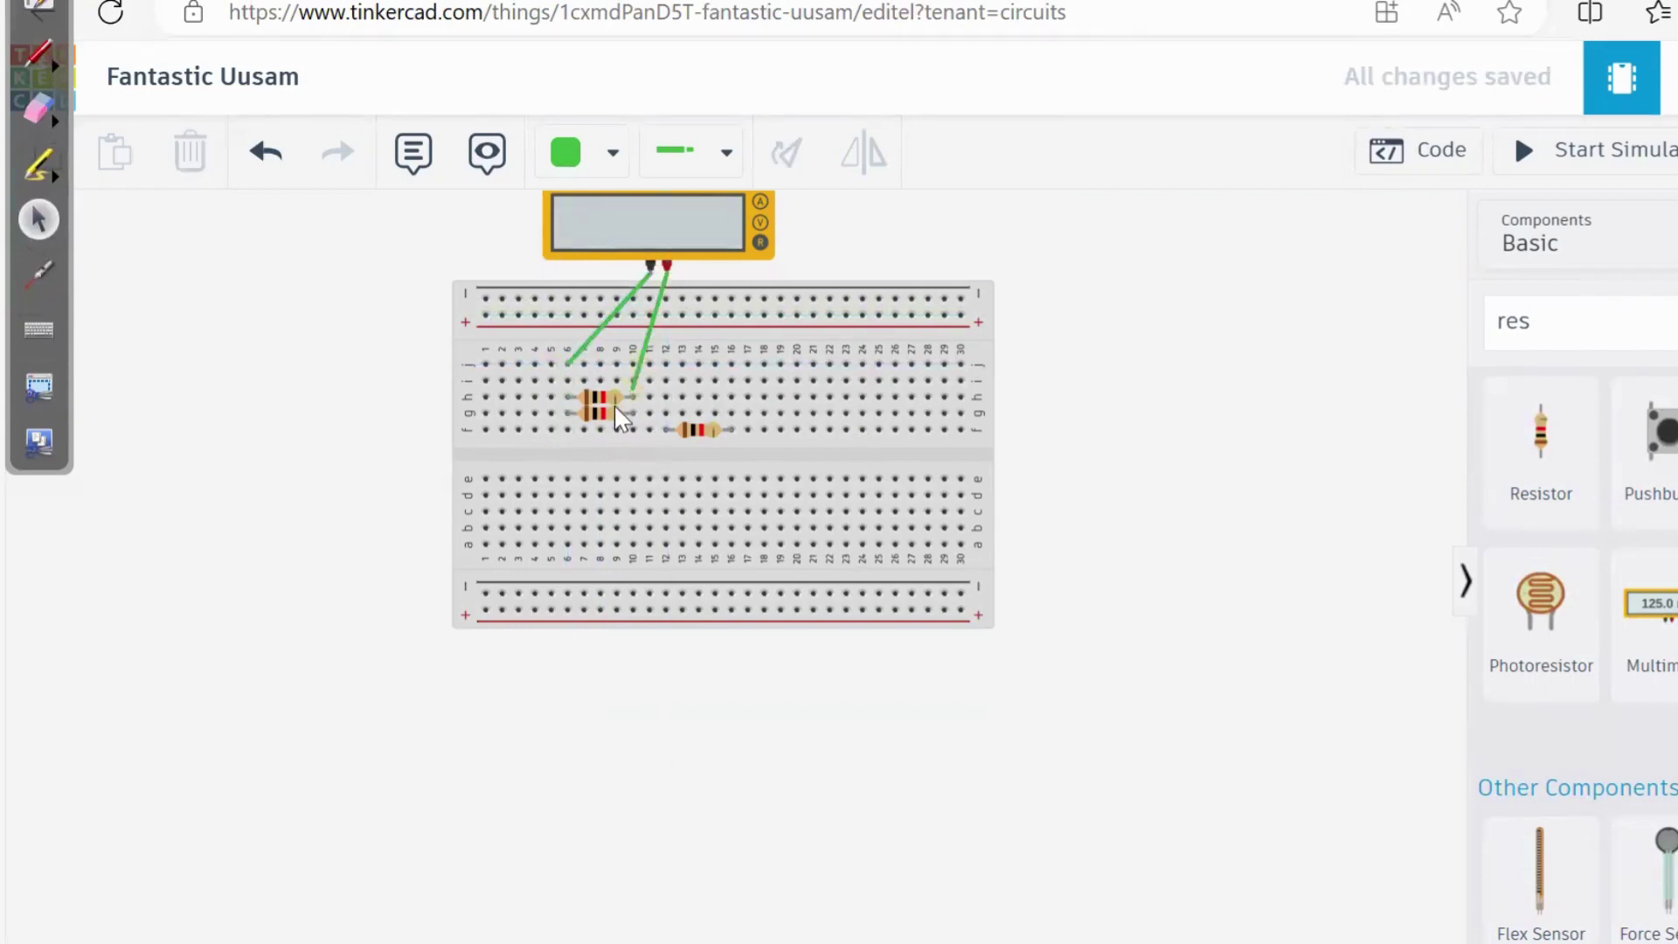
click(634, 364)
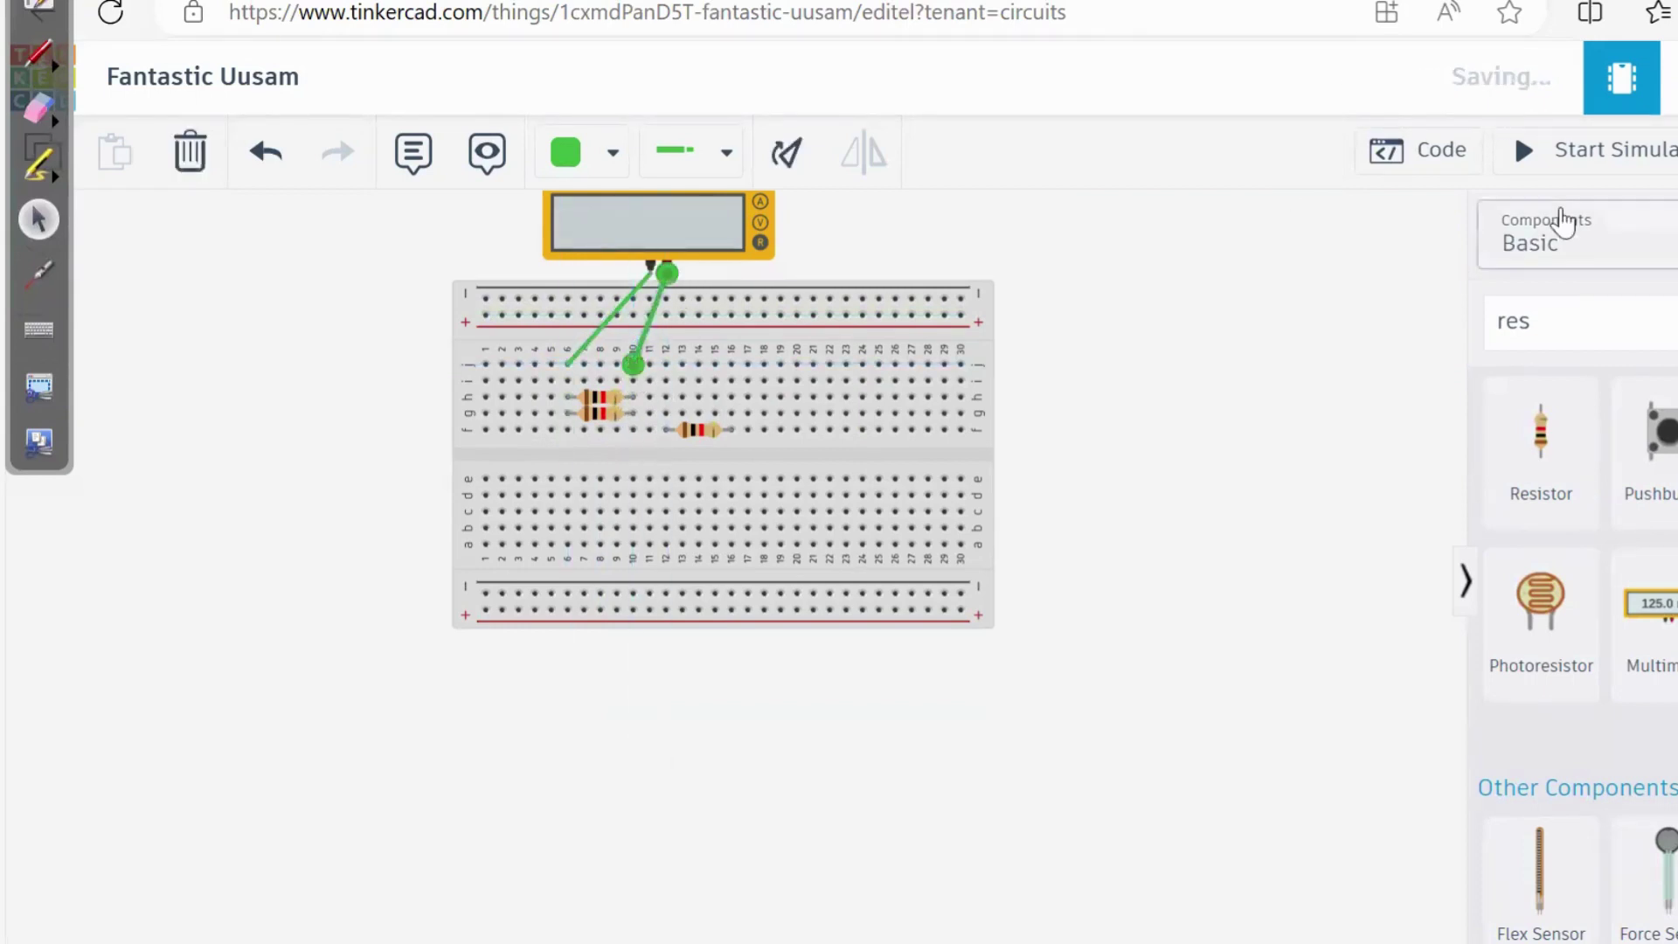
click(1565, 153)
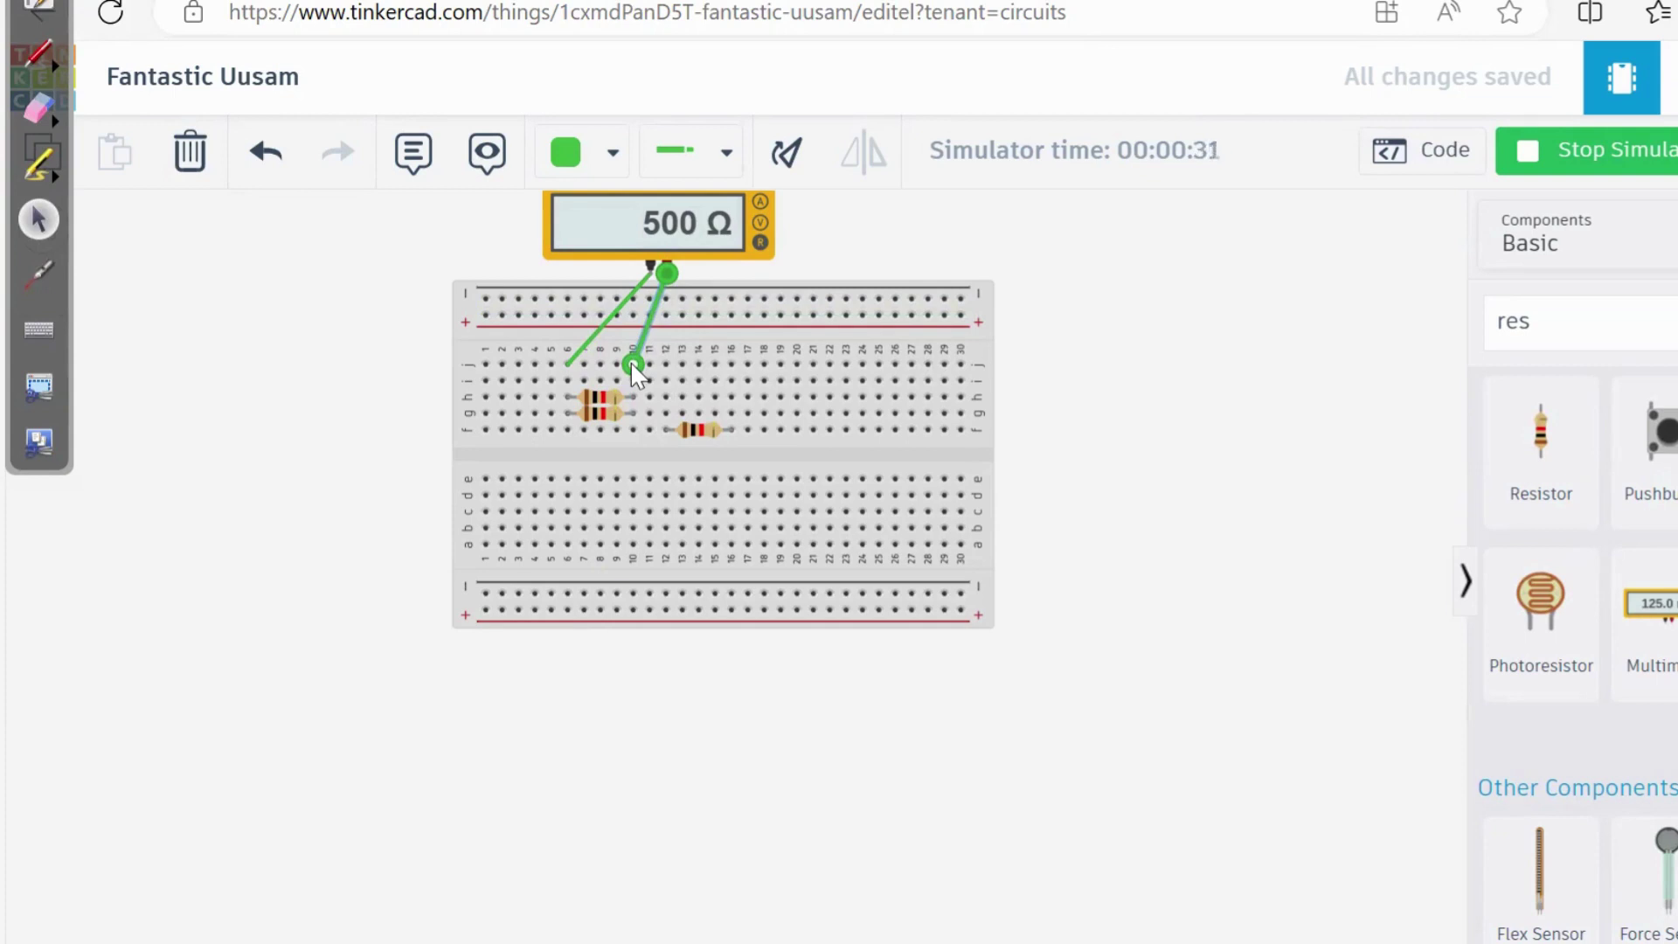
click(1635, 166)
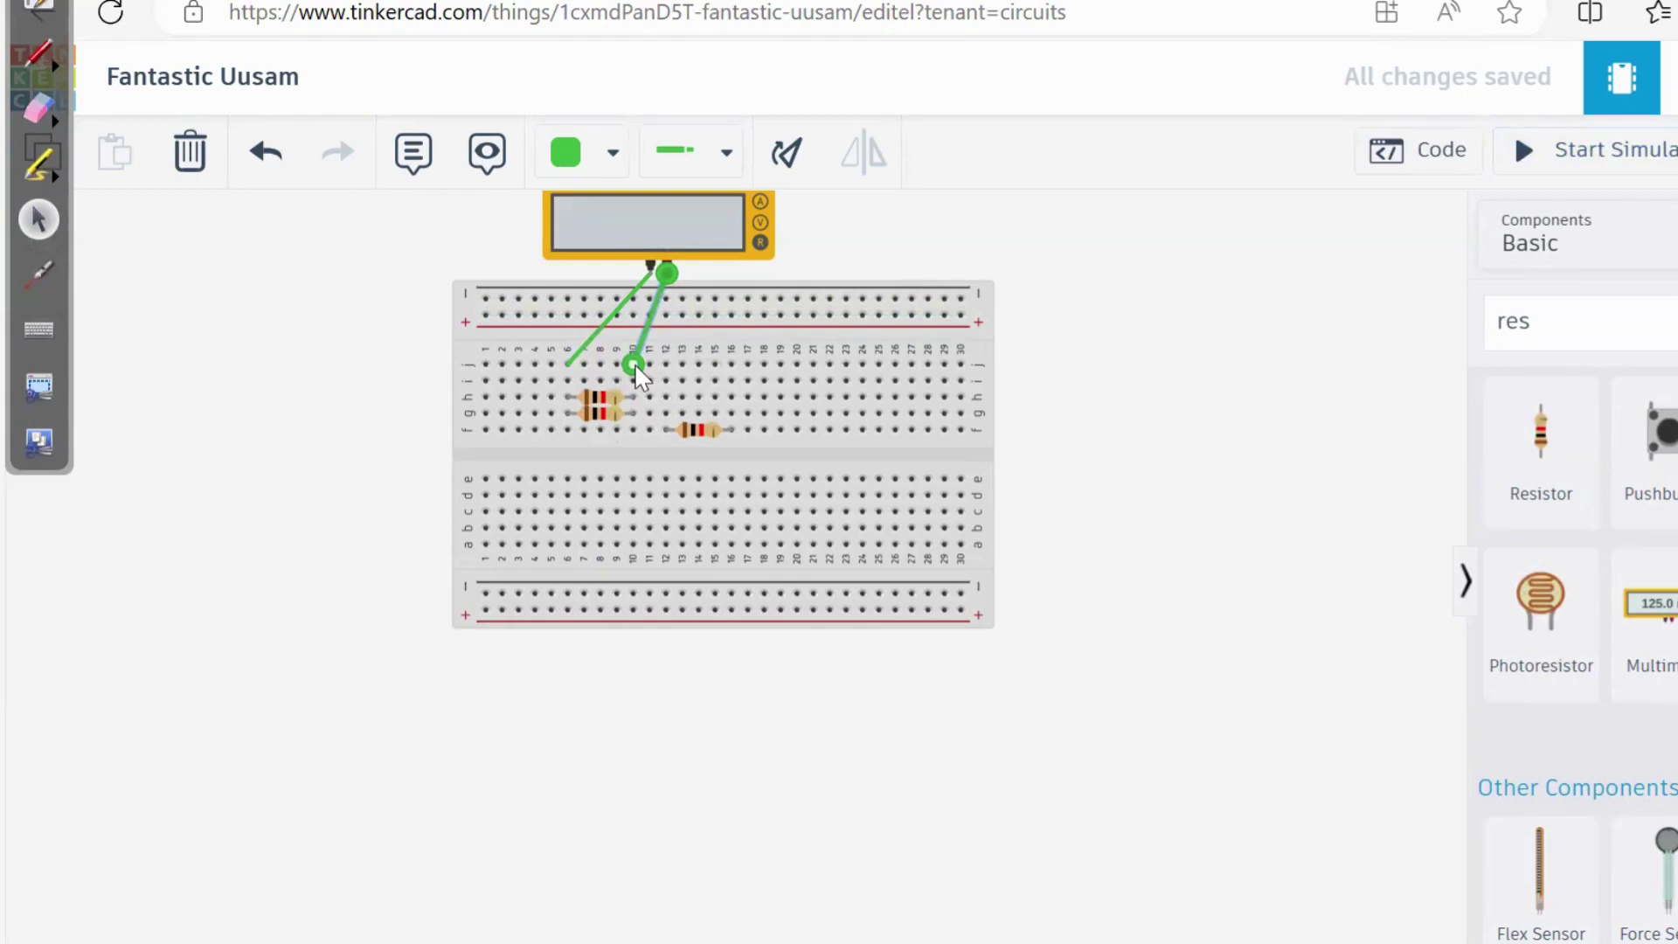
- Remove both multimeter wires and move the third resistor to row i across columns 6 to 10, parallel to the other two
drag(635, 364, 599, 317)
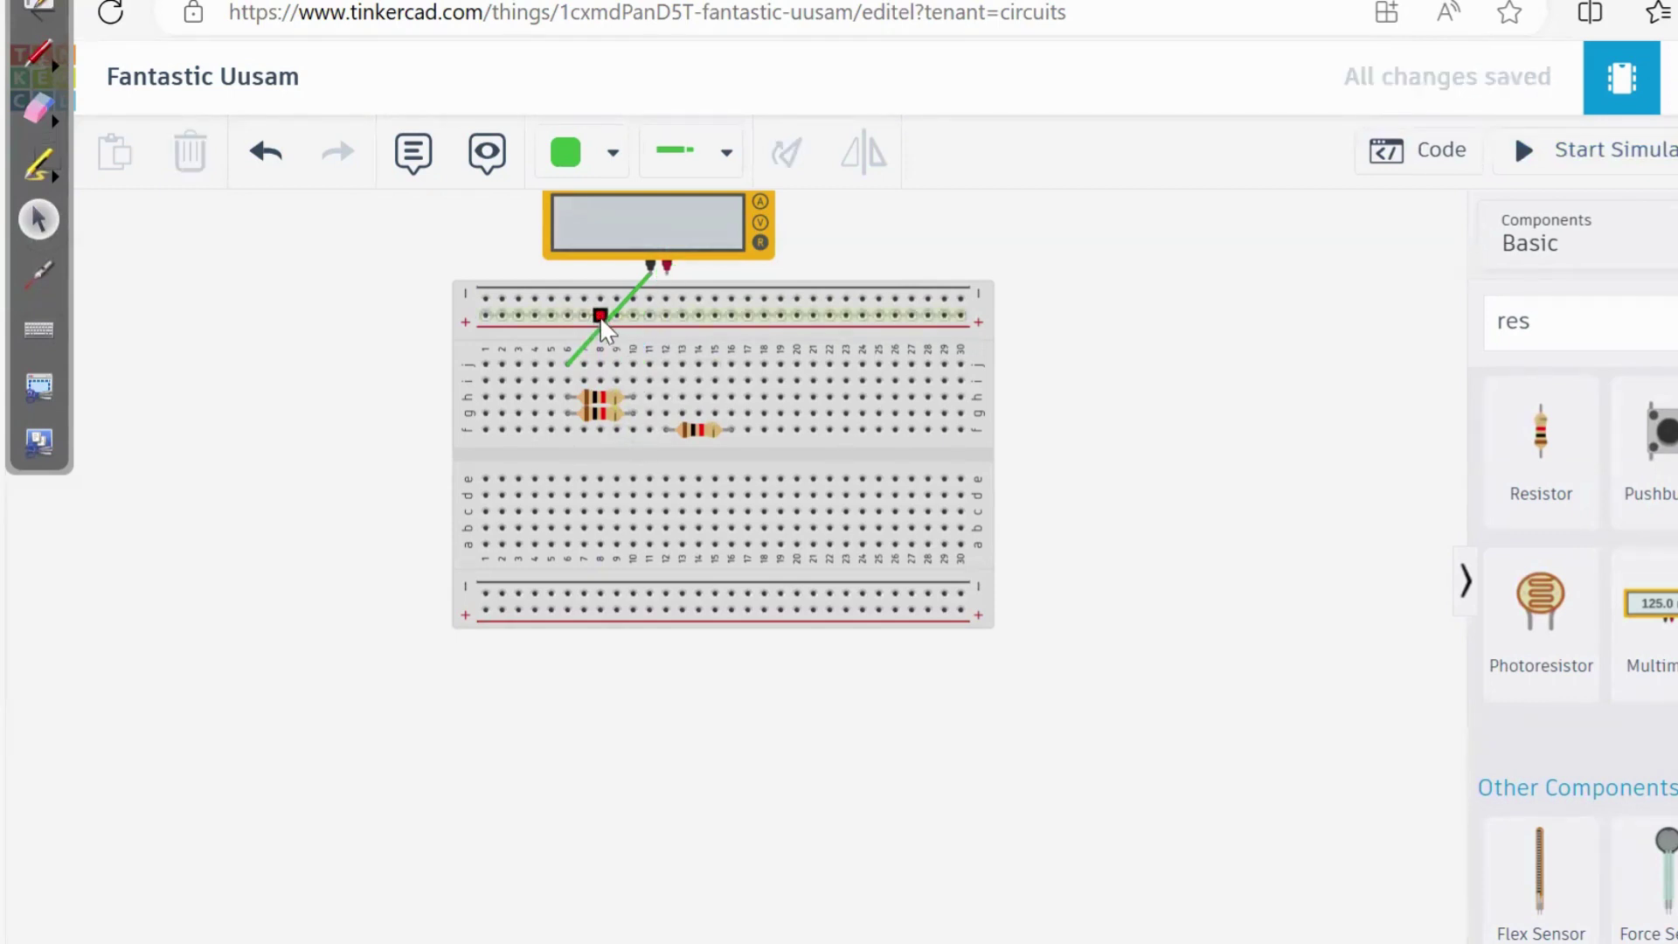
click(600, 316)
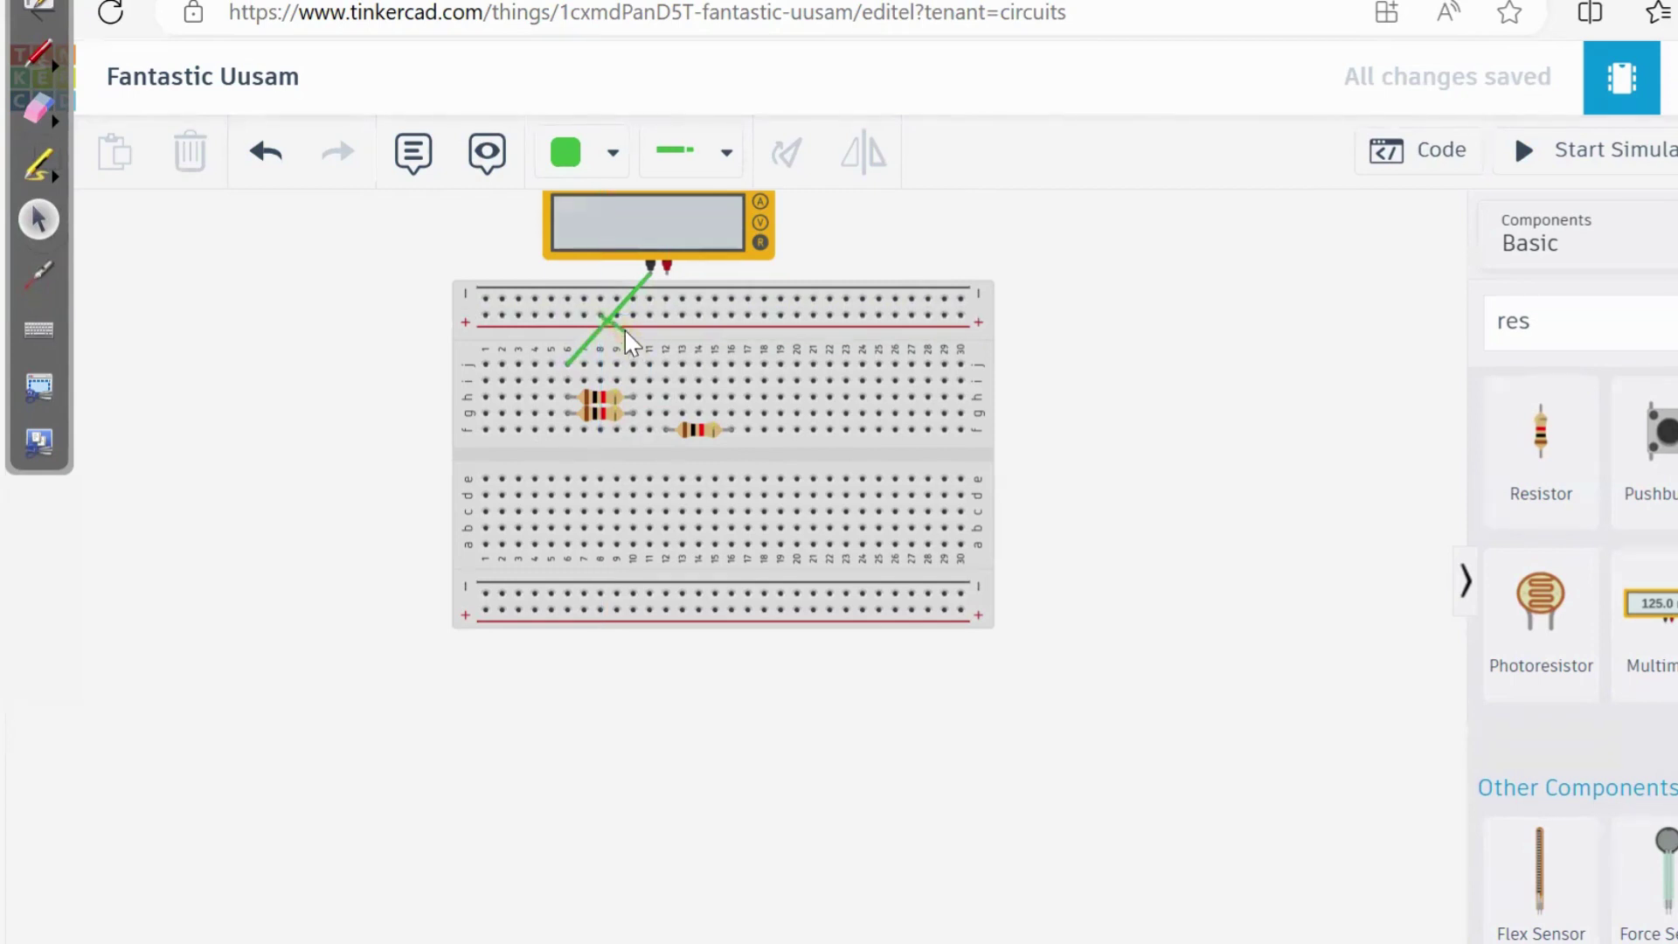
click(622, 329)
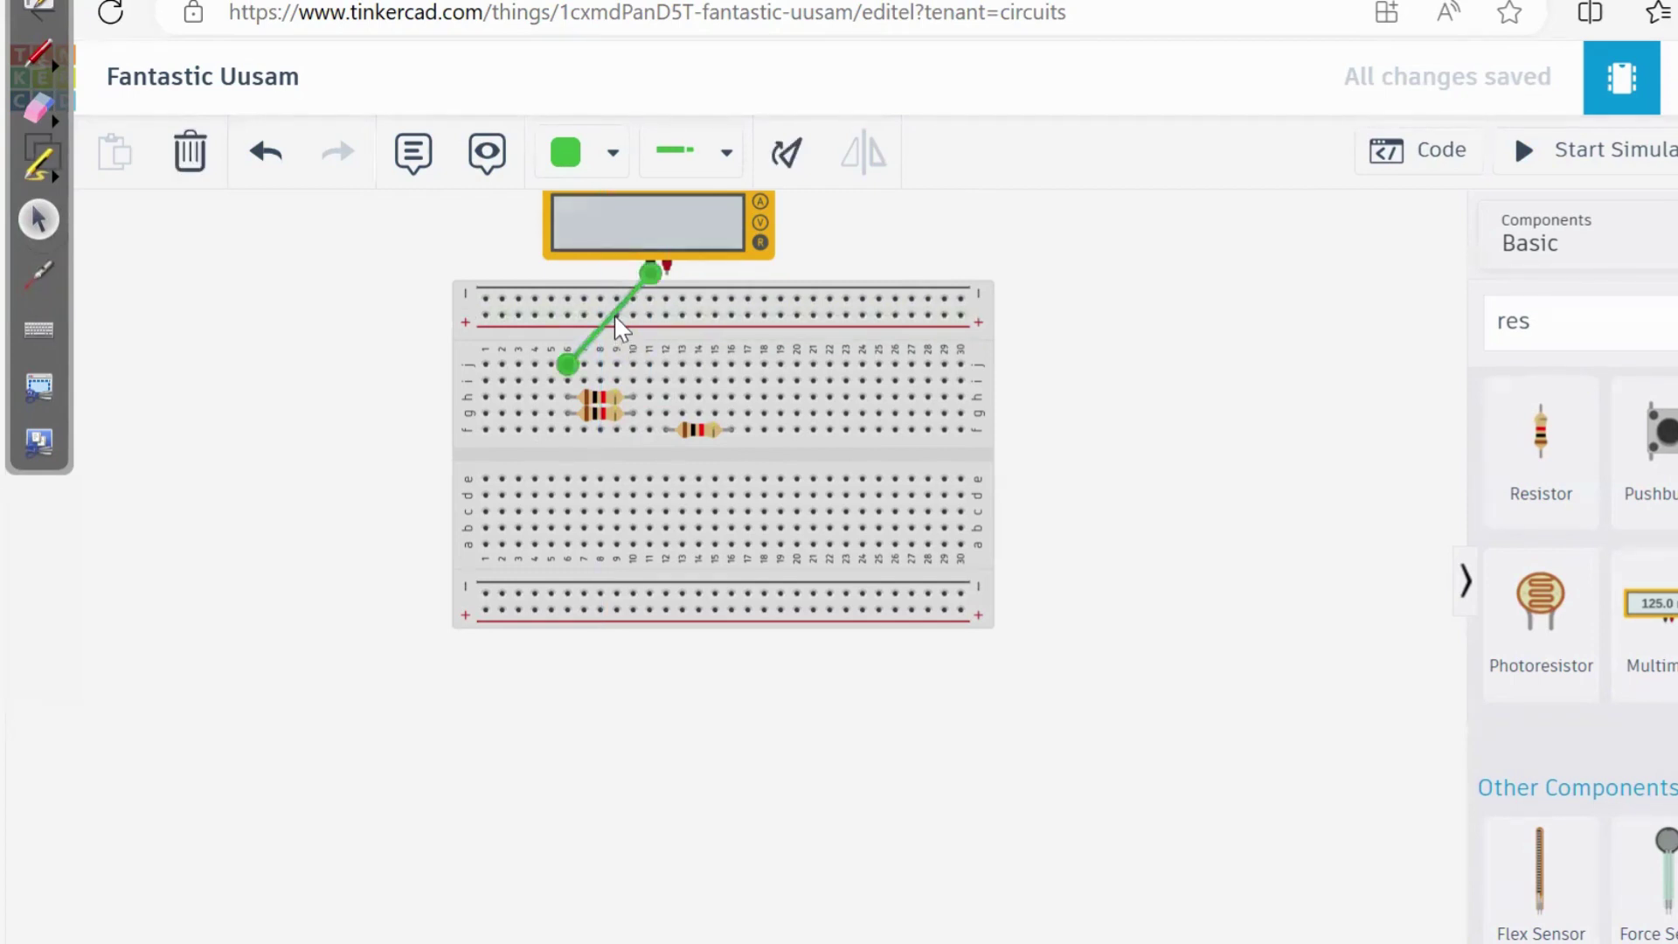
key(Delete)
click(710, 430)
drag(710, 433, 613, 382)
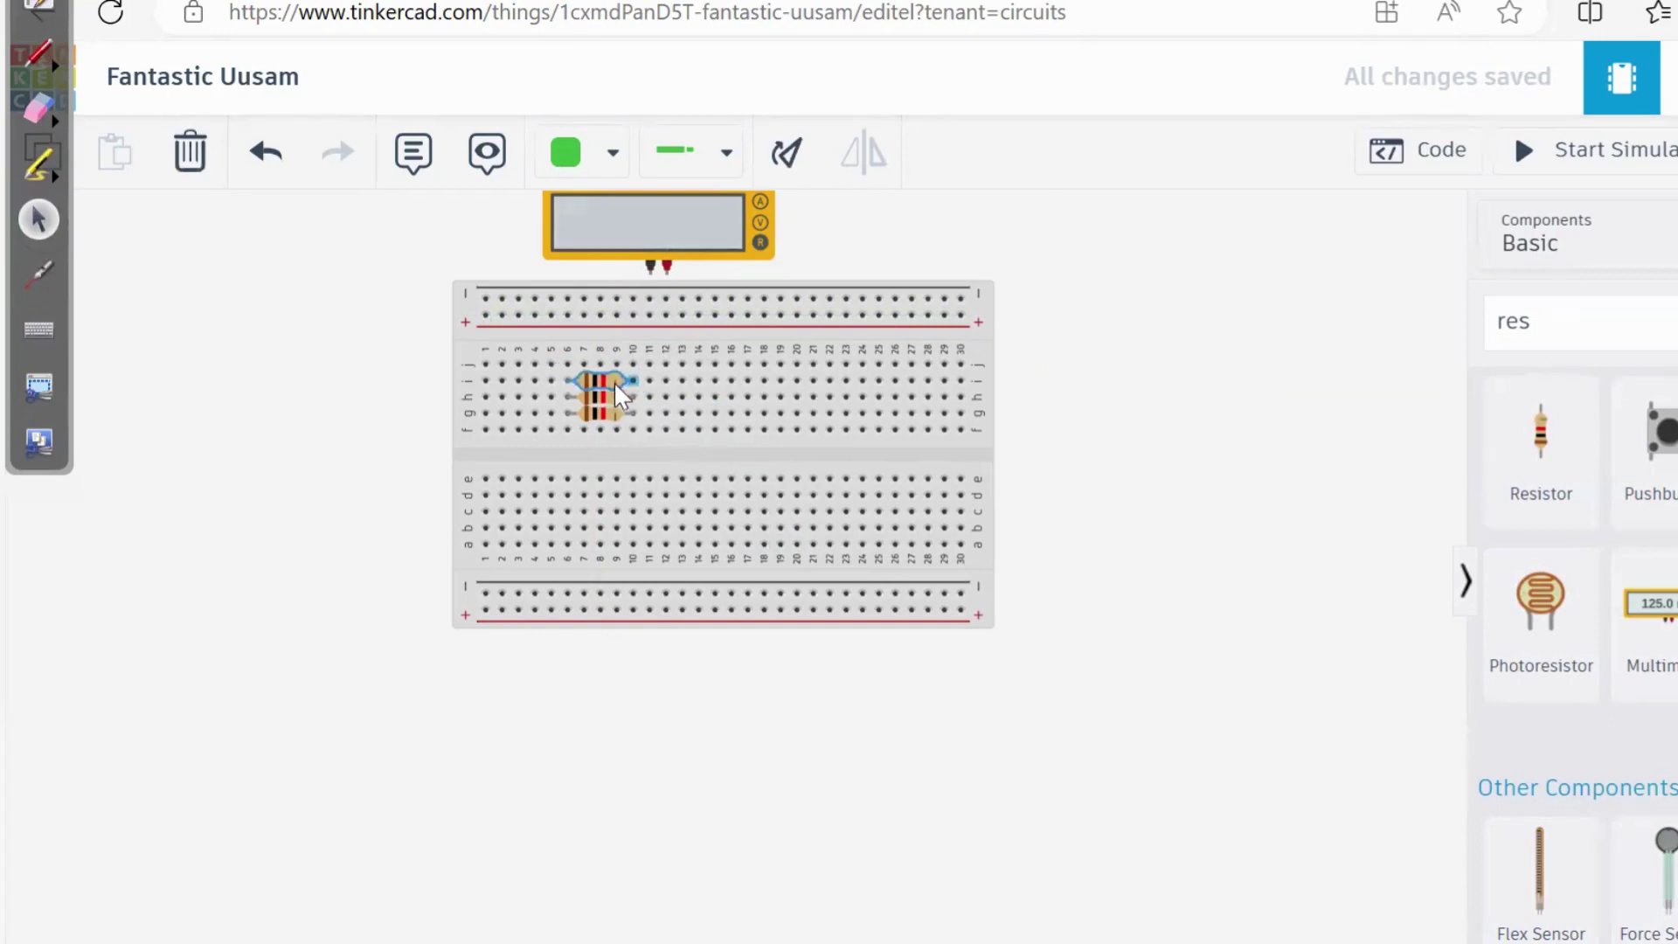
- Wire the multimeter's positive terminal to j10 and negative terminal to j6, and start the simulation to measure the three parallel resistors
click(666, 273)
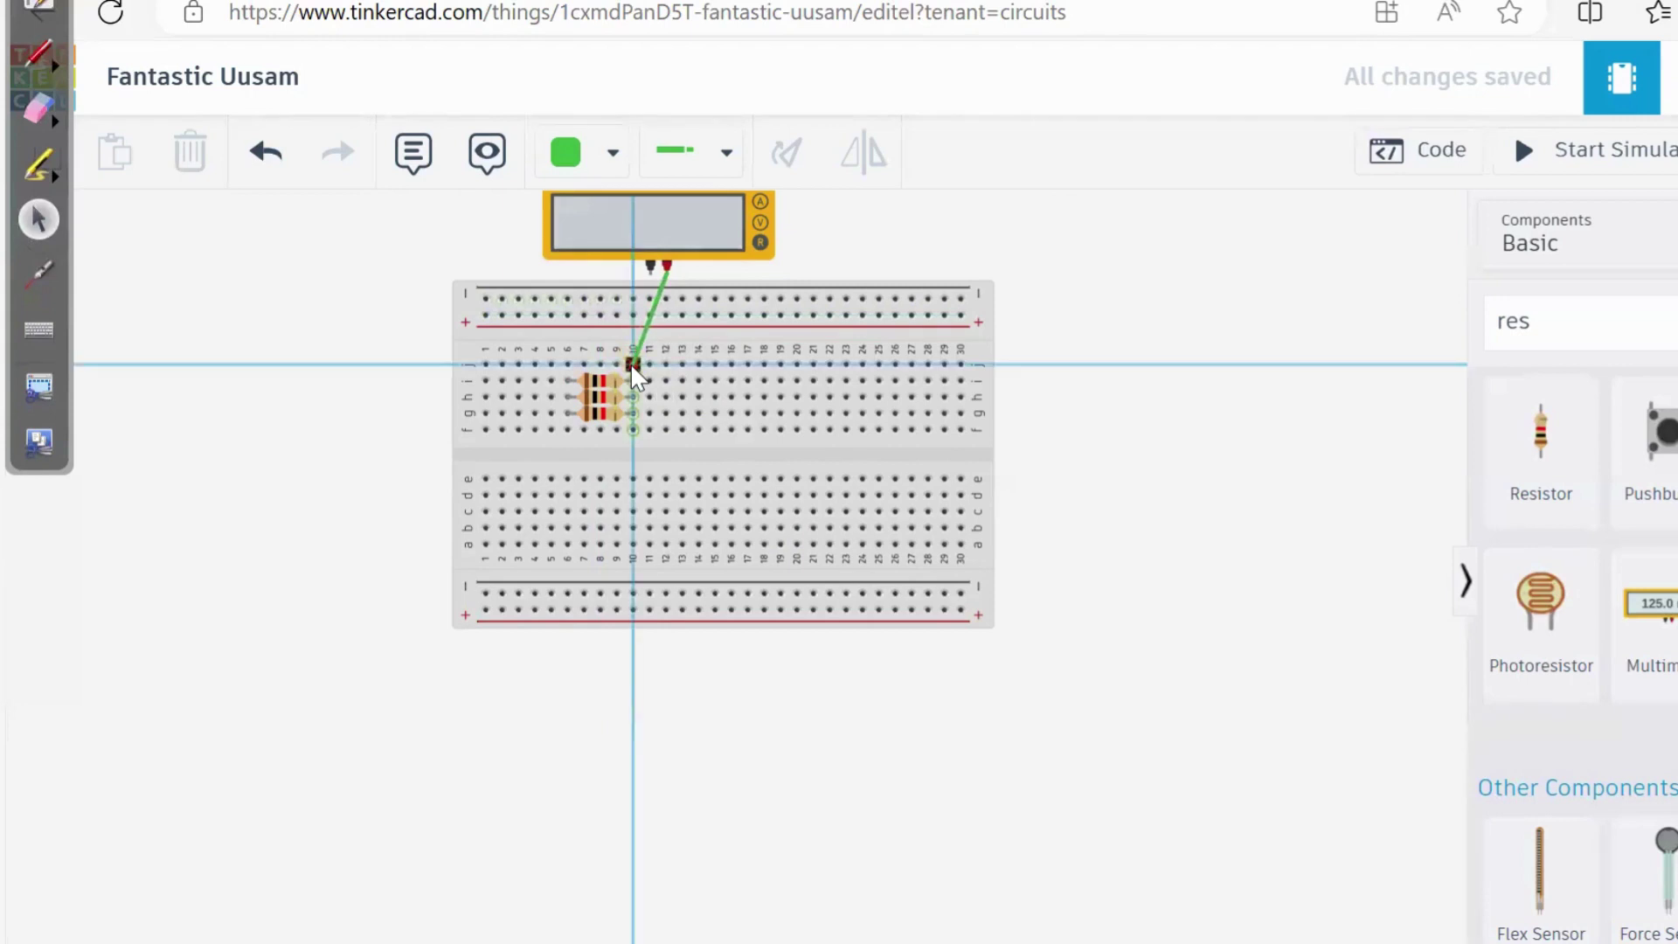
click(631, 364)
click(651, 270)
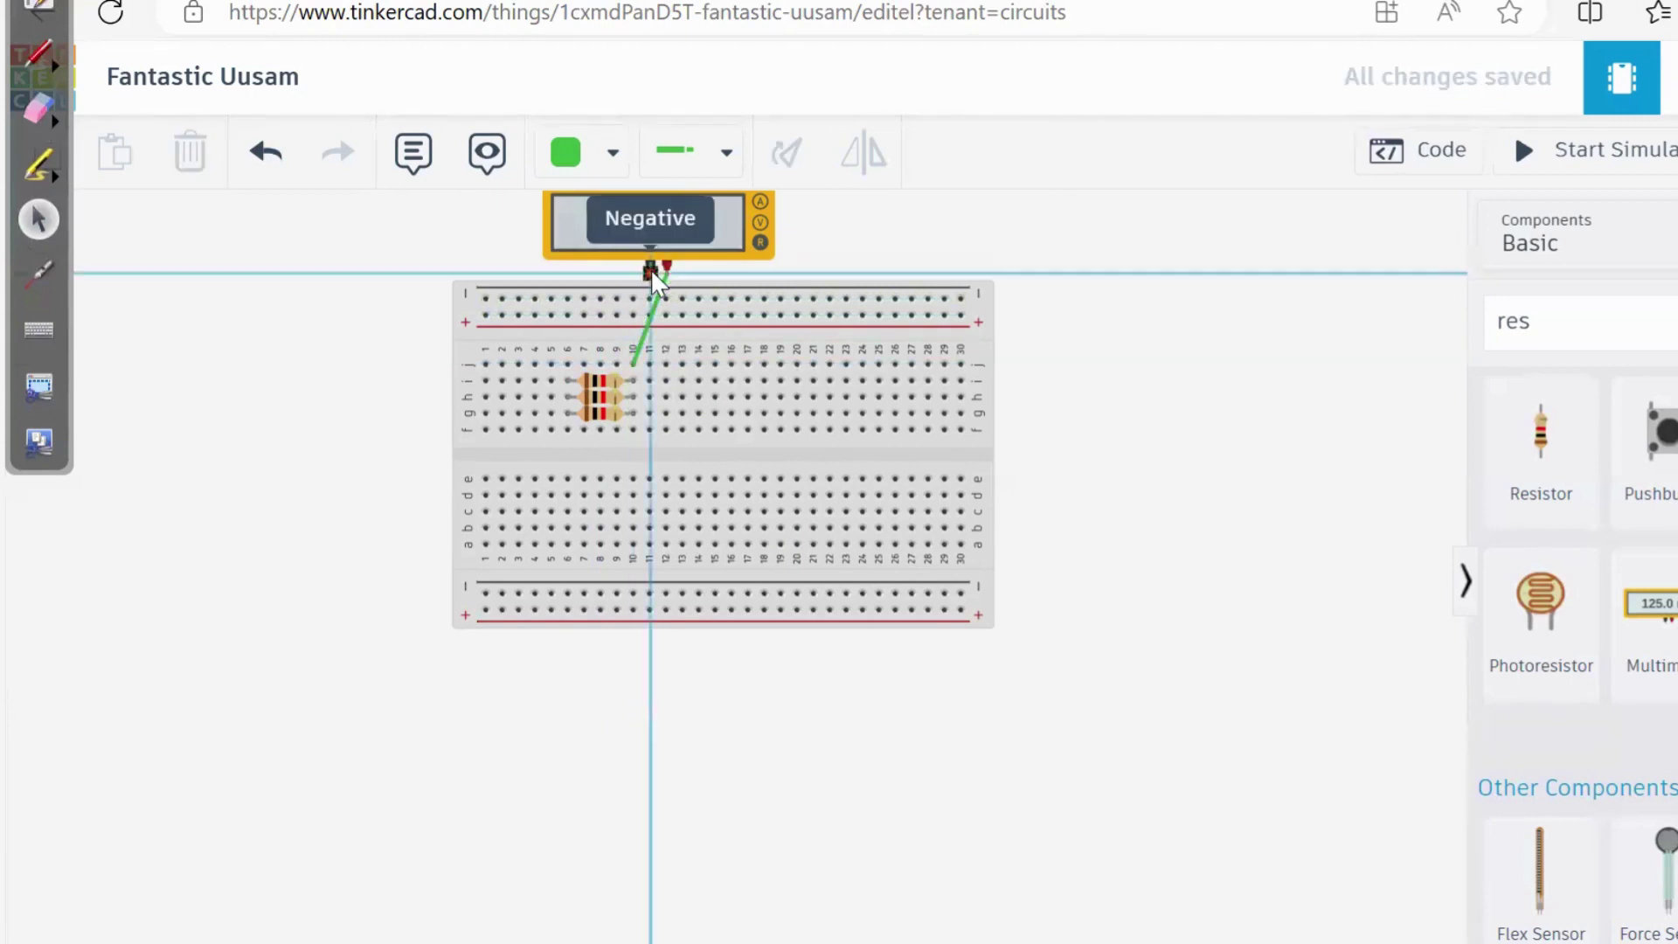
click(574, 357)
click(569, 365)
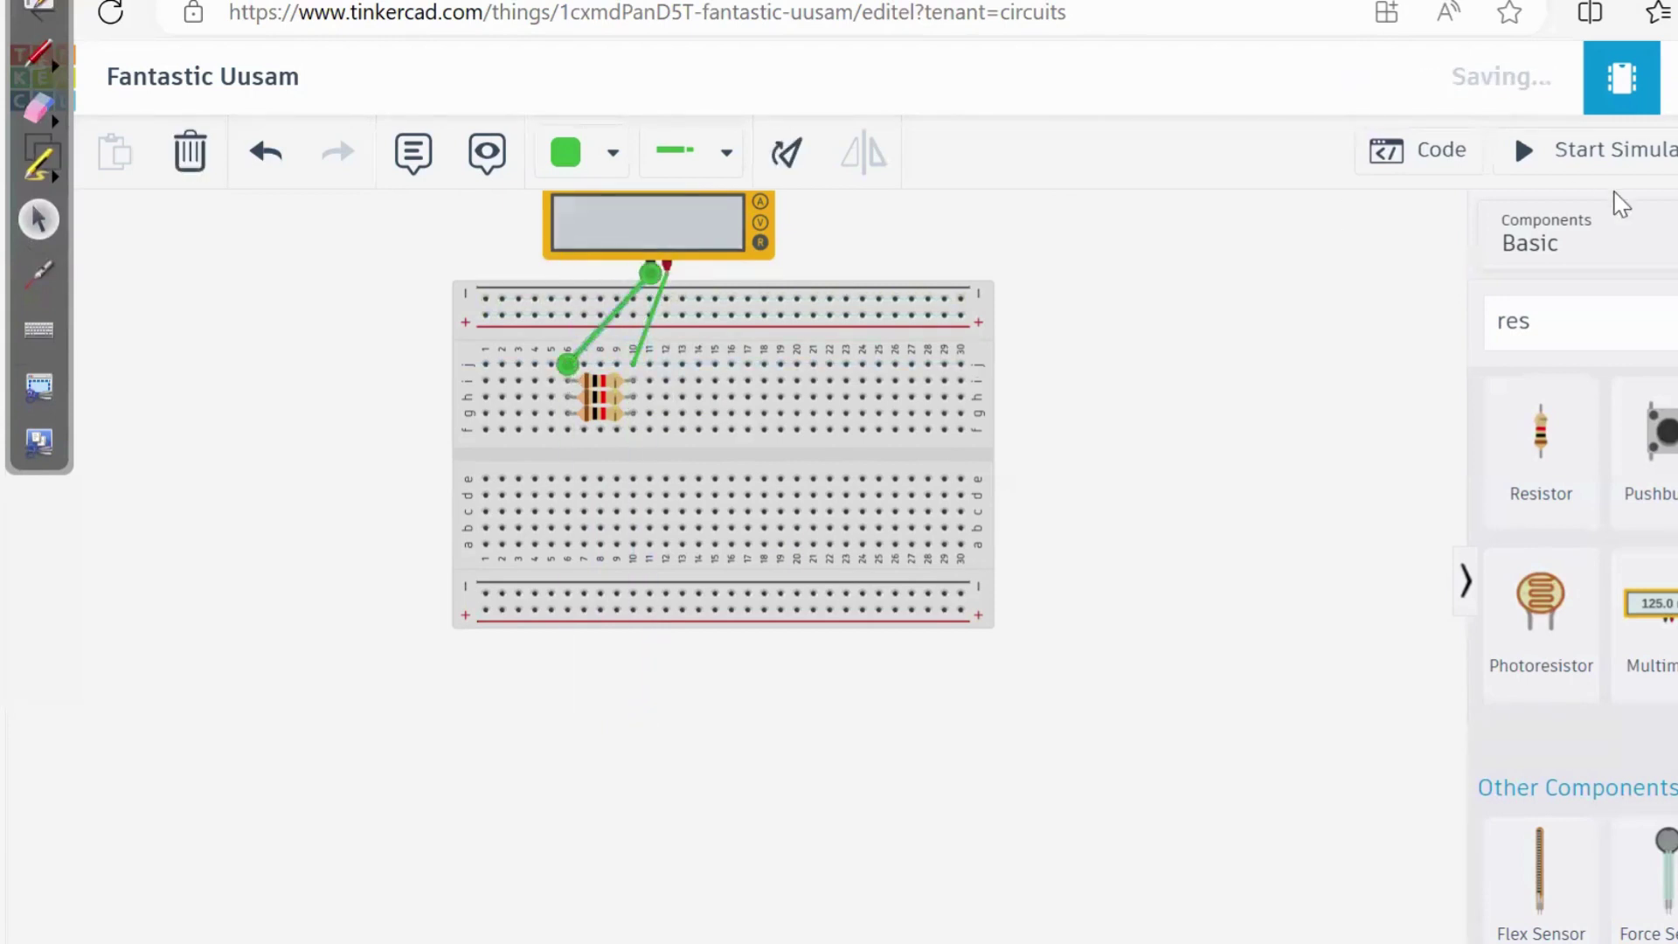
click(1644, 163)
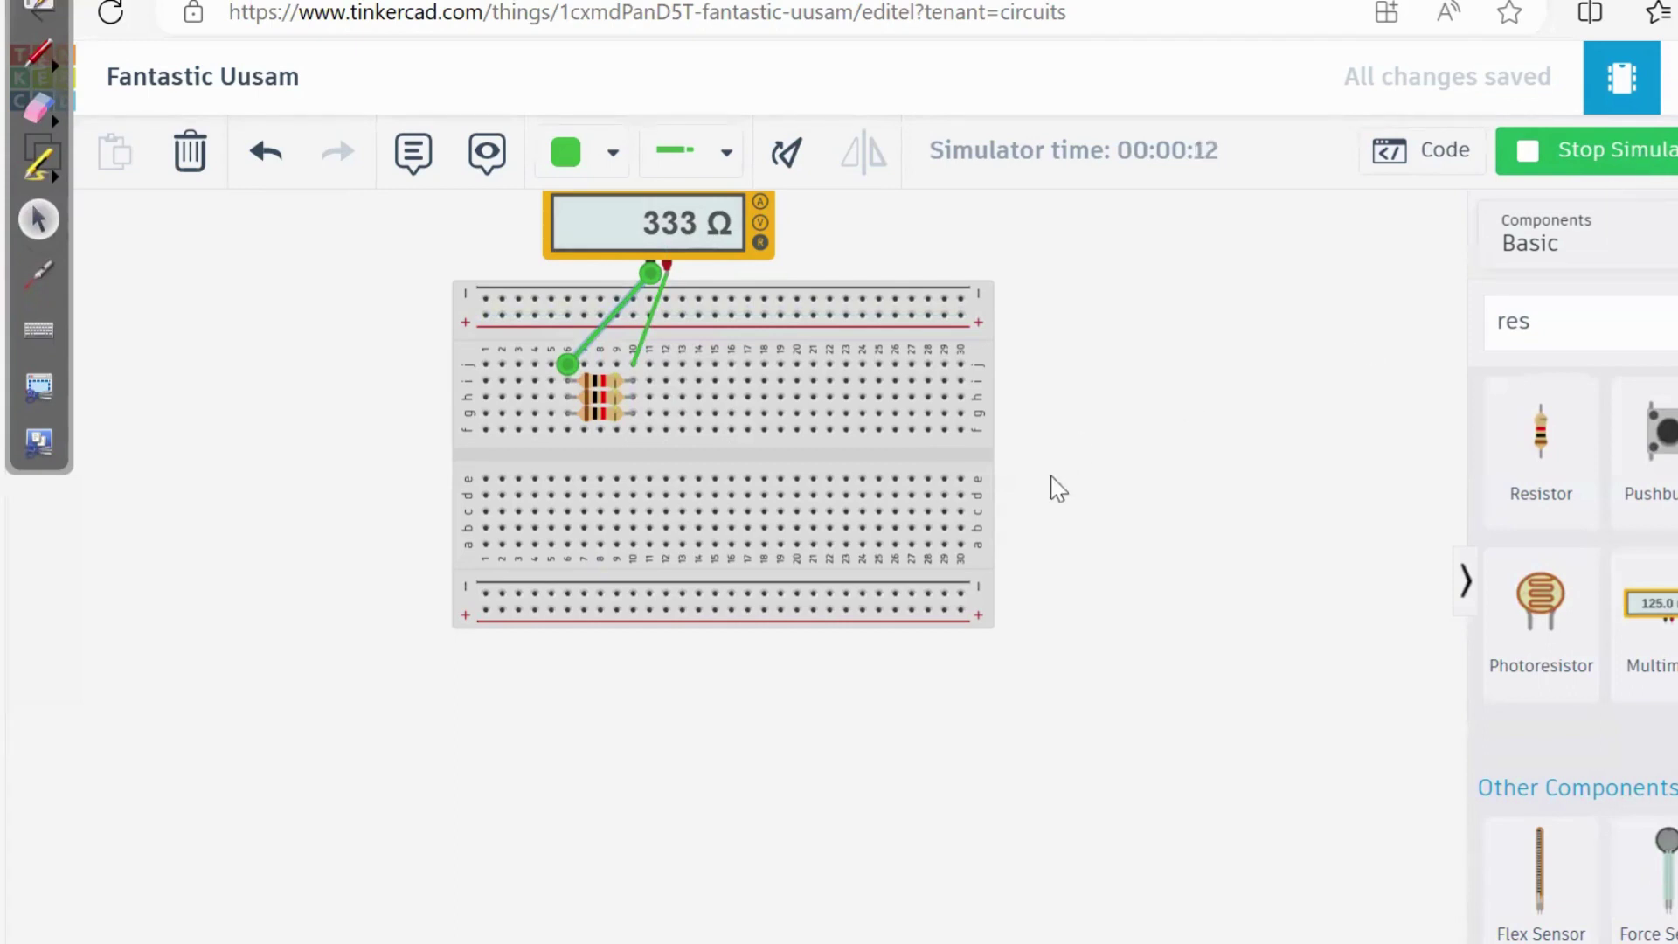
- Annotate beside the breadboard in red pen "R1 → 1kΩ" and "R1||R2 → 500Ω → 1kΩ/2"
click(42, 57)
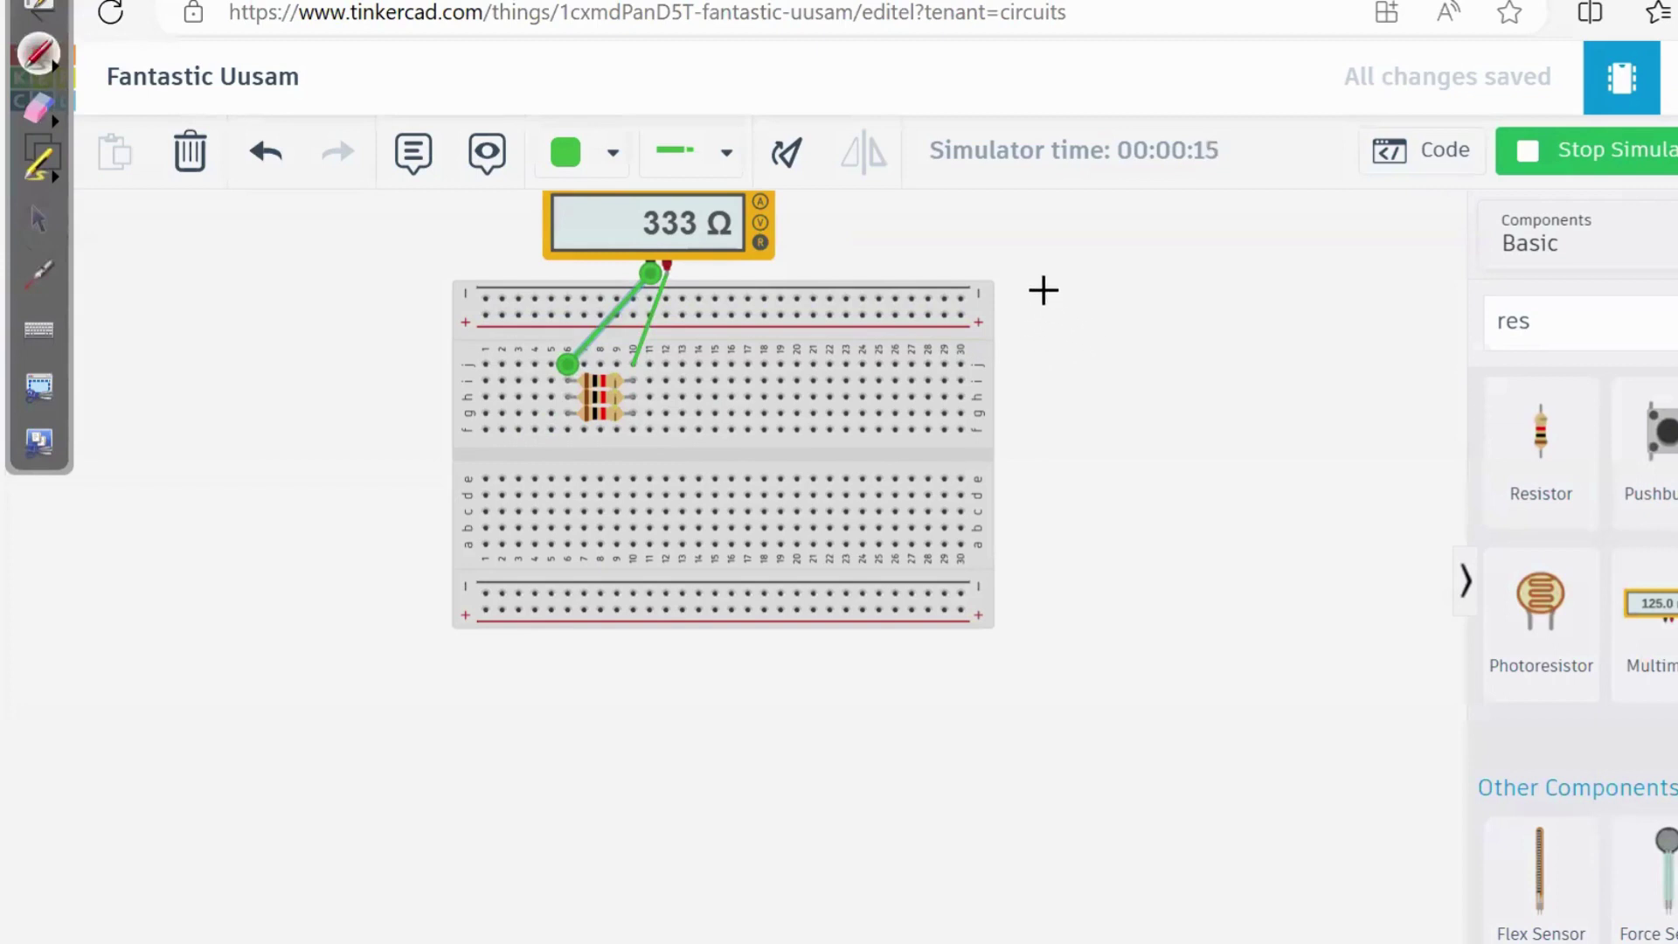
mouse_move(1056, 285)
mouse_down()
mouse_move(1090, 319)
mouse_move(1119, 289)
mouse_move(1127, 323)
mouse_up()
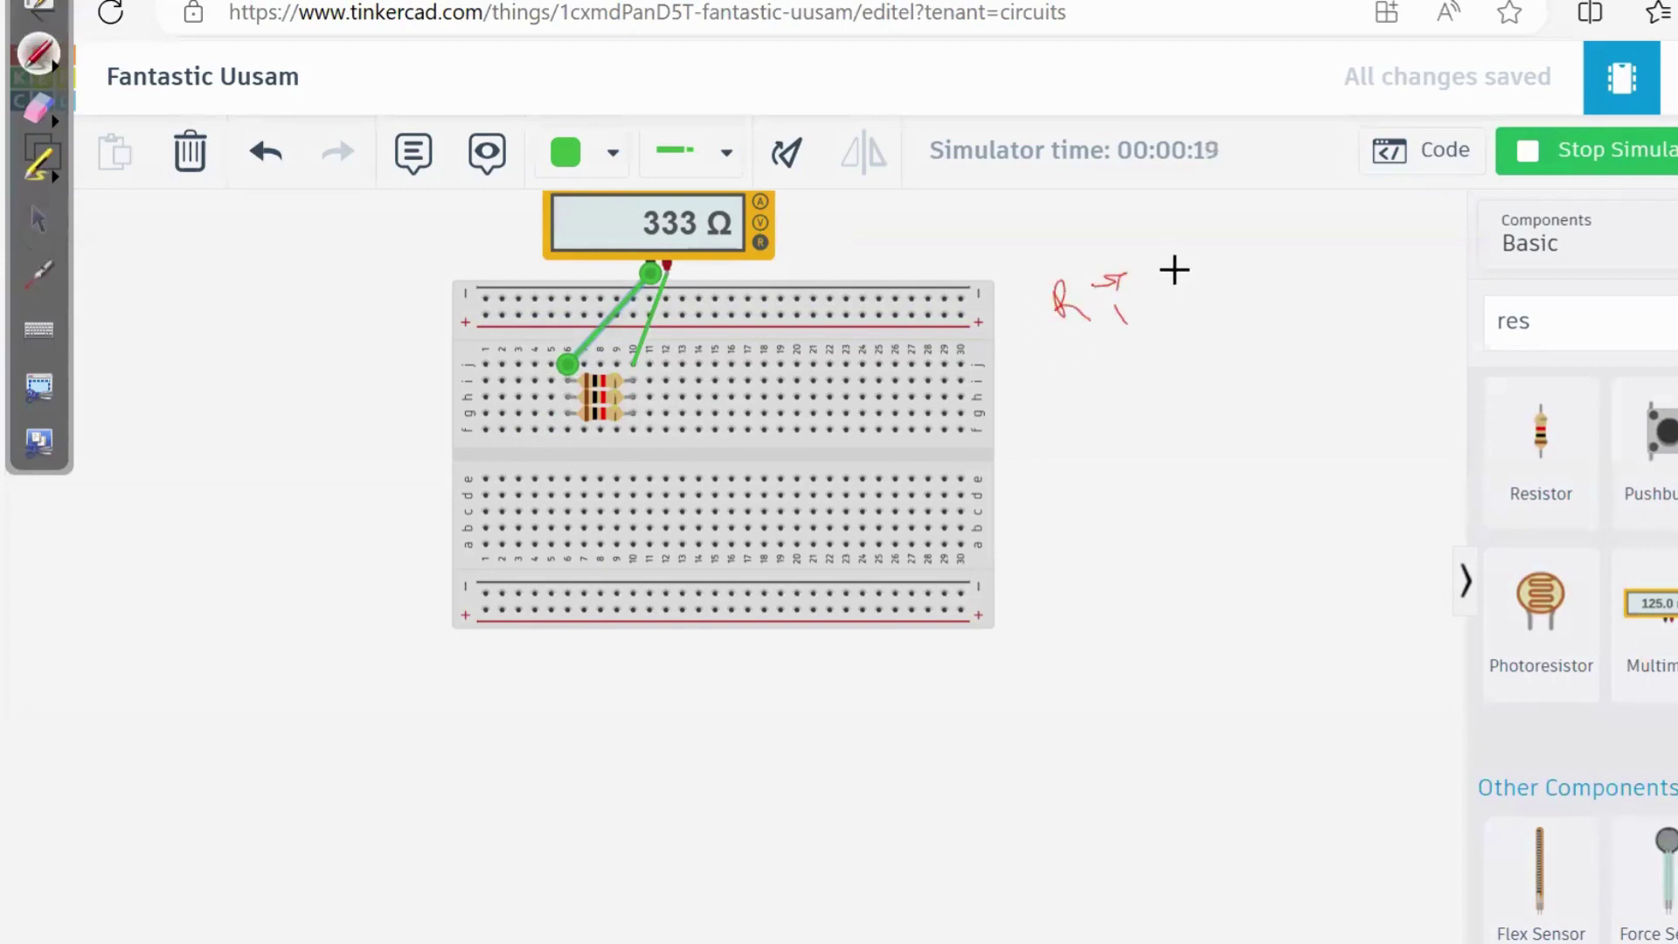
mouse_move(1166, 270)
mouse_down()
mouse_move(1185, 285)
mouse_move(1206, 258)
mouse_move(1312, 225)
mouse_up()
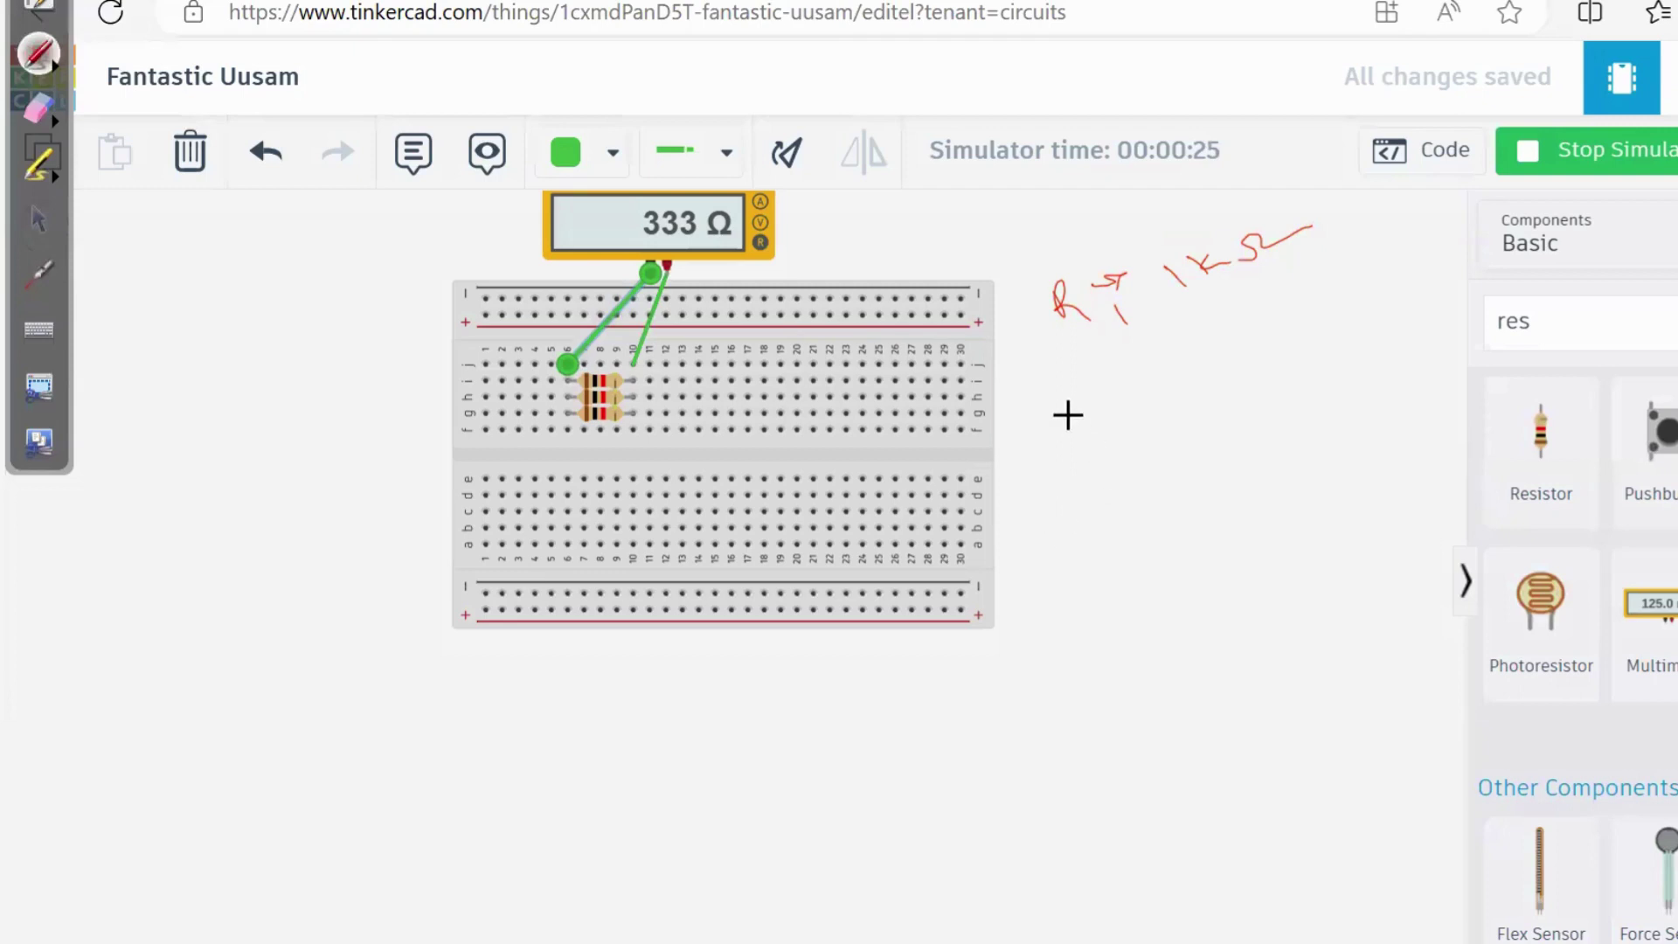
mouse_move(1056, 453)
mouse_down()
mouse_move(1057, 438)
mouse_move(1137, 430)
mouse_move(1286, 320)
mouse_move(1397, 282)
mouse_up()
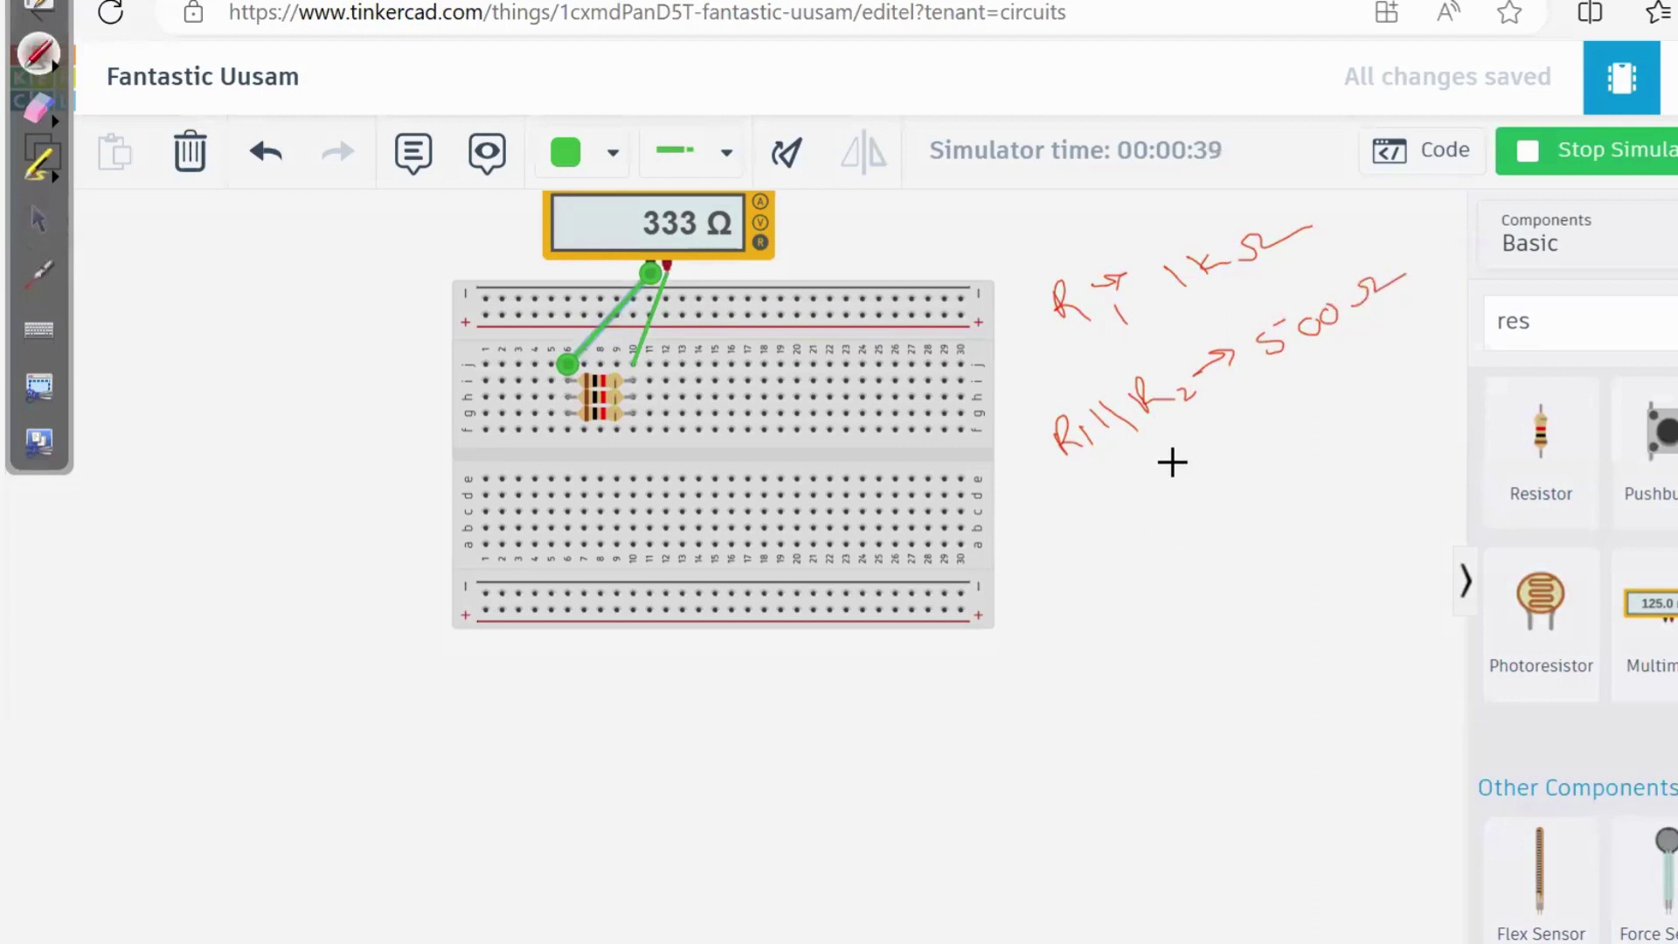
mouse_move(1179, 472)
mouse_down()
mouse_move(1241, 450)
mouse_move(1250, 426)
mouse_up()
mouse_move(1252, 409)
mouse_down()
mouse_move(1274, 423)
mouse_move(1322, 378)
mouse_move(1355, 431)
mouse_move(1418, 364)
mouse_up()
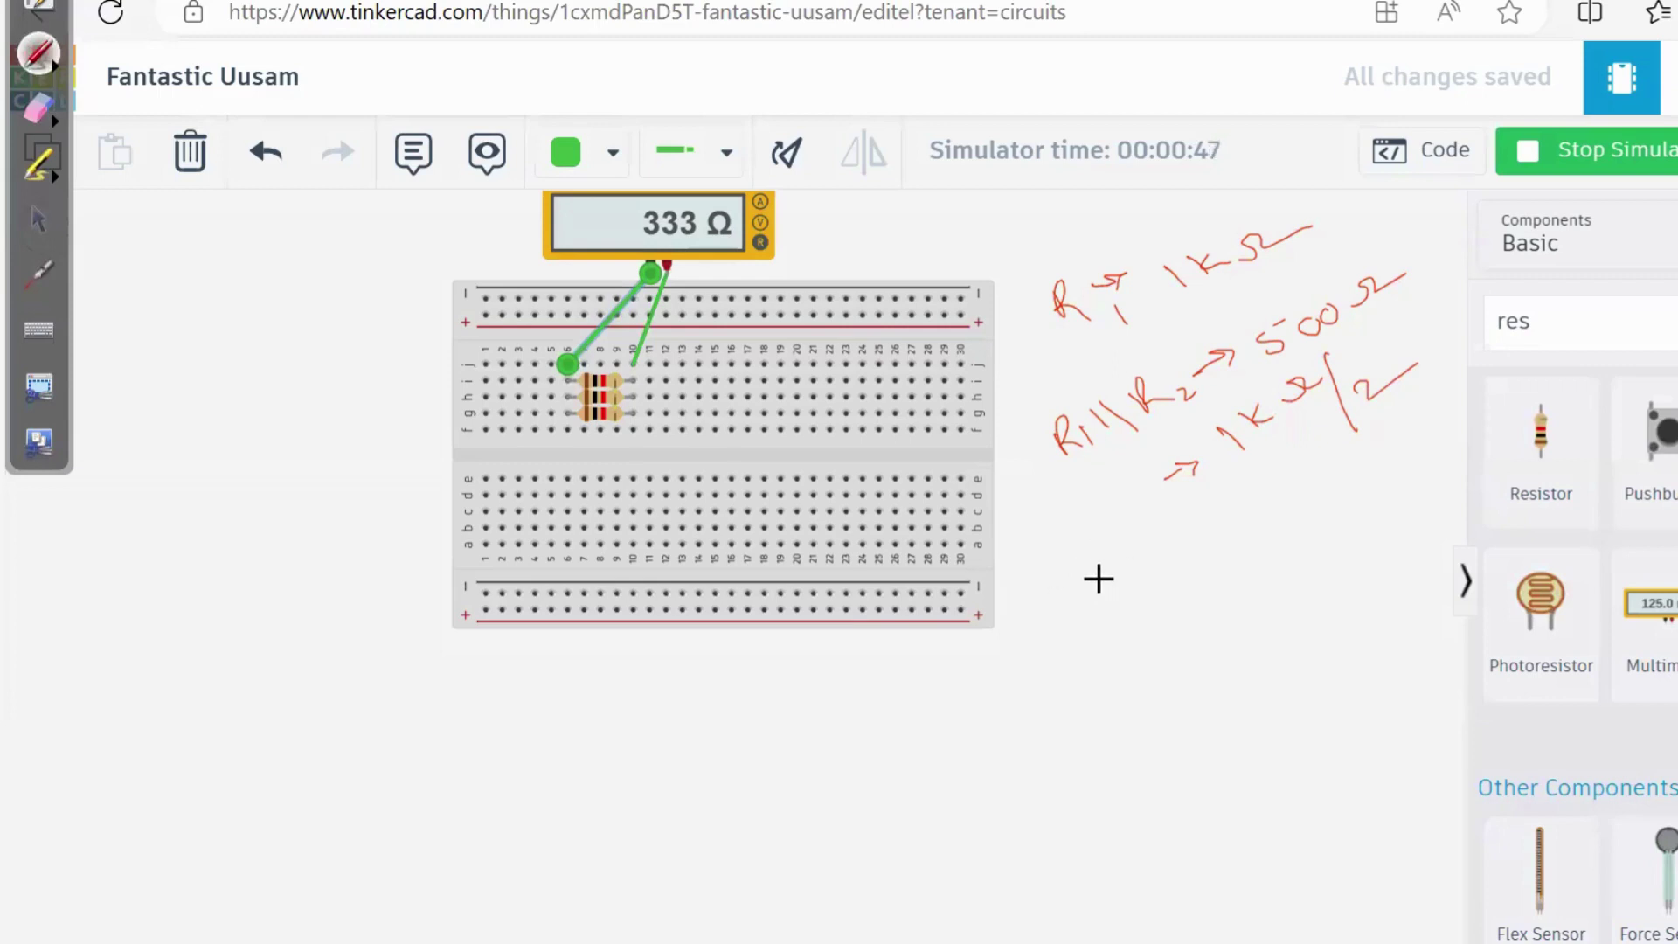
- Handwrite "R1||R2||R3 → 330Ω → 1000Ω/3" below the two-resistor note
mouse_move(1093, 561)
mouse_down()
mouse_move(1119, 594)
mouse_move(1138, 590)
mouse_move(1175, 546)
mouse_move(1234, 519)
mouse_up()
mouse_move(1242, 490)
mouse_down()
mouse_move(1254, 512)
mouse_move(1296, 476)
mouse_move(1322, 486)
mouse_up()
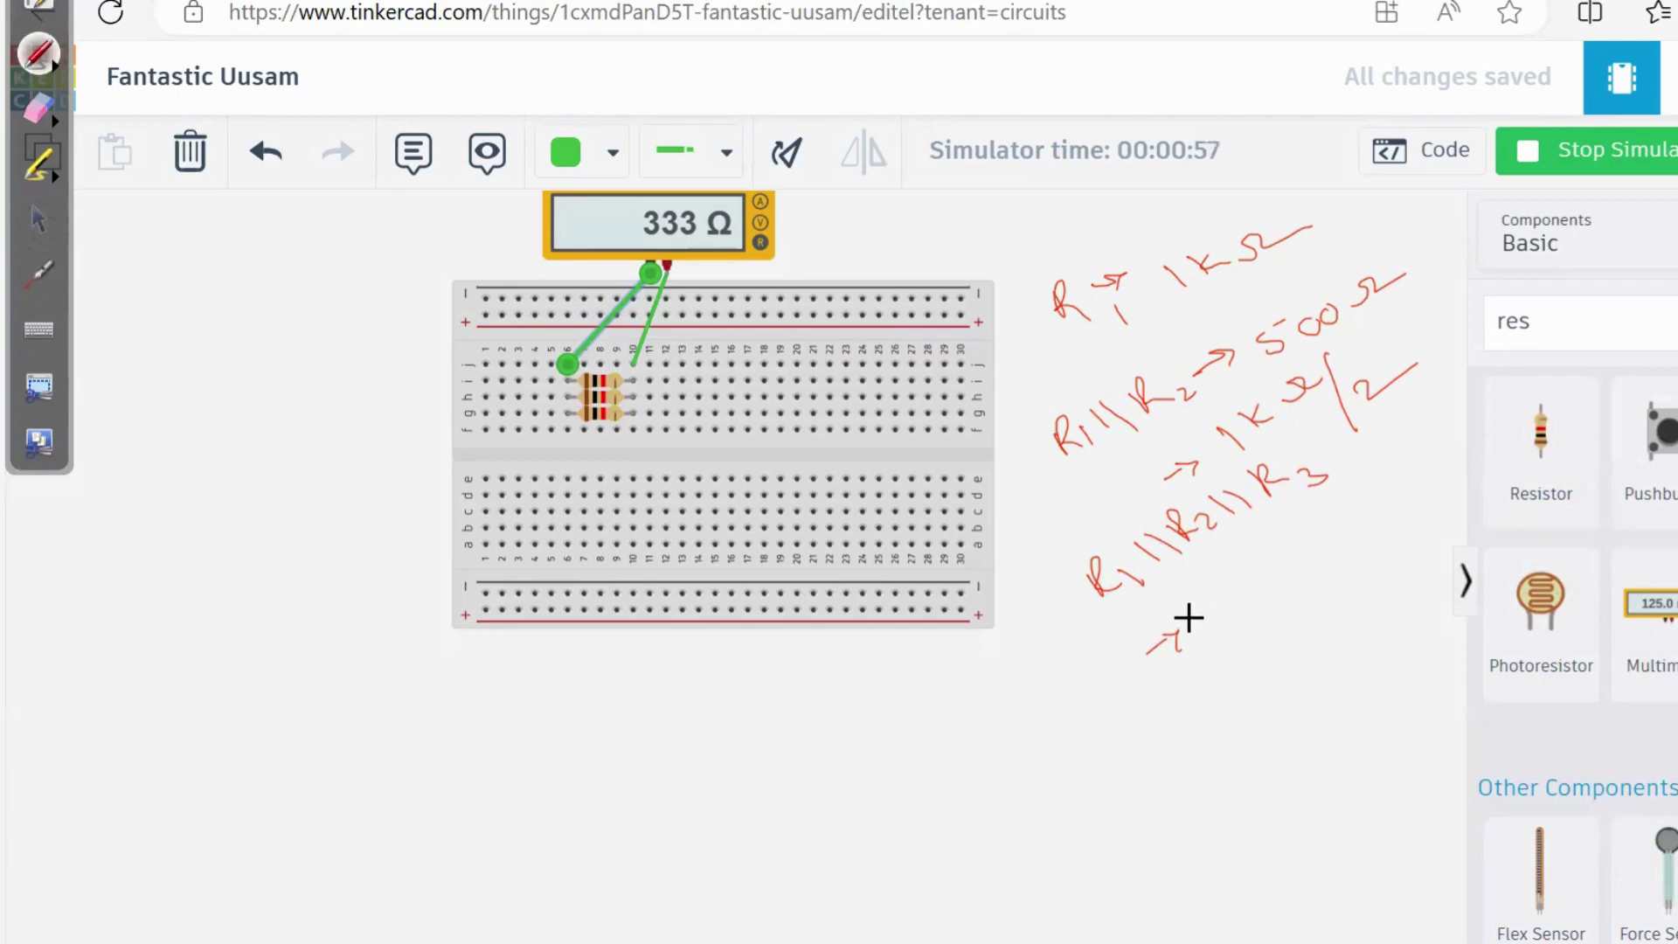
drag(1188, 612, 1194, 637)
mouse_move(1222, 581)
mouse_down()
mouse_move(1231, 605)
mouse_move(1336, 525)
mouse_up()
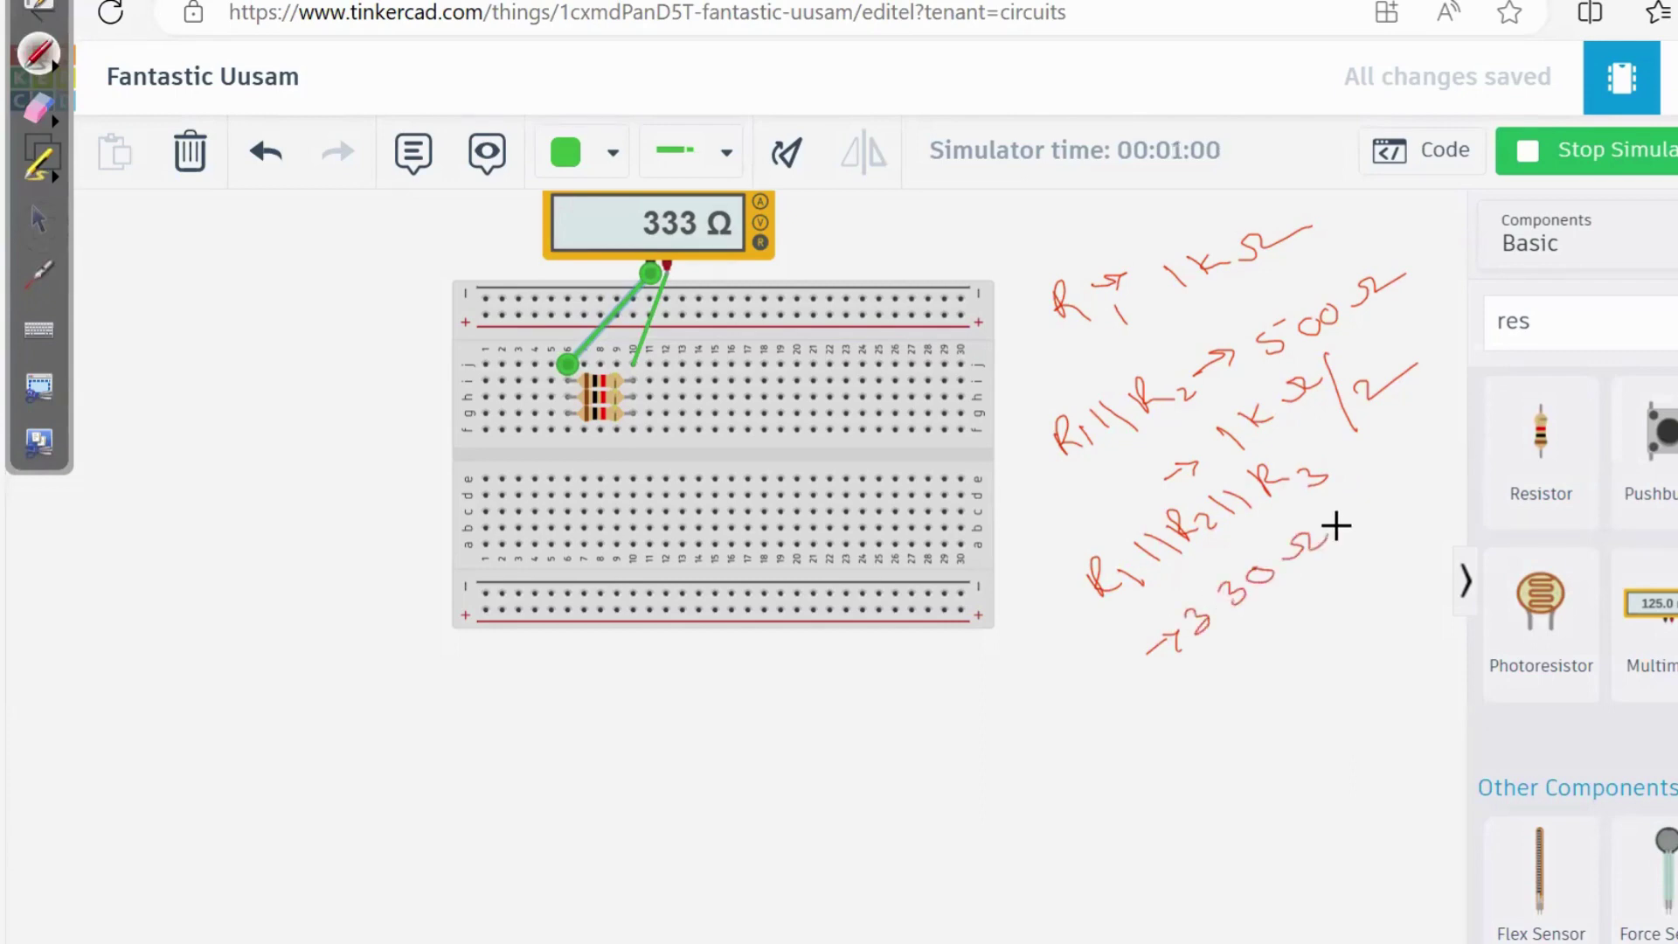
click(1201, 697)
drag(1202, 697, 1254, 657)
mouse_move(1299, 622)
mouse_down()
mouse_move(1348, 583)
mouse_move(1261, 692)
mouse_move(1355, 617)
mouse_move(1362, 665)
mouse_move(1330, 684)
mouse_up()
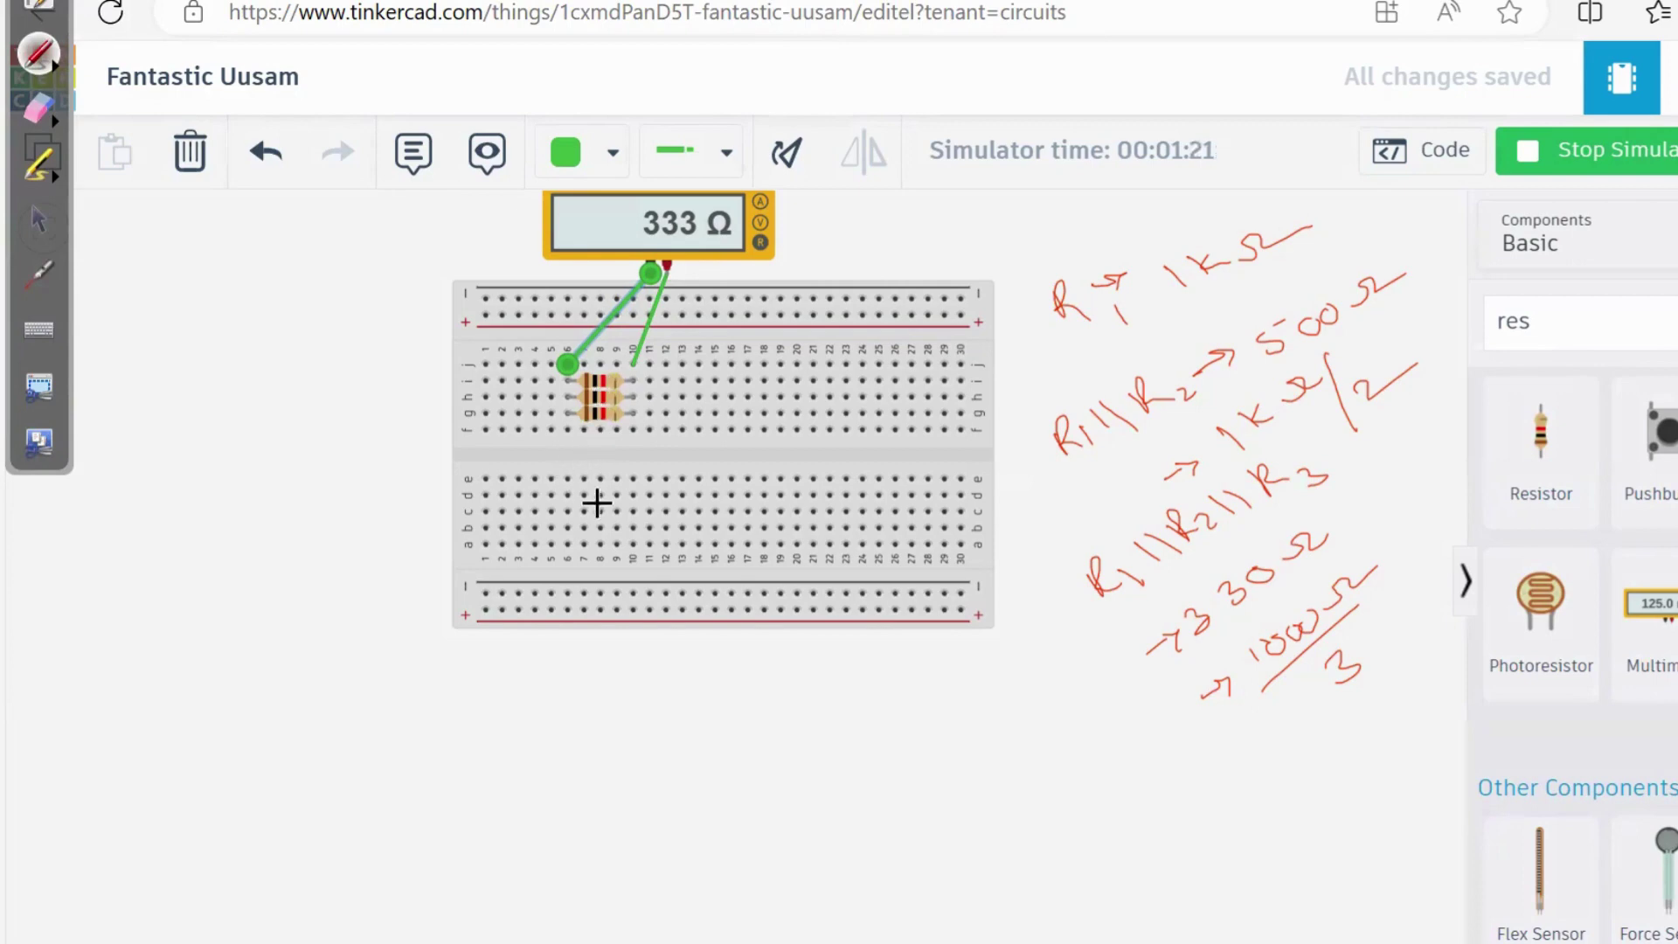
- Handwrite the further parallel cases 1kΩ/4 and 1kΩ/5, and erase all annotations
drag(1169, 800, 1206, 793)
drag(1250, 717, 1265, 736)
drag(1275, 708, 1338, 684)
mouse_move(1256, 787)
mouse_down()
mouse_move(1336, 725)
mouse_move(1309, 797)
mouse_move(1335, 790)
mouse_up()
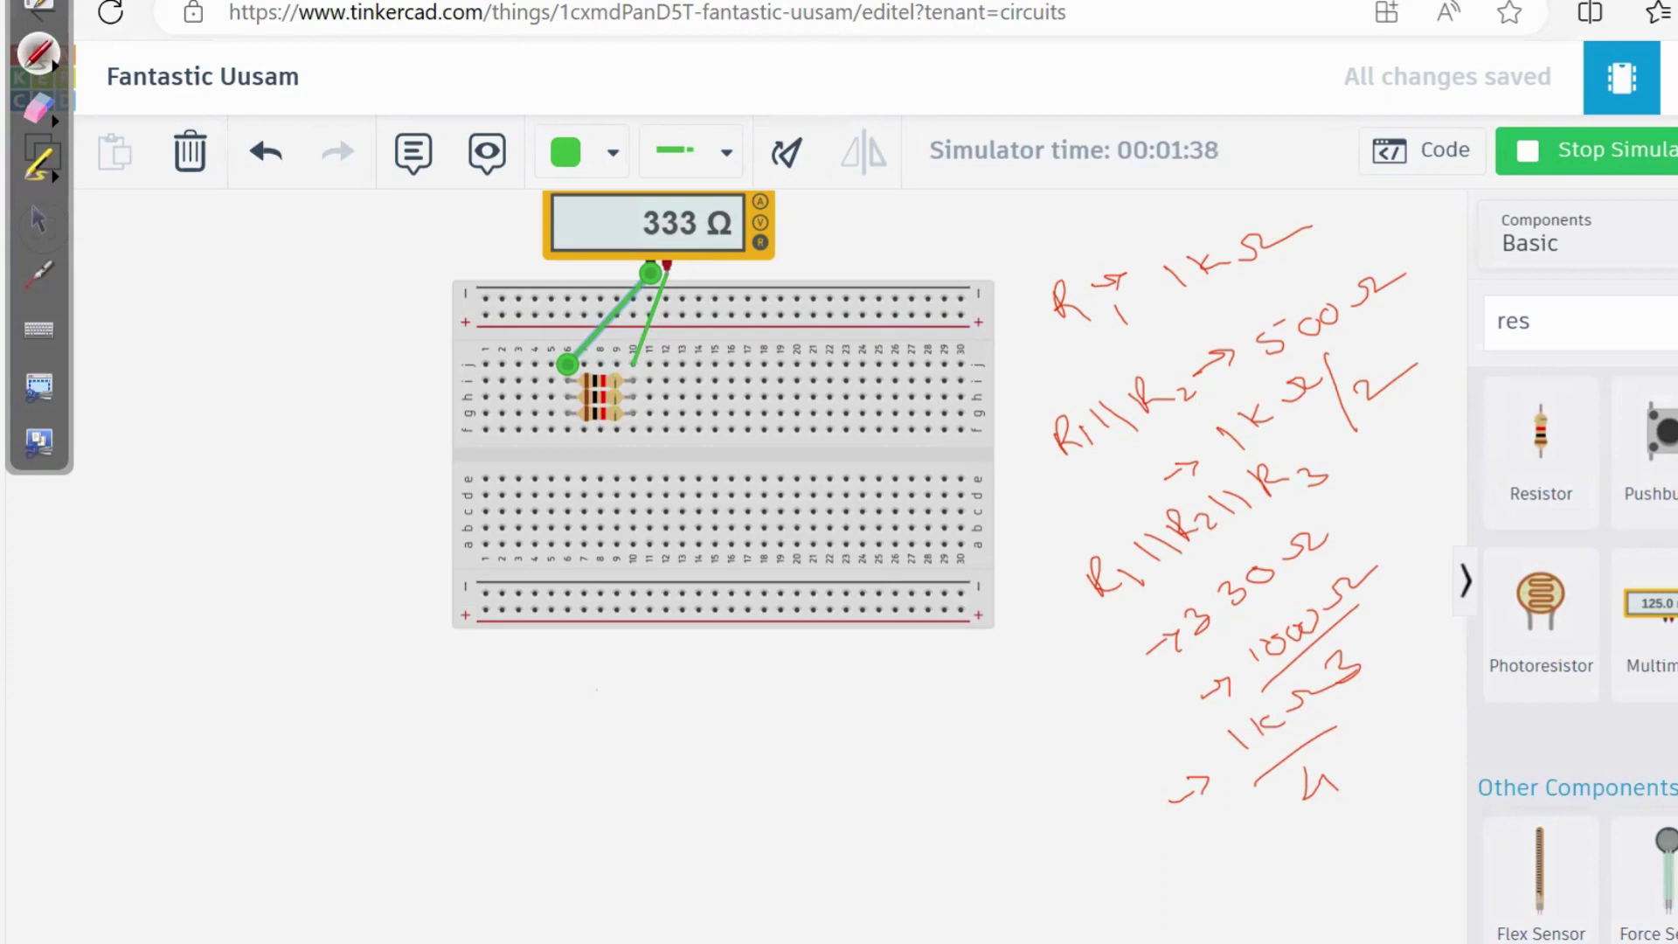
mouse_move(597, 691)
mouse_down()
mouse_move(609, 715)
mouse_move(728, 667)
mouse_up()
drag(597, 794, 826, 654)
mouse_move(736, 765)
mouse_down()
mouse_move(769, 756)
mouse_move(776, 779)
mouse_move(743, 797)
mouse_move(769, 712)
mouse_up()
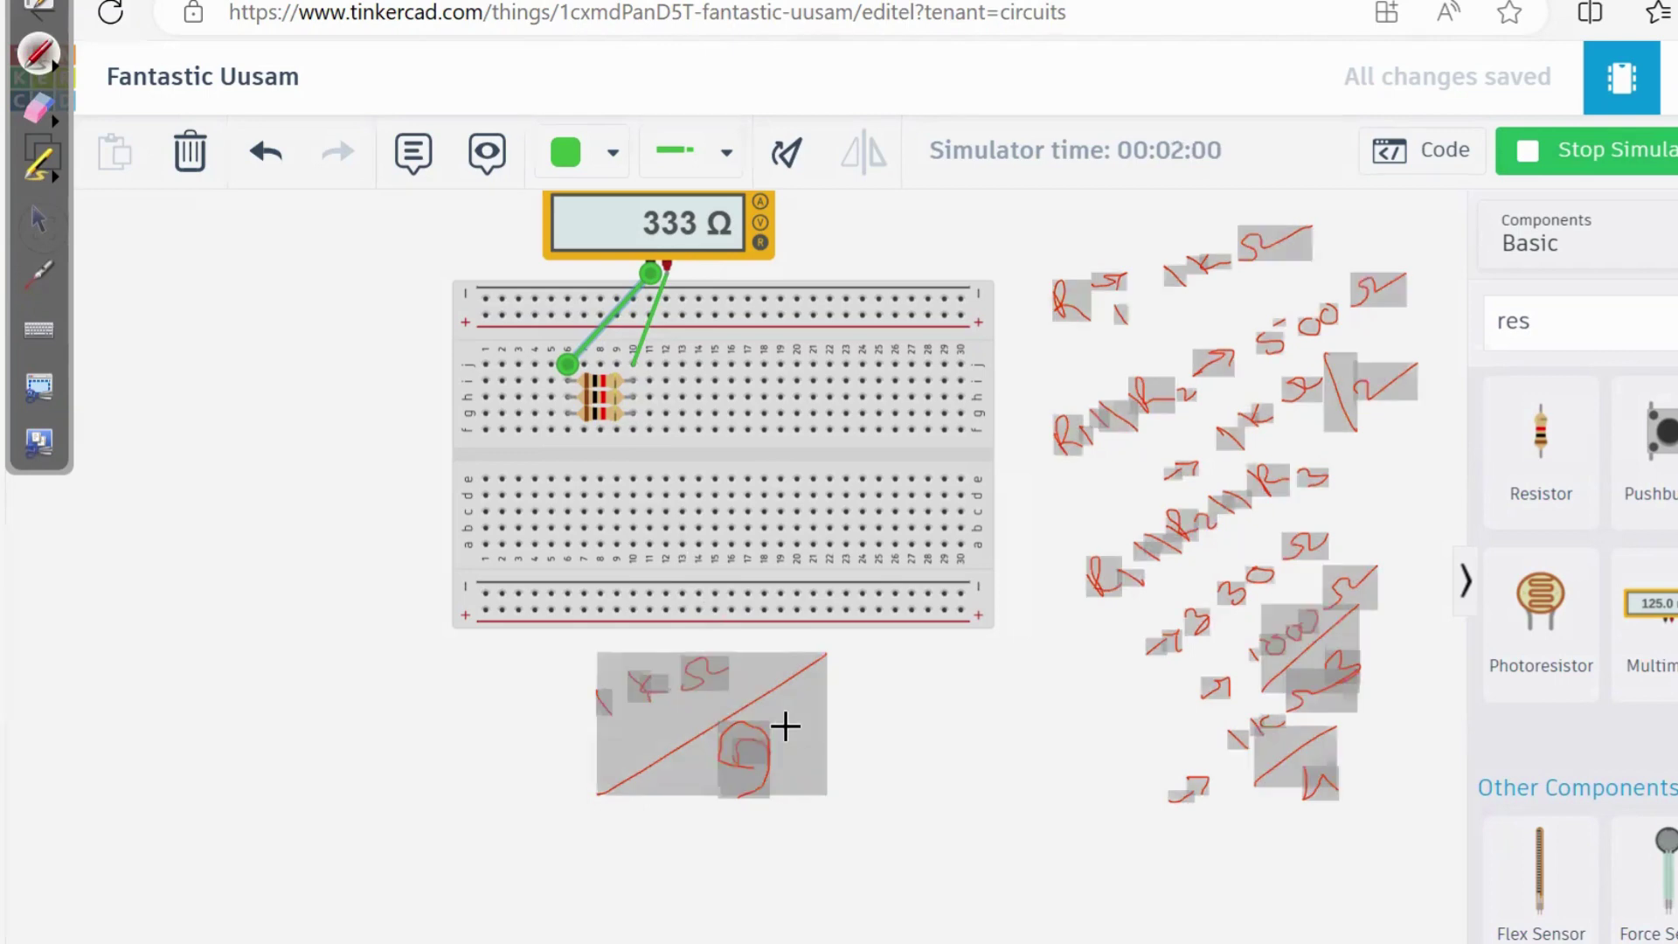
key(Delete)
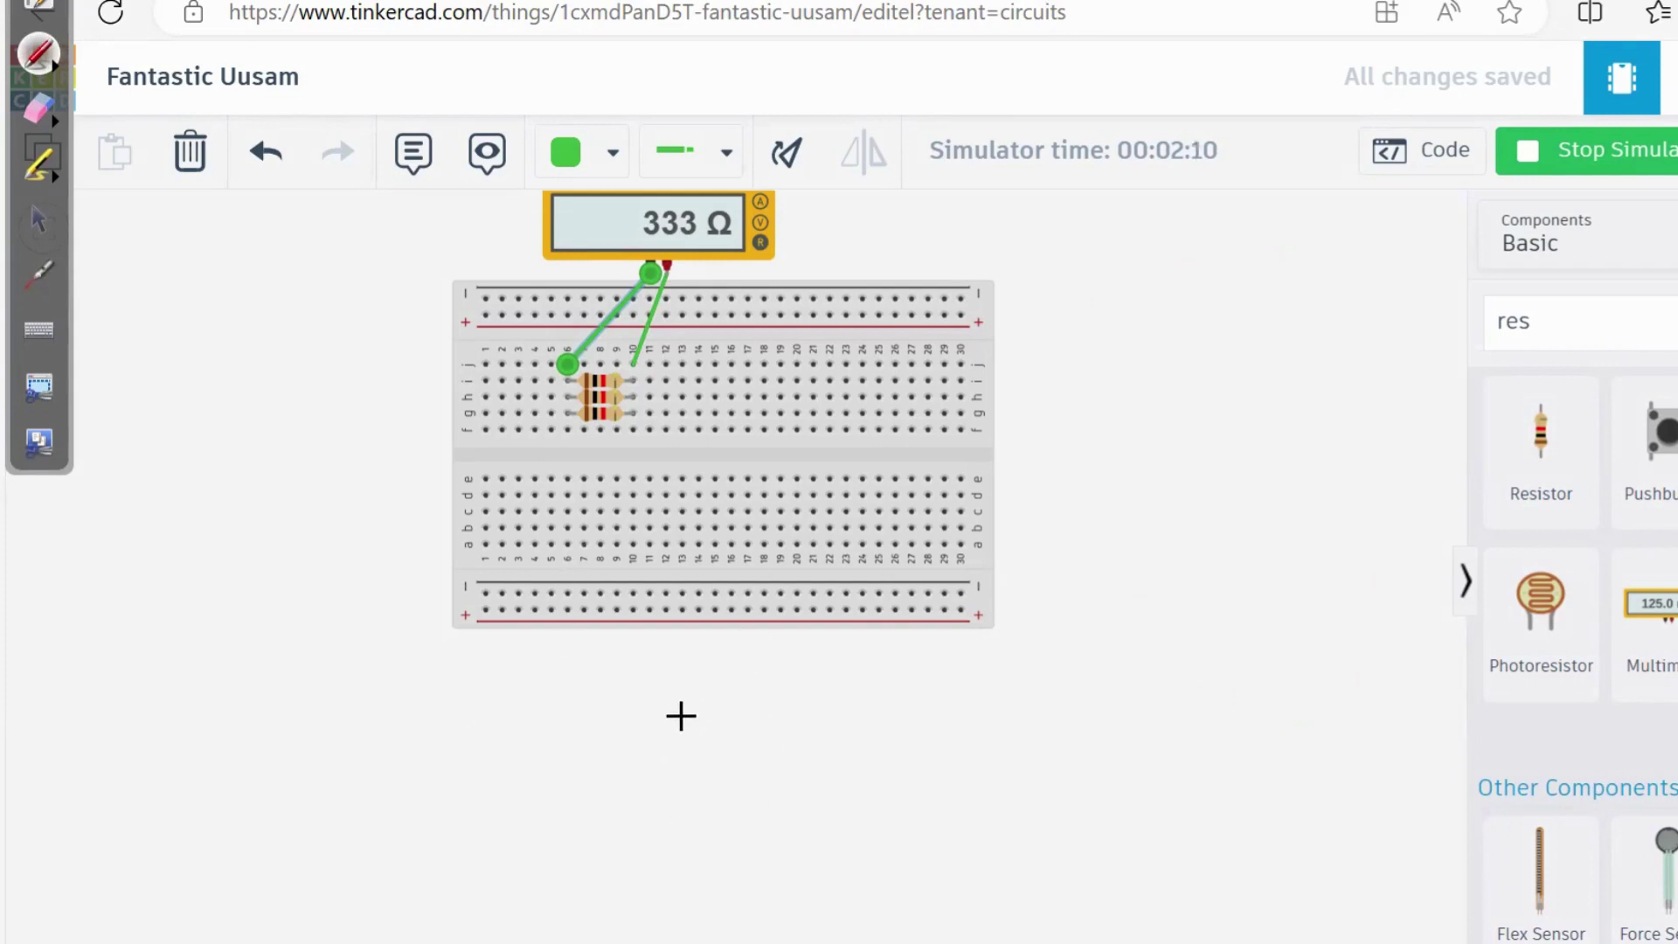
- Handwrite the parallel resistance formula 1/Rnet = 1/R1 + 1/R2 + 1/R3 below the breadboard
mouse_move(657, 673)
mouse_down()
mouse_move(650, 749)
mouse_move(666, 741)
mouse_move(634, 743)
mouse_move(739, 724)
mouse_up()
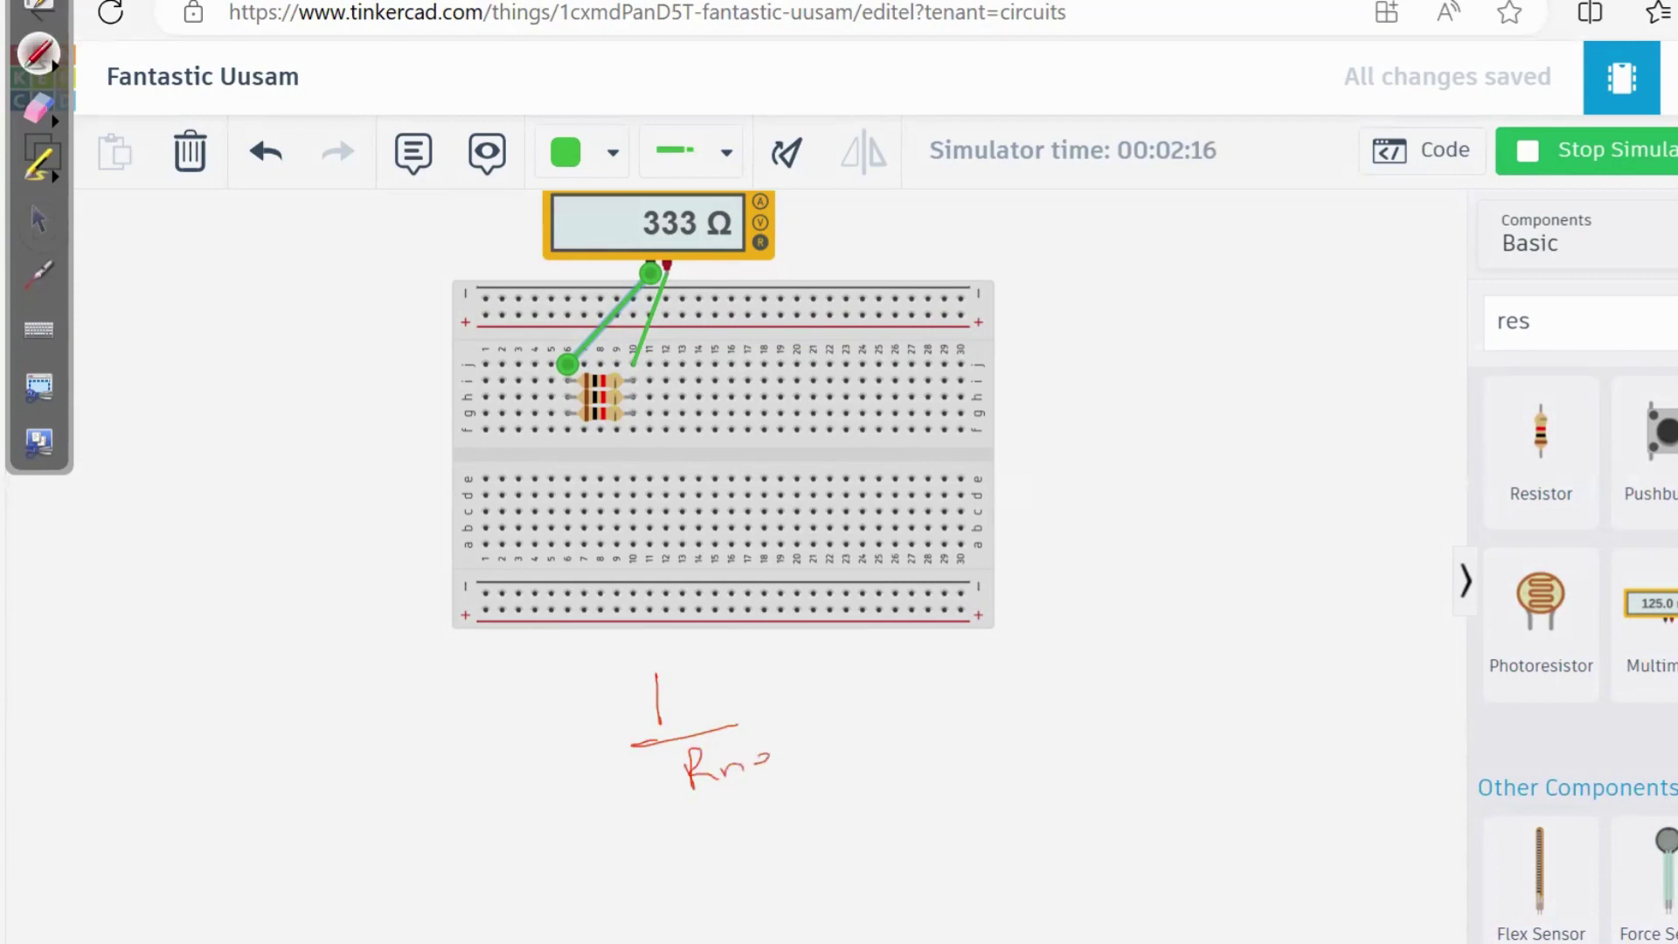
mouse_move(794, 743)
mouse_down()
mouse_move(795, 767)
mouse_move(802, 750)
mouse_up()
drag(800, 681, 839, 690)
drag(865, 715, 955, 686)
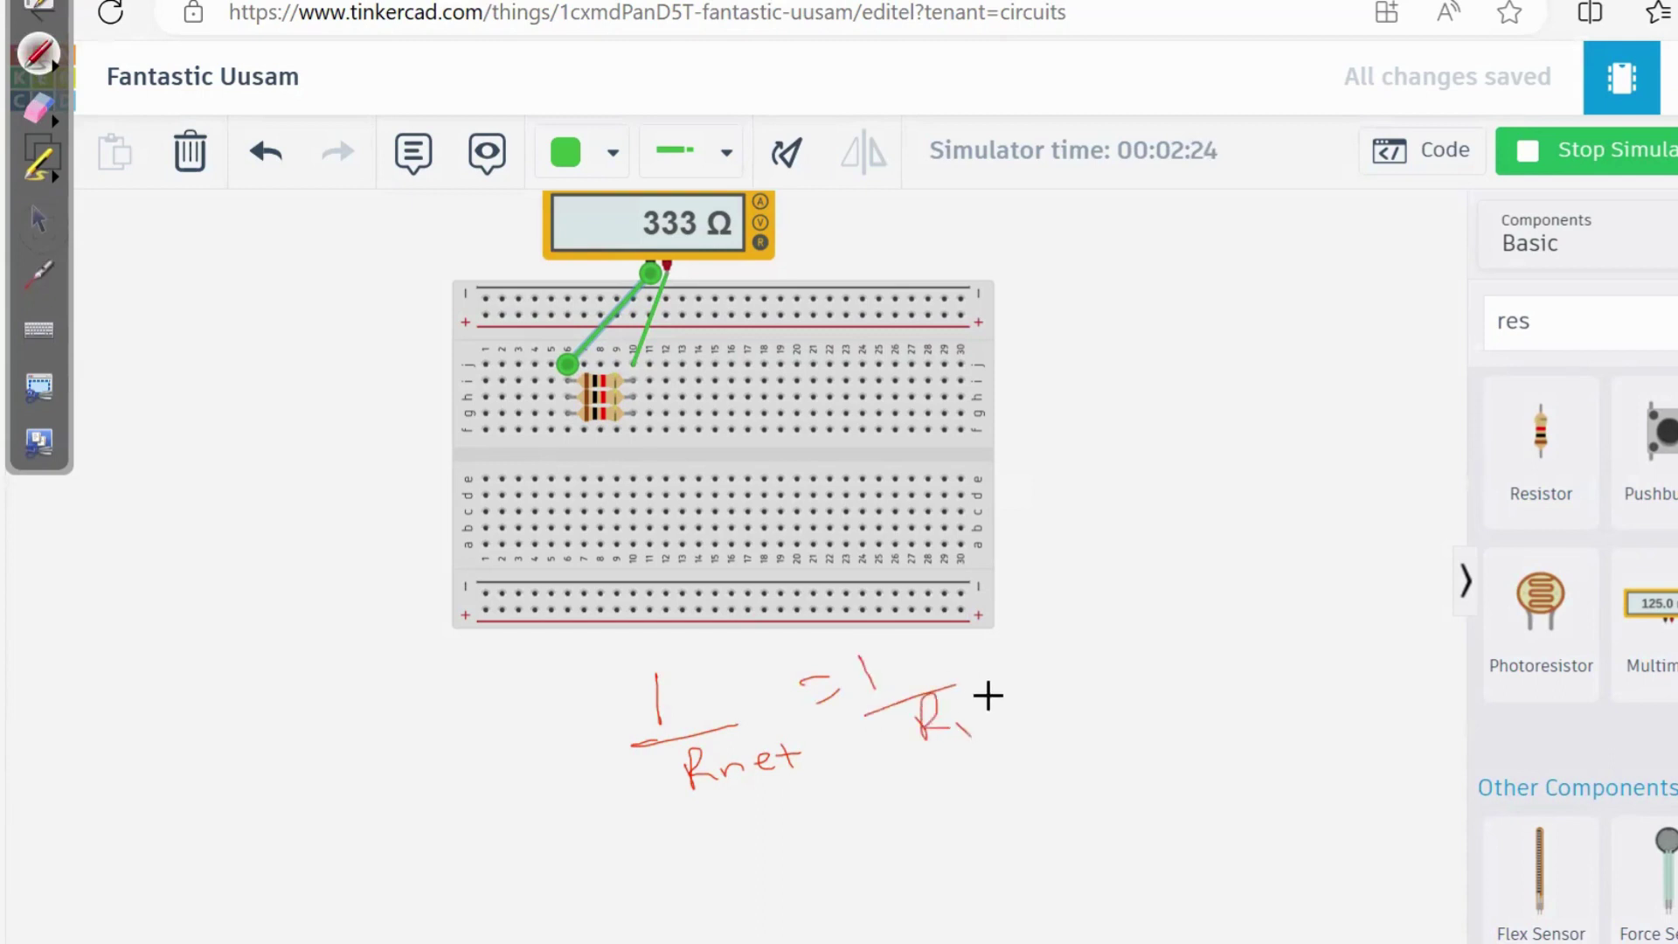
mouse_move(1061, 619)
mouse_down()
mouse_move(1074, 647)
mouse_move(1129, 636)
mouse_up()
mouse_move(1106, 668)
mouse_down()
mouse_move(1108, 695)
mouse_move(1199, 678)
mouse_up()
mouse_move(1177, 615)
mouse_down()
mouse_move(1221, 603)
mouse_move(1213, 629)
mouse_up()
drag(1233, 568, 1259, 599)
drag(1256, 598, 1309, 580)
drag(1297, 605, 1328, 637)
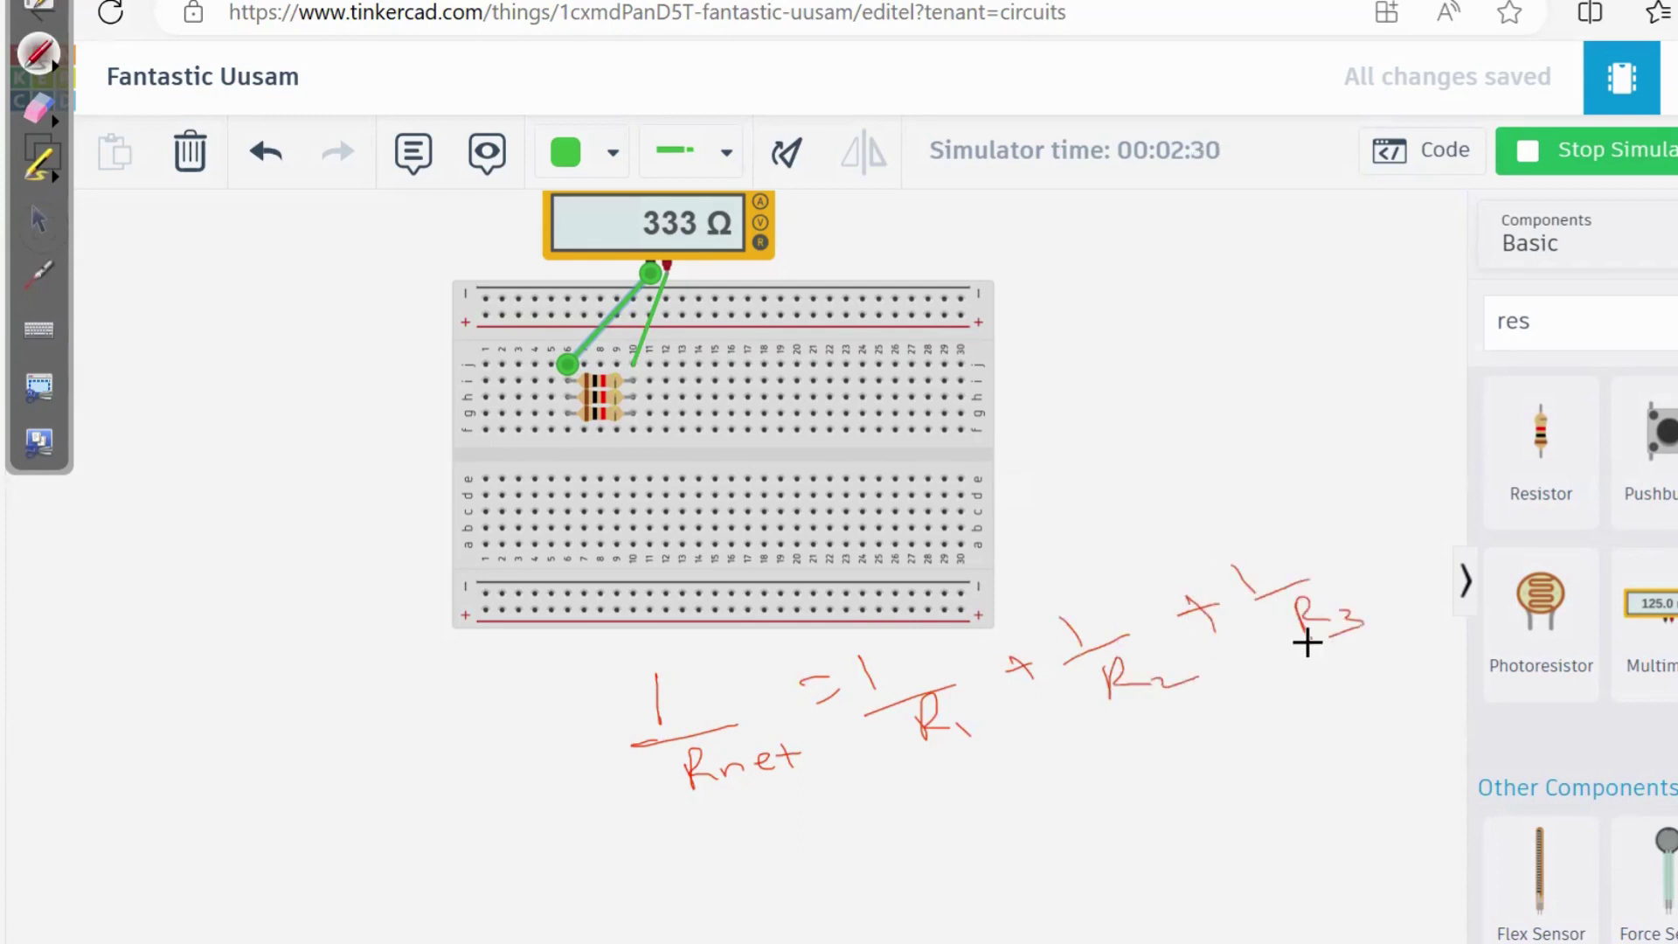
- Extend the formula with a plus sign and dashes for further resistors, and erase all annotations
drag(1001, 797, 1056, 785)
drag(1154, 751, 1165, 746)
drag(1197, 734, 1208, 731)
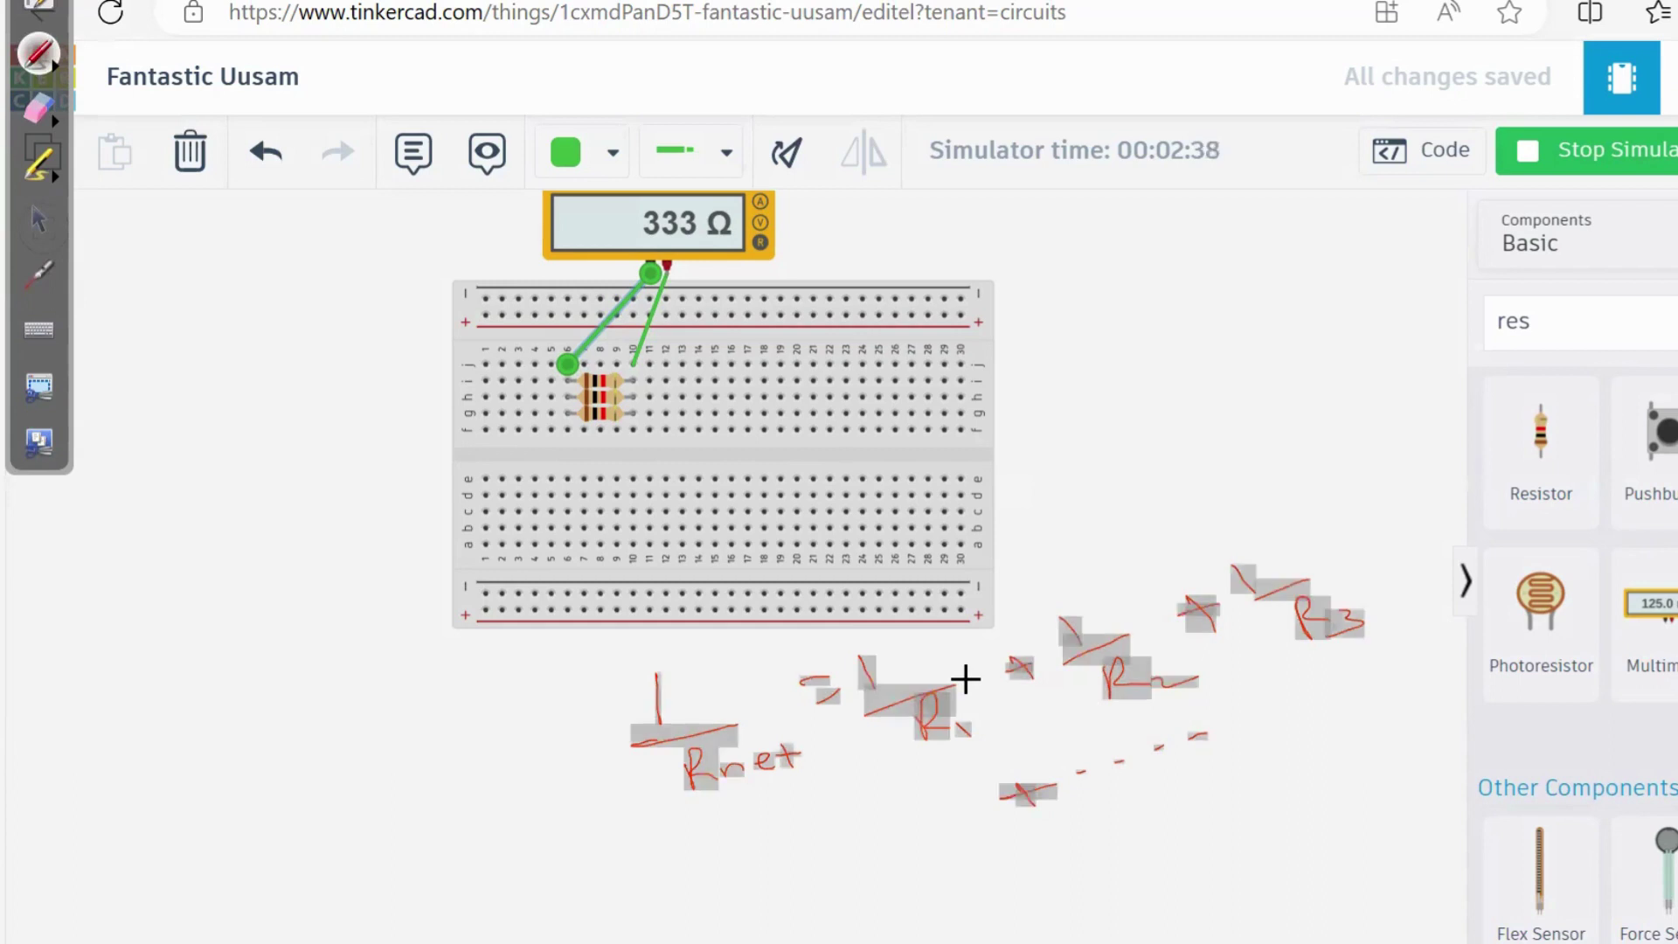
key(Delete)
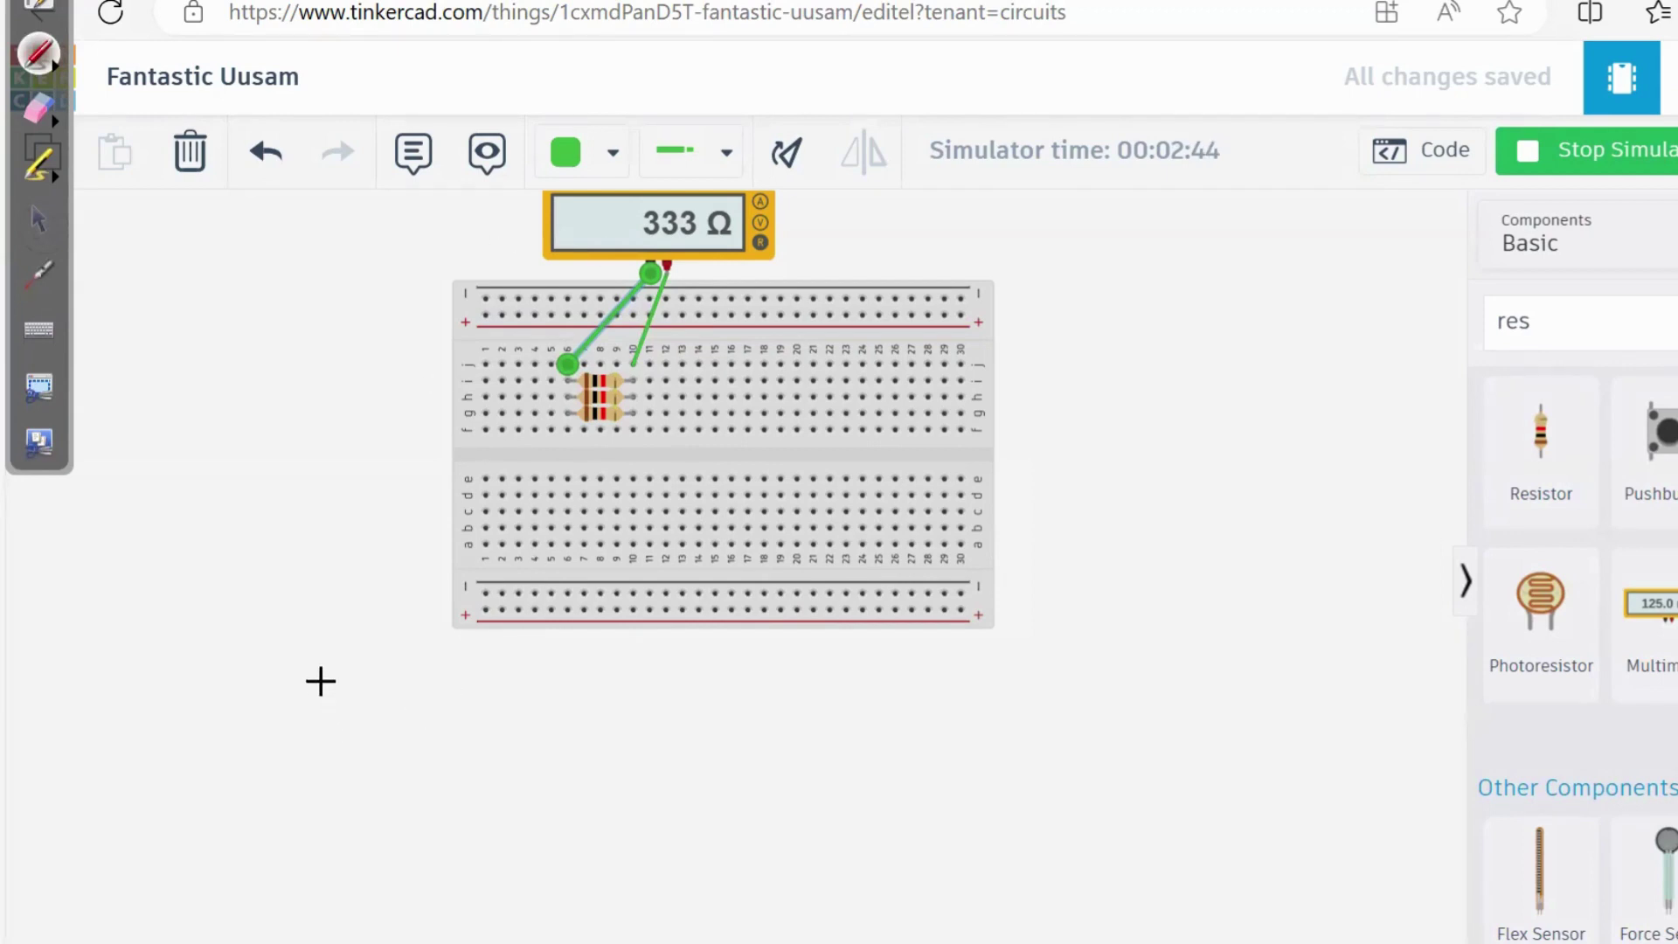
- Handwrite the formula with the resistor values, 1/Rnet = 1/1kΩ + 1/1kΩ + 1/1kΩ, below the breadboard
mouse_move(285, 669)
mouse_down()
mouse_move(294, 706)
mouse_move(370, 704)
mouse_up()
click(273, 721)
drag(360, 762, 437, 724)
mouse_move(490, 671)
mouse_down()
mouse_move(479, 720)
mouse_move(570, 708)
mouse_move(505, 736)
mouse_move(614, 740)
mouse_up()
drag(637, 678, 650, 718)
mouse_move(684, 658)
mouse_down()
mouse_move(703, 690)
mouse_move(808, 673)
mouse_move(787, 728)
mouse_move(836, 722)
mouse_move(888, 661)
mouse_up()
mouse_move(880, 663)
mouse_down()
mouse_move(887, 695)
mouse_move(944, 663)
mouse_up()
mouse_move(932, 682)
mouse_down()
mouse_move(1006, 673)
mouse_move(965, 724)
mouse_move(975, 698)
mouse_move(997, 709)
mouse_move(1059, 690)
mouse_up()
drag(923, 715, 934, 736)
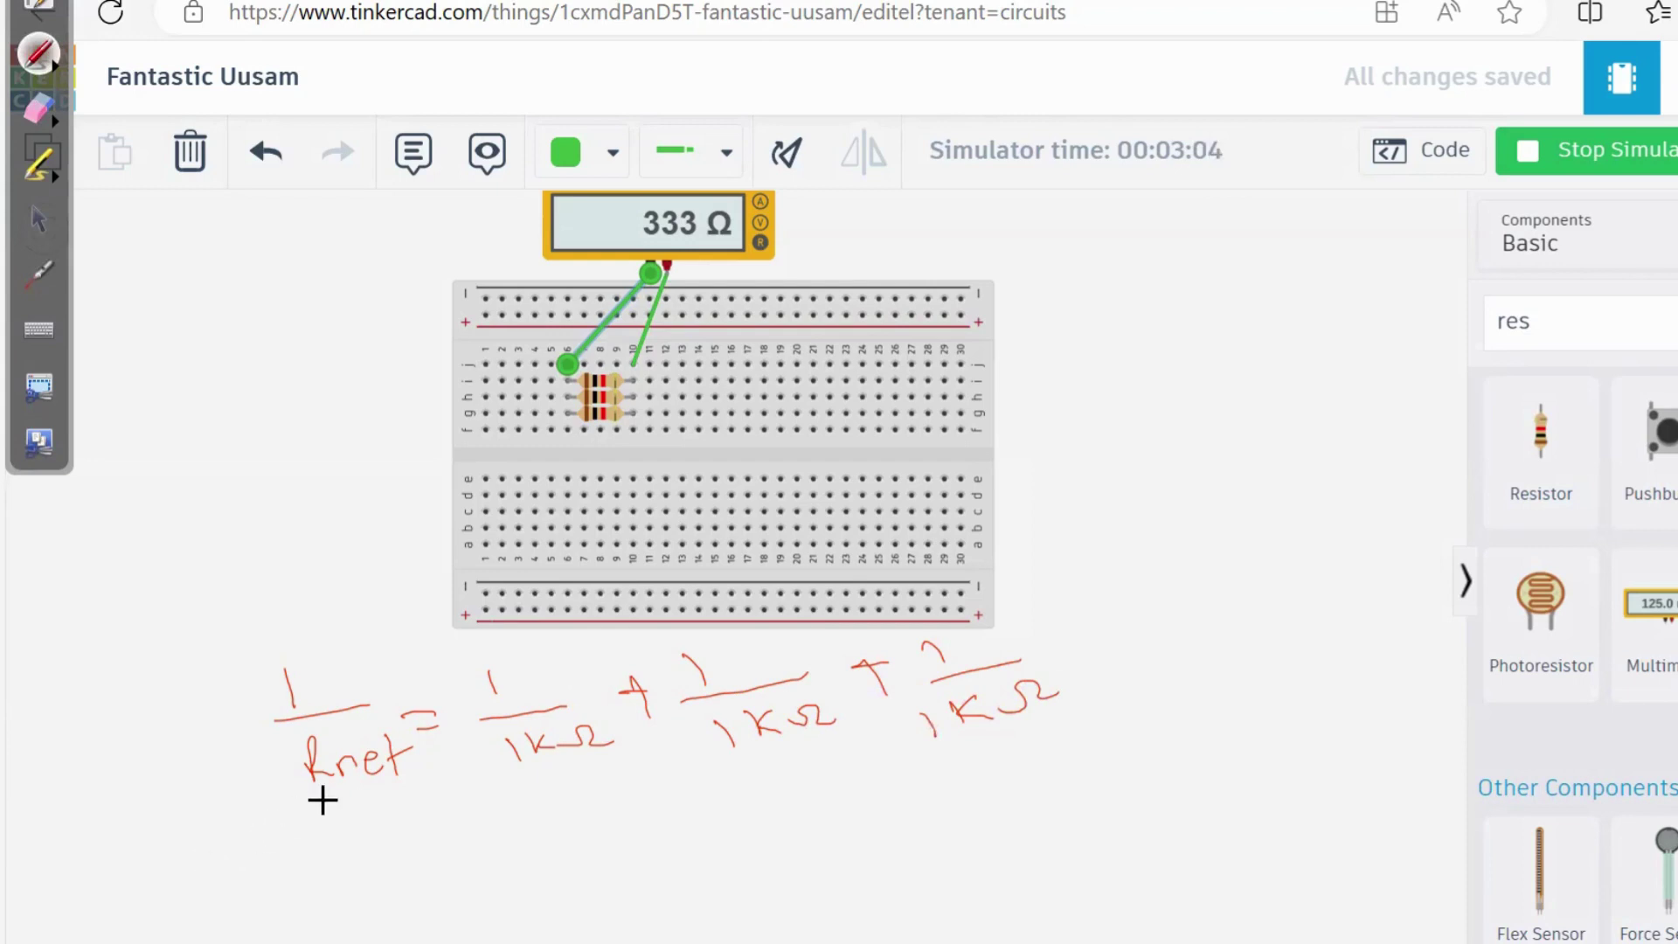
- Begin a second line with "1/Rnet =" and bracket the first two 1/1kΩ terms of the line above
drag(292, 815, 296, 835)
mouse_move(276, 860)
mouse_down()
mouse_move(359, 838)
mouse_move(323, 875)
mouse_move(387, 871)
mouse_move(440, 843)
mouse_up()
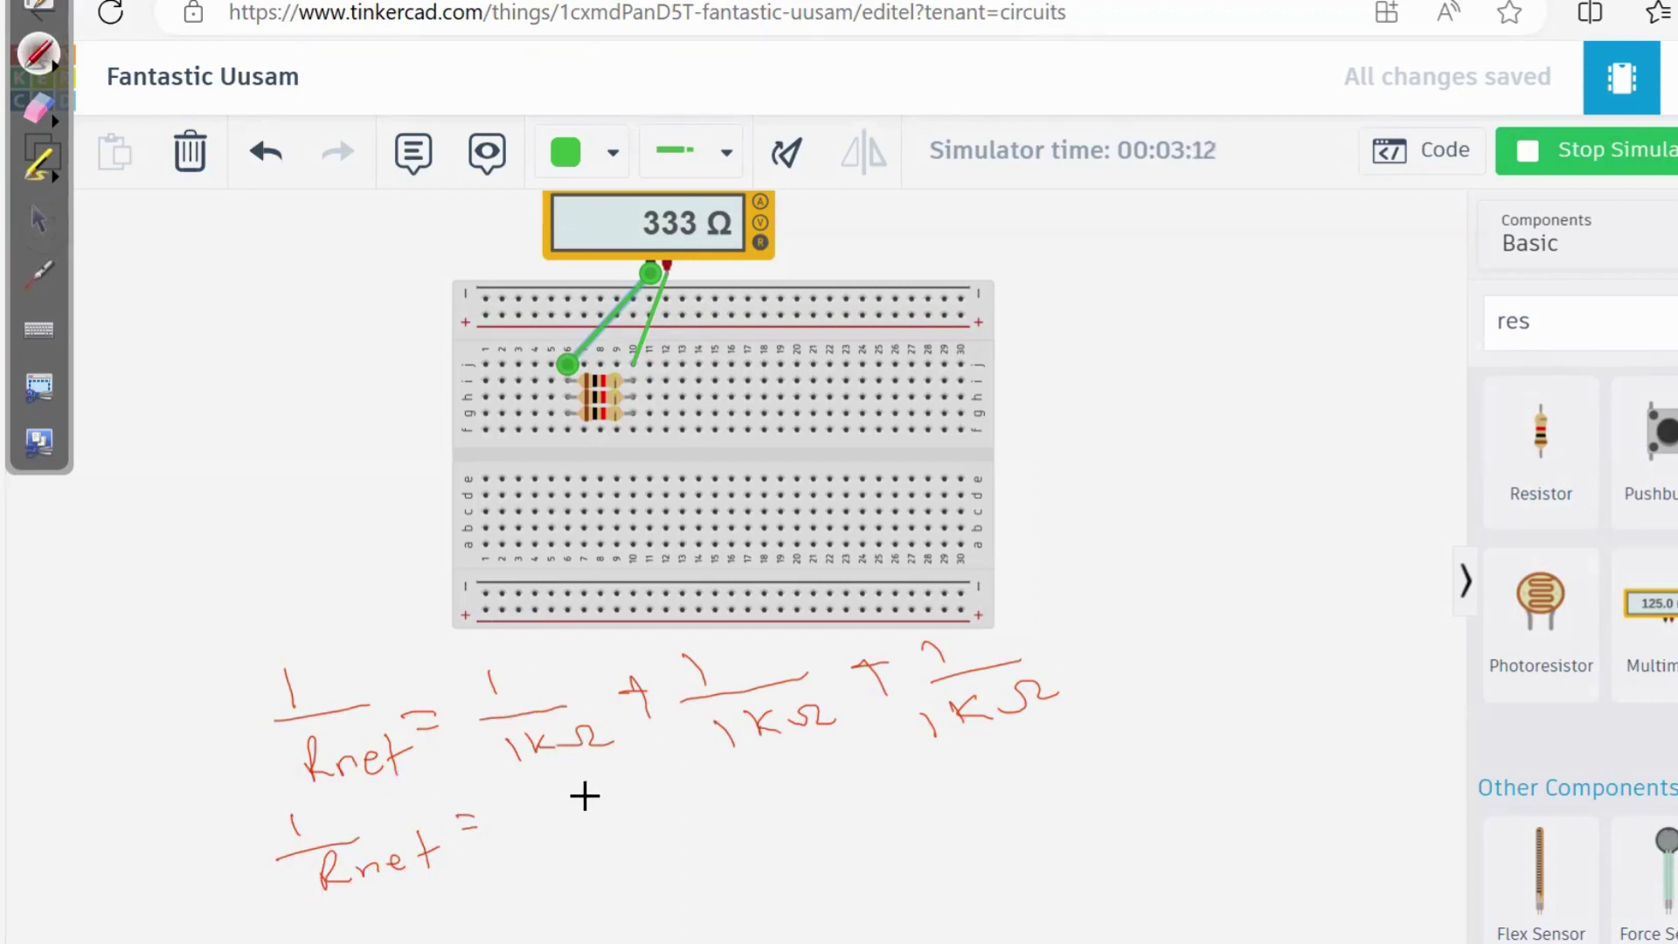
drag(804, 641, 848, 745)
drag(793, 820, 800, 813)
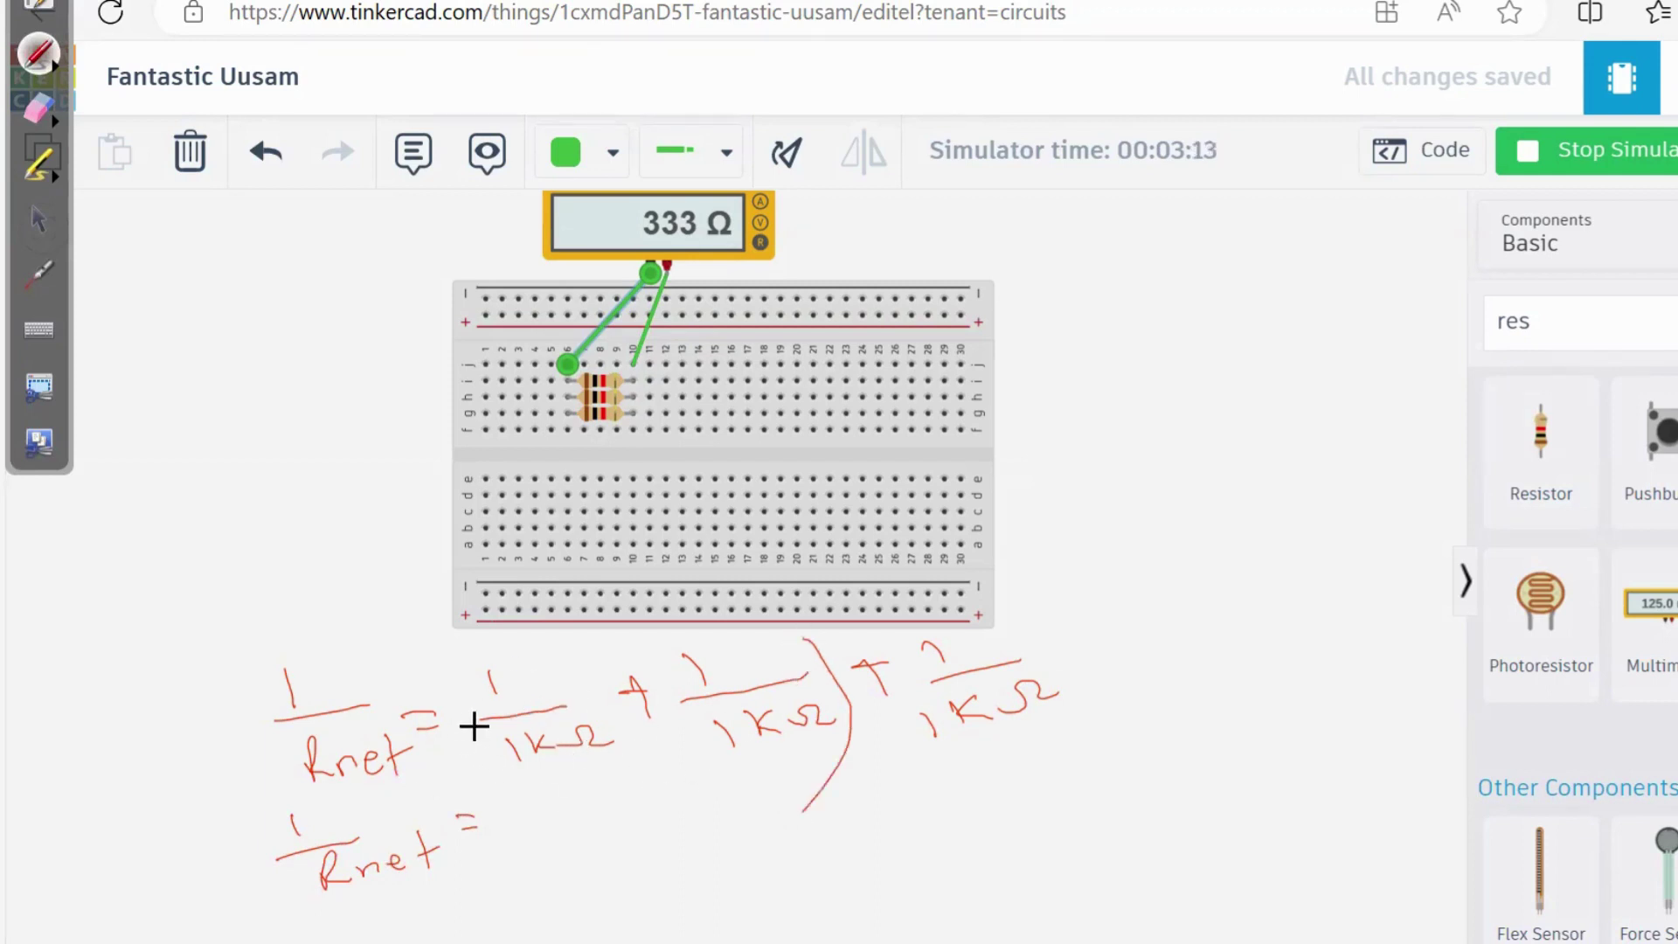
mouse_move(461, 677)
mouse_down()
mouse_move(556, 791)
mouse_move(628, 835)
mouse_move(819, 773)
mouse_up()
- Complete the second line with (1kΩ+1kΩ)/(1kΩ×1kΩ) + 1/kΩ and draw a curved bracket above its end
drag(619, 864, 939, 785)
mouse_move(671, 874)
mouse_down()
mouse_move(716, 859)
mouse_move(862, 844)
mouse_up()
mouse_move(870, 823)
mouse_down()
mouse_move(876, 842)
mouse_move(961, 811)
mouse_up()
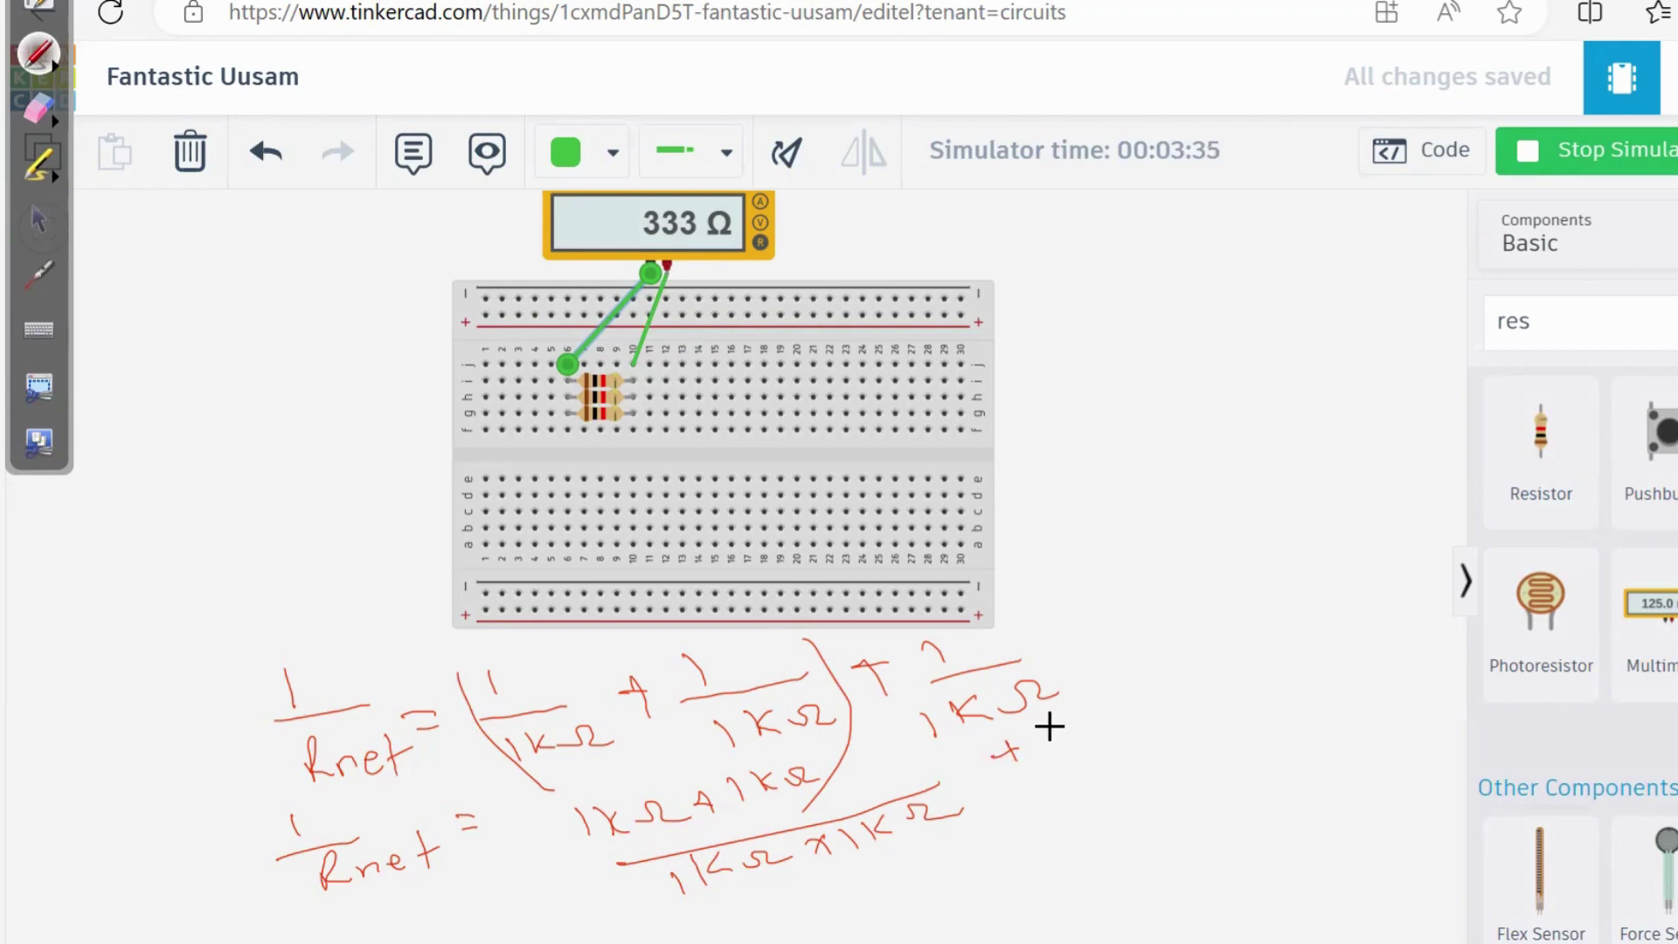
mouse_move(1066, 745)
mouse_down()
mouse_move(1143, 732)
mouse_move(1129, 785)
mouse_move(1214, 750)
mouse_up()
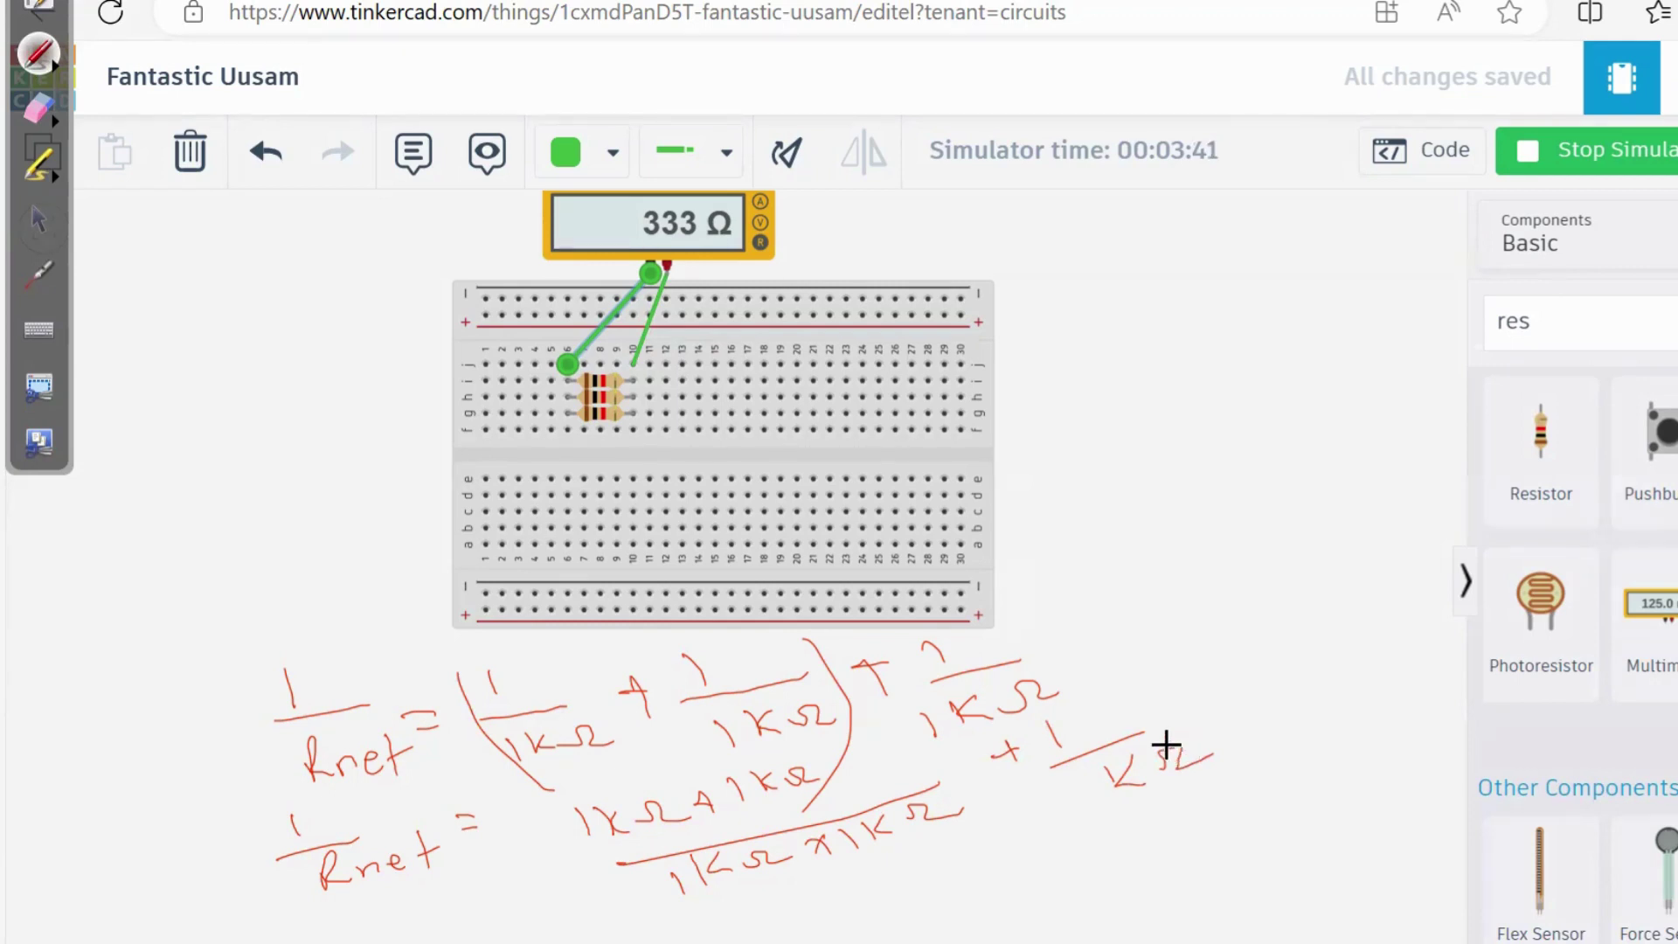
drag(1159, 698, 1093, 570)
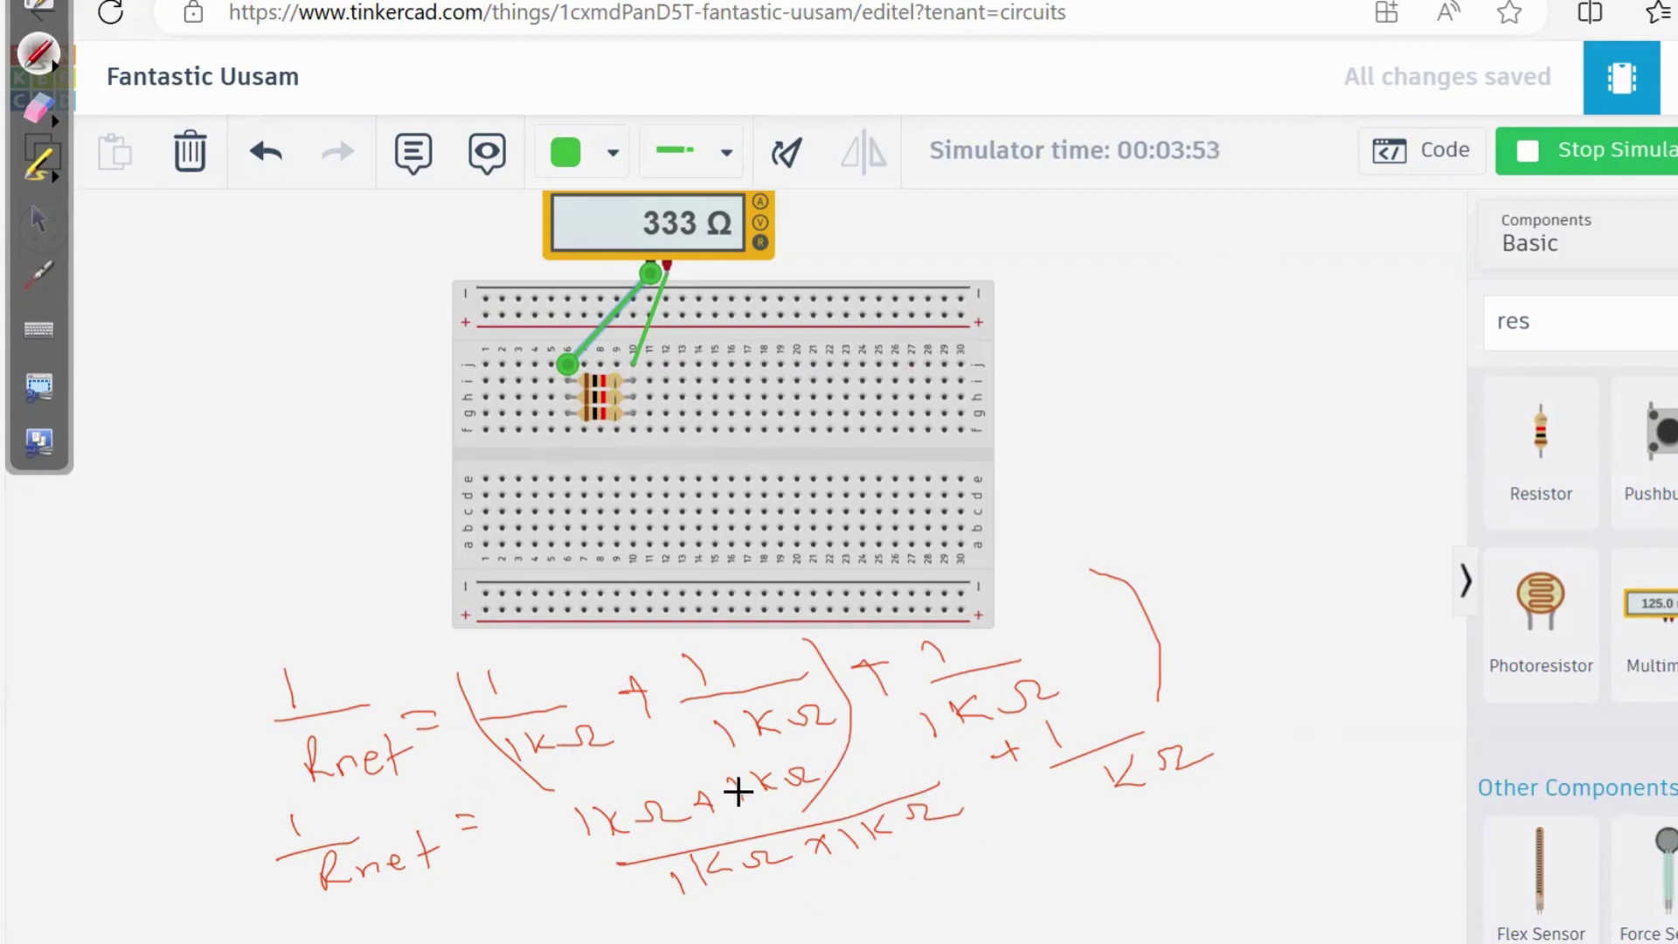
- Handwrite "= 2kΩ/(1kΩ×1kΩ) + 1/1kΩ" beside the breadboard and strike out the common kΩ in the first fraction
drag(1066, 310, 1094, 316)
drag(1241, 254, 1278, 261)
drag(1131, 322, 1306, 283)
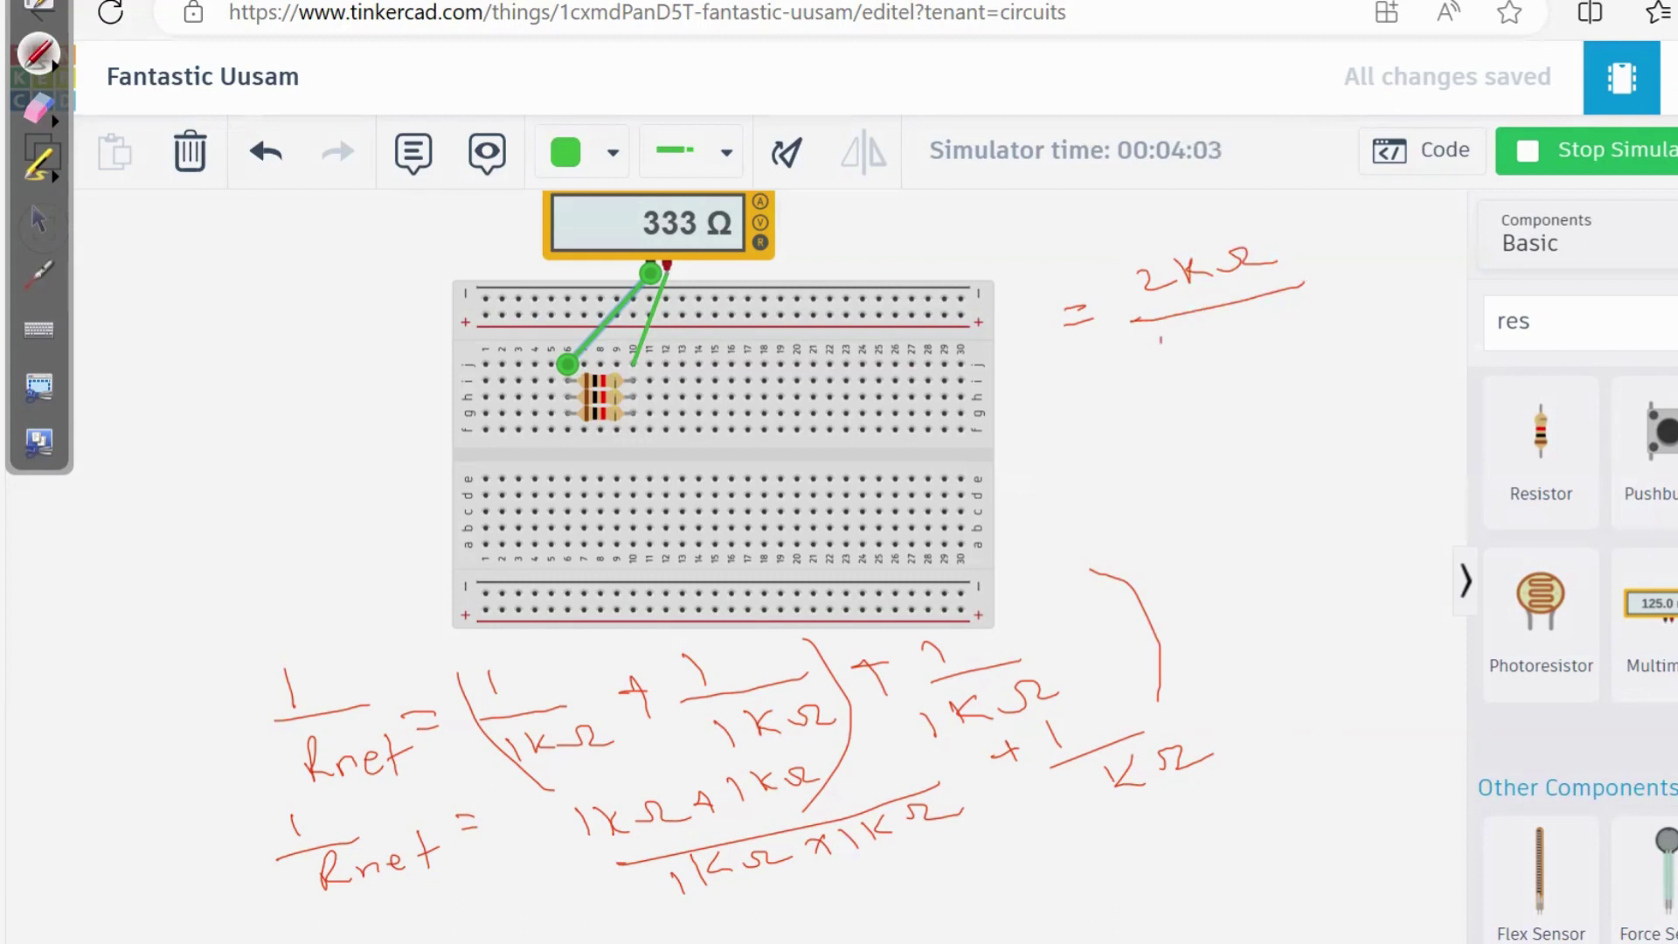
mouse_move(1160, 341)
mouse_down()
mouse_move(1173, 360)
mouse_move(1319, 322)
mouse_move(1379, 290)
mouse_move(1354, 248)
mouse_move(1418, 235)
mouse_up()
click(1322, 295)
mouse_move(1432, 224)
mouse_down()
mouse_move(1401, 241)
mouse_move(1493, 234)
mouse_up()
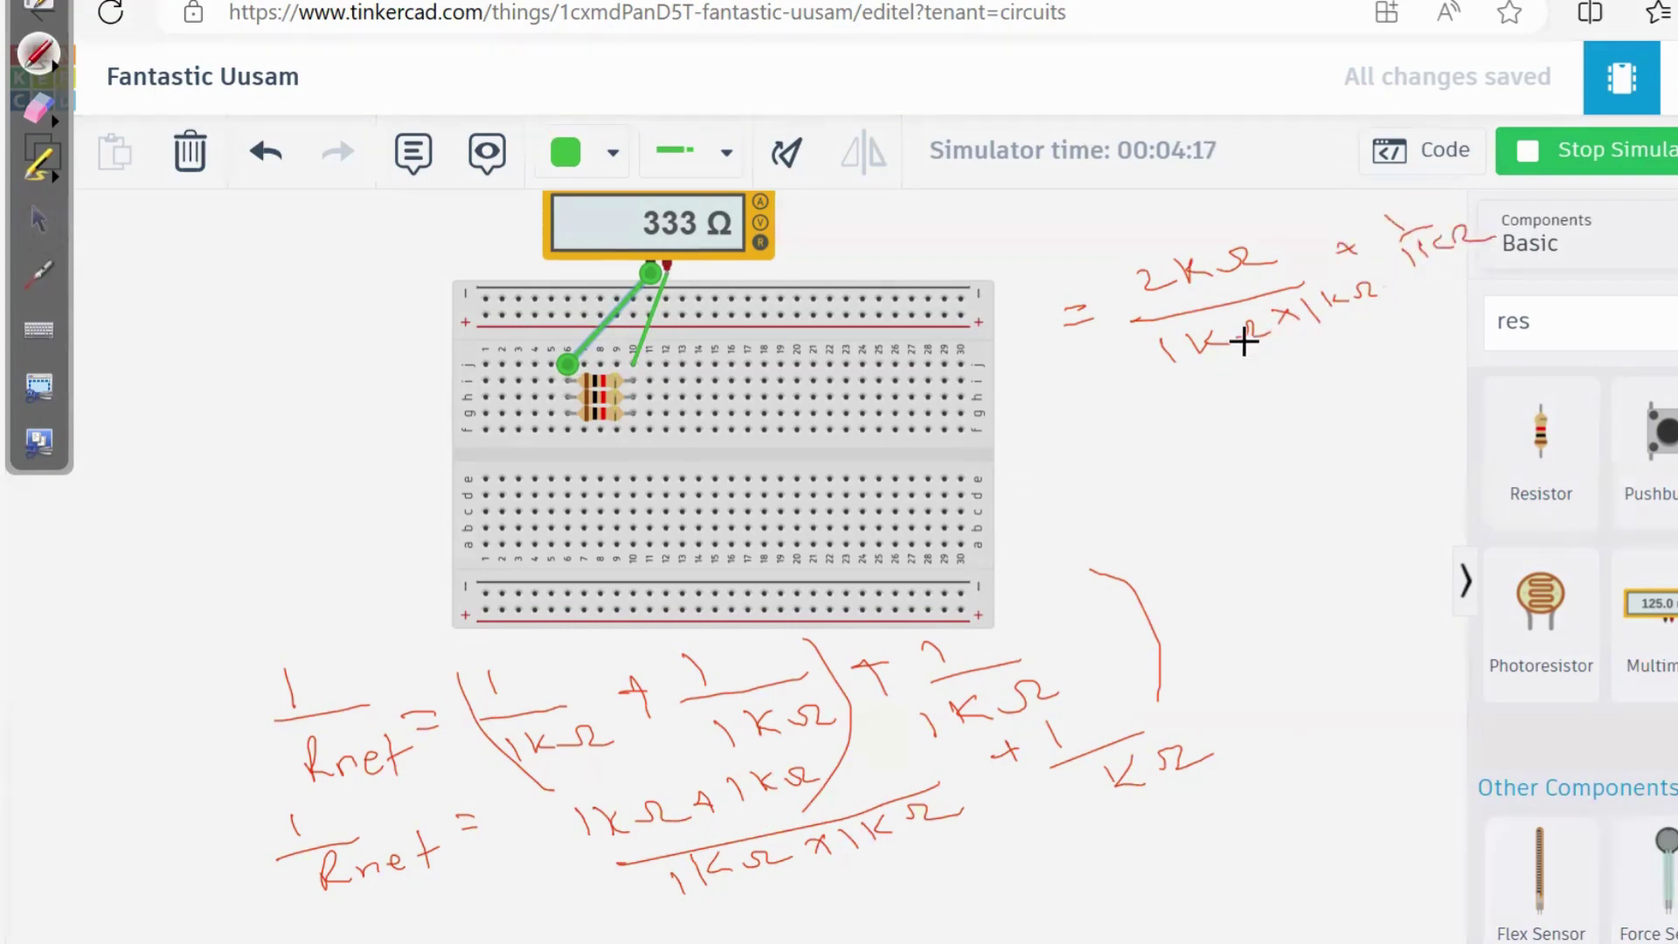
drag(1250, 313, 1209, 355)
drag(1257, 235, 1153, 307)
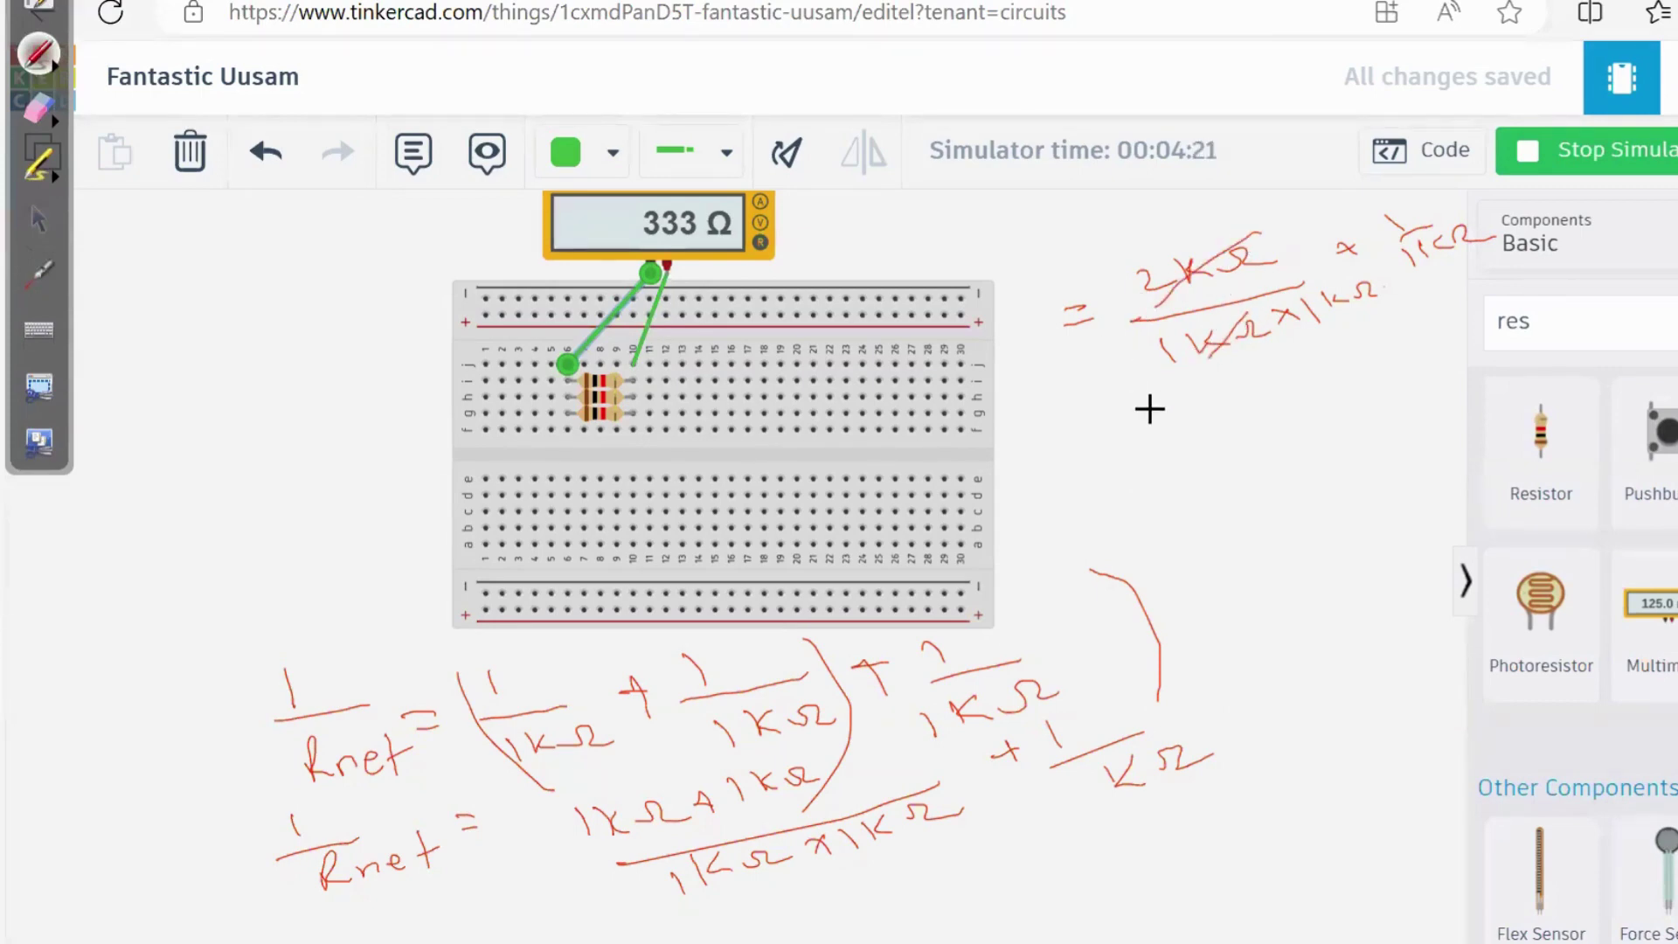
- Handwrite the simplified line "= 2/1kΩ + 1/1kΩ" below the struck-out fraction
drag(1147, 417, 1134, 438)
drag(1136, 444, 1161, 434)
click(1207, 396)
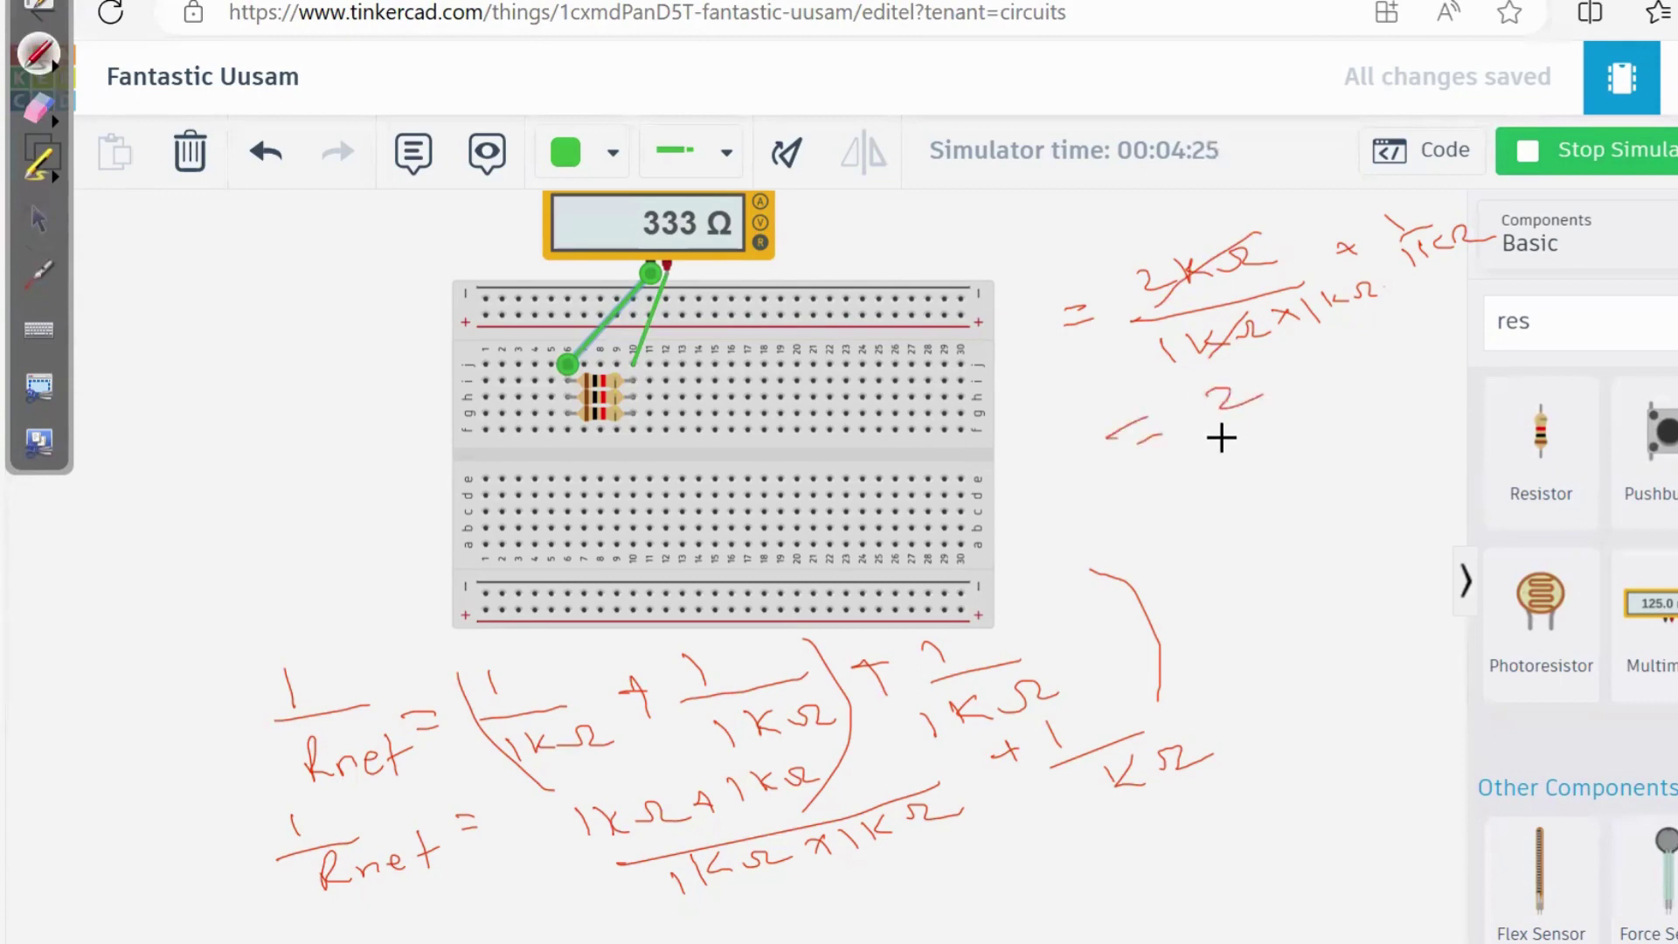
mouse_move(1265, 424)
mouse_down()
mouse_move(1285, 409)
mouse_move(1262, 460)
mouse_up()
mouse_move(1289, 428)
mouse_down()
mouse_move(1345, 413)
mouse_move(1359, 368)
mouse_move(1458, 334)
mouse_move(1428, 390)
mouse_up()
drag(1453, 366, 1498, 357)
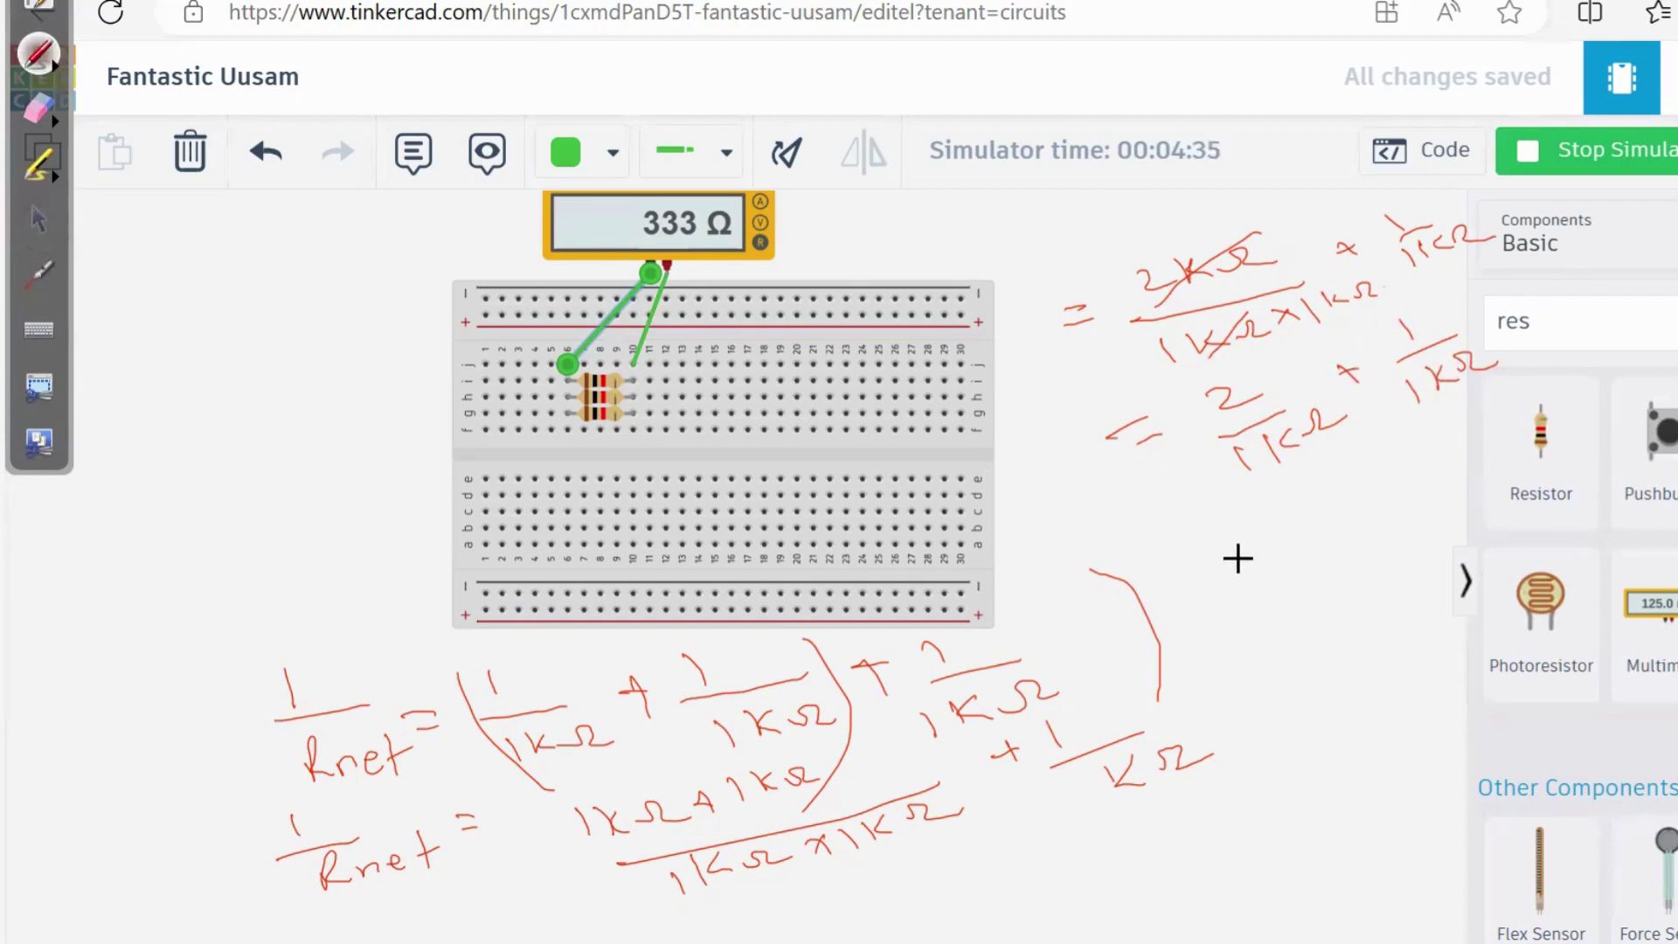
- Combine the two fractions in a new handwritten line, "= (2×1kΩ + 1kΩ)/(1kΩ×1kΩ)"
drag(1248, 535, 1343, 518)
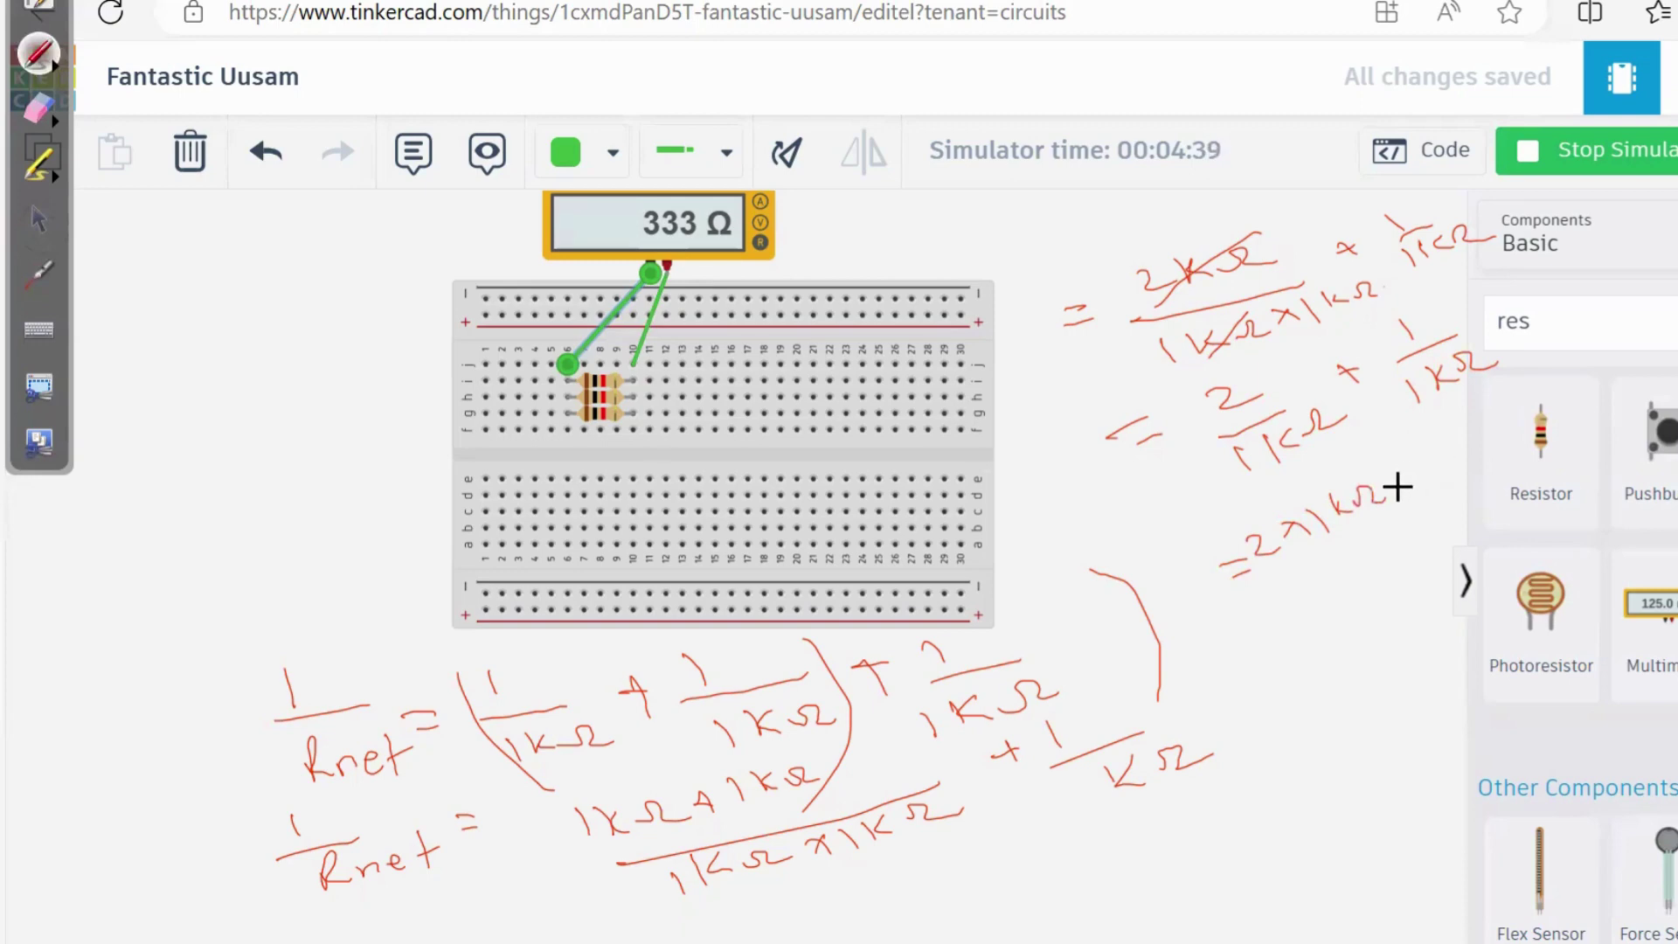
drag(1423, 451, 1451, 433)
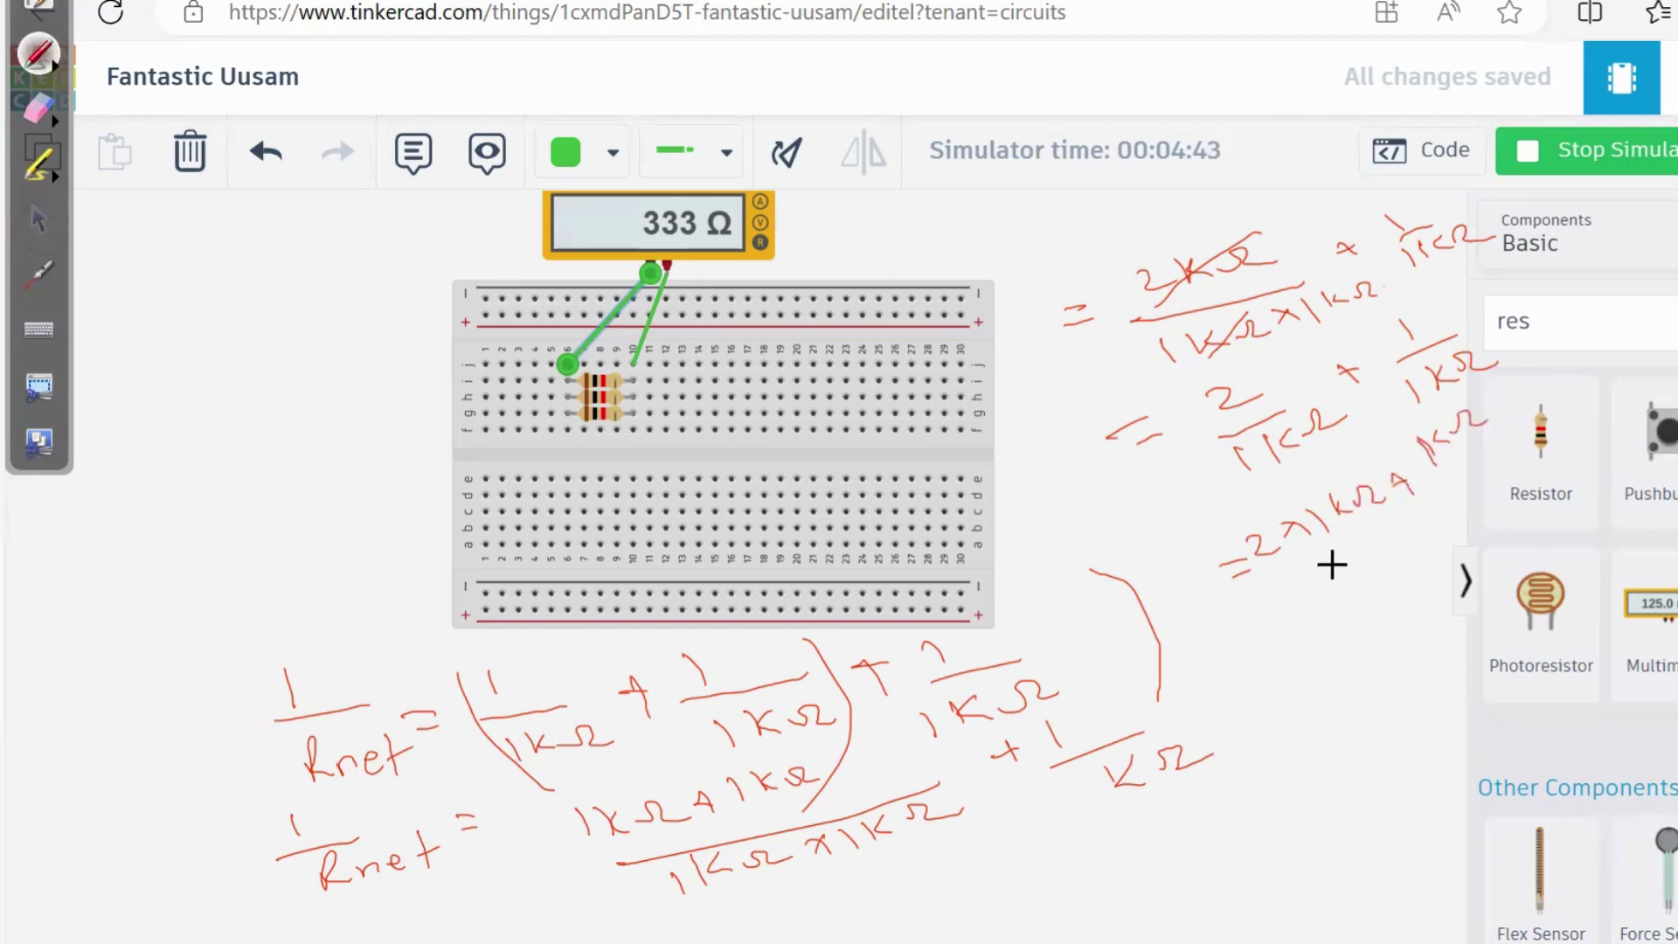
drag(1306, 574, 1573, 430)
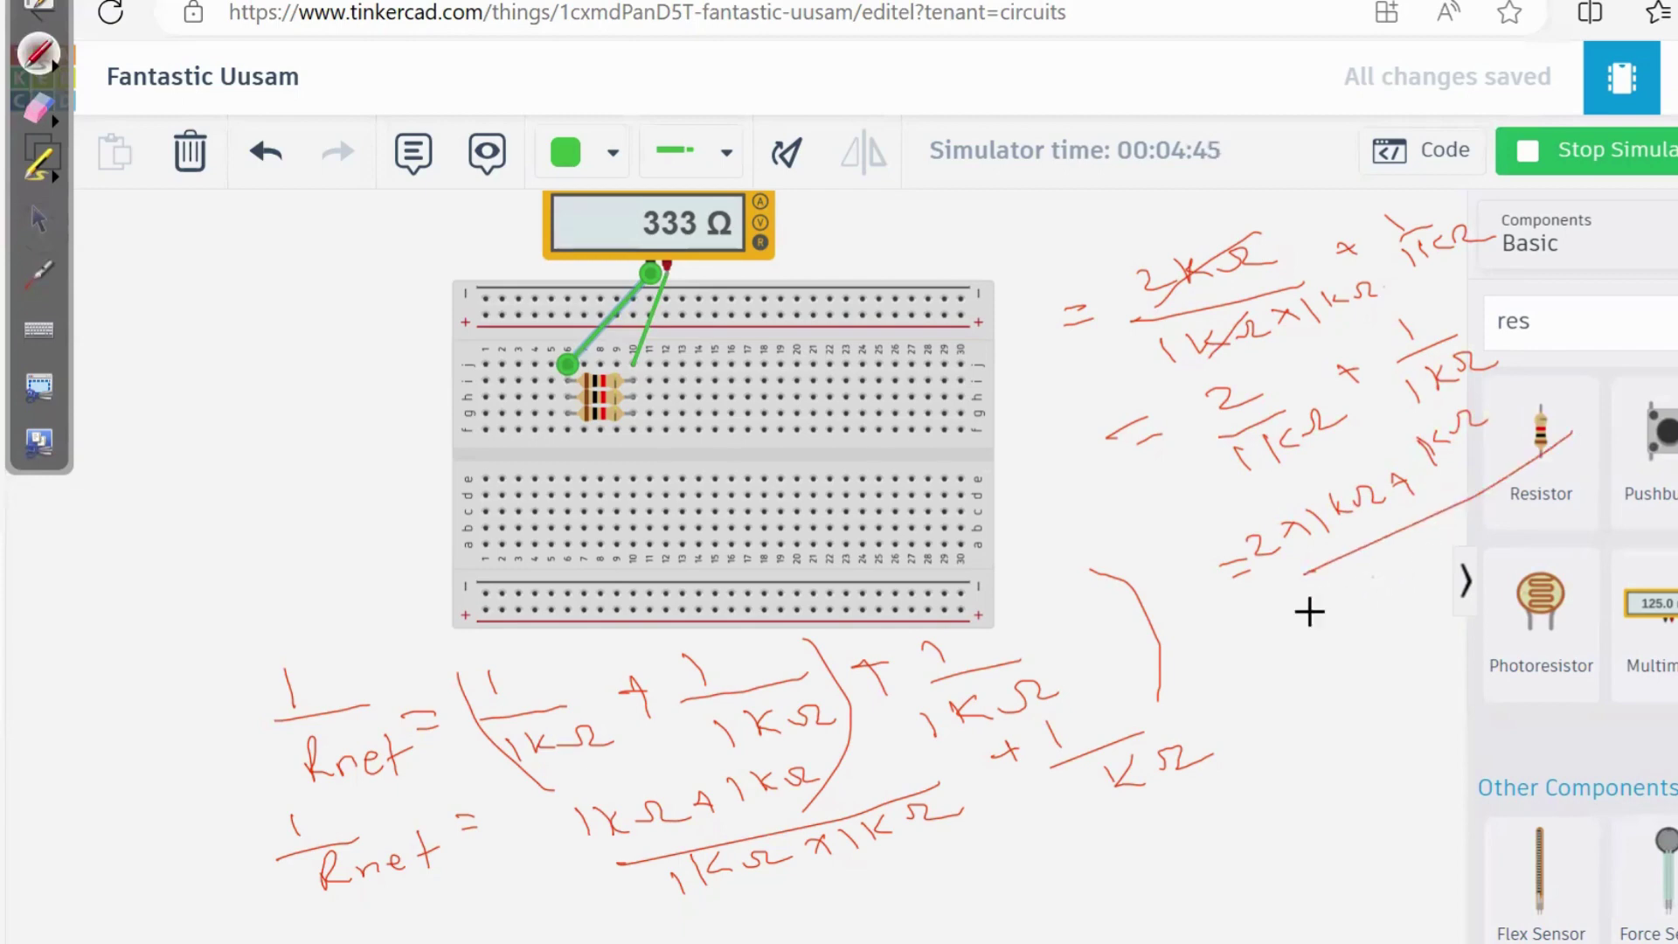
drag(1352, 582, 1343, 600)
drag(1358, 567, 1360, 574)
drag(1446, 523, 1451, 536)
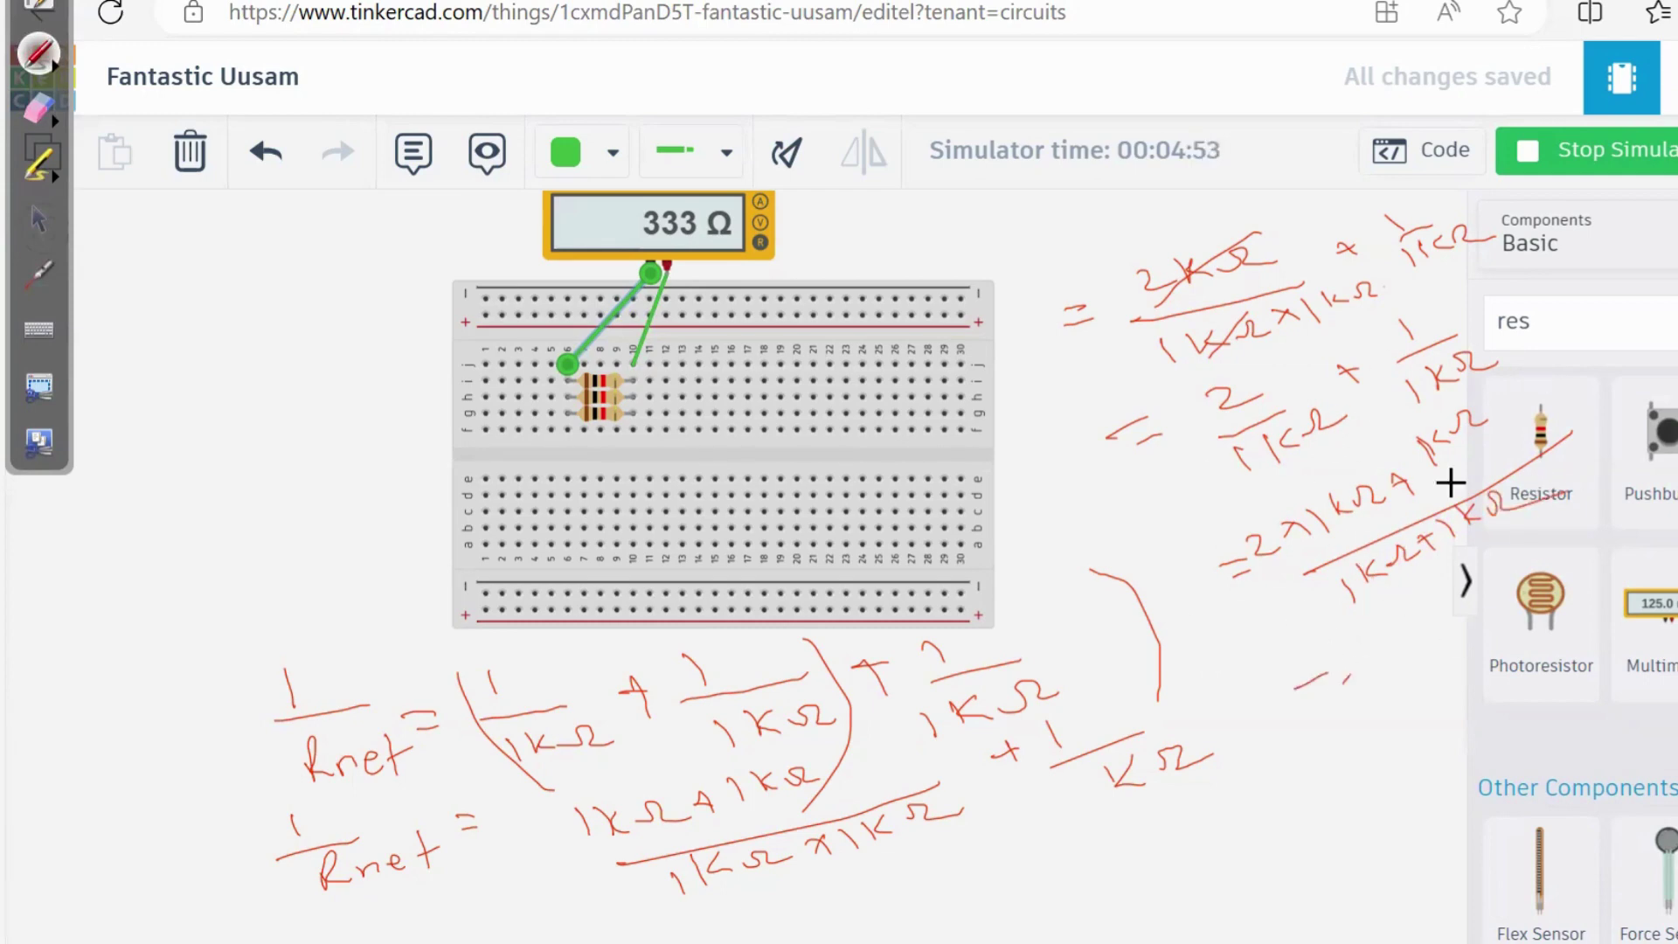
- Handwrite the reduced fraction 3/1kΩ as the last line of the derivation, and erase all annotations
click(1390, 618)
mouse_move(1390, 691)
mouse_down()
mouse_move(1503, 634)
mouse_move(1449, 703)
mouse_up()
mouse_move(1486, 668)
mouse_down()
mouse_move(1495, 684)
mouse_move(1532, 644)
mouse_up()
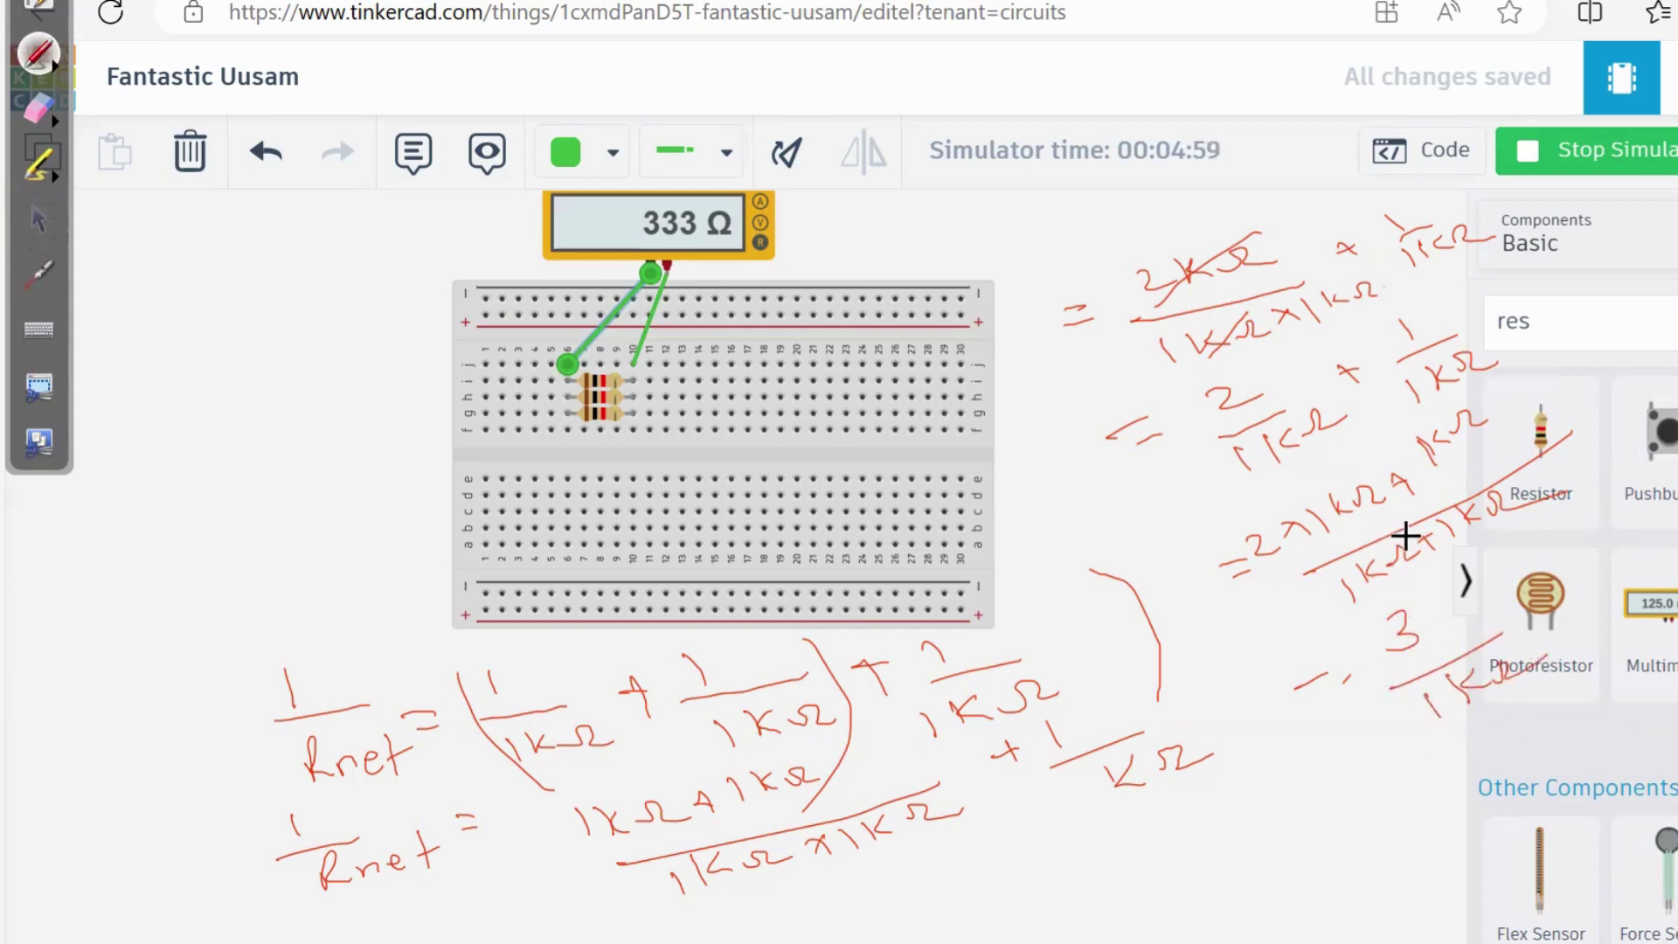
key(Delete)
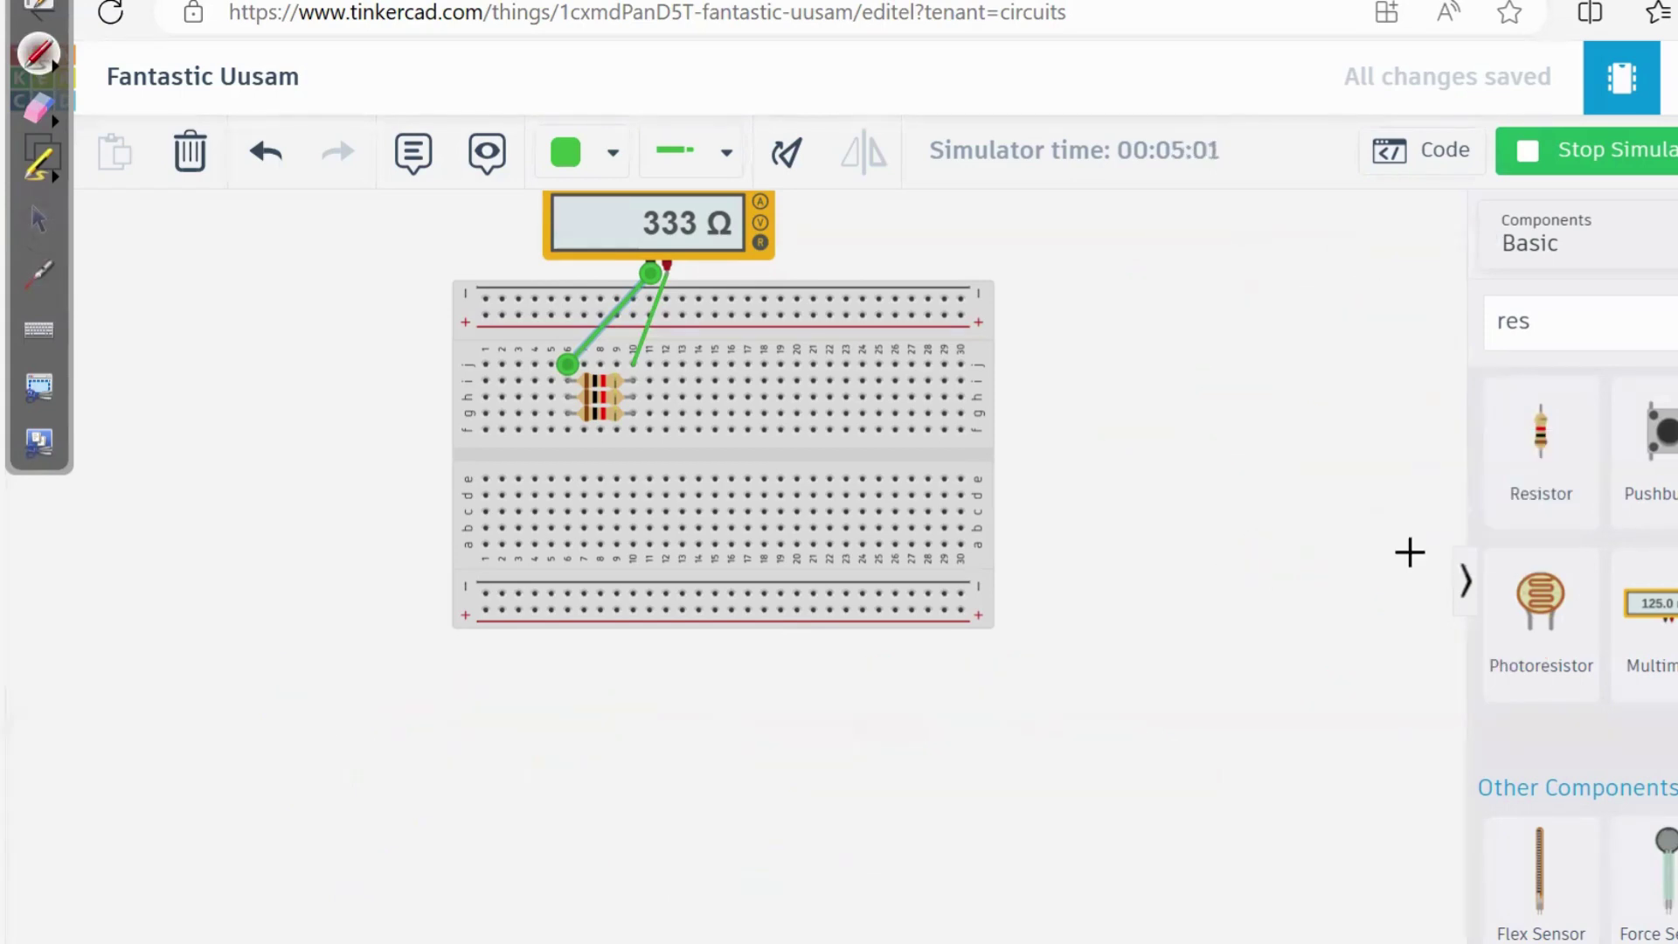
- Handwrite "1/Rnet = 3/1kΩ" below the breadboard
drag(294, 671, 308, 715)
drag(262, 773, 403, 736)
mouse_move(330, 831)
mouse_down()
mouse_move(447, 816)
mouse_move(472, 780)
mouse_up()
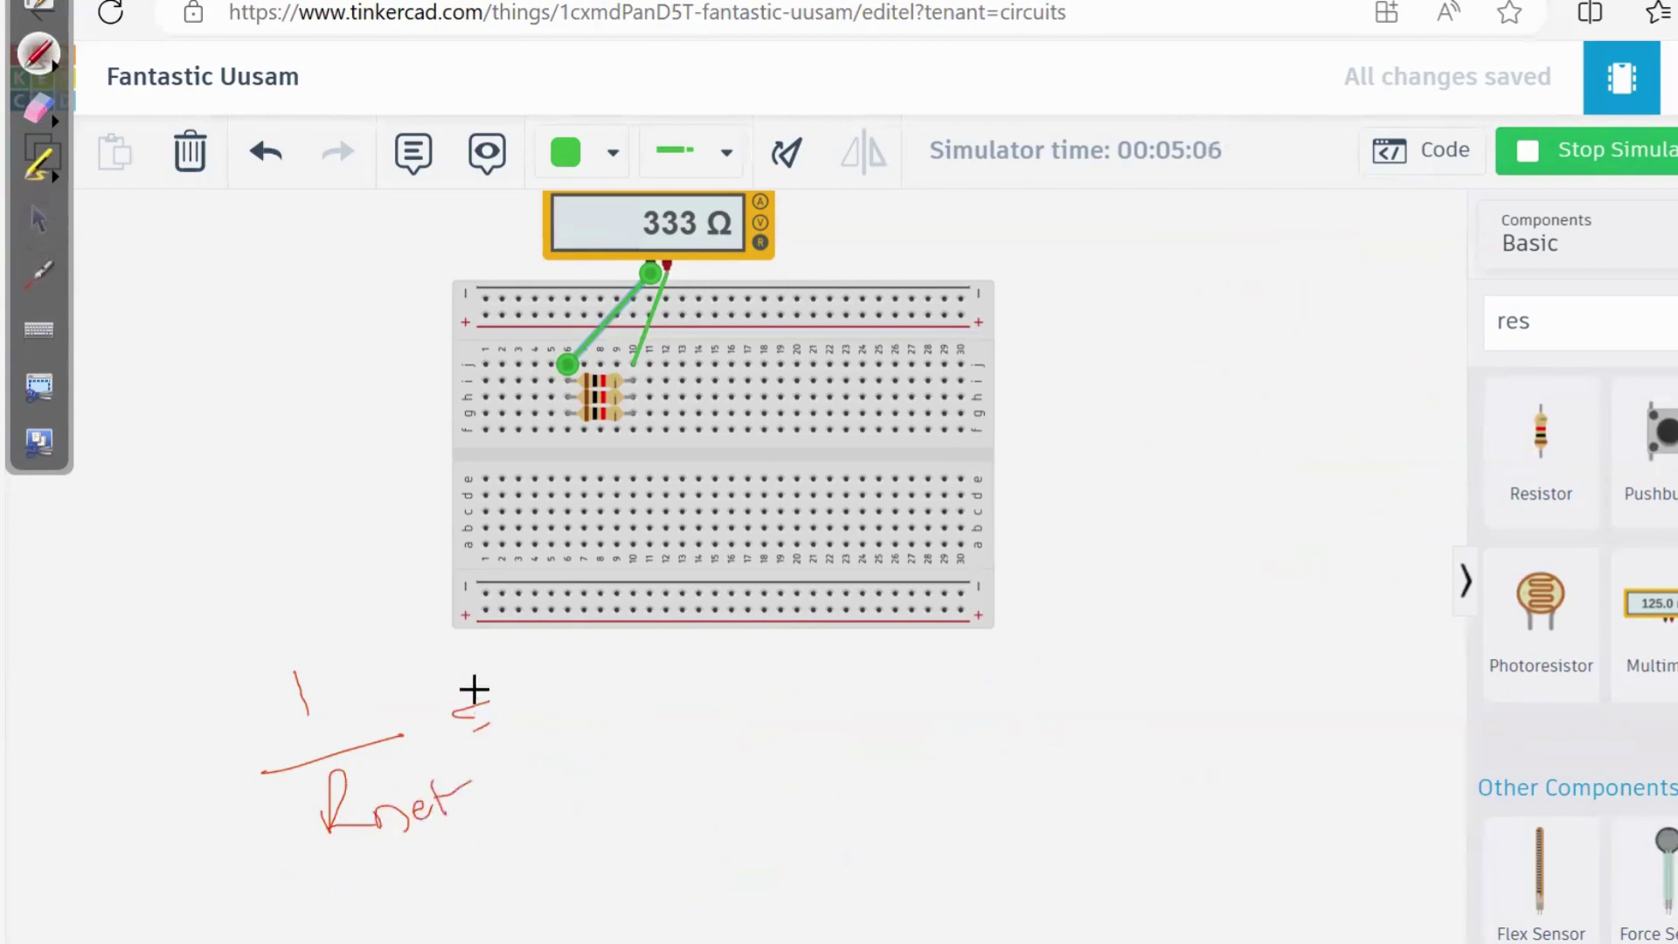
mouse_move(569, 648)
mouse_down()
mouse_move(573, 674)
mouse_move(761, 644)
mouse_up()
mouse_move(629, 723)
mouse_down()
mouse_move(652, 743)
mouse_move(715, 733)
mouse_move(776, 688)
mouse_up()
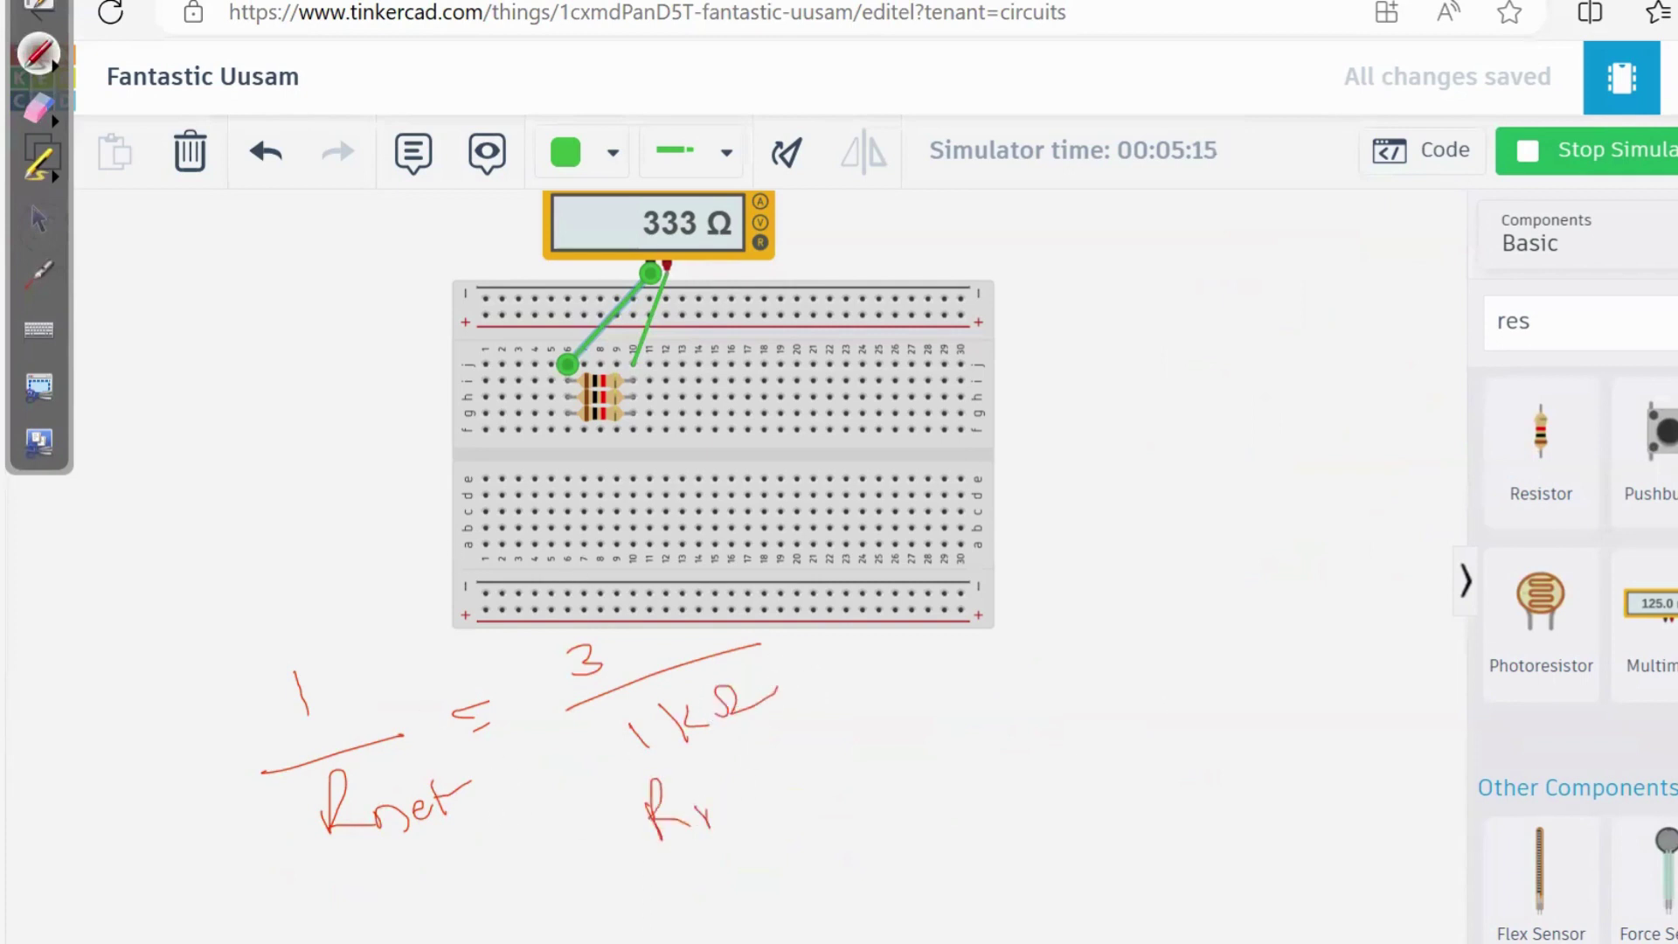
- Complete the handwritten equation "Rnet = 1kΩ/3" beside the 1/Rnet equation below the breadboard
drag(758, 808, 842, 763)
mouse_move(907, 671)
mouse_down()
mouse_move(919, 717)
mouse_move(955, 689)
mouse_move(1038, 691)
mouse_up()
drag(931, 756, 1058, 725)
drag(972, 771, 973, 805)
- Extend the handwritten equation with the fraction 1000Ω/3, expressing the numerator in ohms
click(1161, 634)
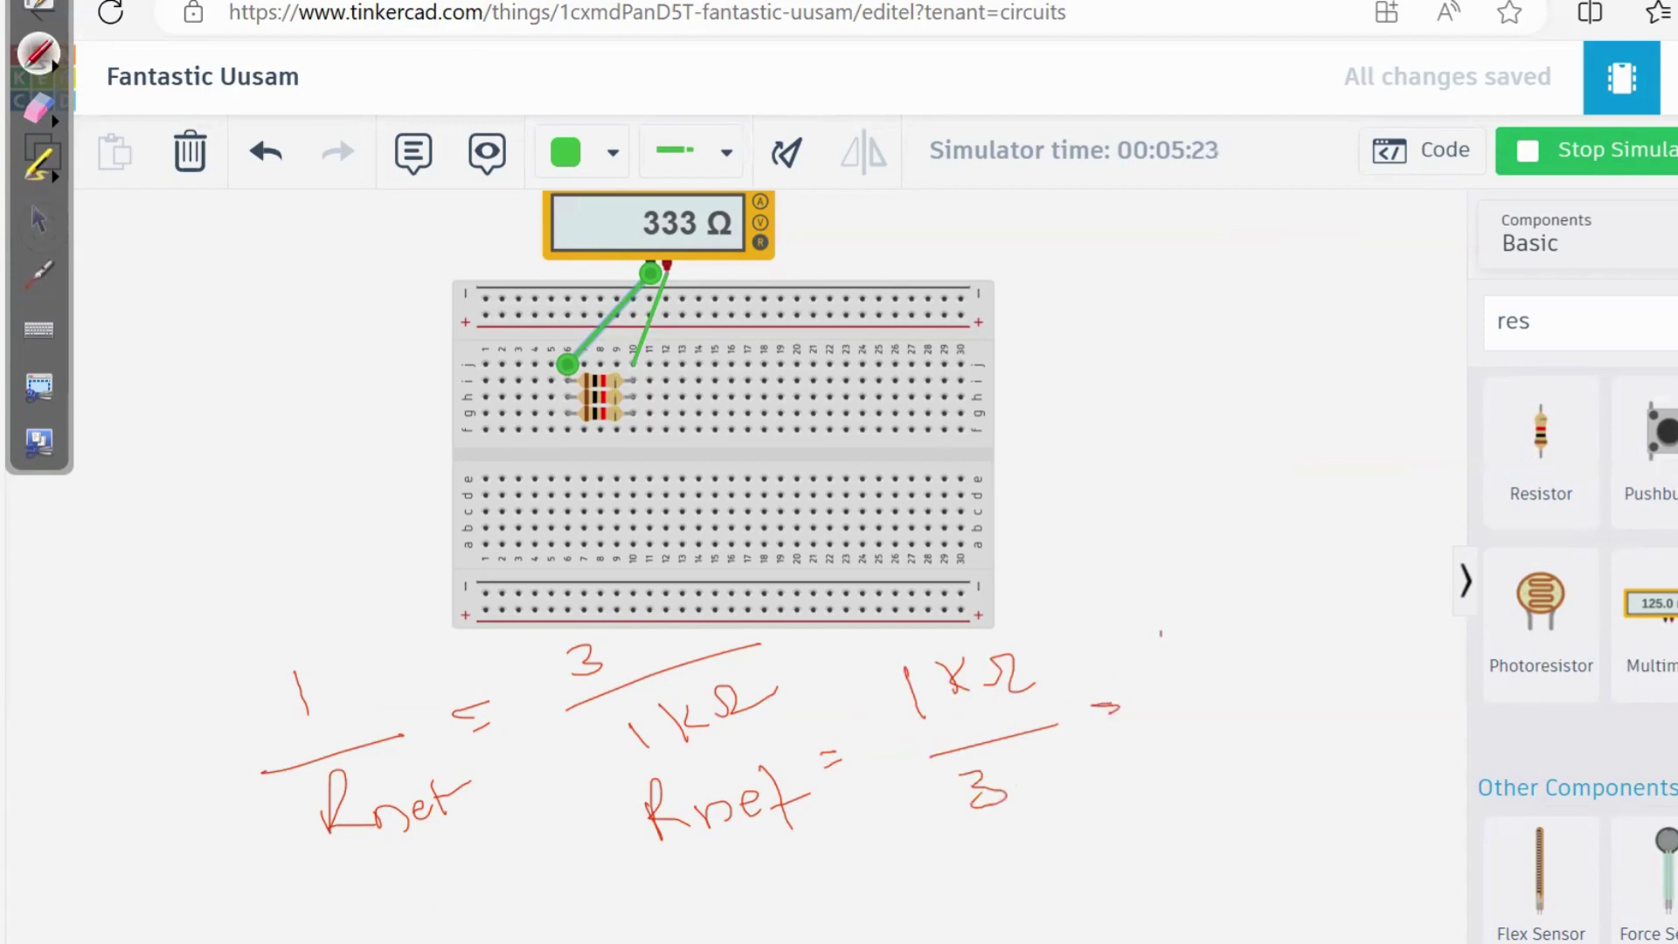
drag(1259, 613, 1364, 616)
drag(1175, 710, 1367, 652)
drag(1292, 692, 1285, 722)
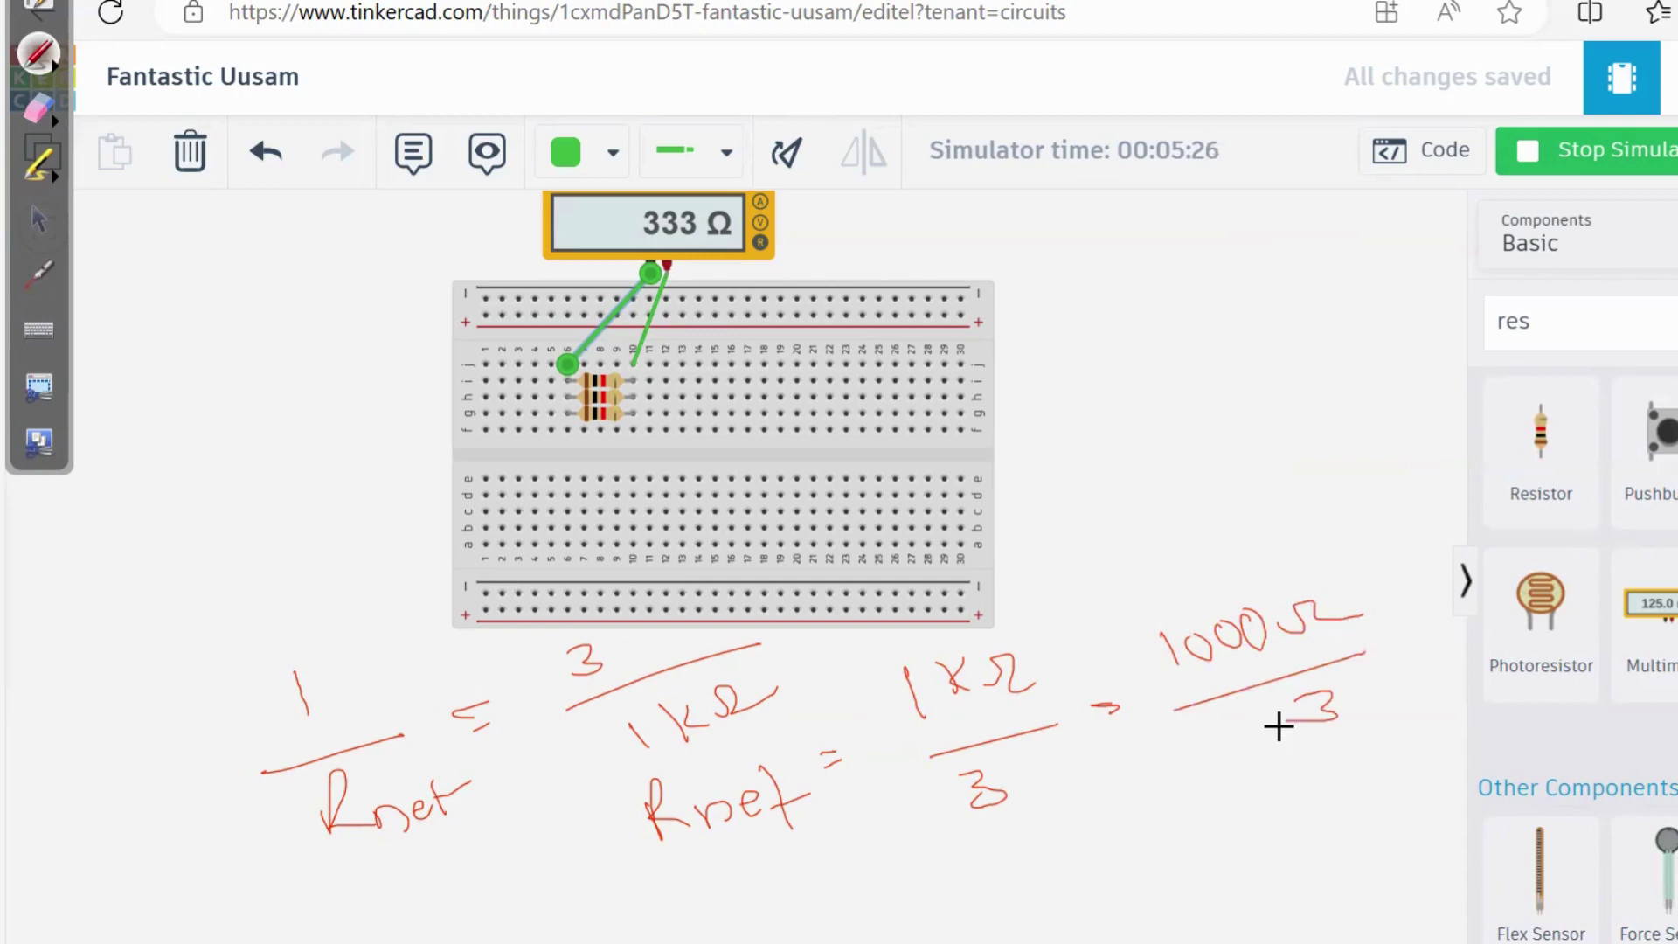
- Handwrite the result 333.33 Ω below the 1000Ω/3 fraction, bracket its decimals and double-underline it
drag(1121, 861, 1137, 855)
drag(1175, 857, 1285, 803)
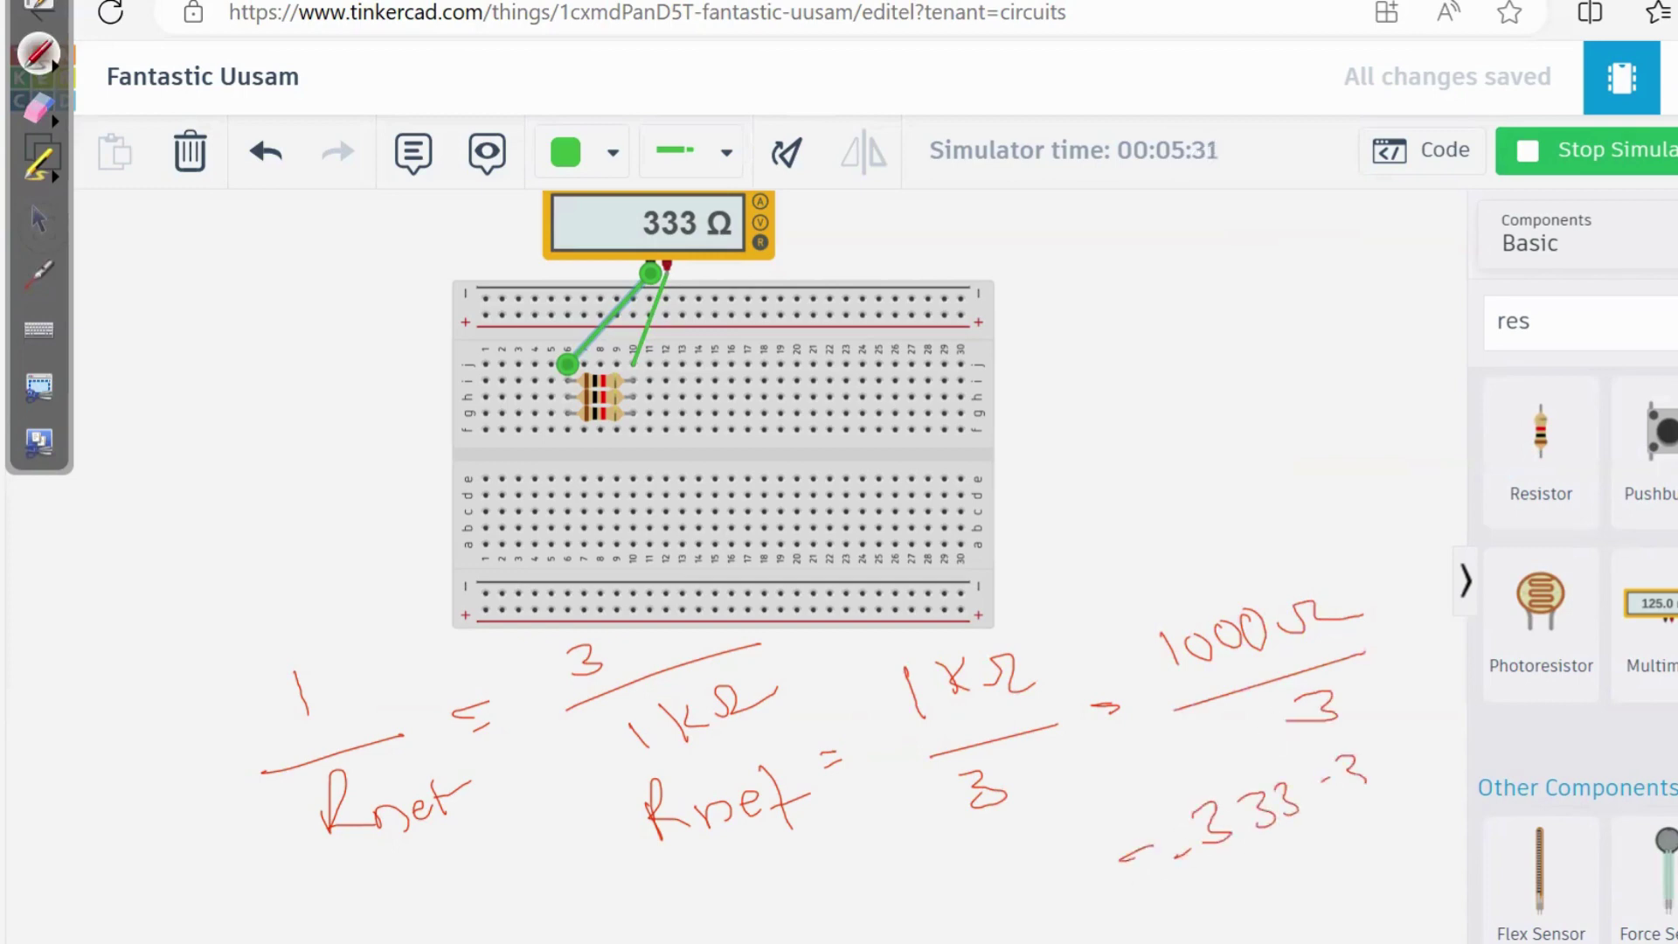
drag(1410, 759, 1399, 769)
mouse_move(1416, 708)
mouse_down()
mouse_move(1342, 734)
mouse_move(1379, 820)
mouse_up()
drag(1430, 702, 1467, 744)
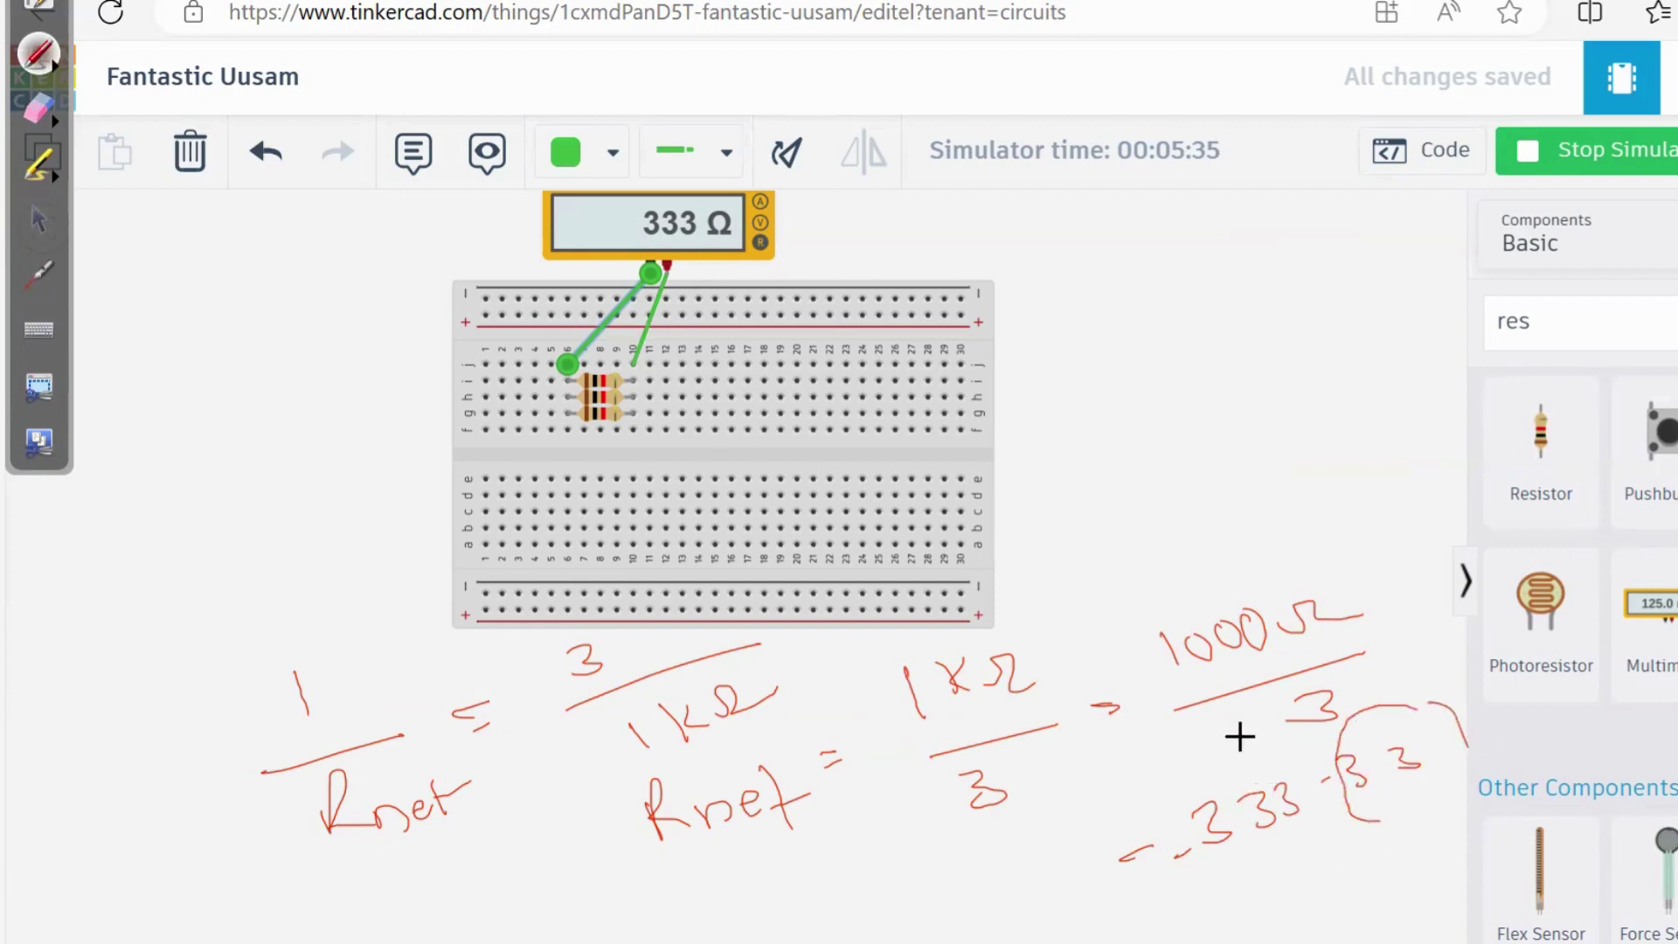
mouse_move(1237, 871)
mouse_down()
mouse_move(1303, 867)
mouse_move(1231, 921)
mouse_move(1355, 881)
mouse_up()
drag(1182, 924, 1451, 863)
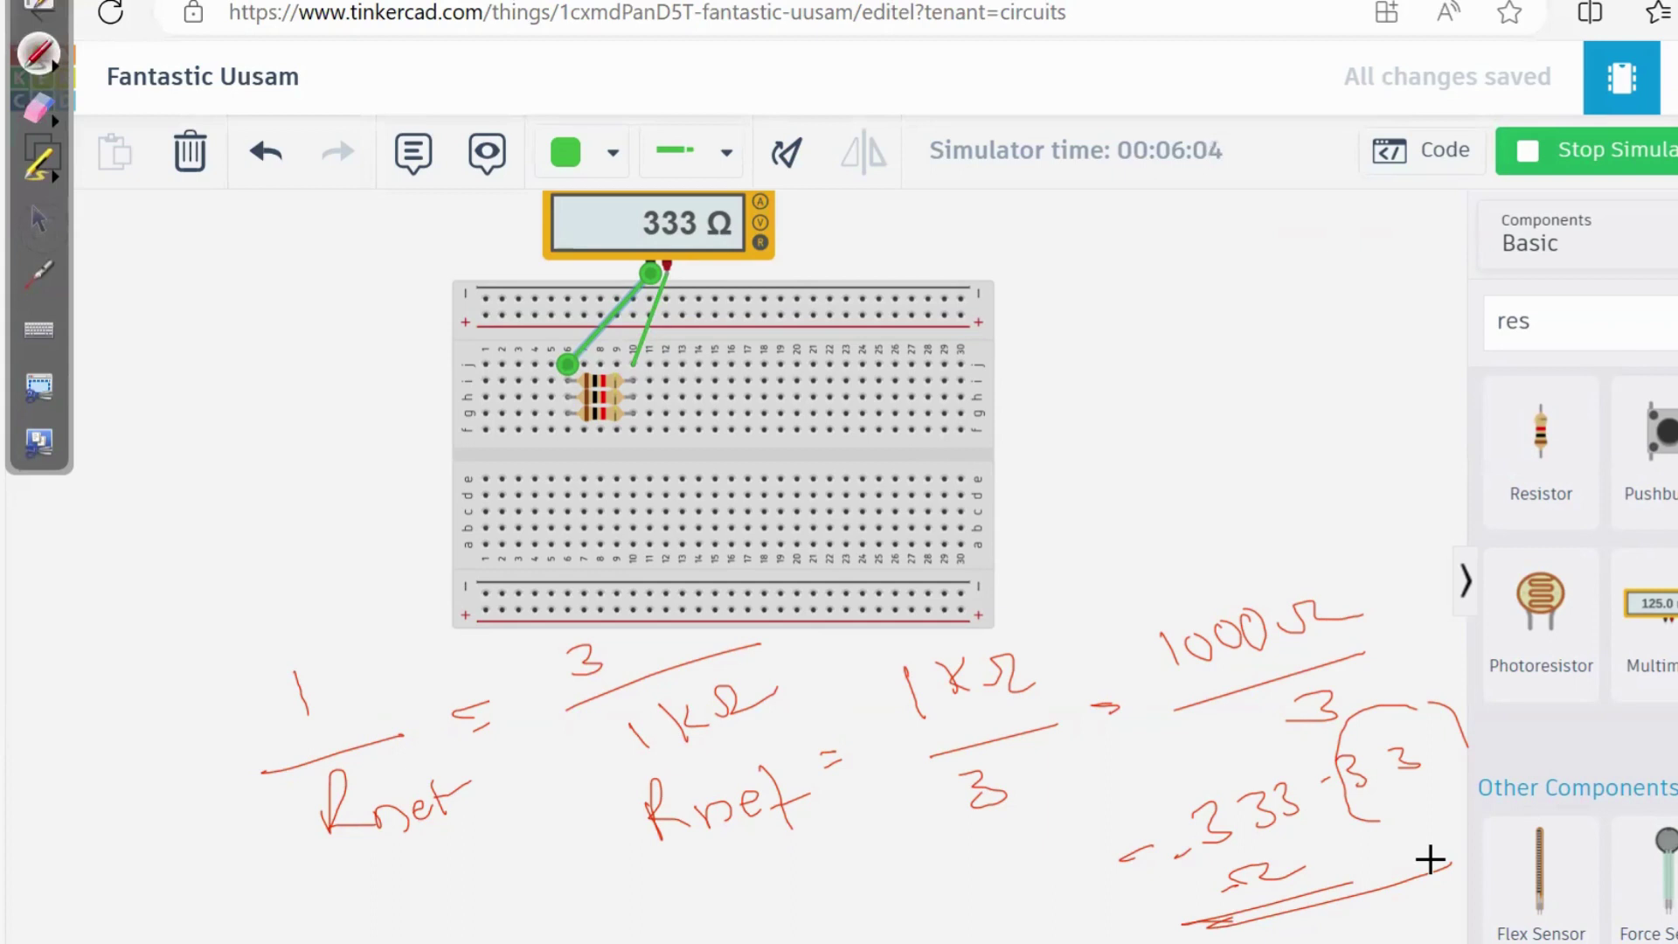
- Erase all handwritten annotations and switch from the pen back to the normal pointer
key(Delete)
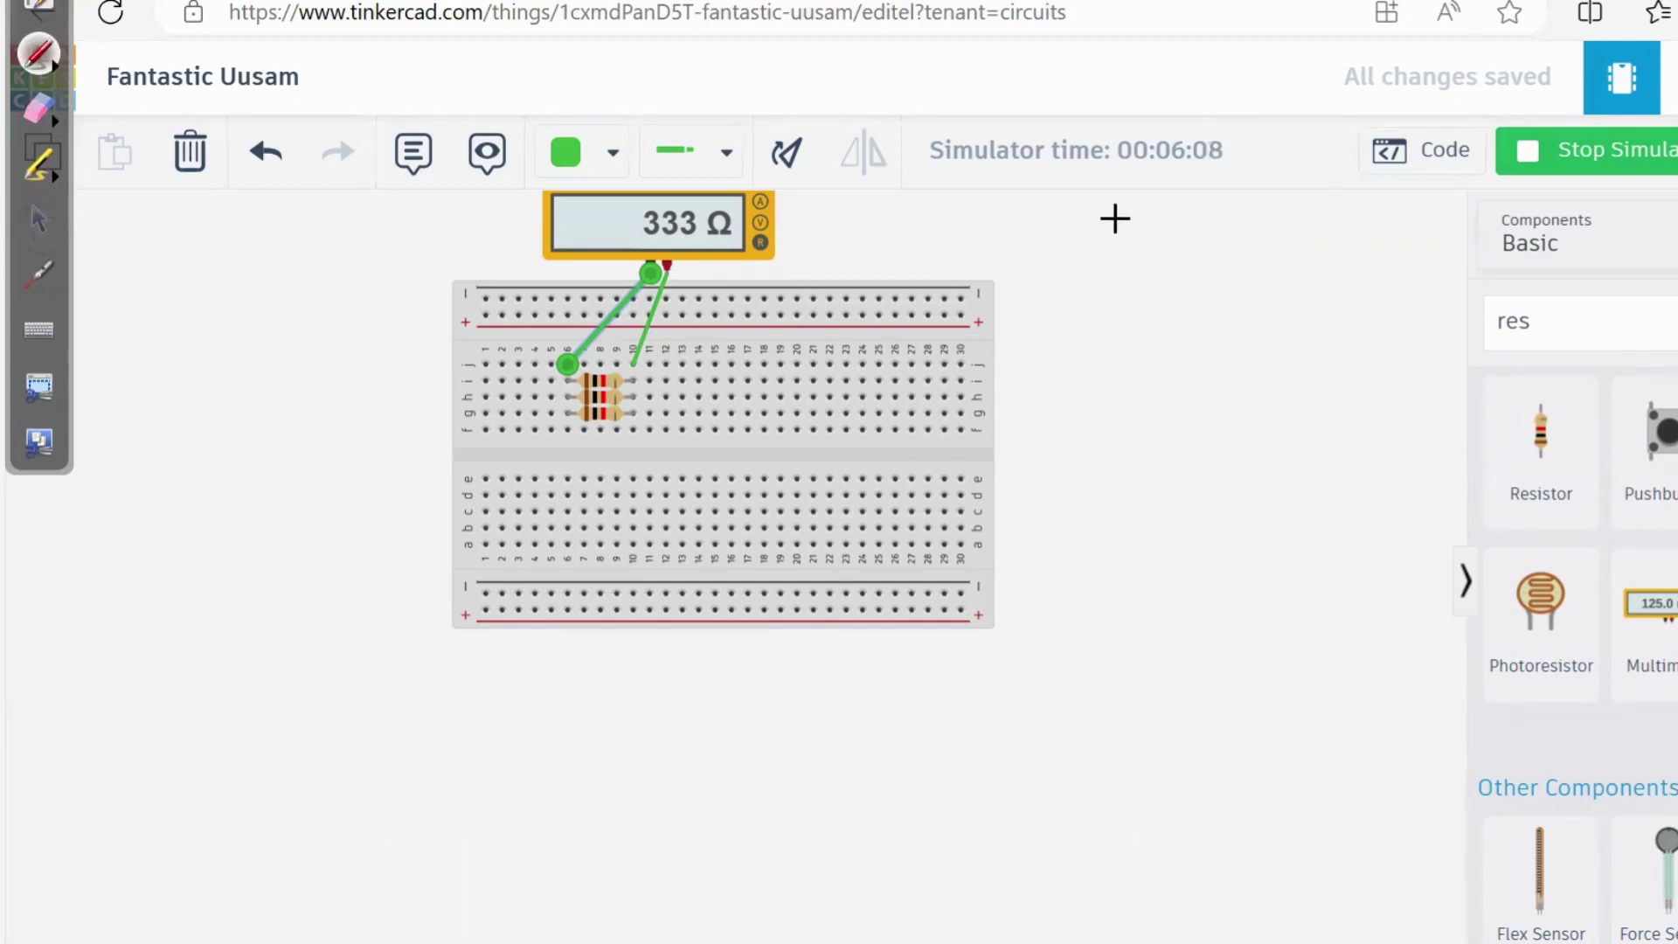
click(43, 233)
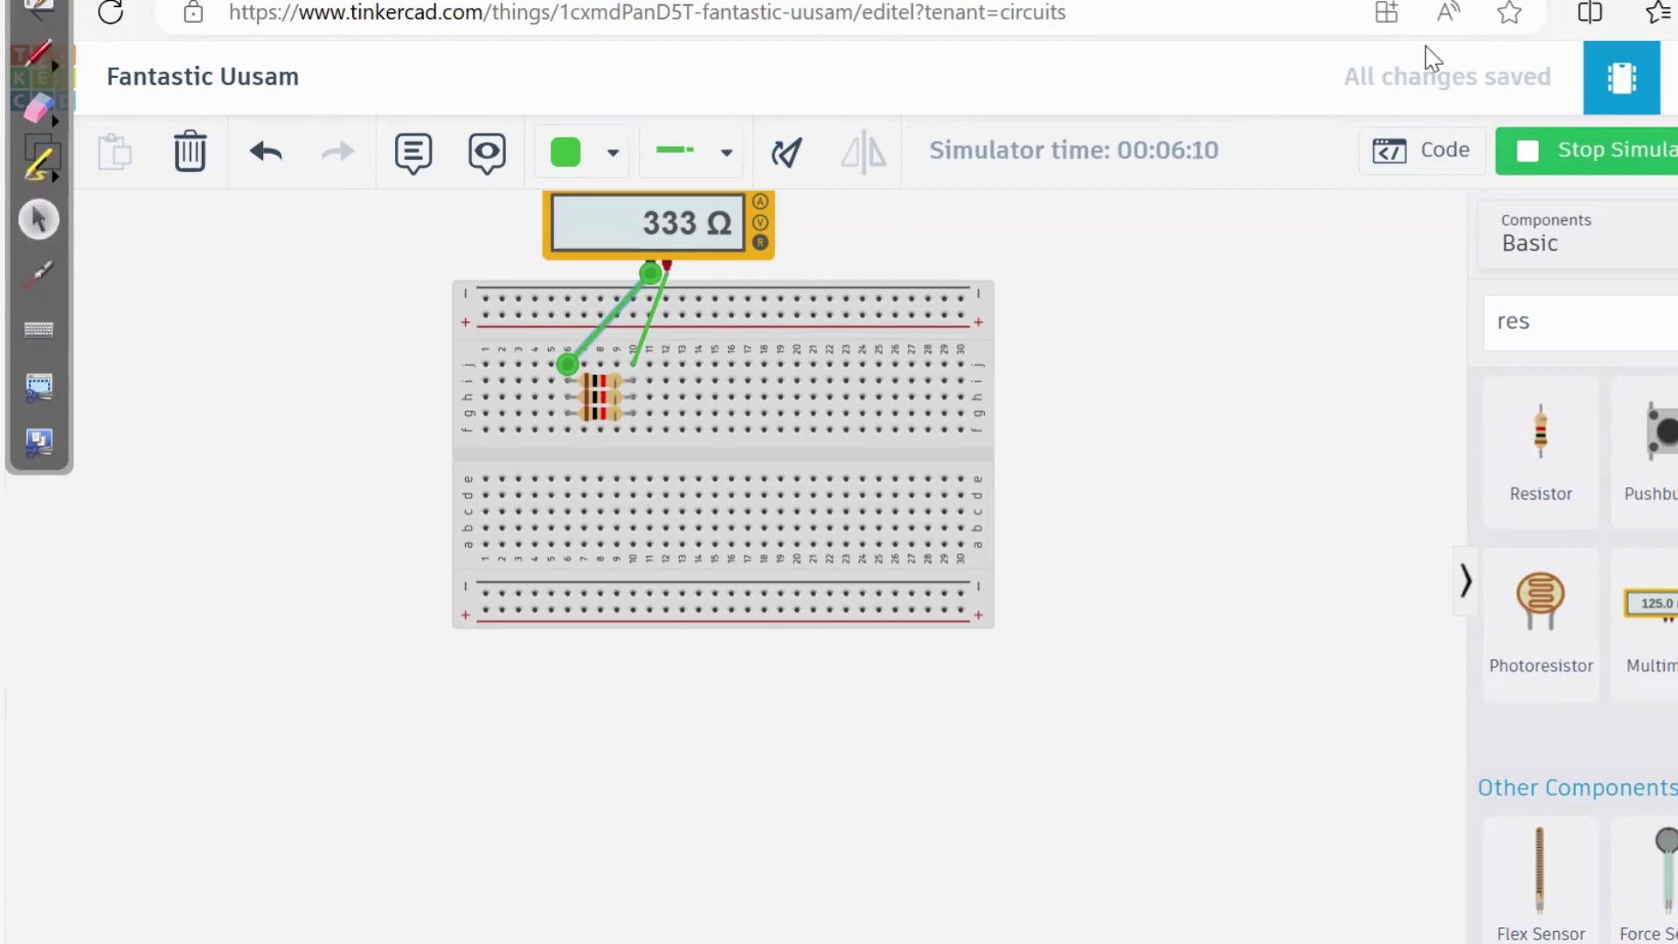